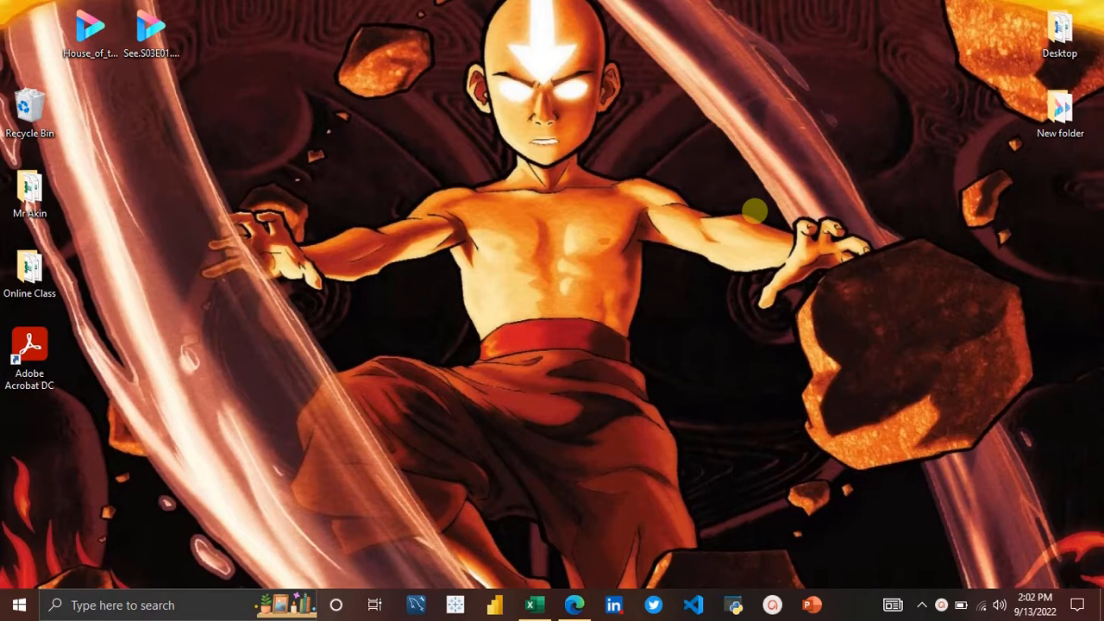
Step: Open a blank Excel workbook, then copy the Worldometers coronavirus page address from the browser
left_click(526, 604)
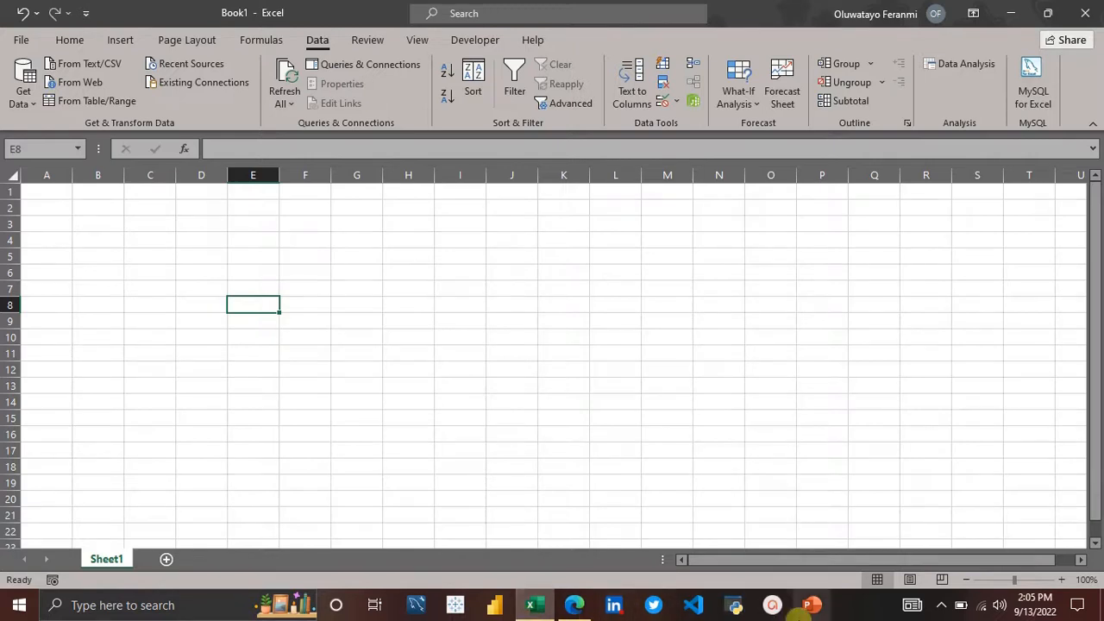
mouse_move(573, 604)
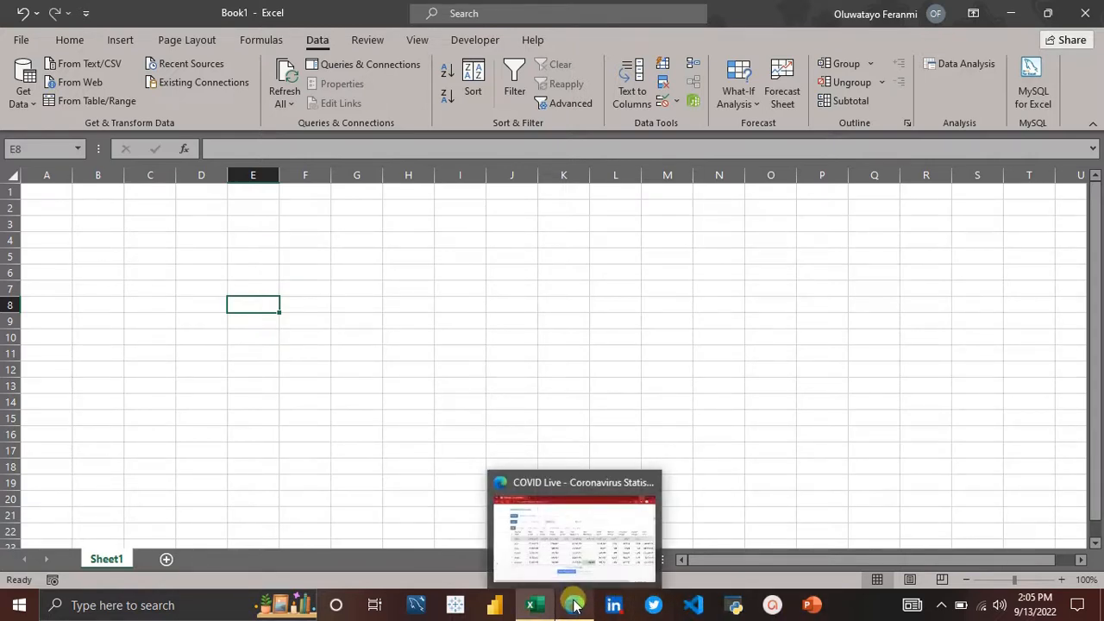
left_click(573, 535)
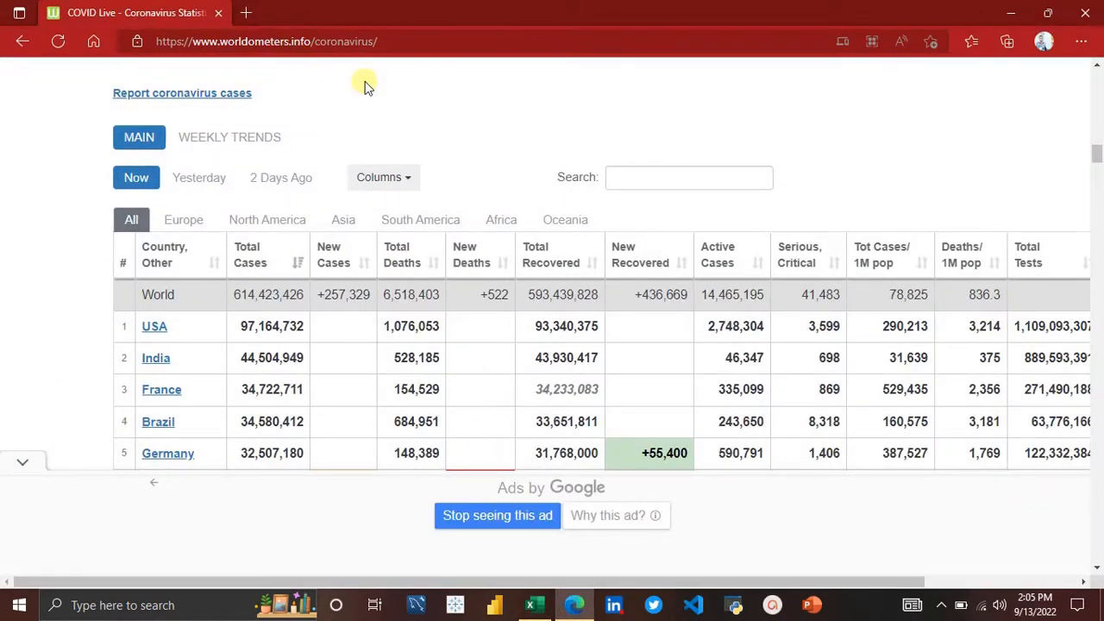
scroll(365, 84, "up", 5)
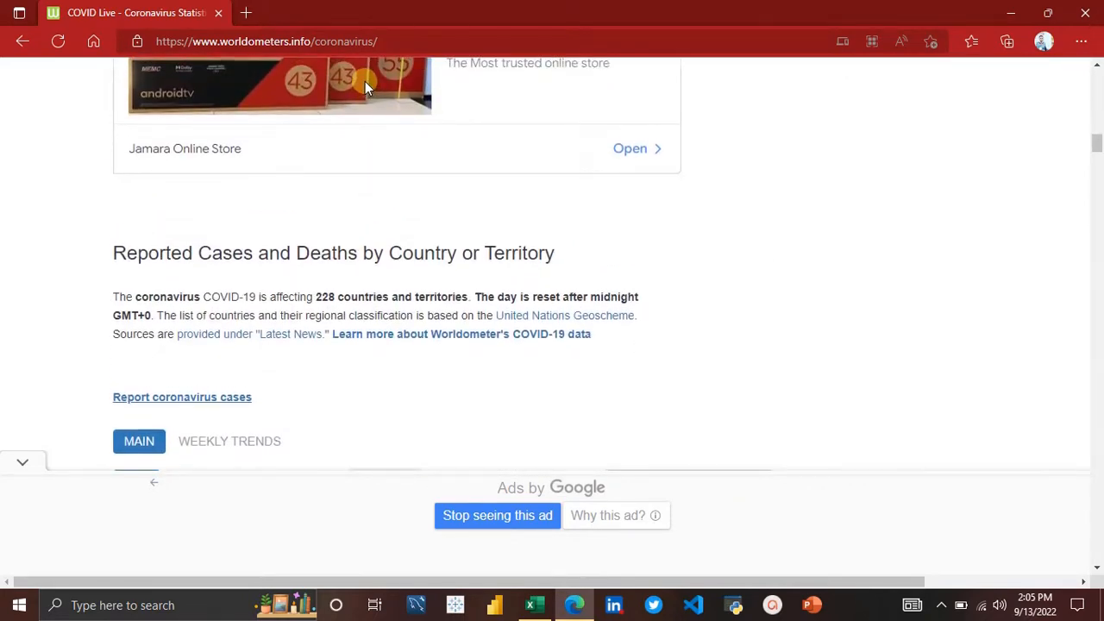
scroll(365, 81, "up", 3)
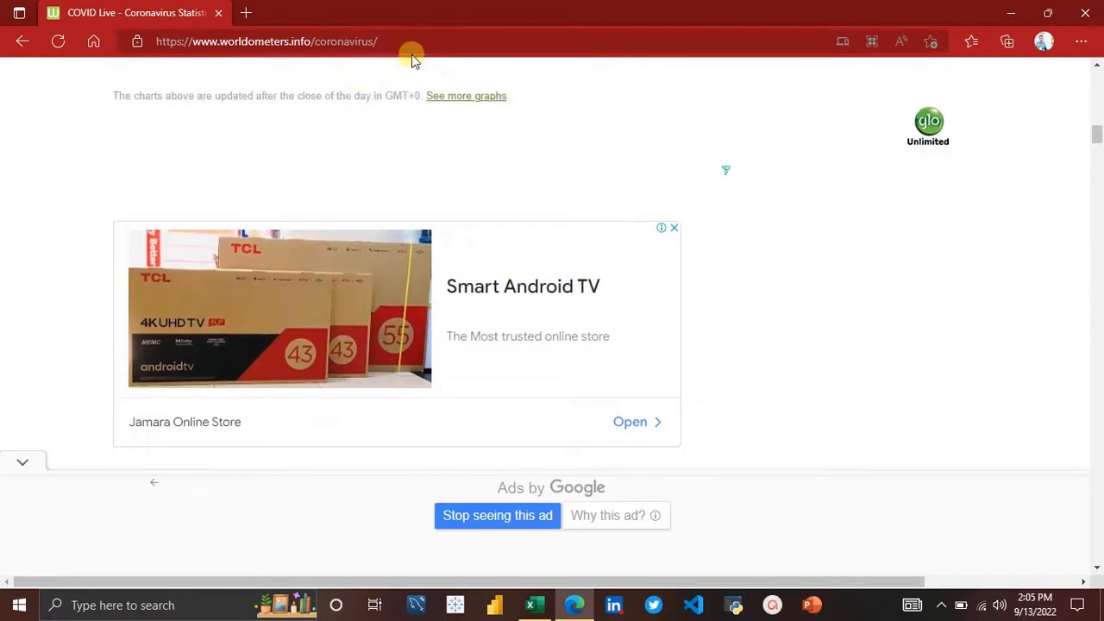
left_click(418, 47)
key("ctrl+c")
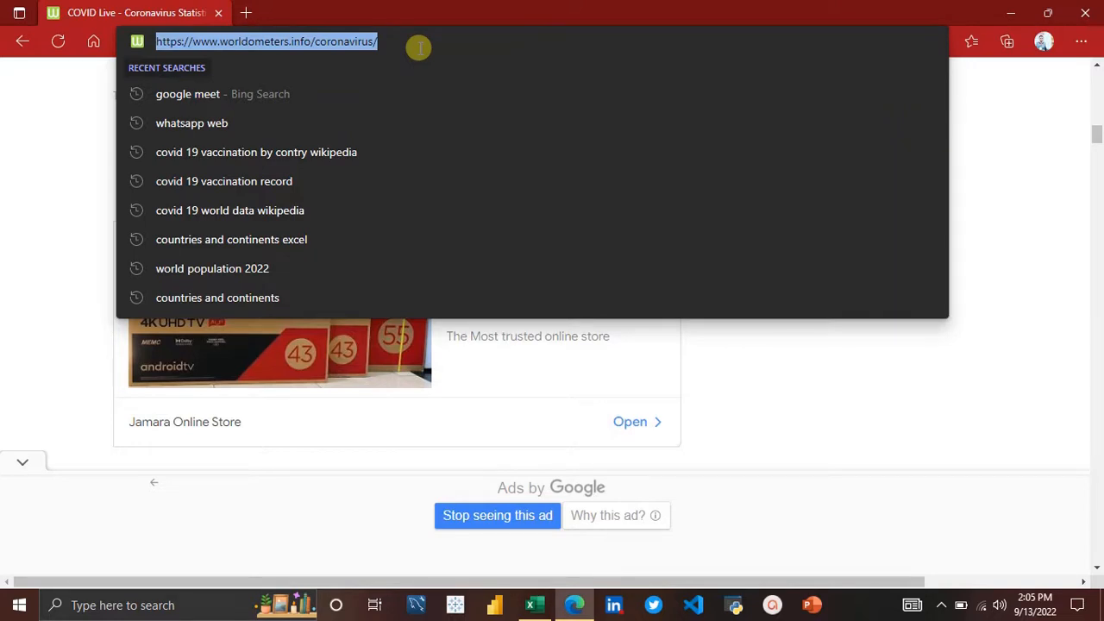
left_click(979, 144)
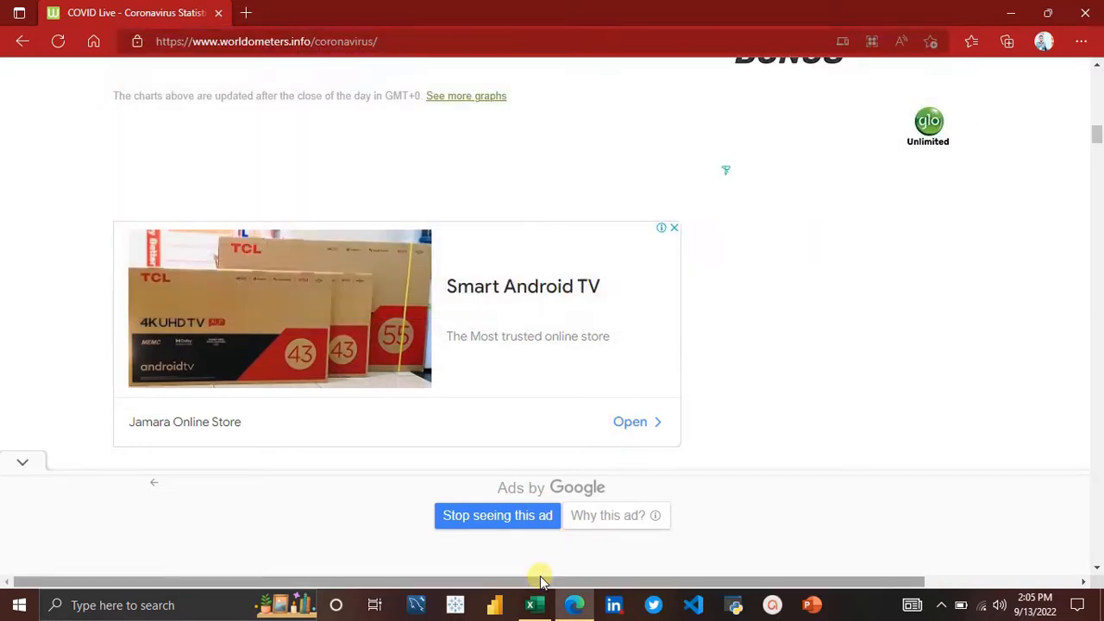
left_click(534, 605)
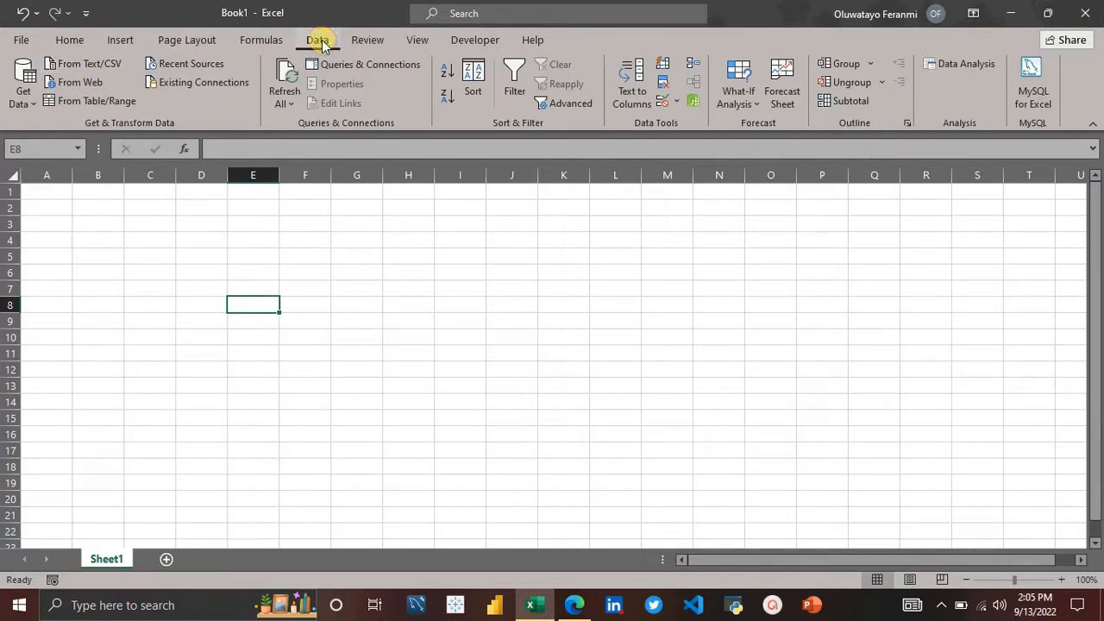
left_click(26, 91)
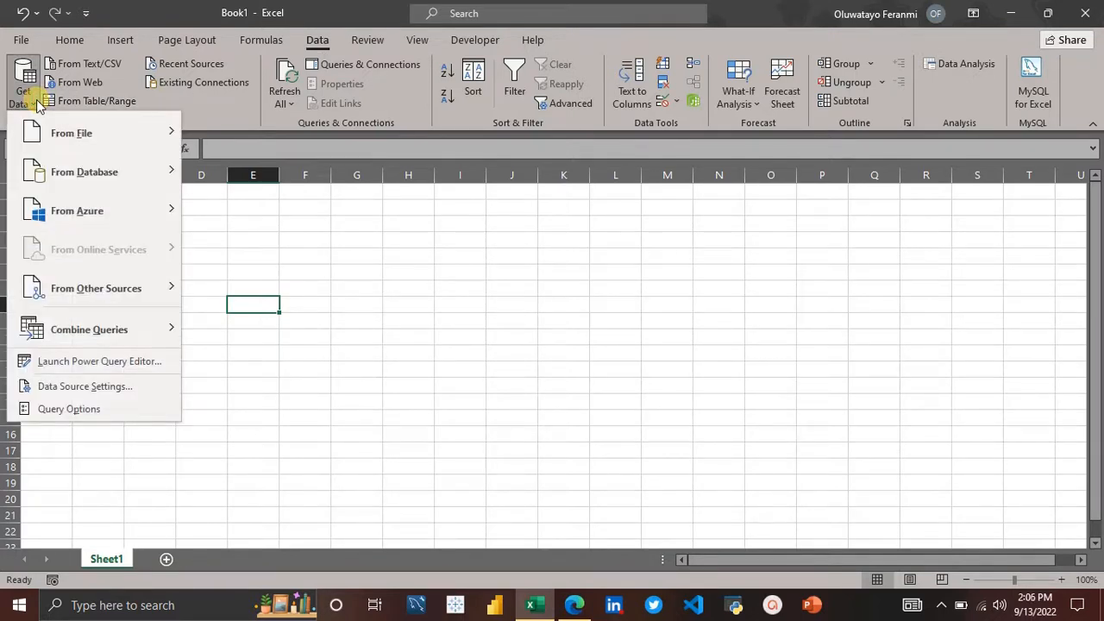
mouse_move(97, 131)
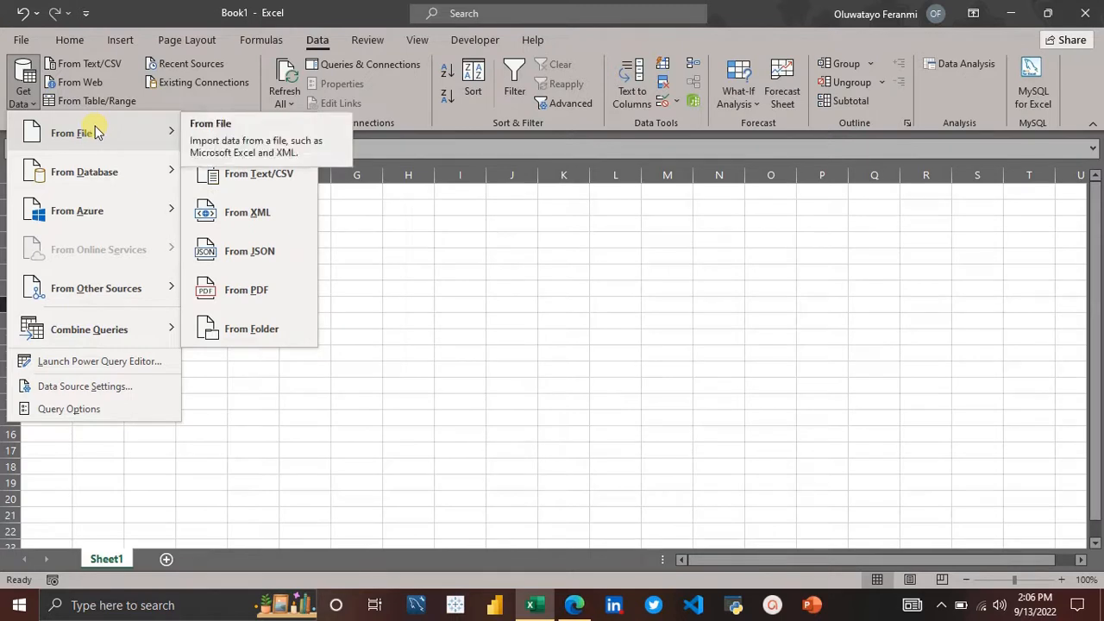
mouse_move(114, 177)
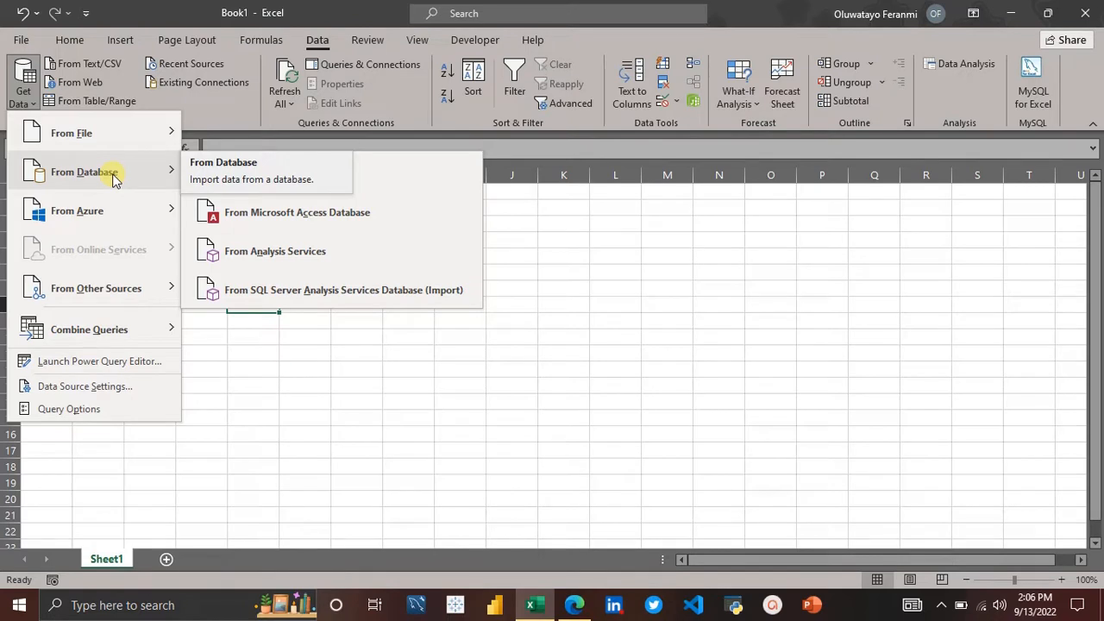
mouse_move(123, 147)
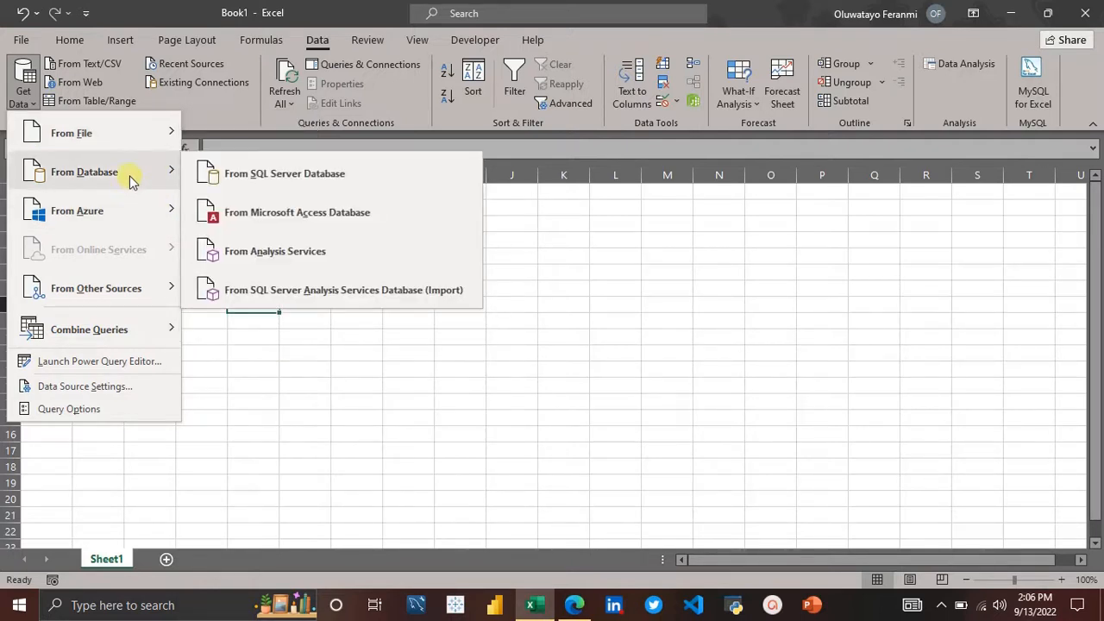
mouse_move(99, 294)
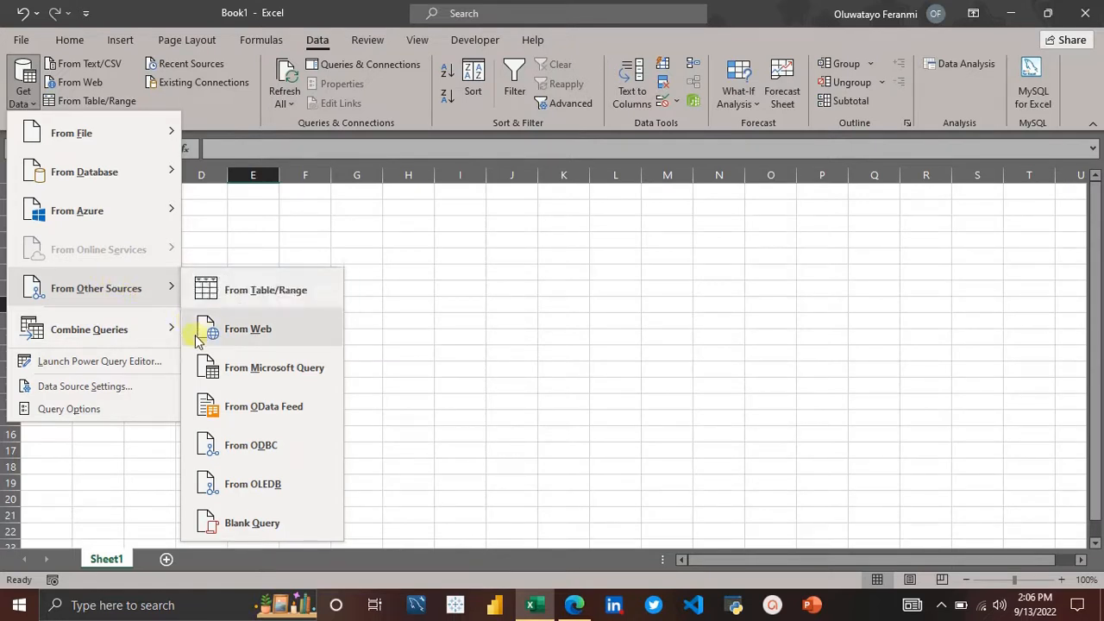
mouse_move(97, 316)
mouse_move(134, 294)
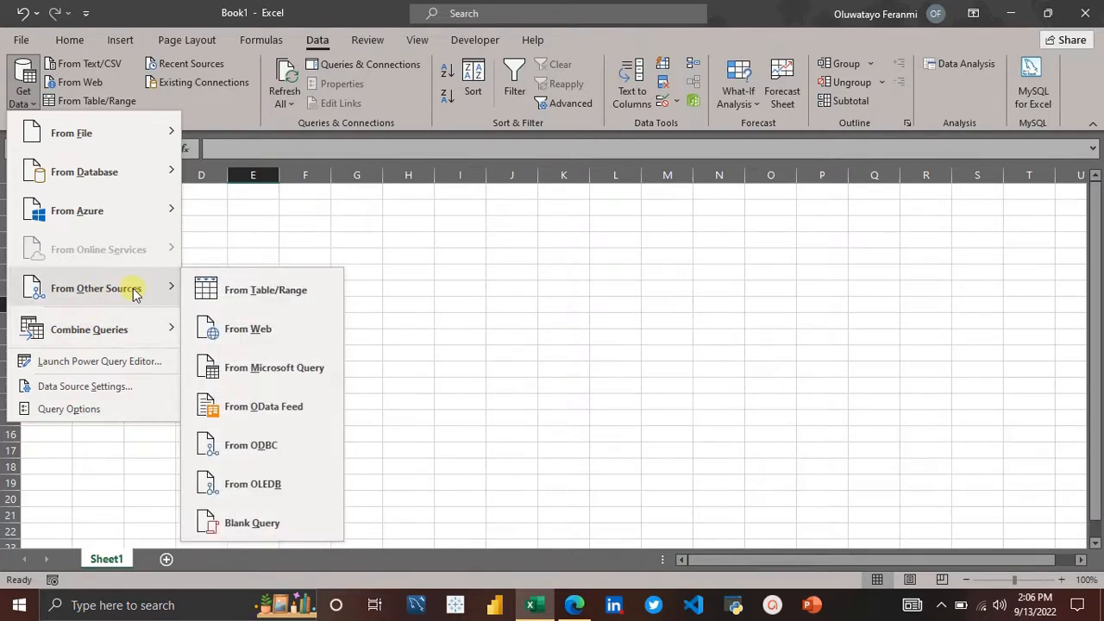
left_click(263, 333)
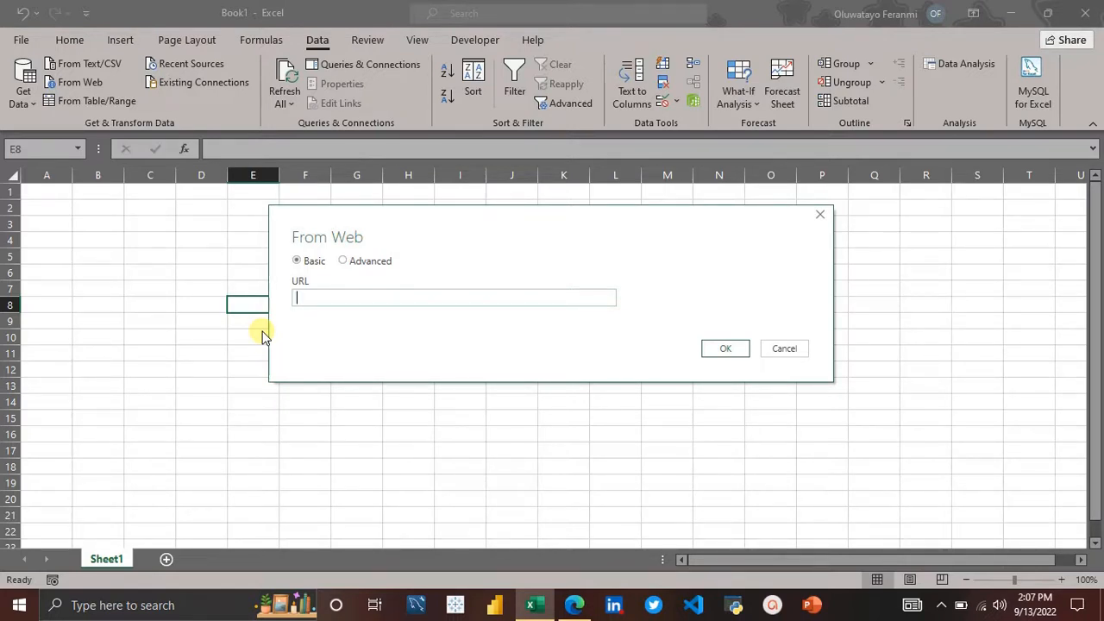
key("ctrl+v")
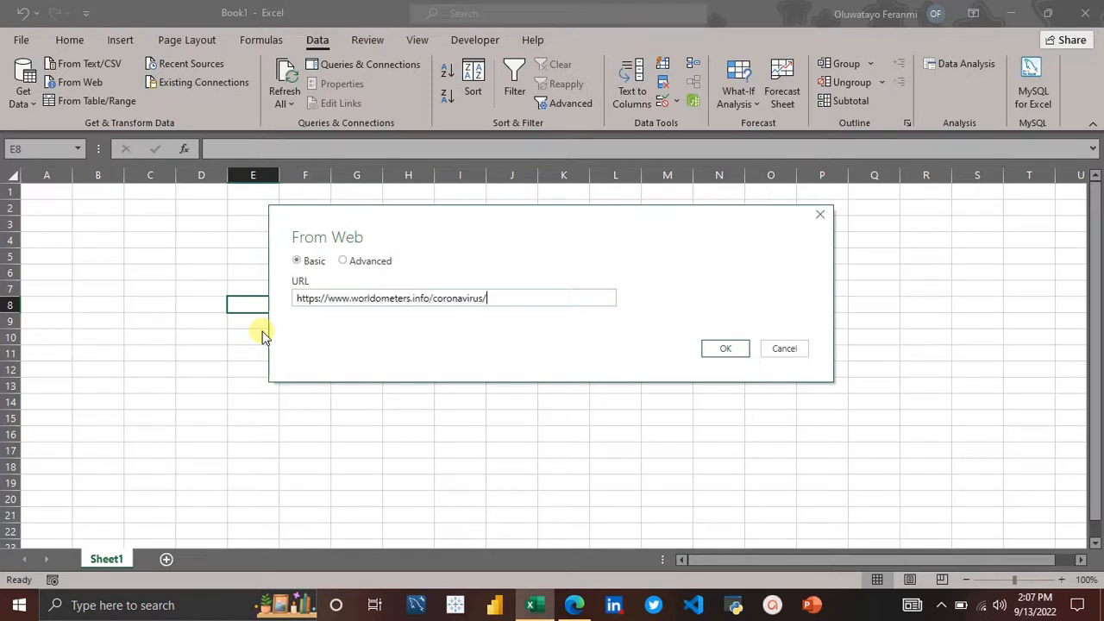
left_click(738, 349)
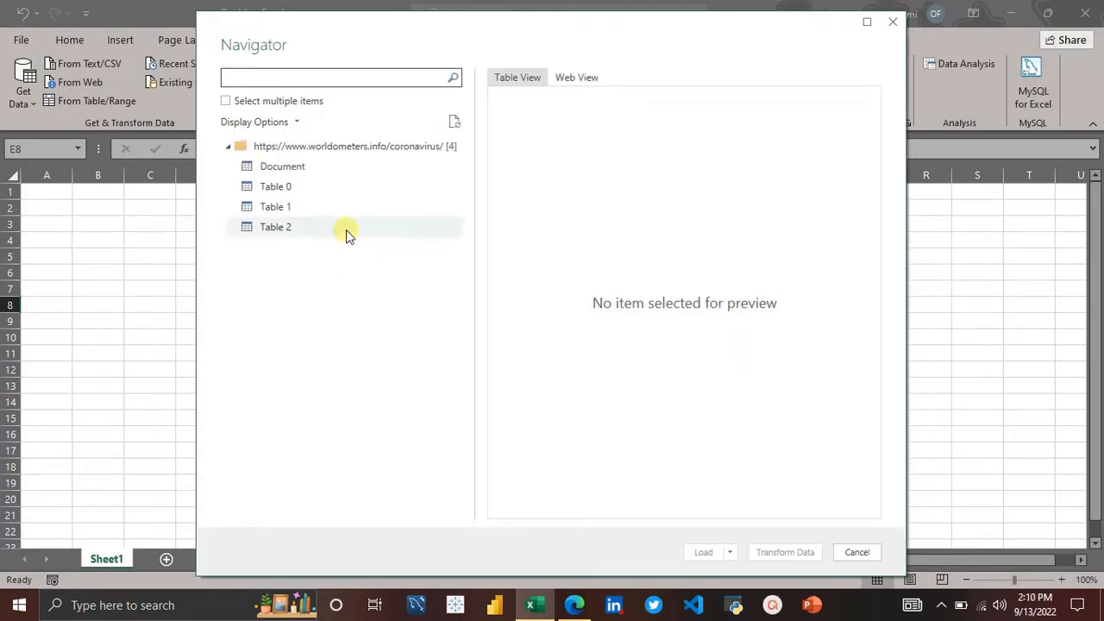
Step: Preview the page's Document and tables, then open Table 2 for transformation in the Power Query Editor
left_click(302, 169)
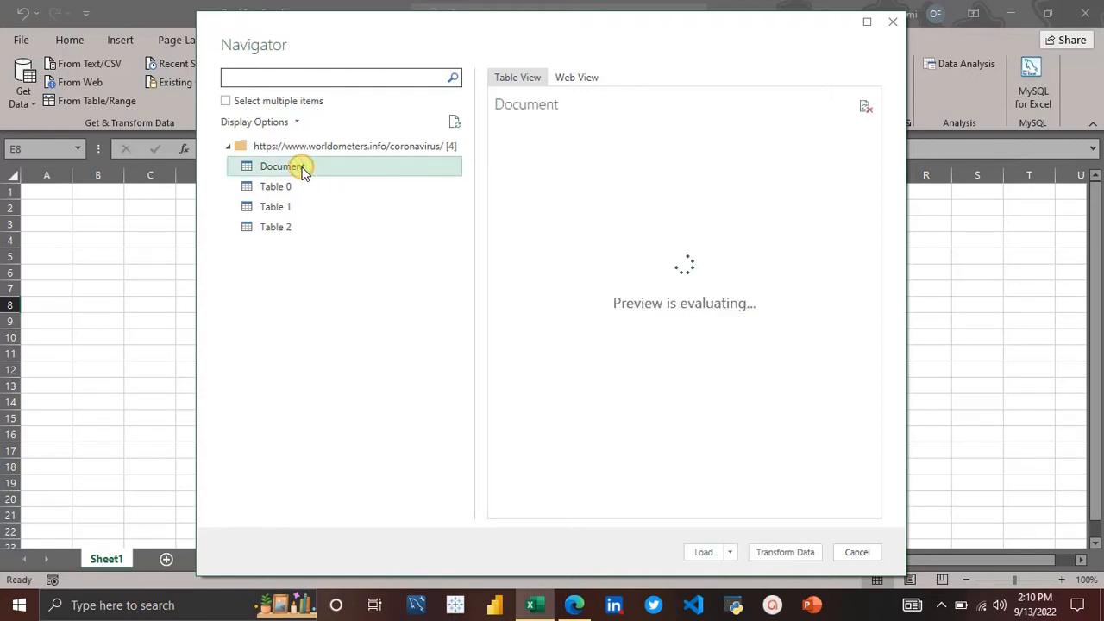
left_click(302, 185)
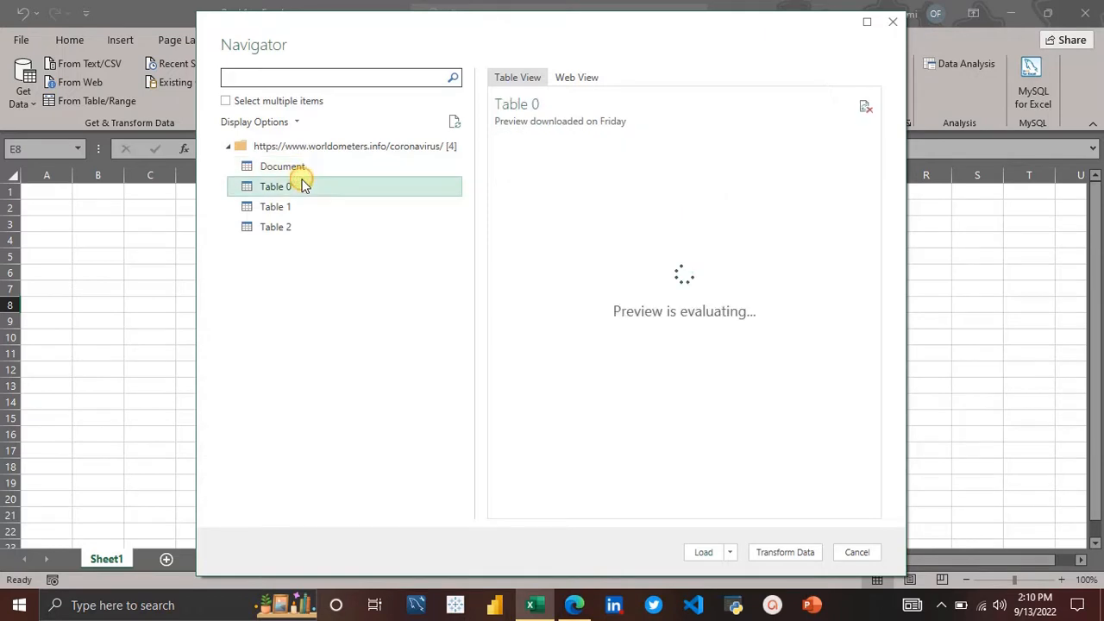
left_click(309, 166)
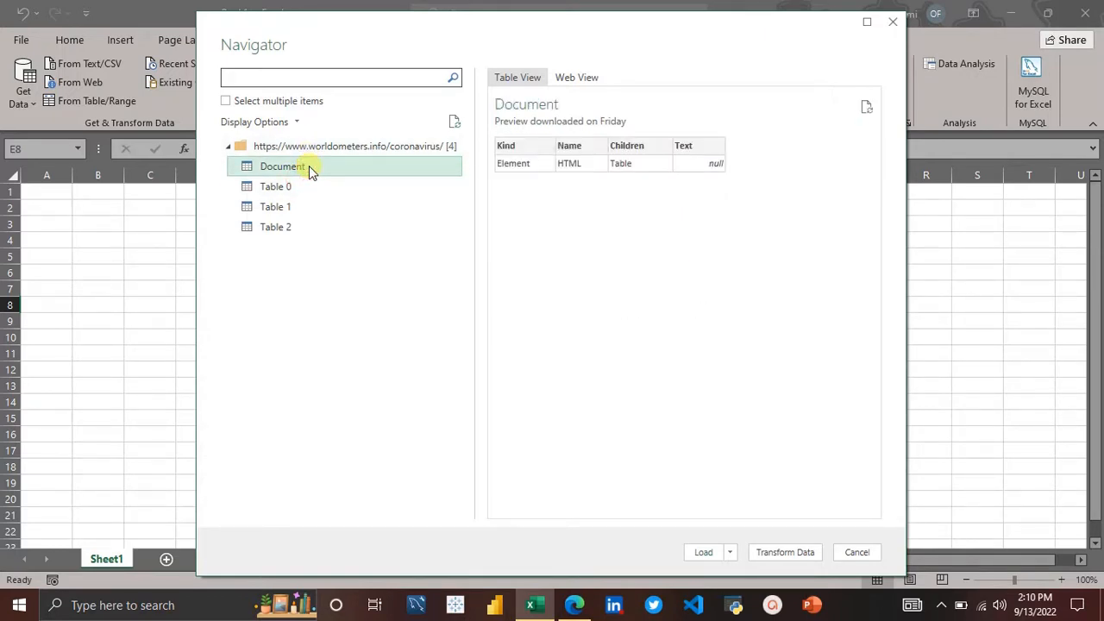
left_click(303, 187)
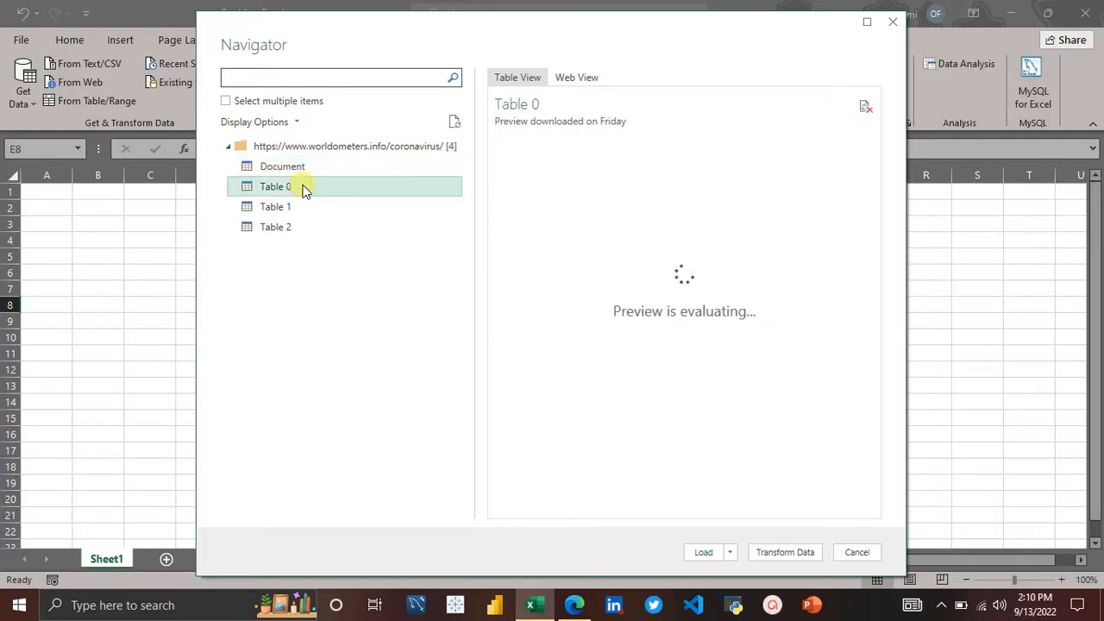
left_click(308, 205)
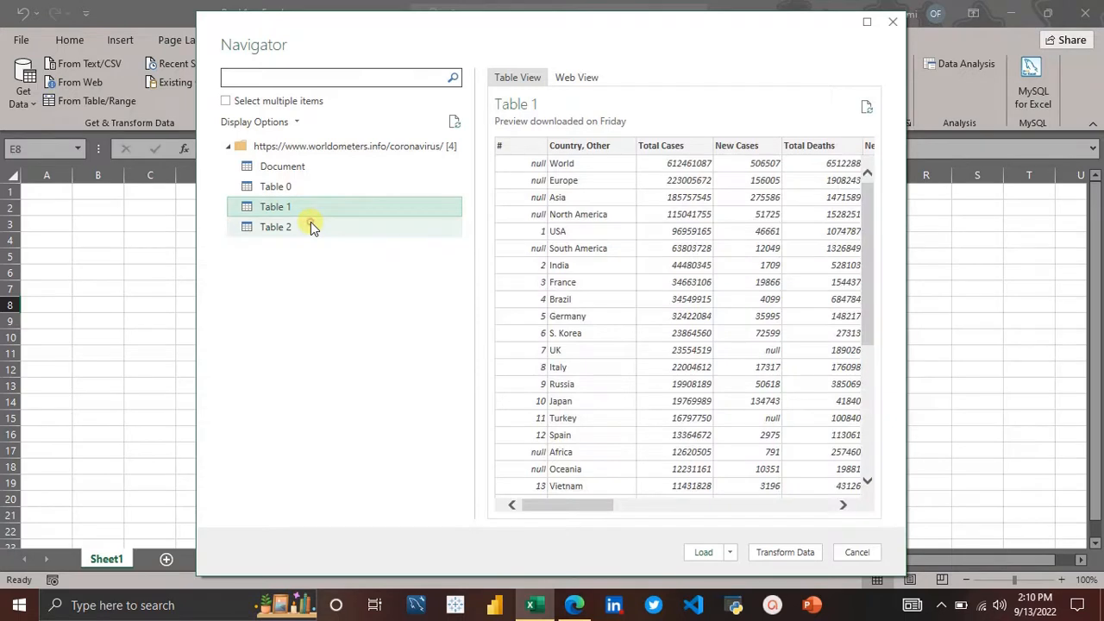
left_click(311, 227)
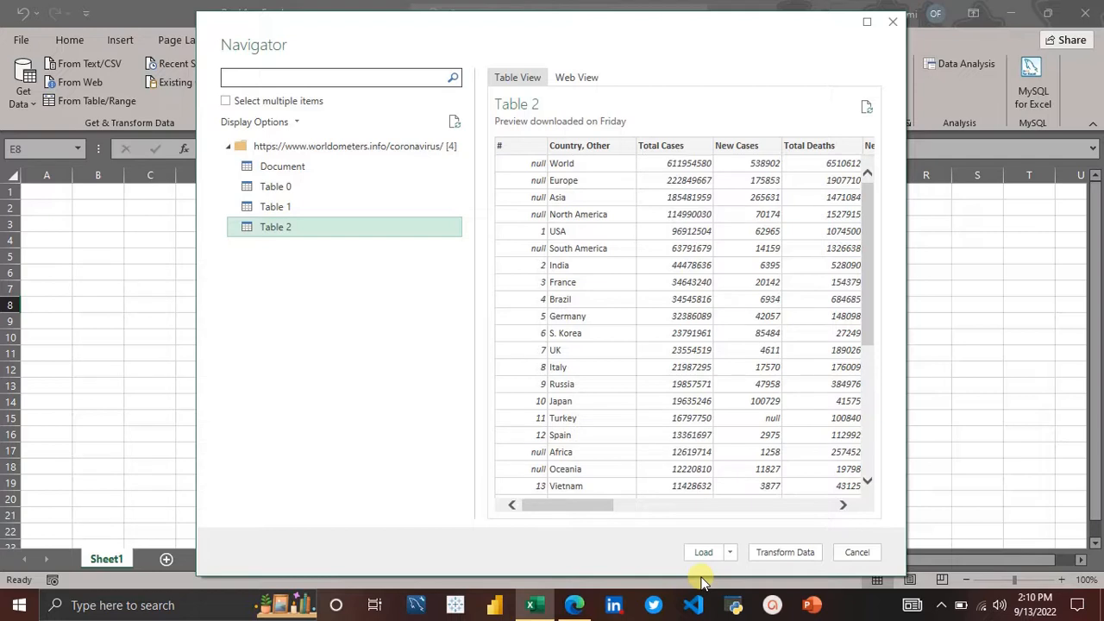
left_click(785, 552)
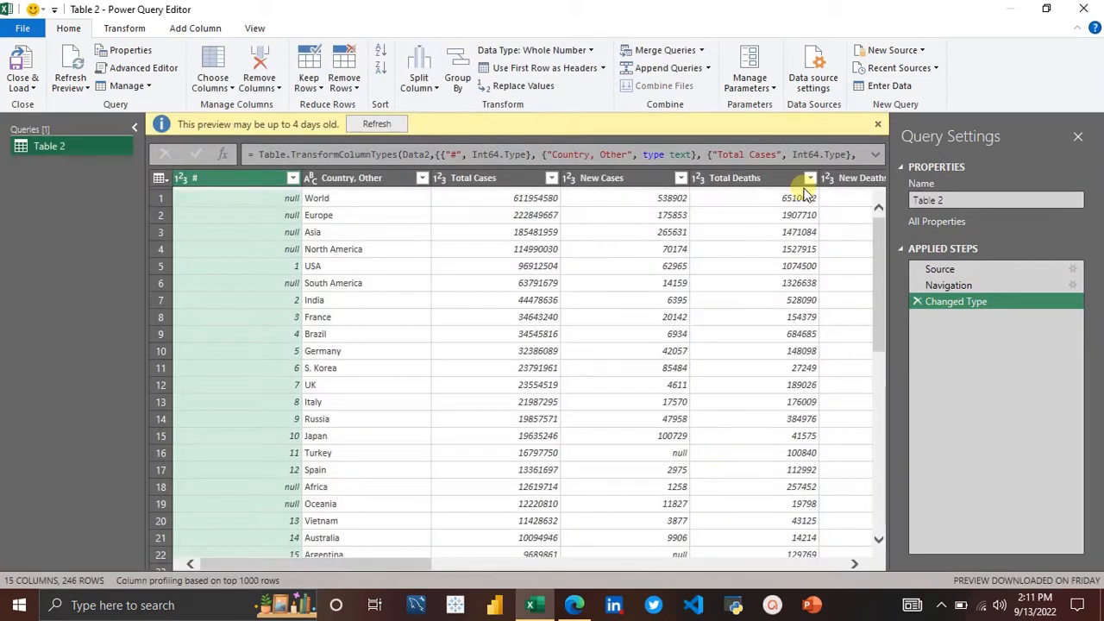
Step: Dismiss the preview notice and rename the query to Covid_19
left_click(877, 124)
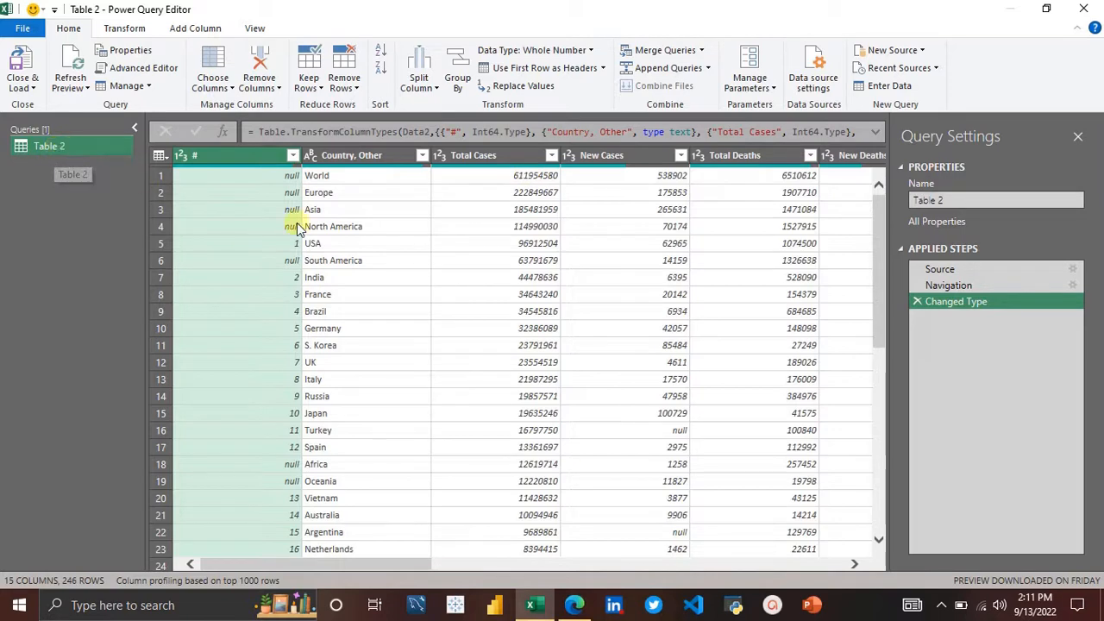
left_click(956, 200)
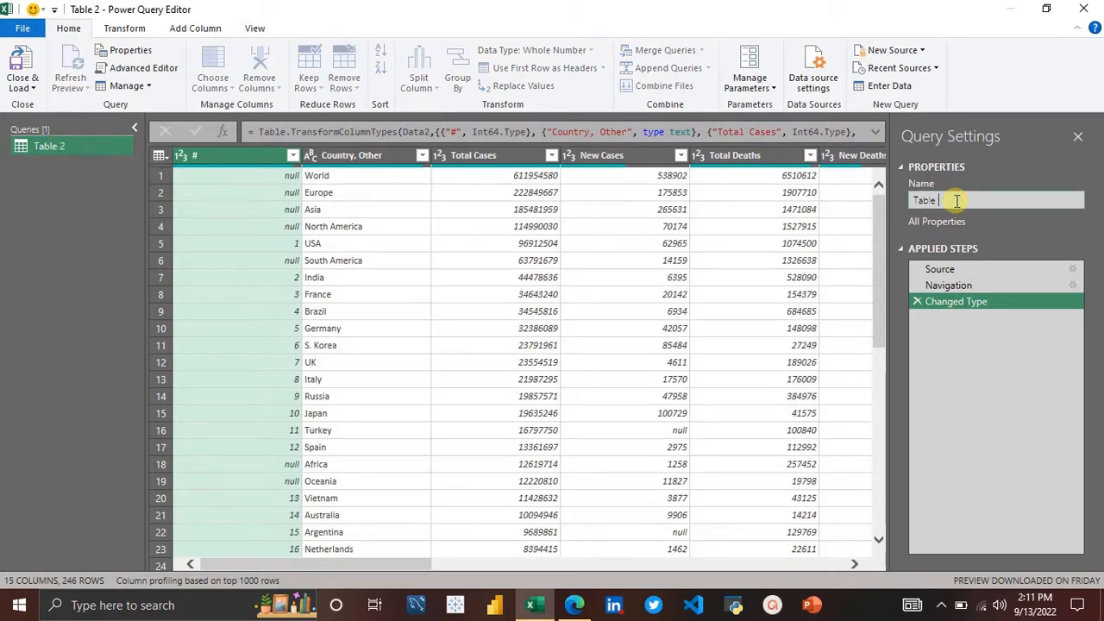
key("BackSpace")
key("BackSpace")
key("BackSpace")
key("BackSpace")
key("BackSpace")
key("BackSpace")
left_click(72, 144)
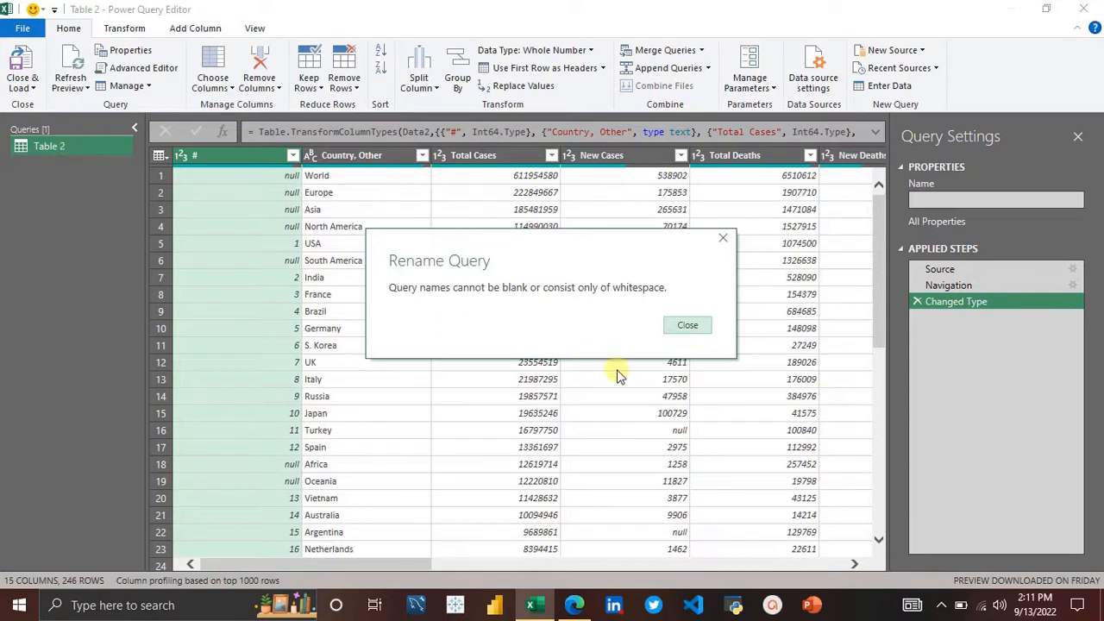
left_click(686, 324)
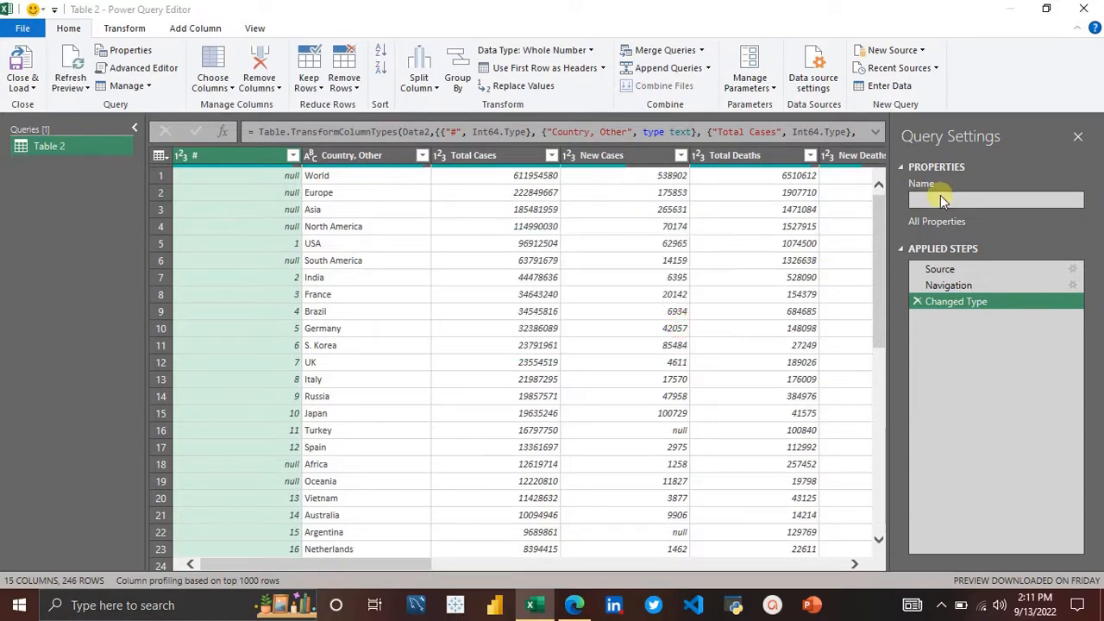
left_click(936, 196)
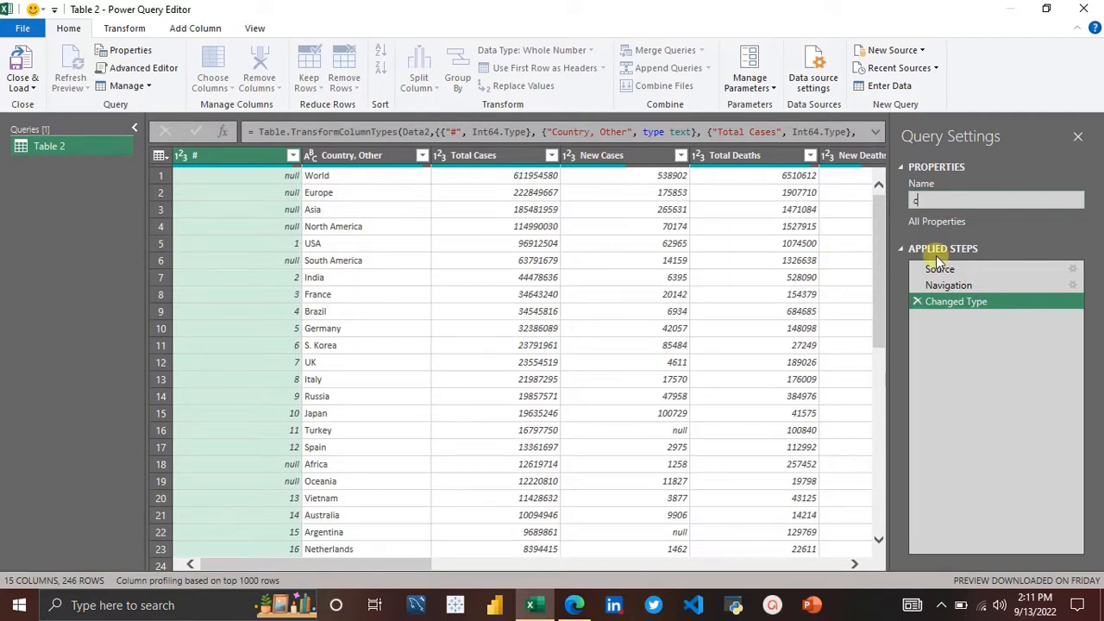
type("cO")
type("vid_19")
key("Return")
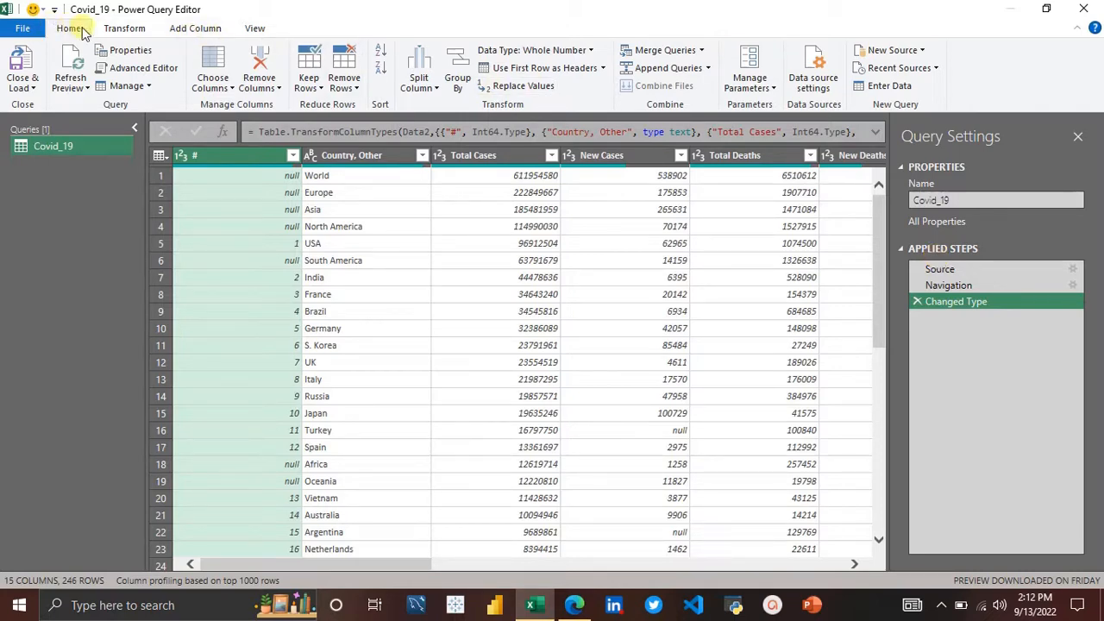
Step: Browse the Power Query Editor's Home, Transform, Add Column and View ribbons to examine the available tools
left_click(125, 28)
left_click(195, 28)
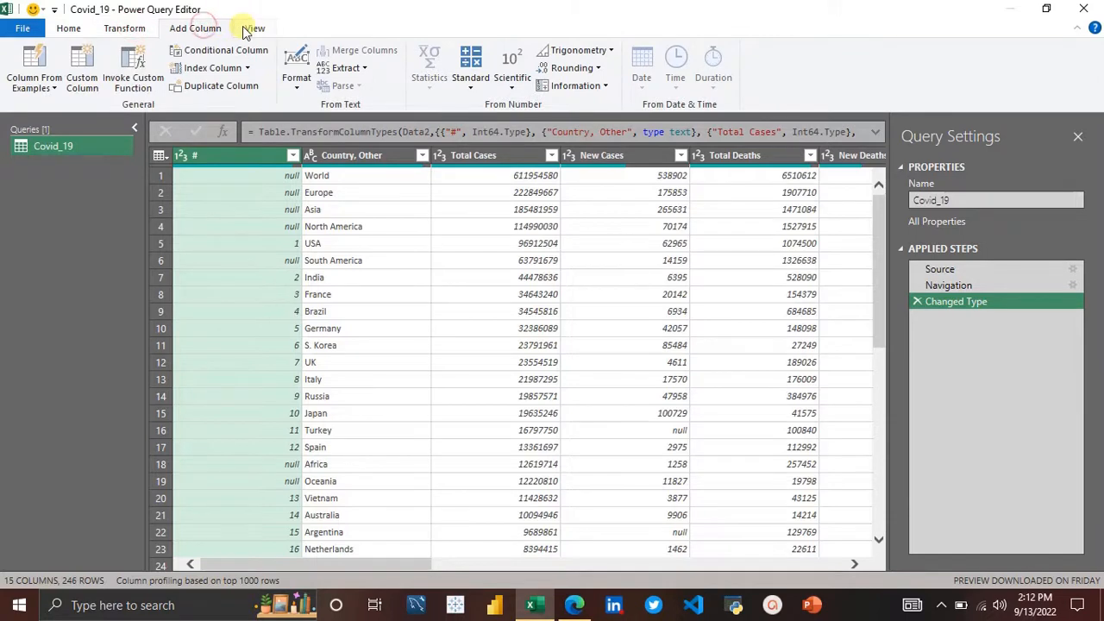
left_click(250, 28)
left_click(66, 29)
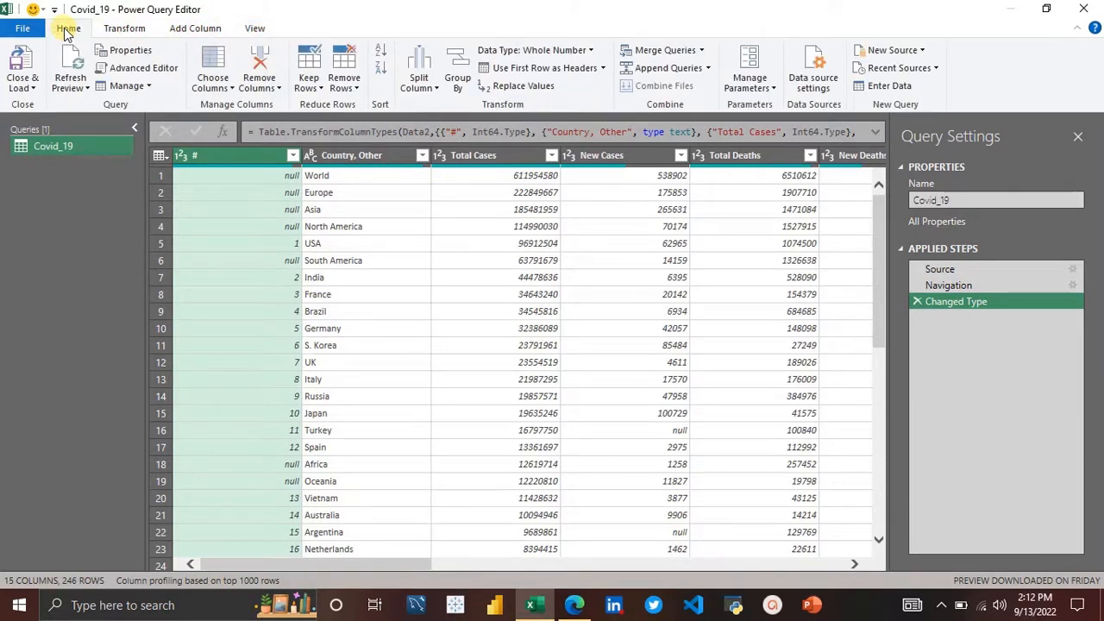
left_click(125, 28)
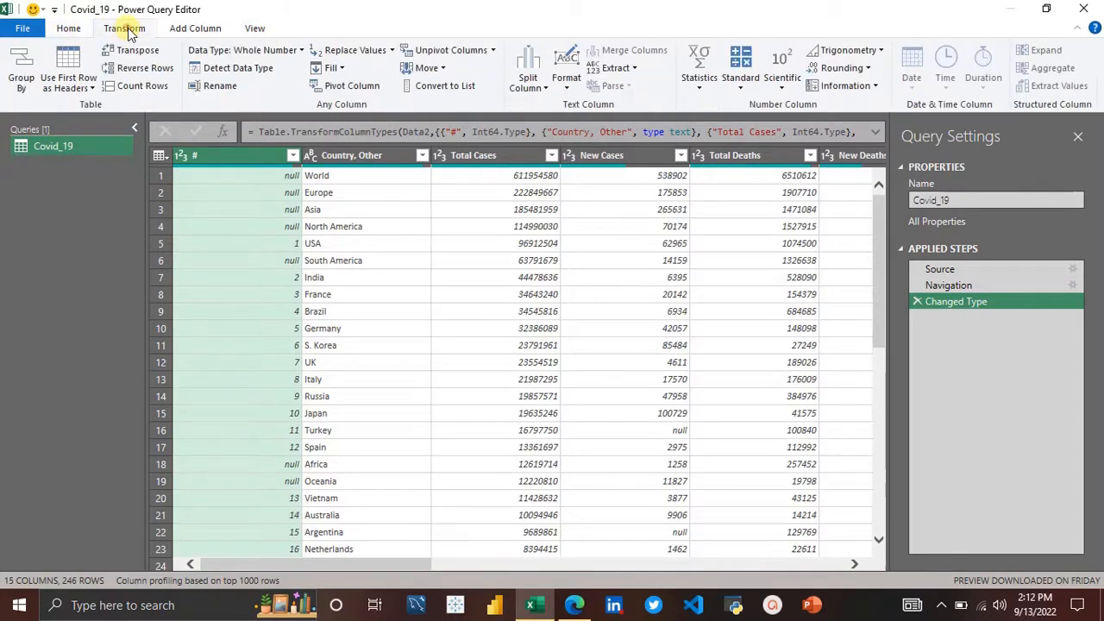
left_click(195, 30)
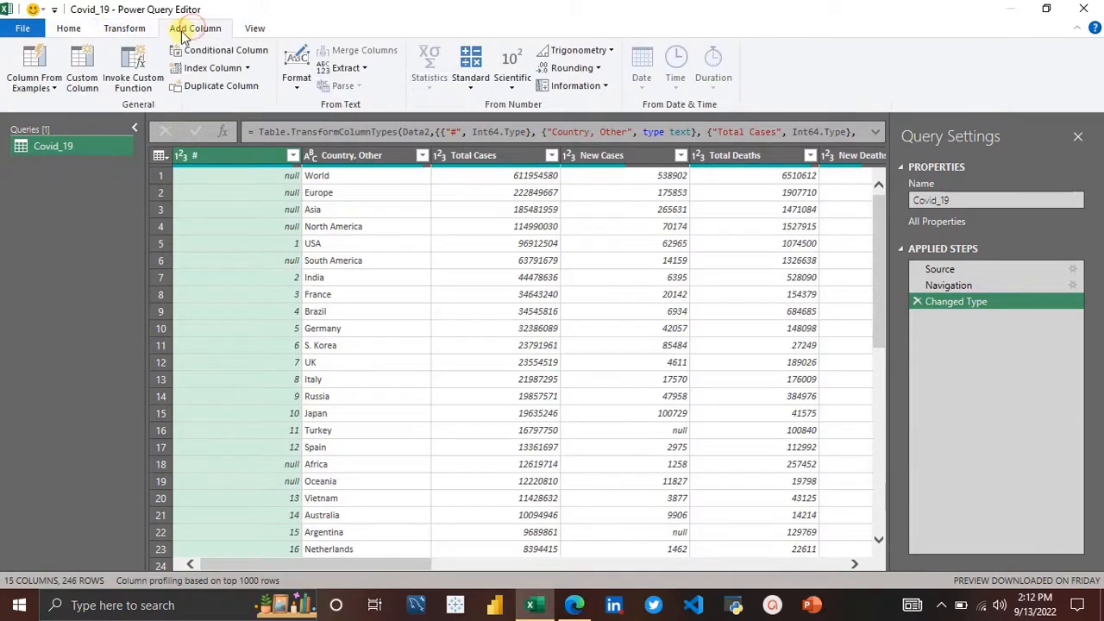
left_click(144, 38)
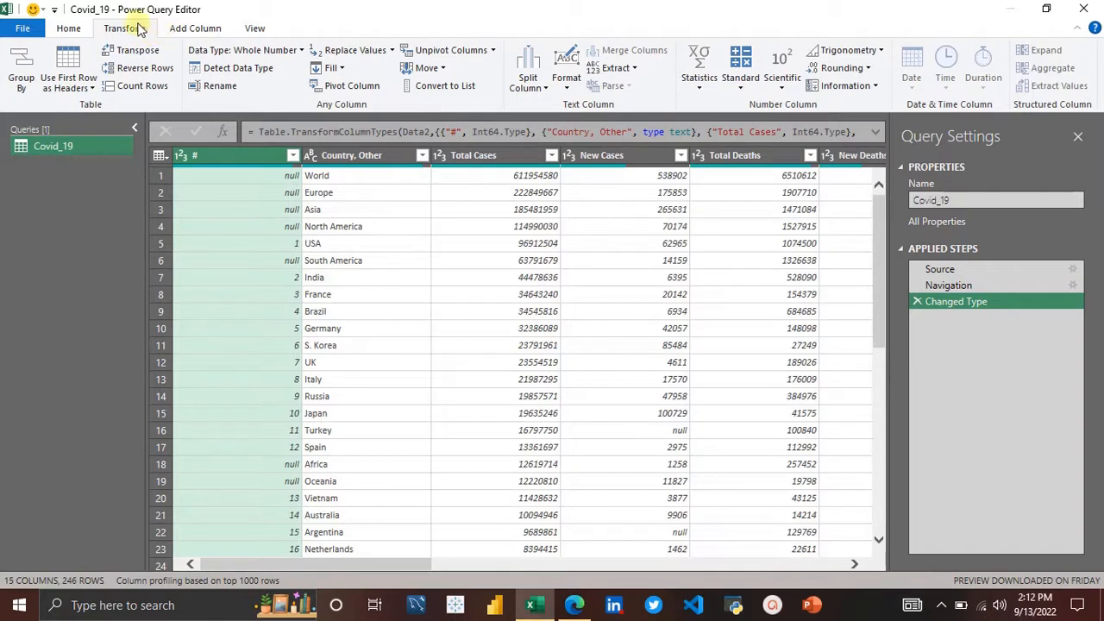
left_click(76, 28)
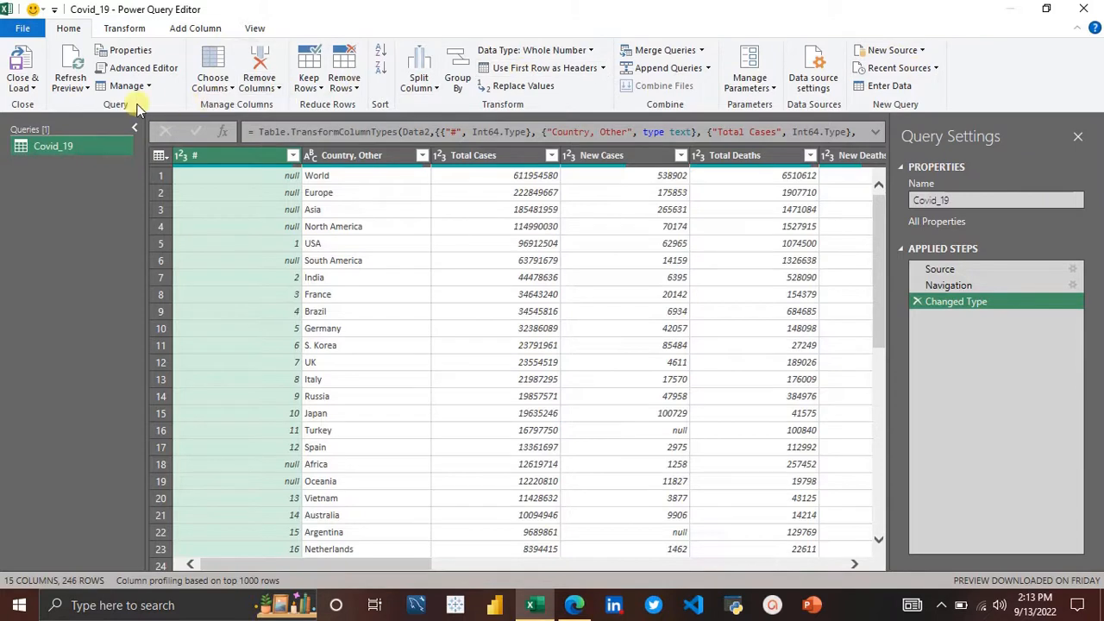
Step: Switch through the Transform, Add Column and Home ribbons and scroll across the table's columns to review them
left_click(129, 30)
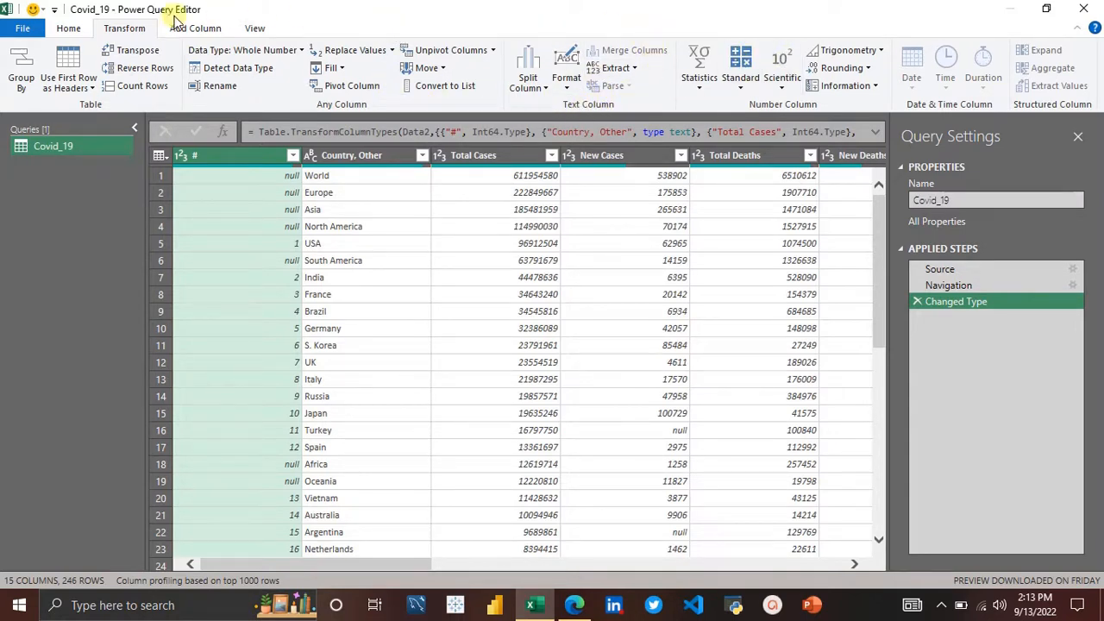
left_click(197, 29)
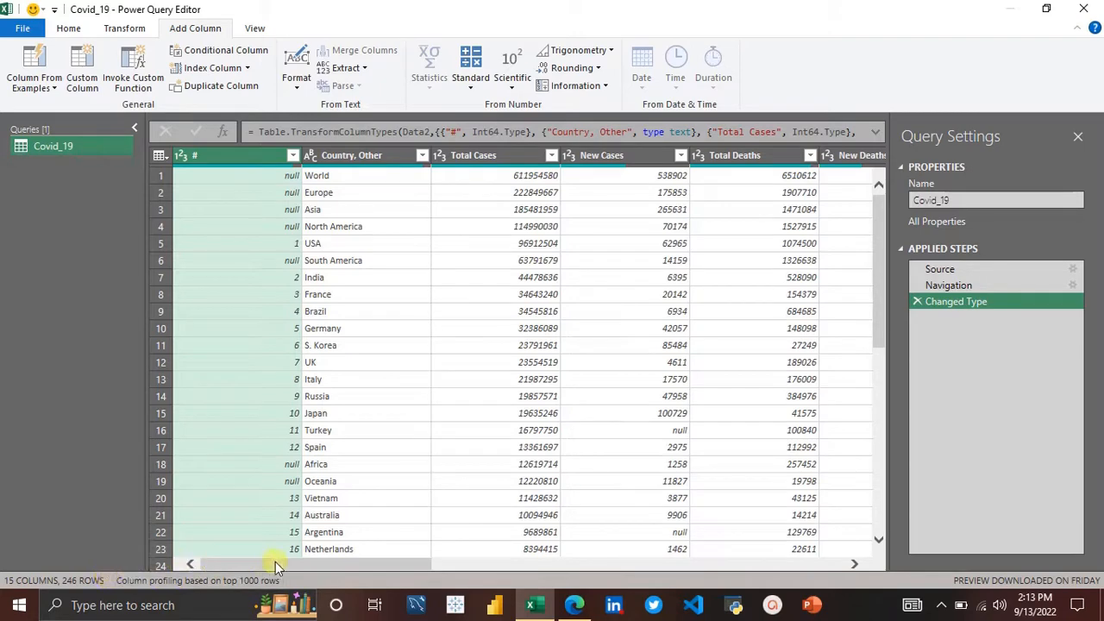
left_click_drag(275, 561, 515, 553)
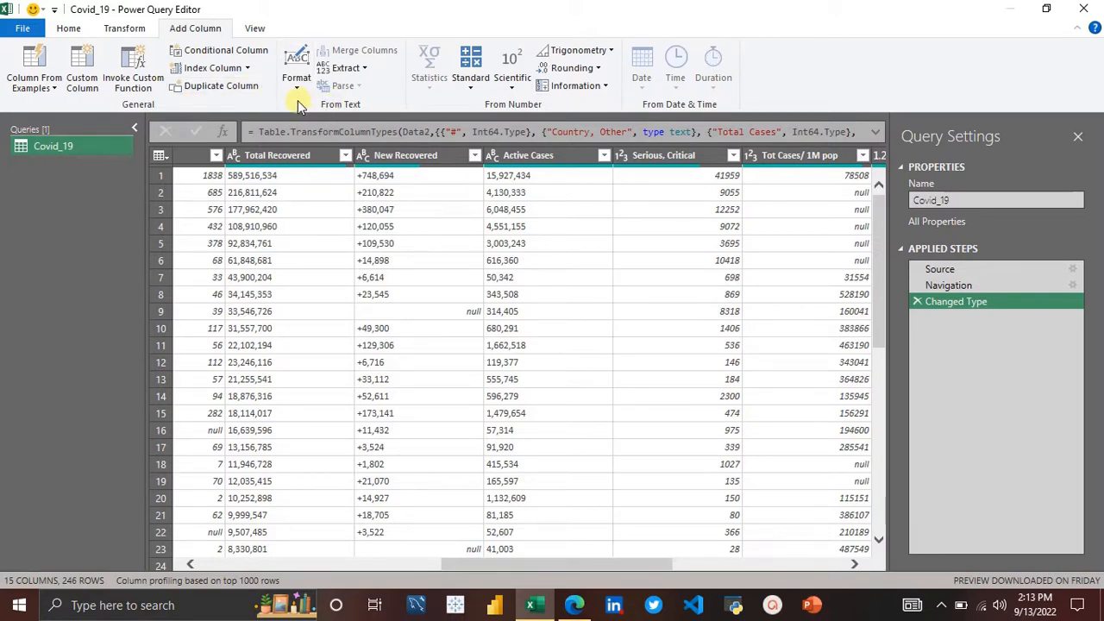
left_click(133, 33)
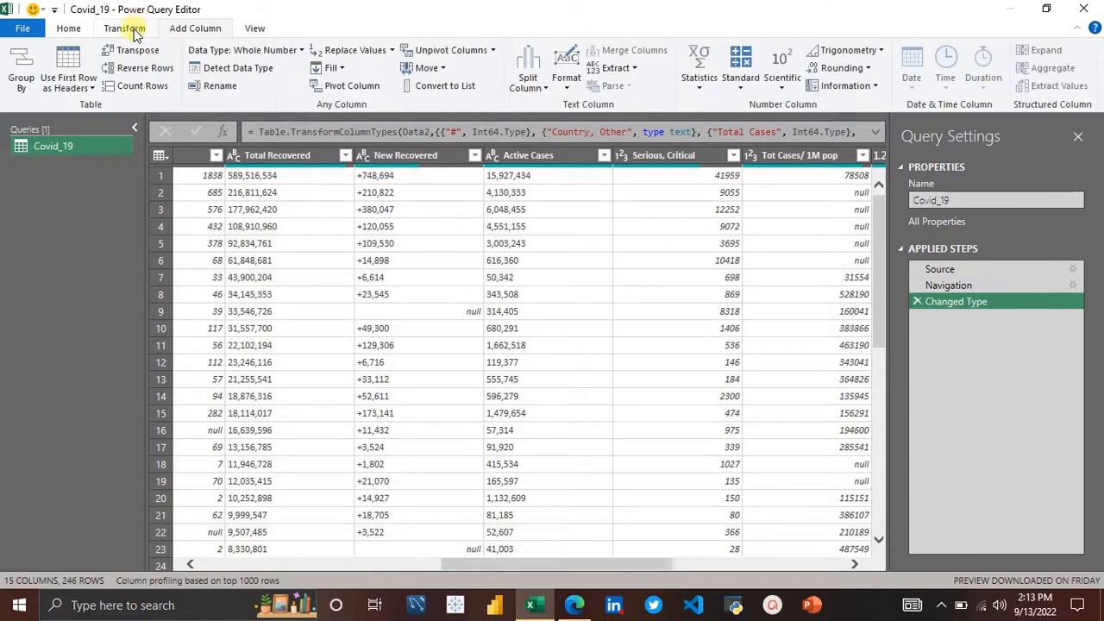
left_click(75, 33)
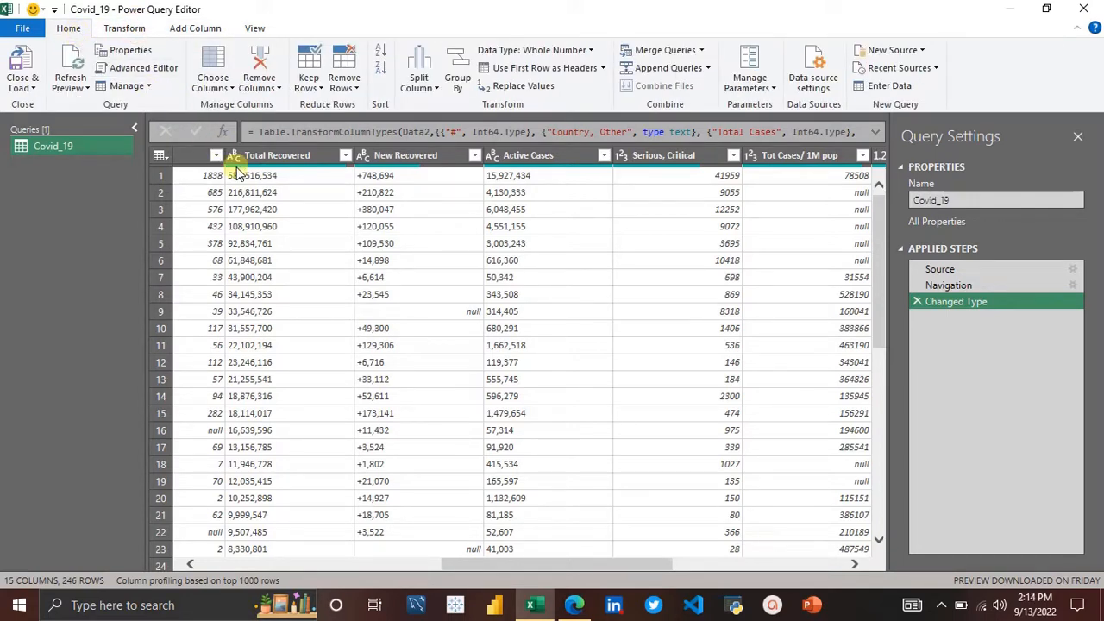
scroll(333, 252, "left", 8)
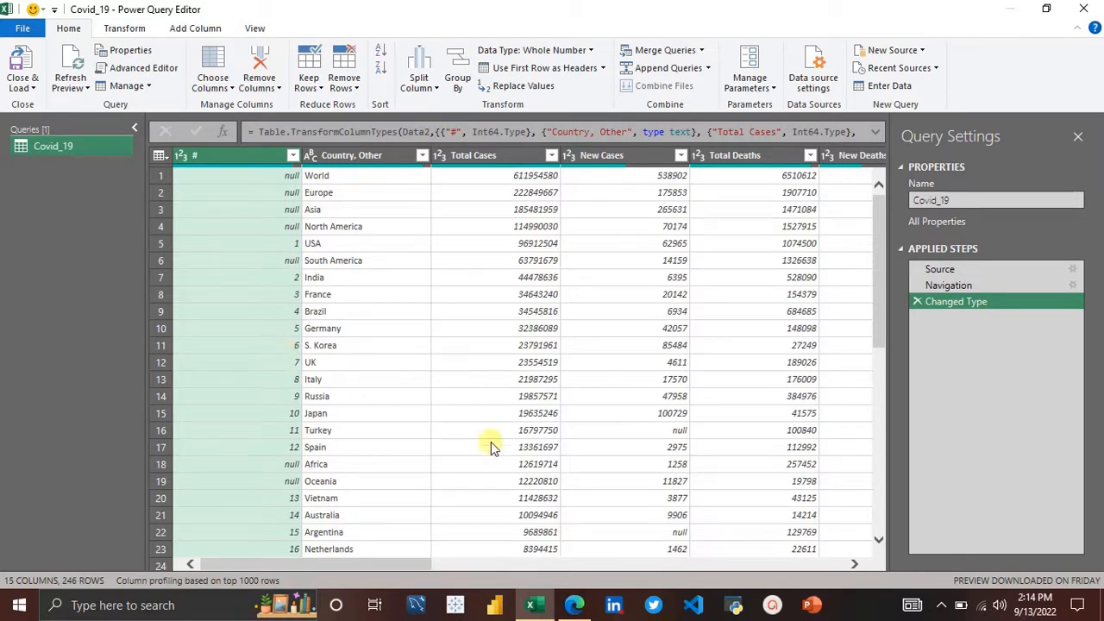
Step: Compare the Worldometers web page's country table with the rows loaded in the query preview
left_click(574, 605)
scroll(535, 222, "up", 15)
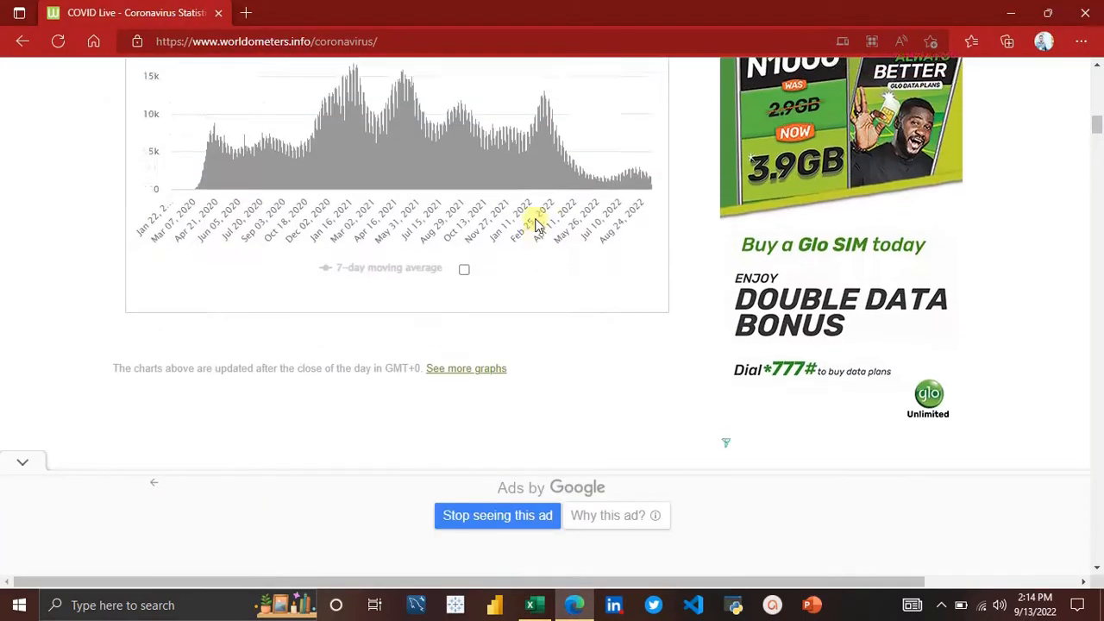
scroll(535, 222, "down", 3)
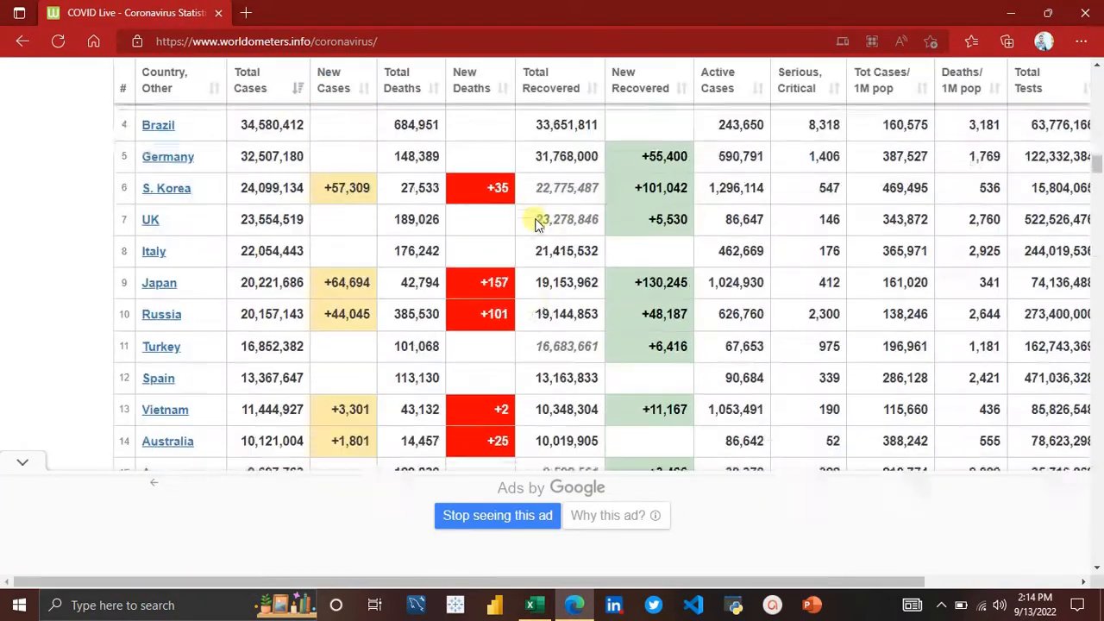
scroll(535, 223, "up", 2)
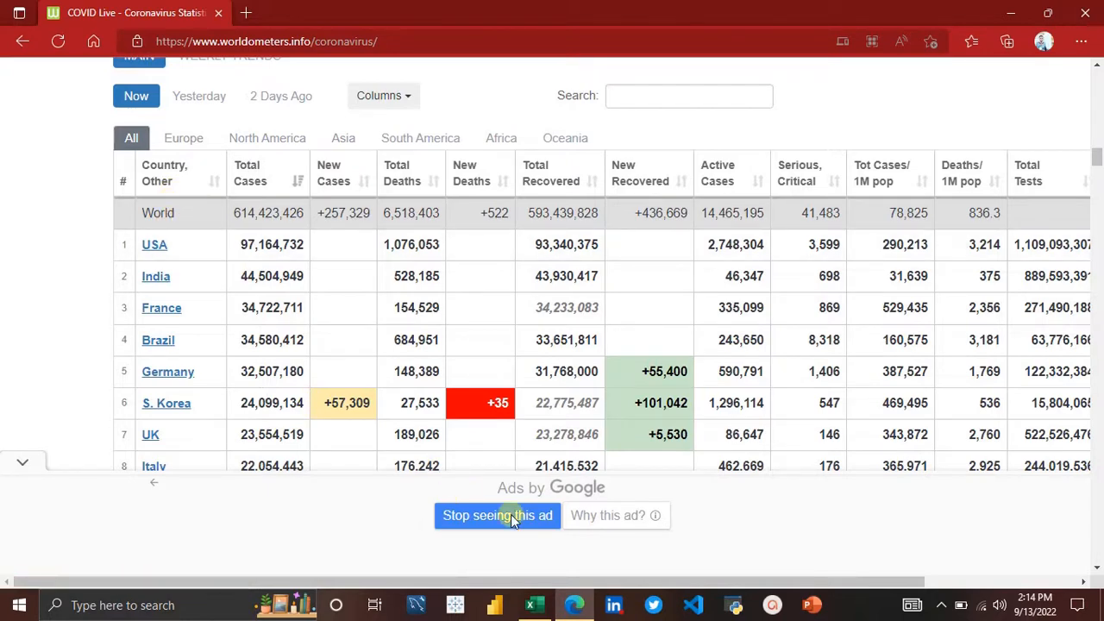
left_click(539, 608)
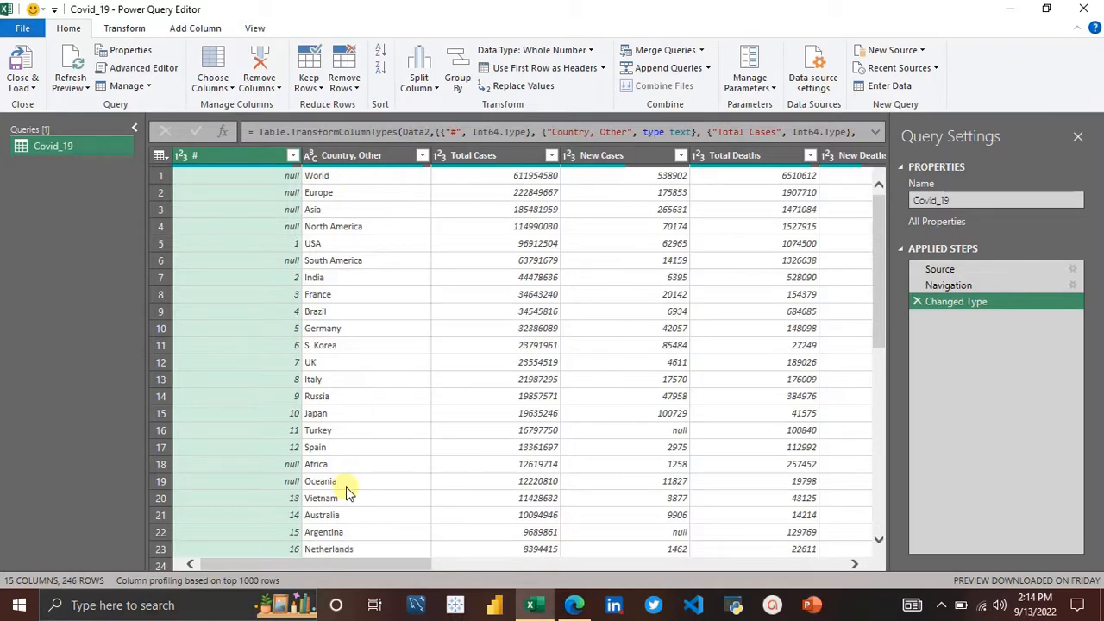
scroll(346, 492, "down", 9)
scroll(347, 492, "up", 9)
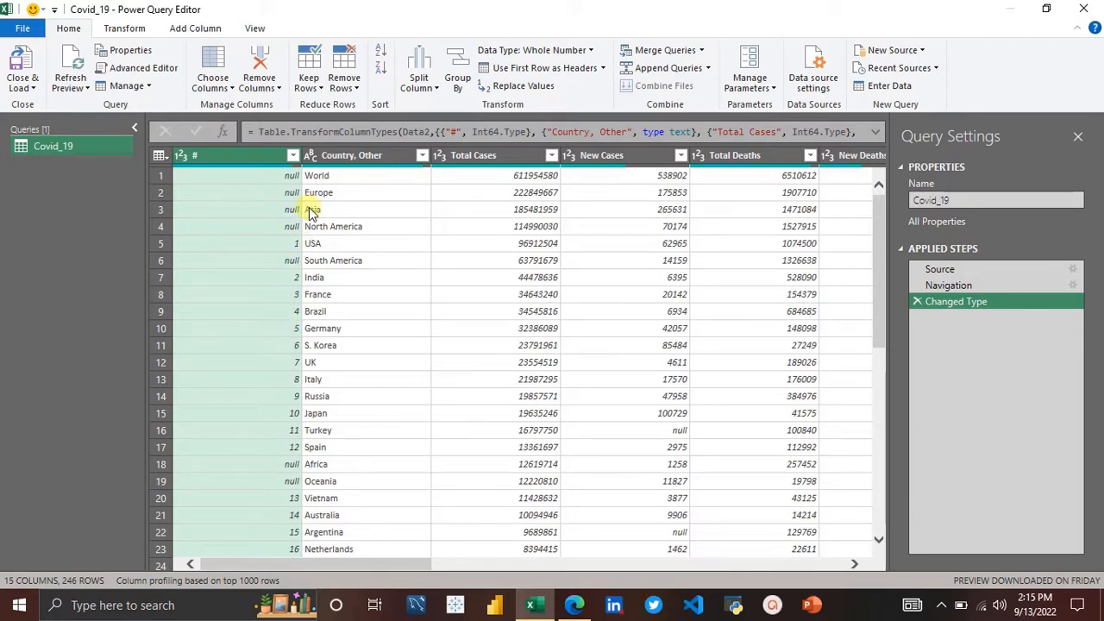
Step: Try filtering null values out of the # column, then delete the resulting filter step
left_click(294, 157)
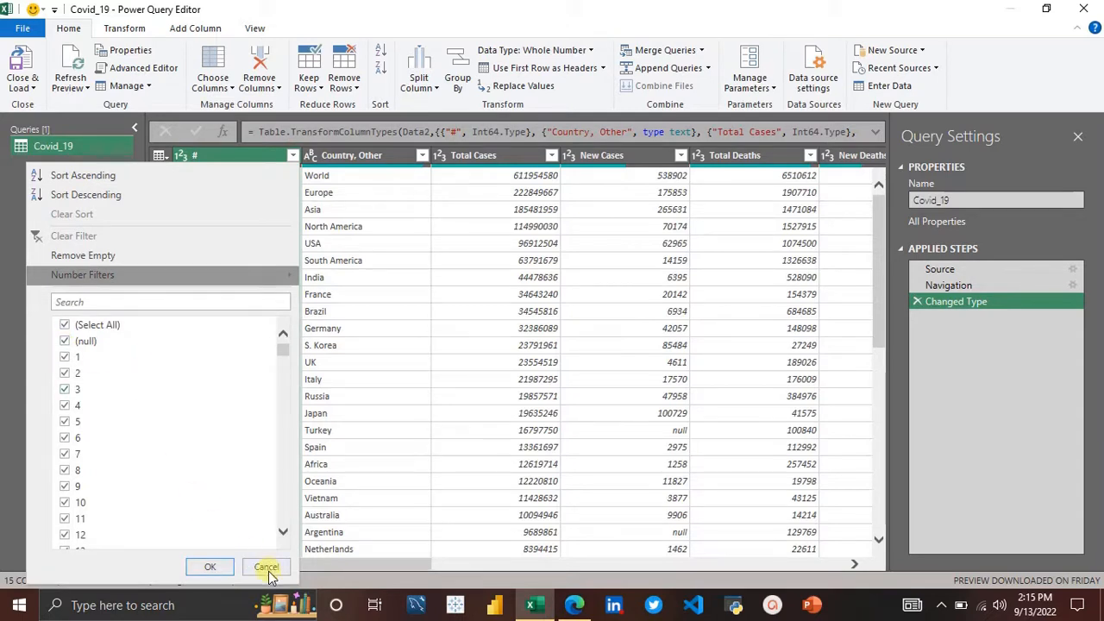
left_click(266, 568)
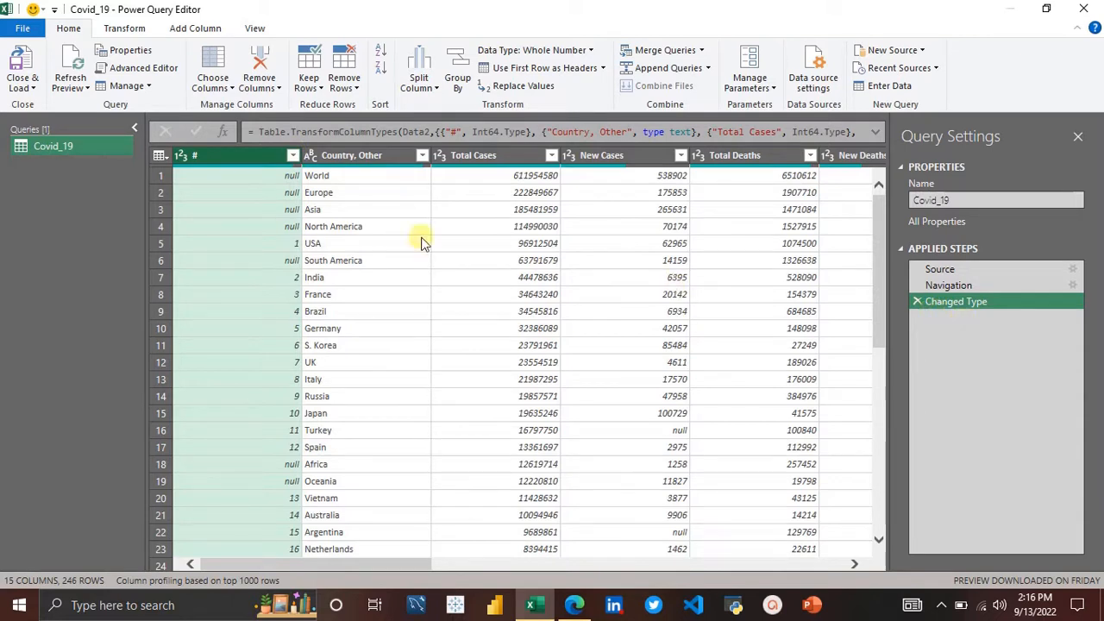
left_click(293, 156)
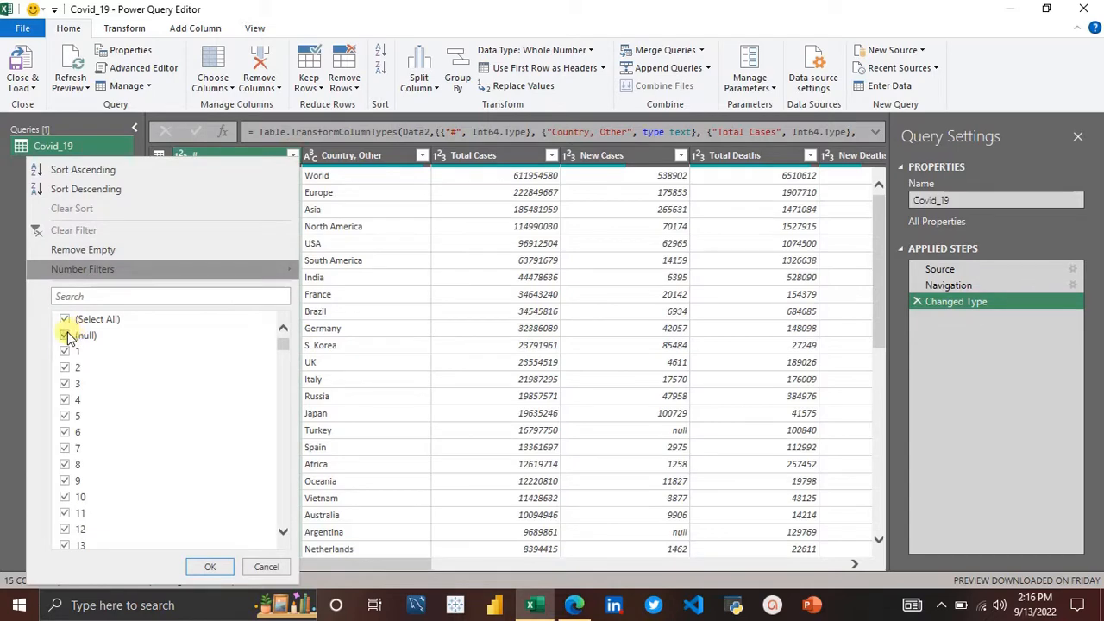
left_click(65, 335)
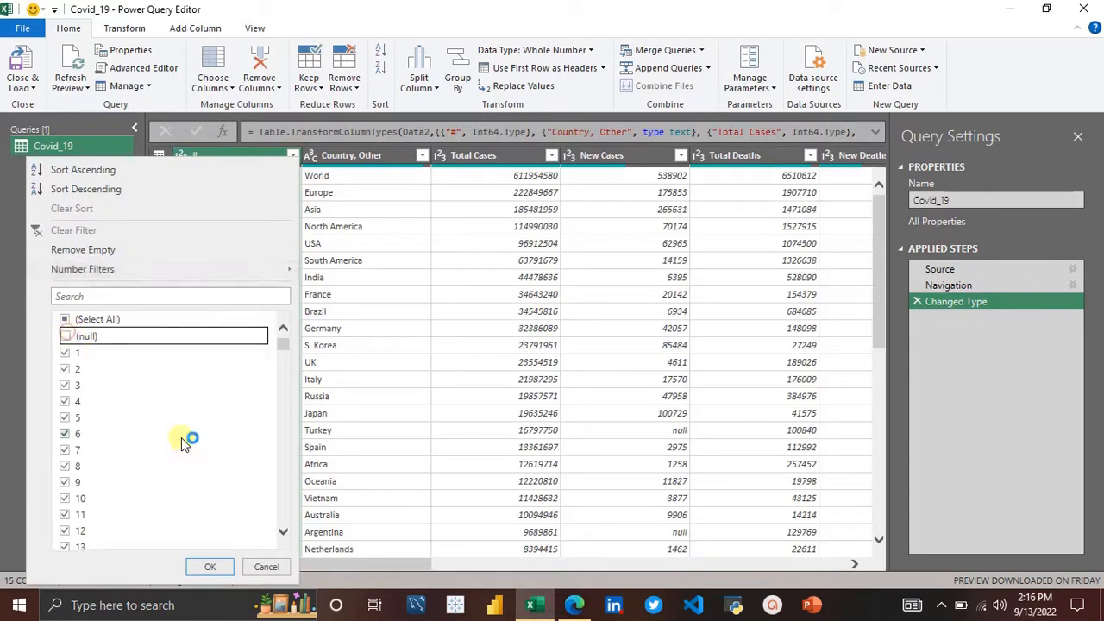
left_click(208, 566)
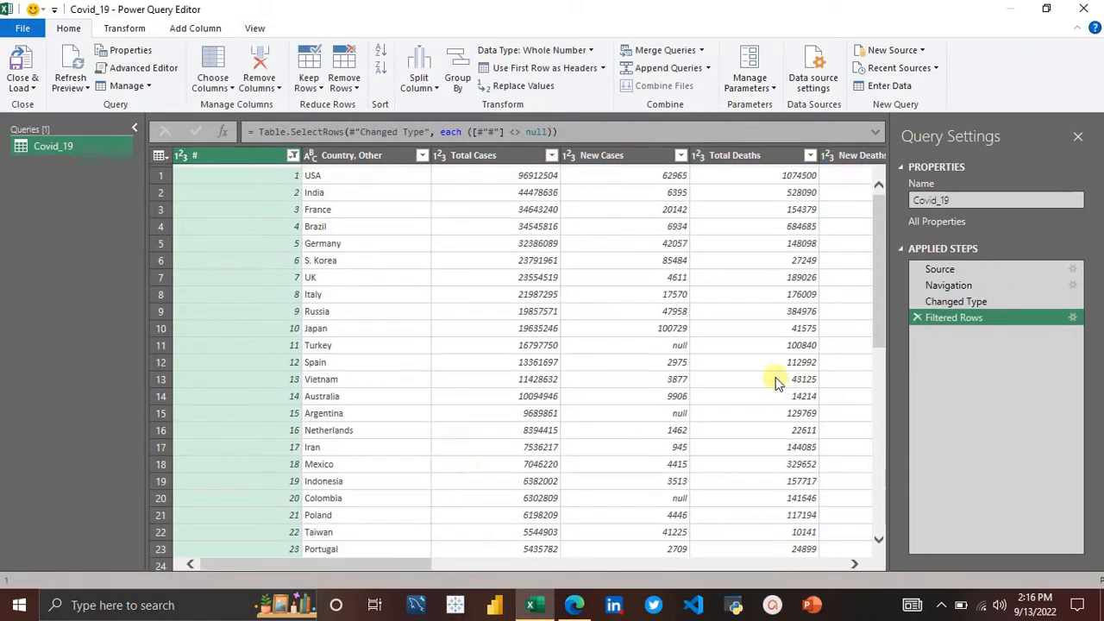
left_click_drag(945, 302, 938, 273)
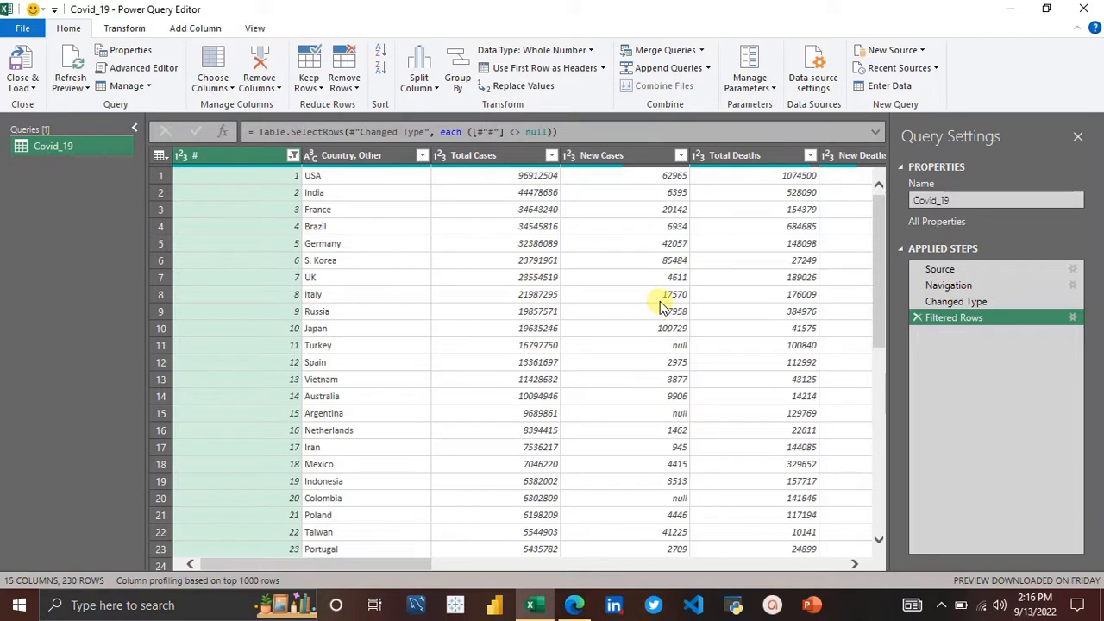
left_click(918, 317)
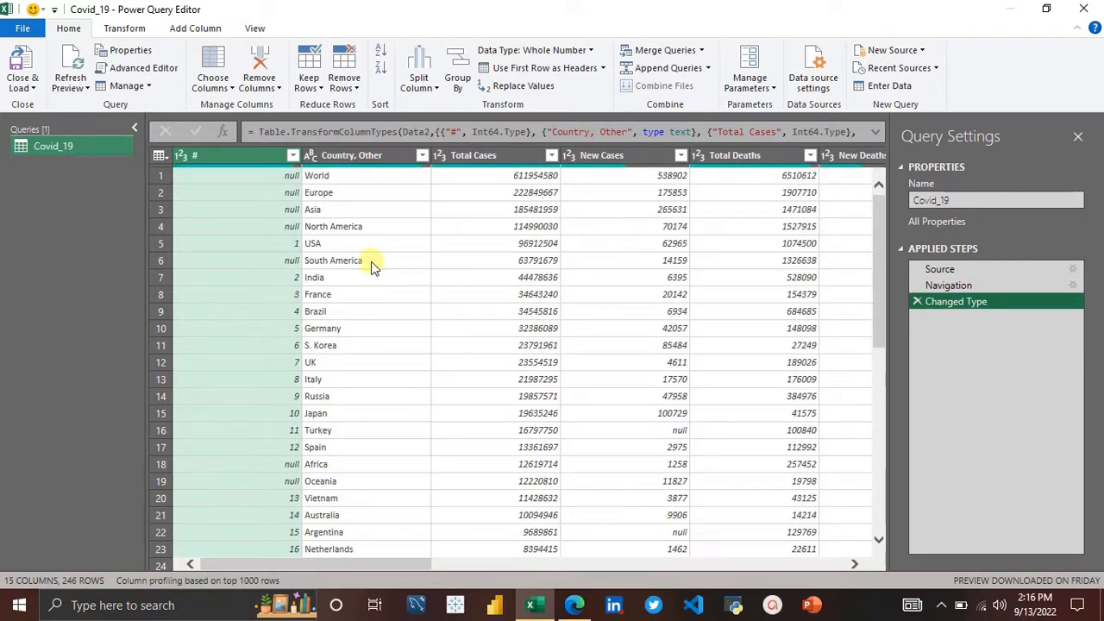
Step: Filter the # column to exclude its (null) rows
left_click(293, 155)
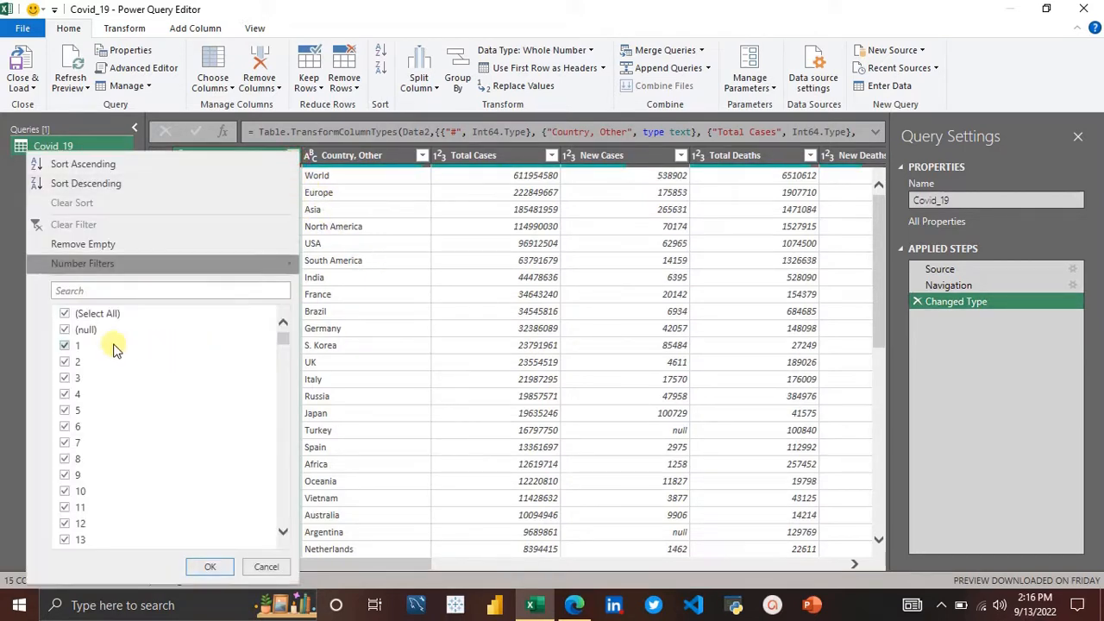
left_click(66, 330)
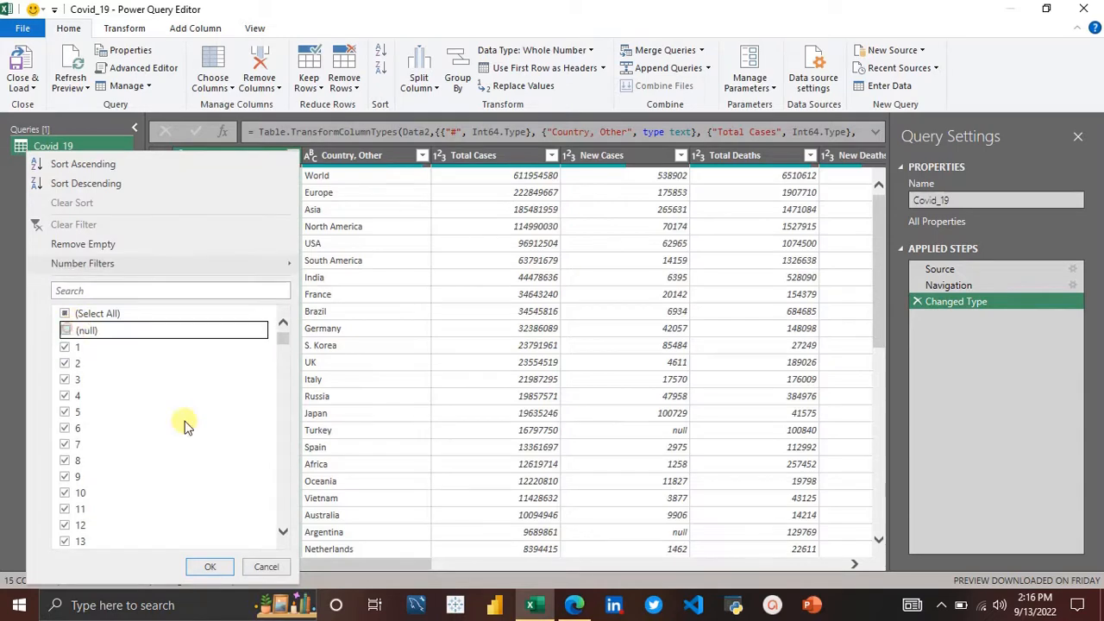
left_click(214, 565)
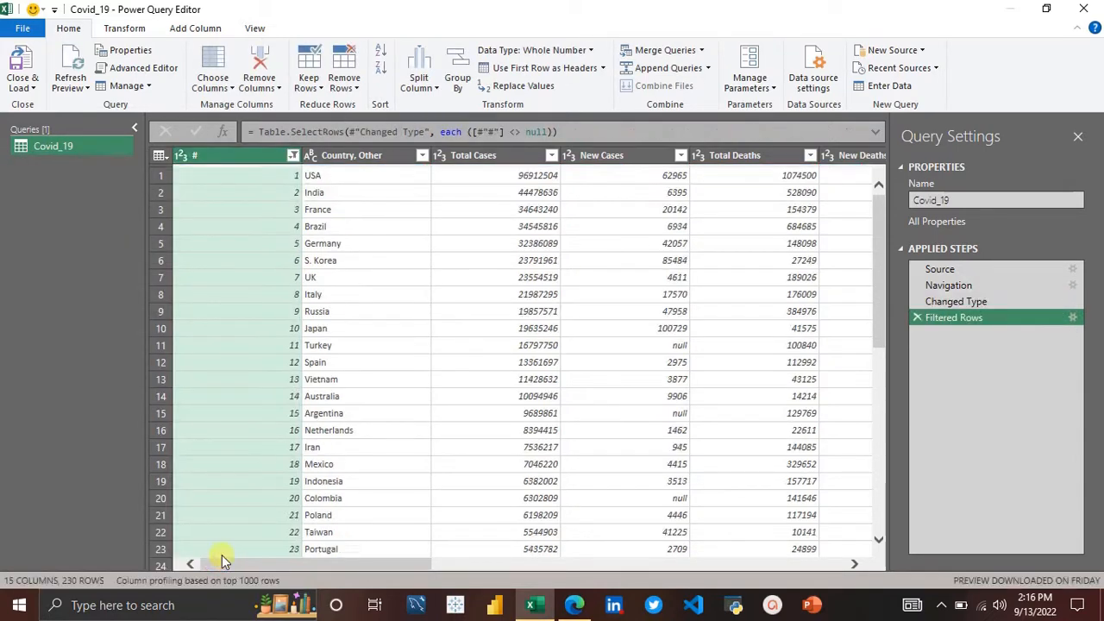
Step: Scroll across the filtered table to review all of its columns
scroll(450, 423, "right", 10)
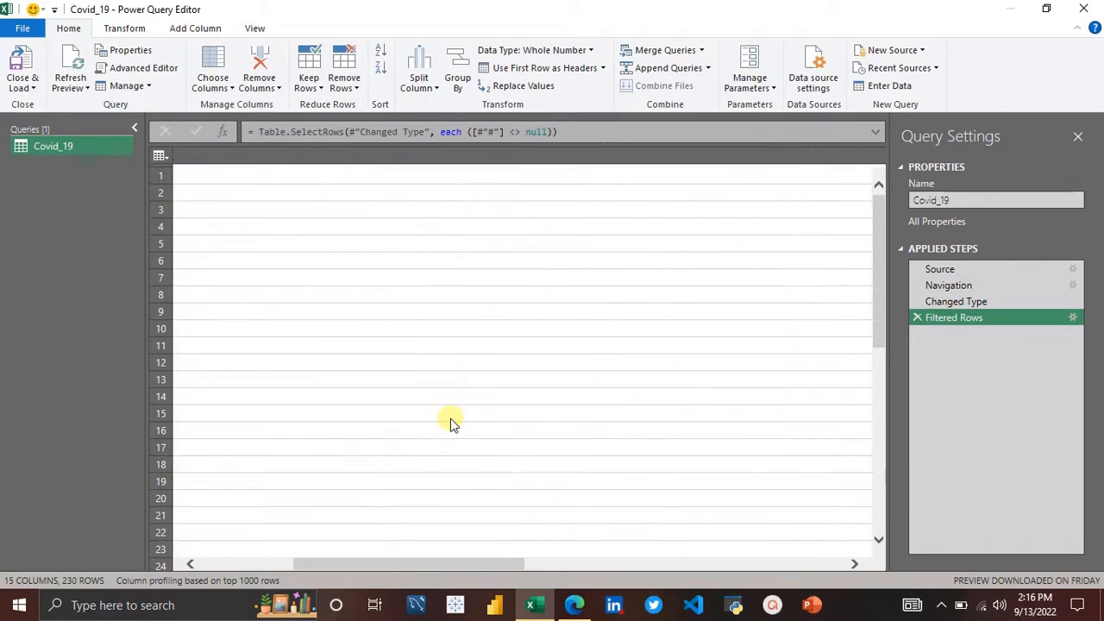
scroll(451, 423, "left", 10)
left_click(191, 343)
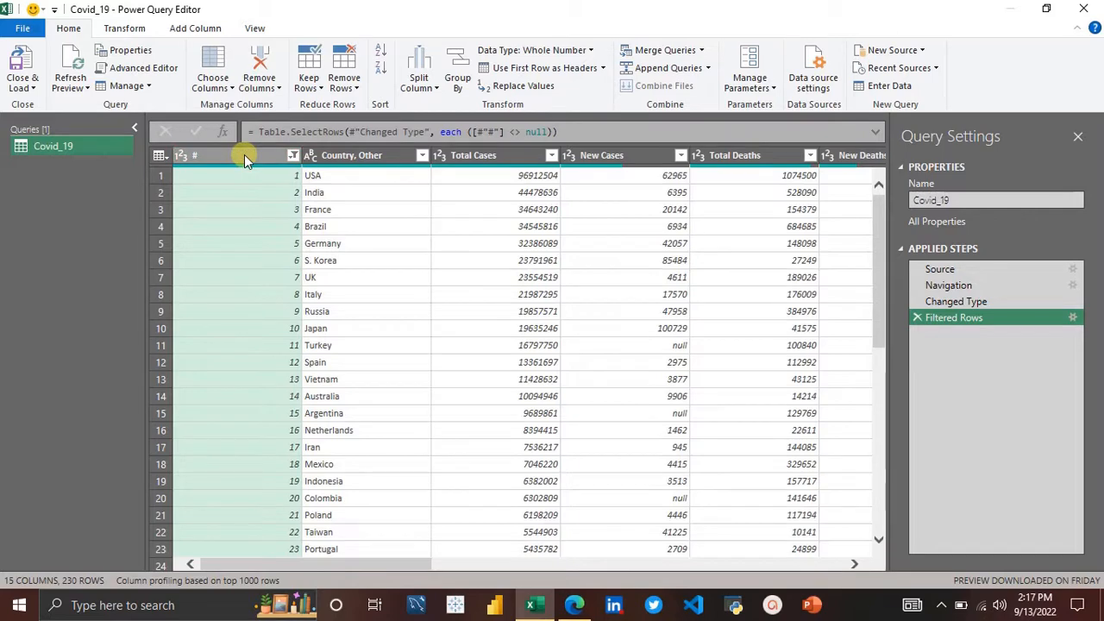
scroll(435, 294, "right", 10)
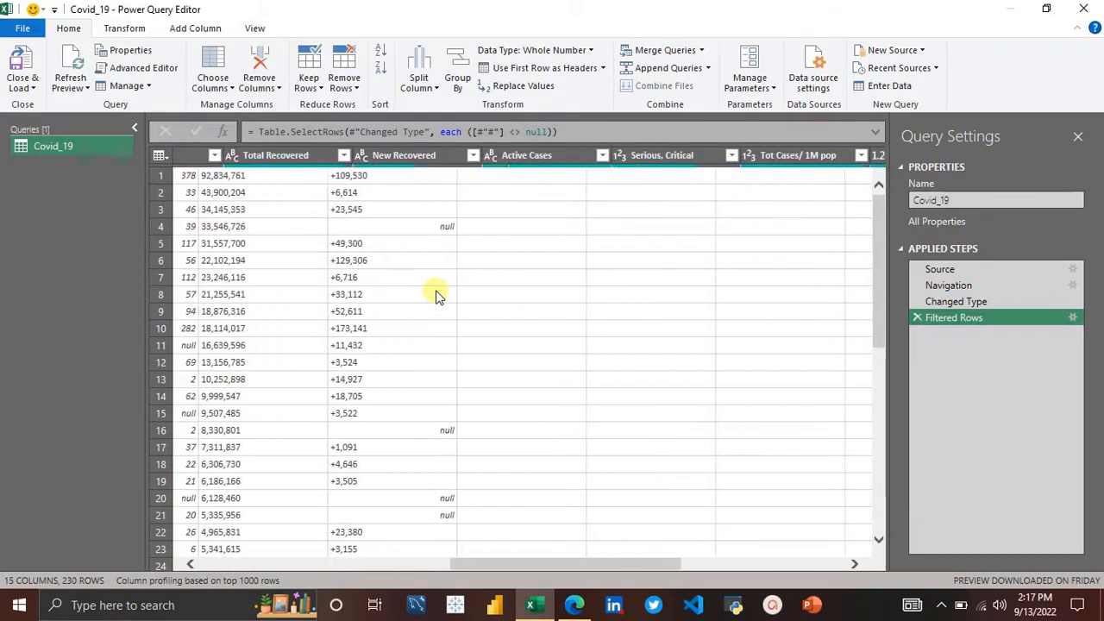
scroll(436, 293, "left", 10)
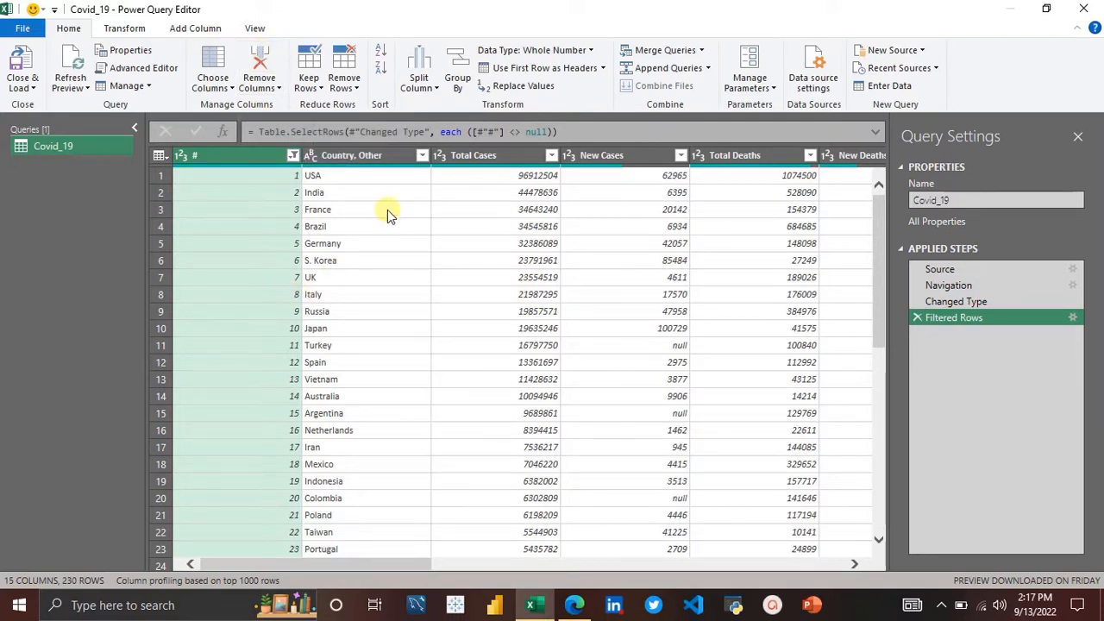
Step: Select the Country, Other and # column headers and open their context menus without applying a command
left_click(372, 156, "ctrl")
left_click(457, 157, "ctrl")
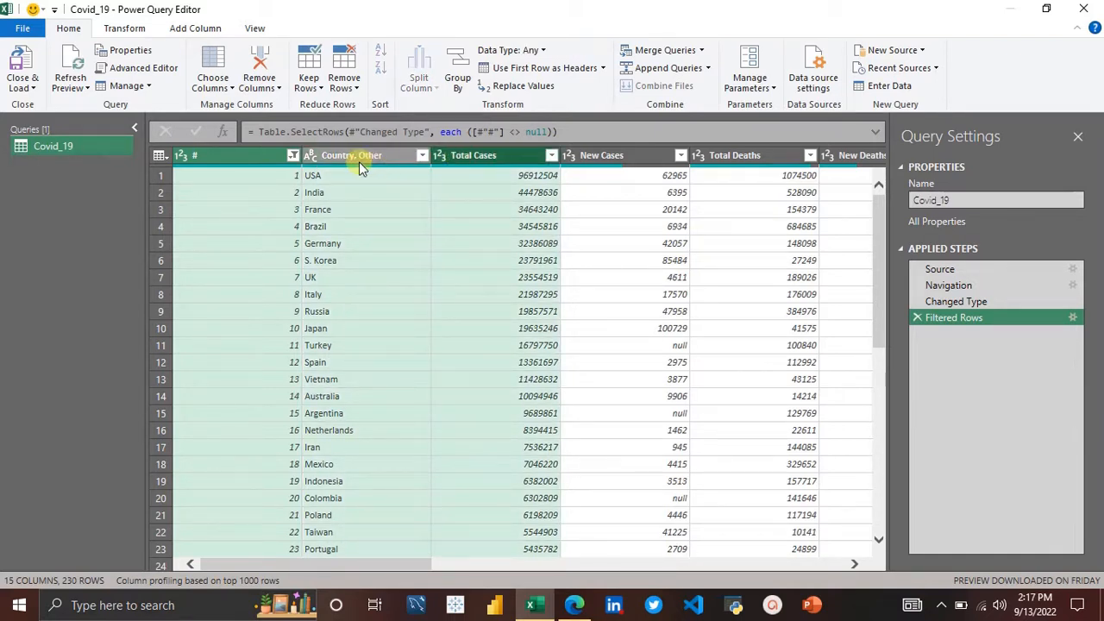
right_click(482, 155)
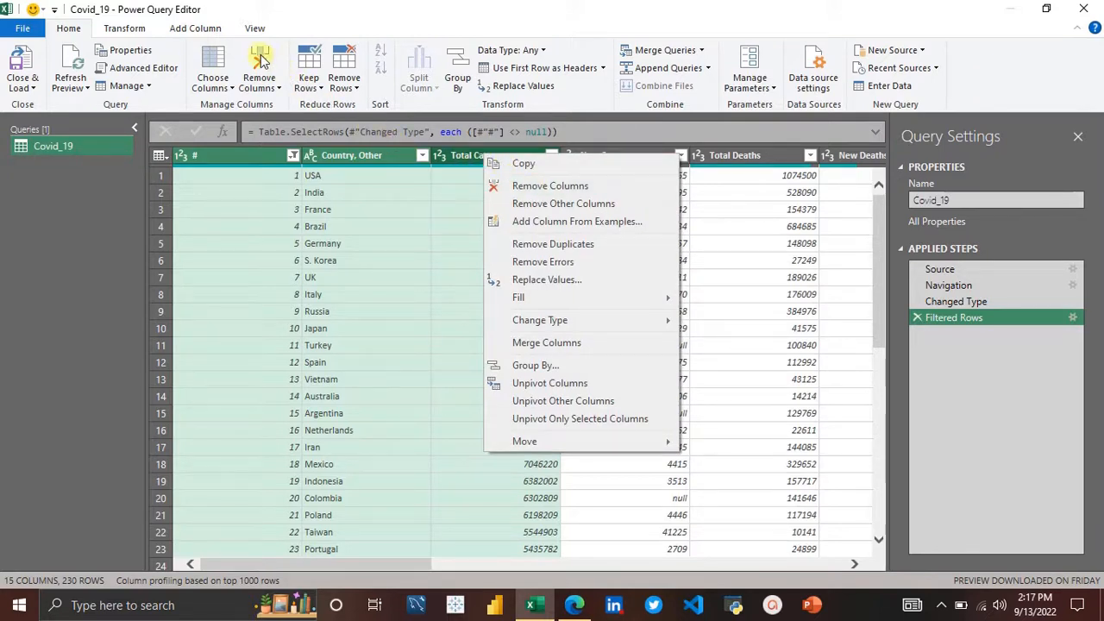
left_click(402, 165)
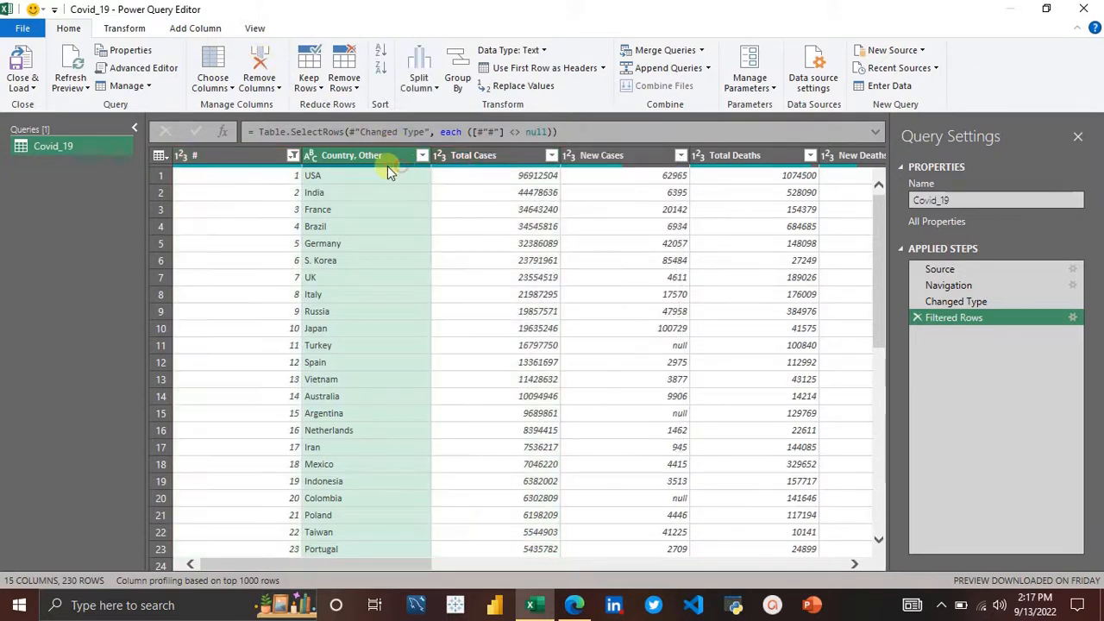
left_click(256, 152)
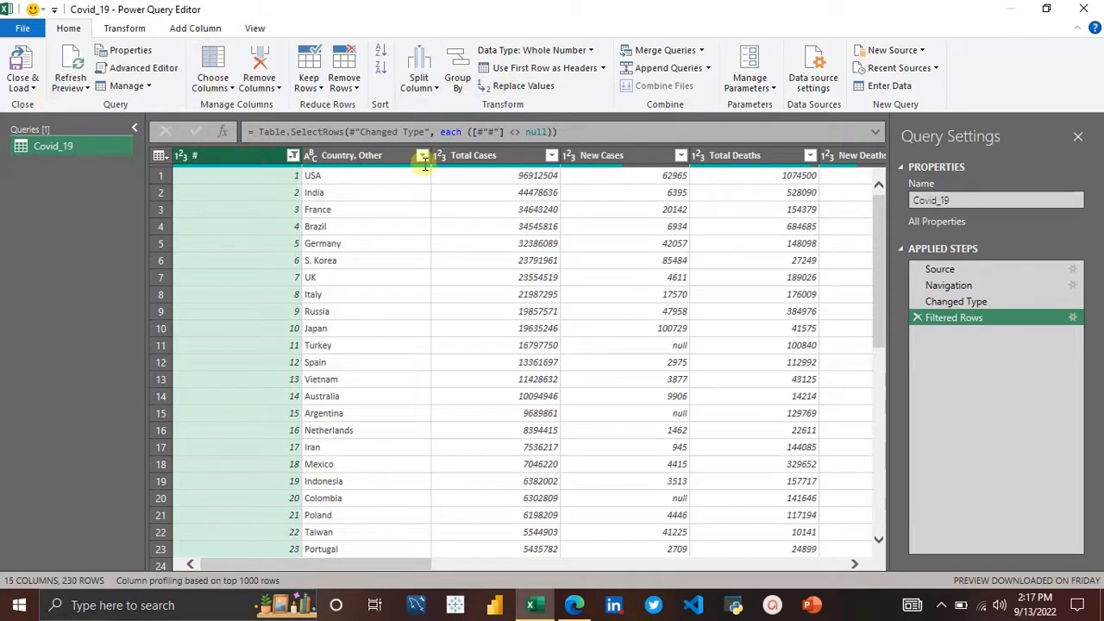
right_click(240, 154)
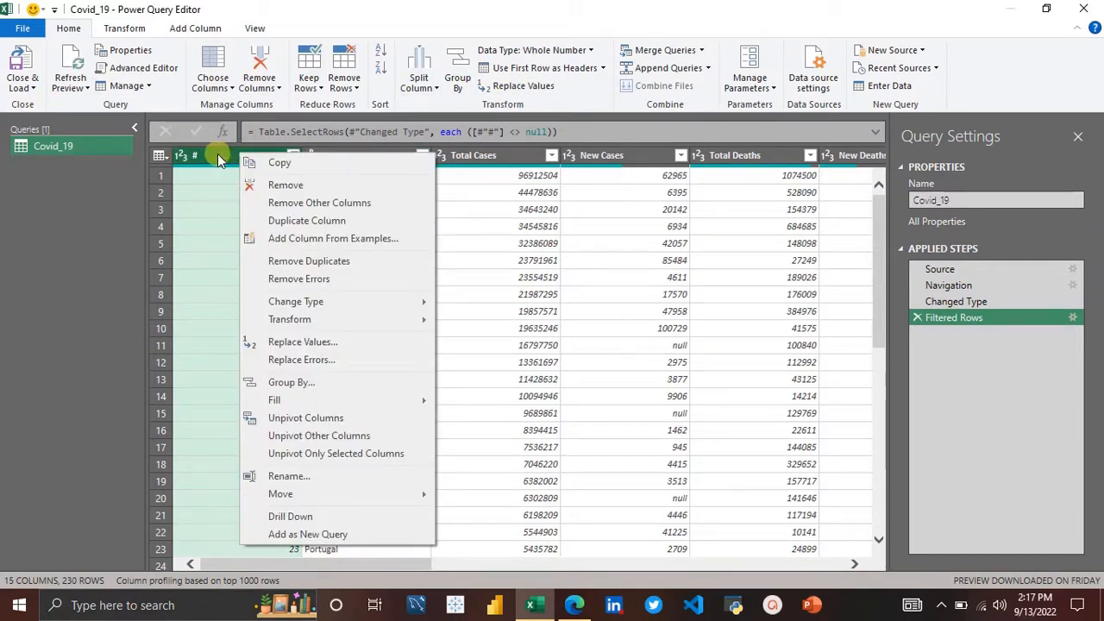
left_click(185, 198)
Step: Keep only the Country, Other, Total Cases, Total Deaths, Total Recovered, Active Cases, Serious, Critical, Total Tests and Population columns
left_click(221, 158)
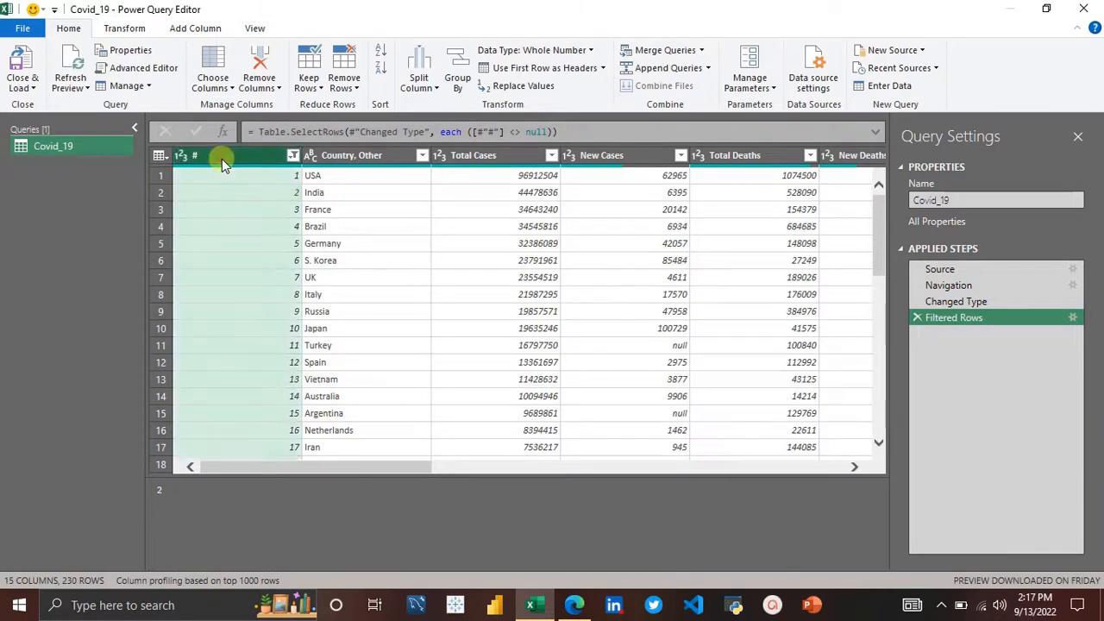
left_click(229, 88)
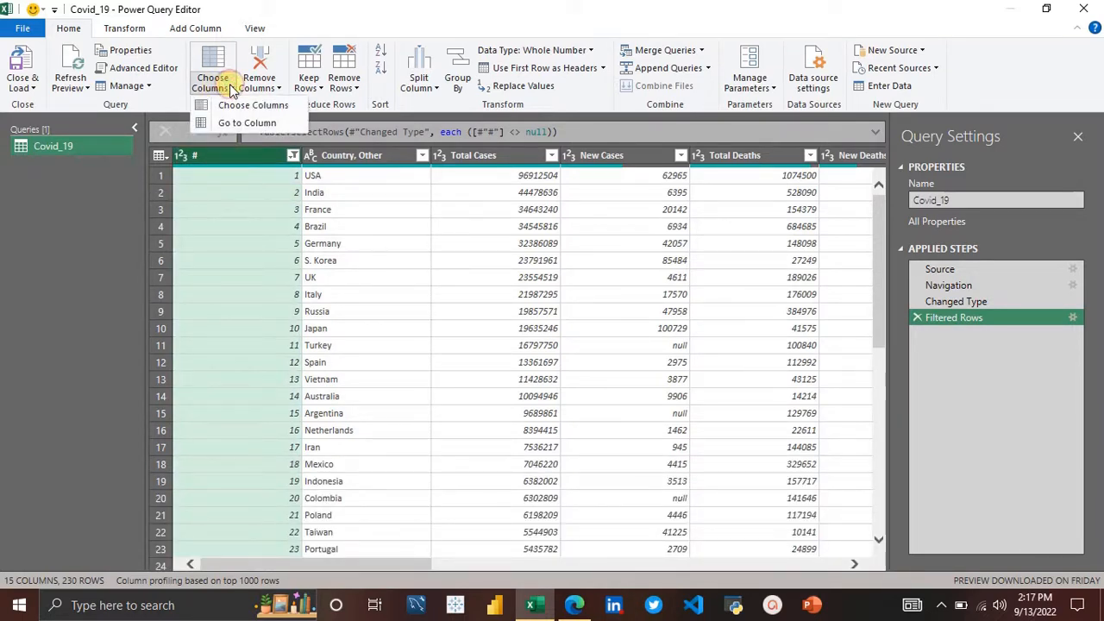
left_click(259, 107)
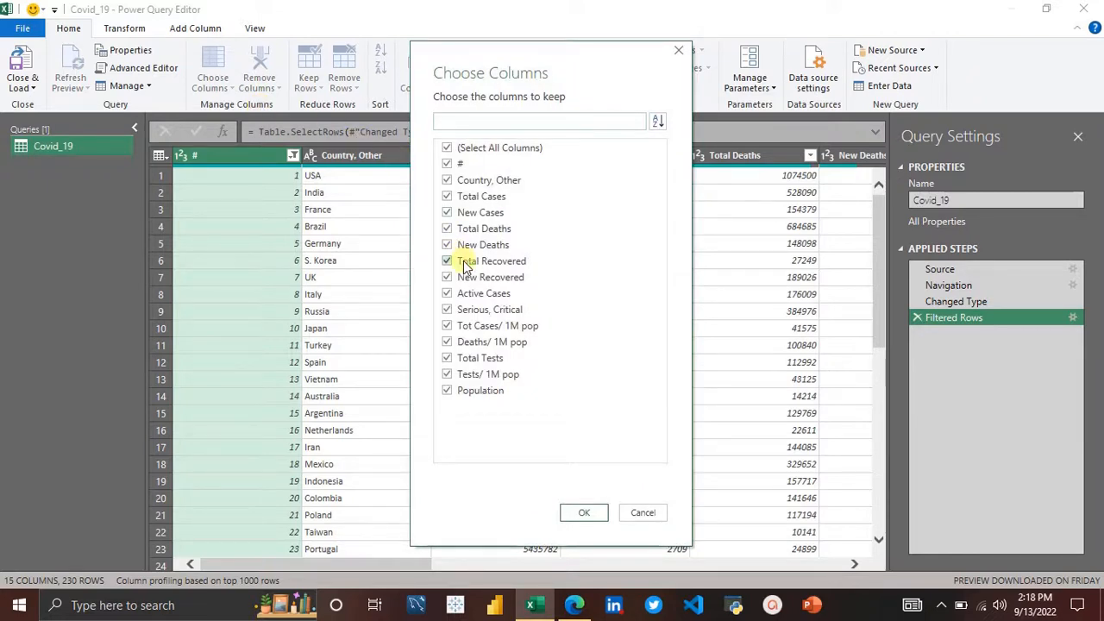
left_click(449, 149)
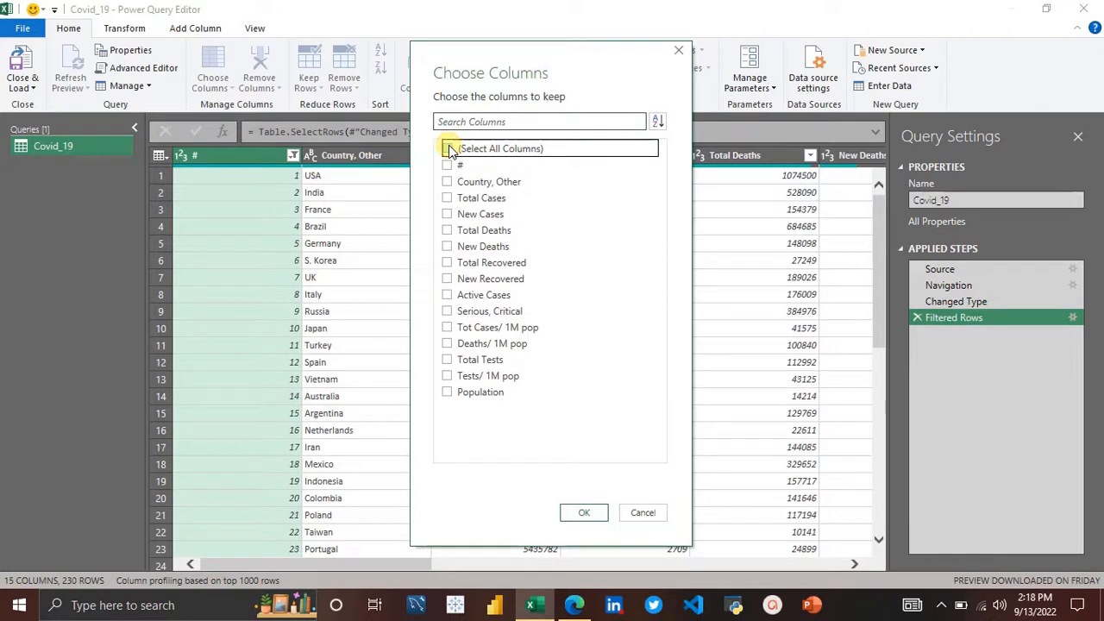
left_click(471, 190)
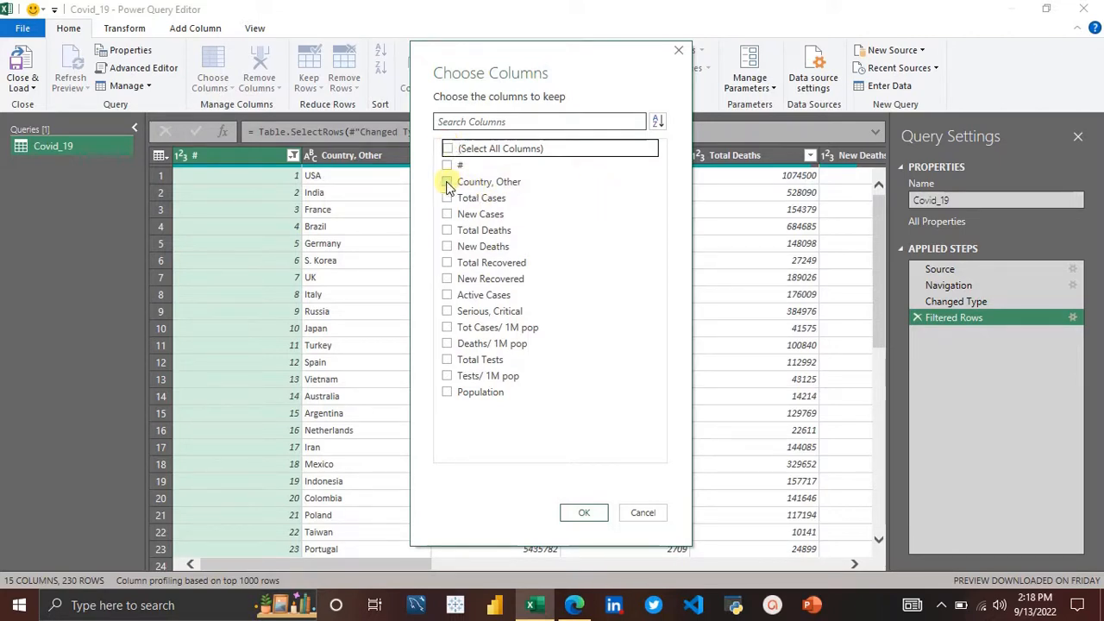
left_click(447, 184)
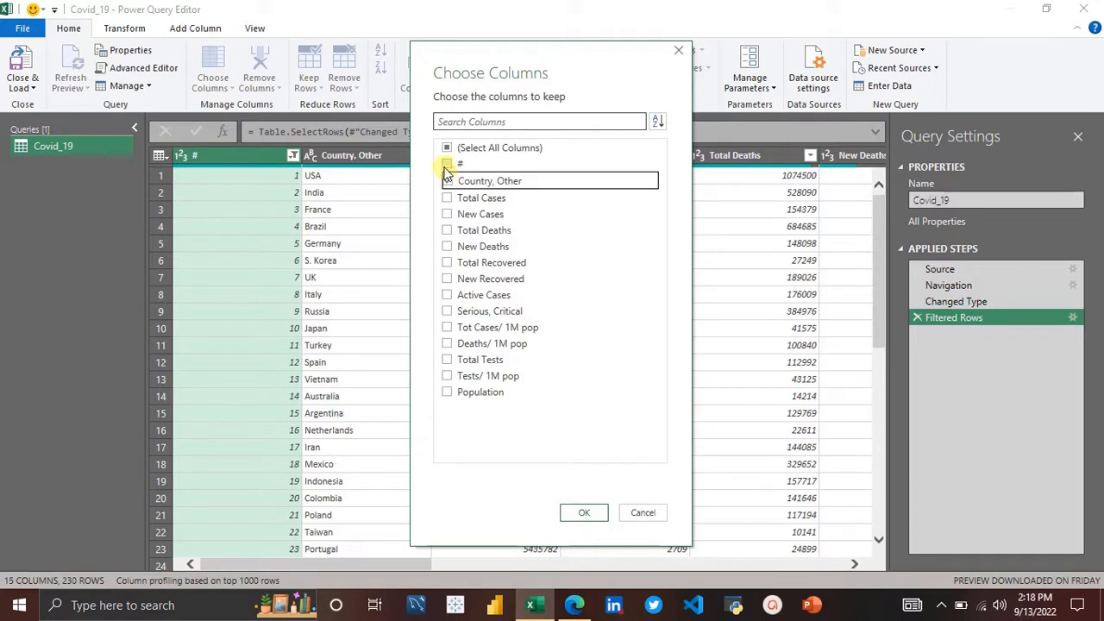
left_click(447, 198)
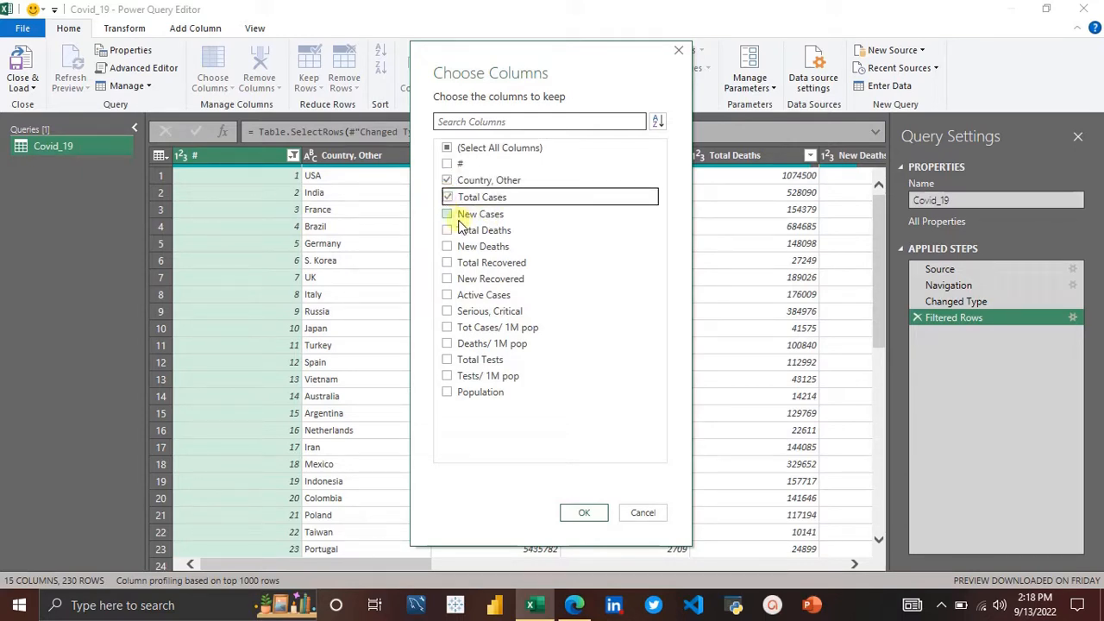
left_click(448, 231)
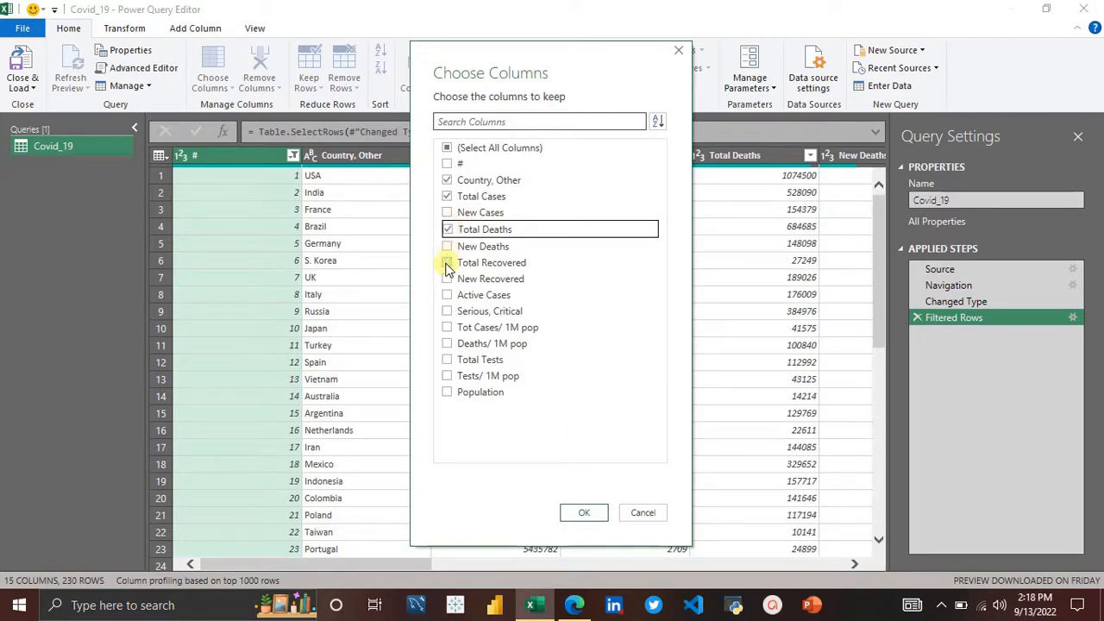
left_click(446, 263)
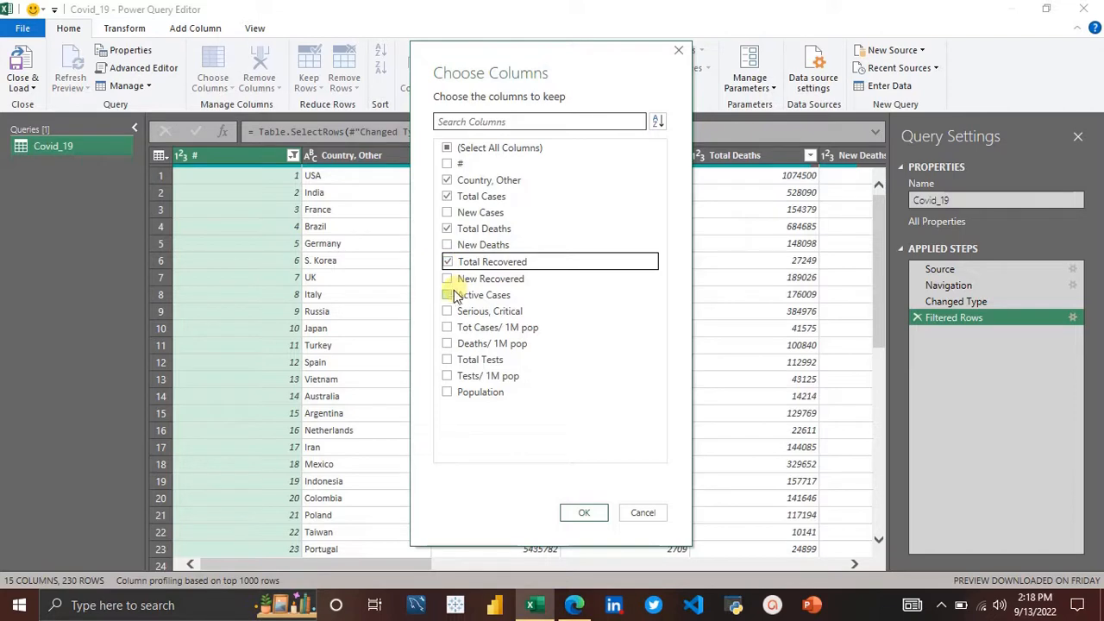
left_click(447, 296)
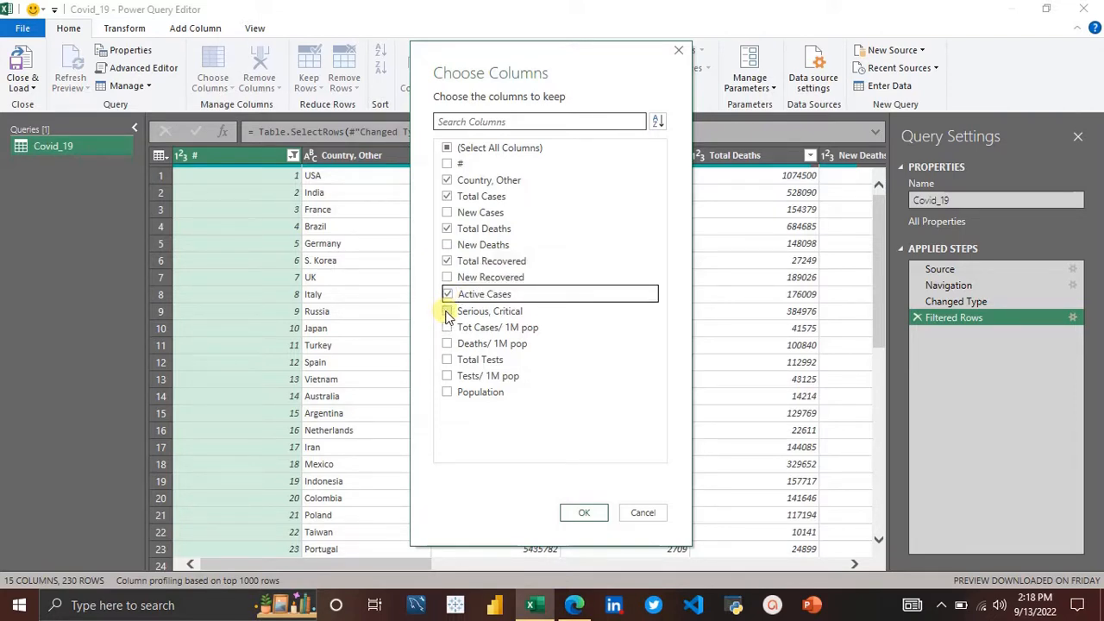
left_click(447, 312)
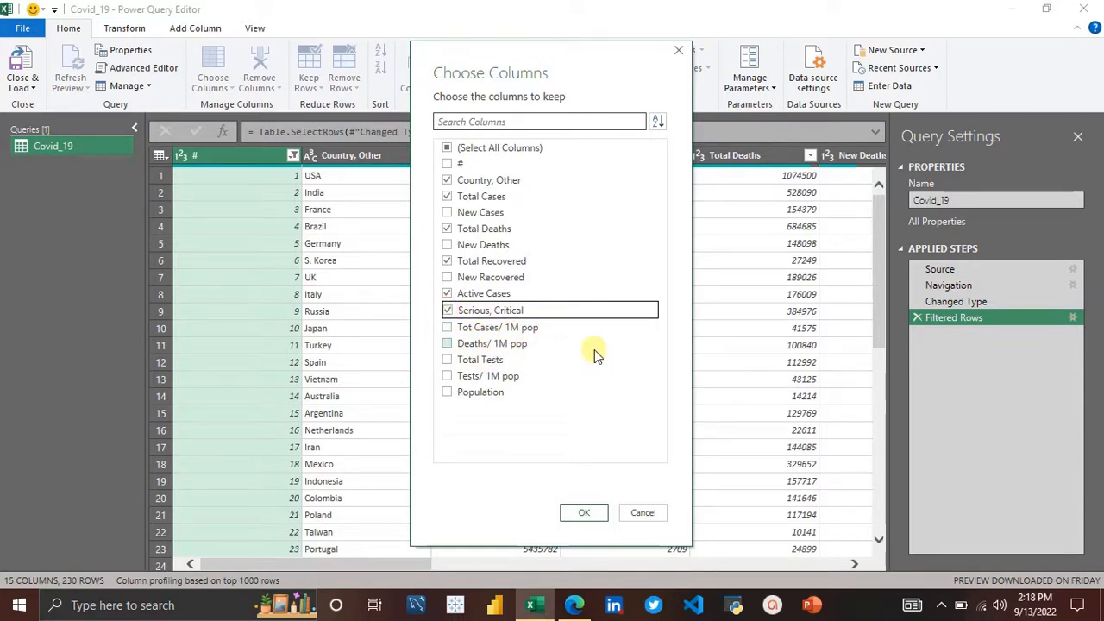
left_click(447, 360)
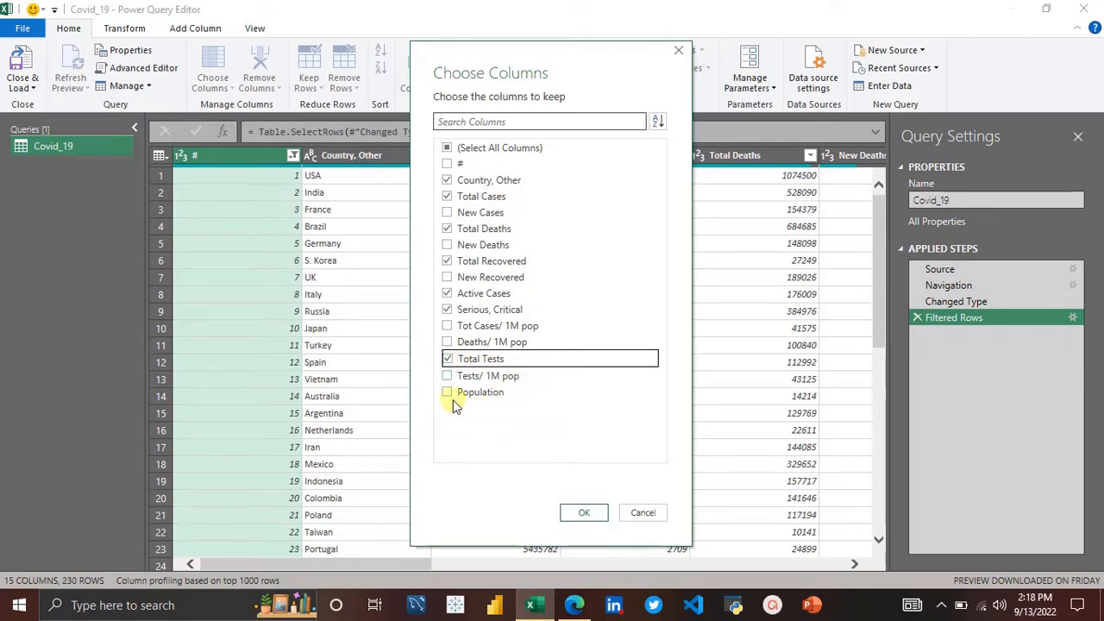
left_click(448, 392)
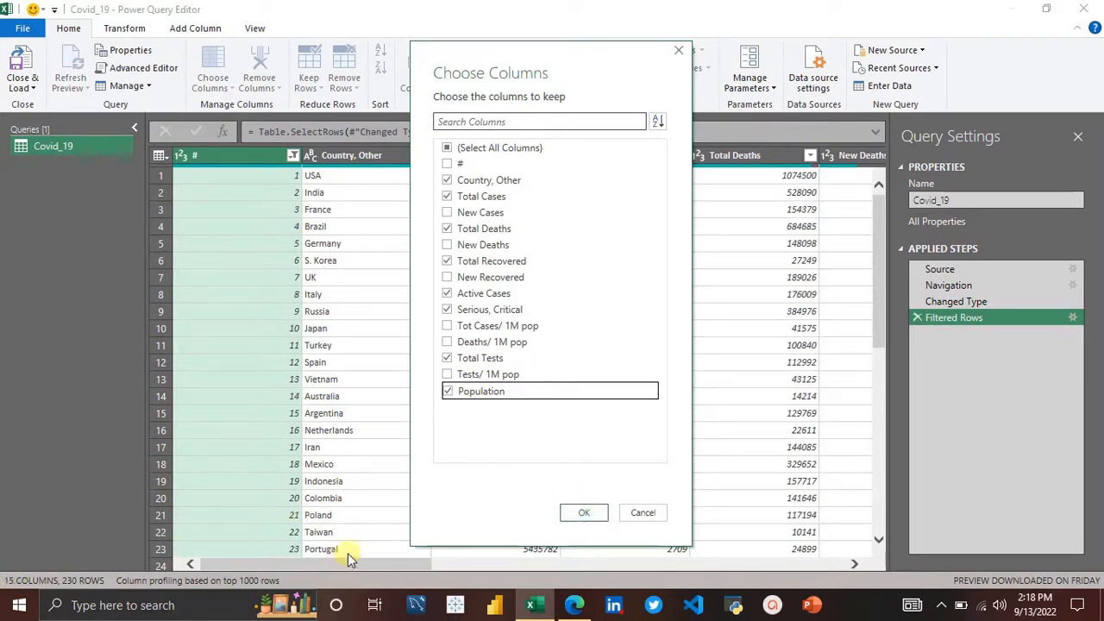
left_click(582, 514)
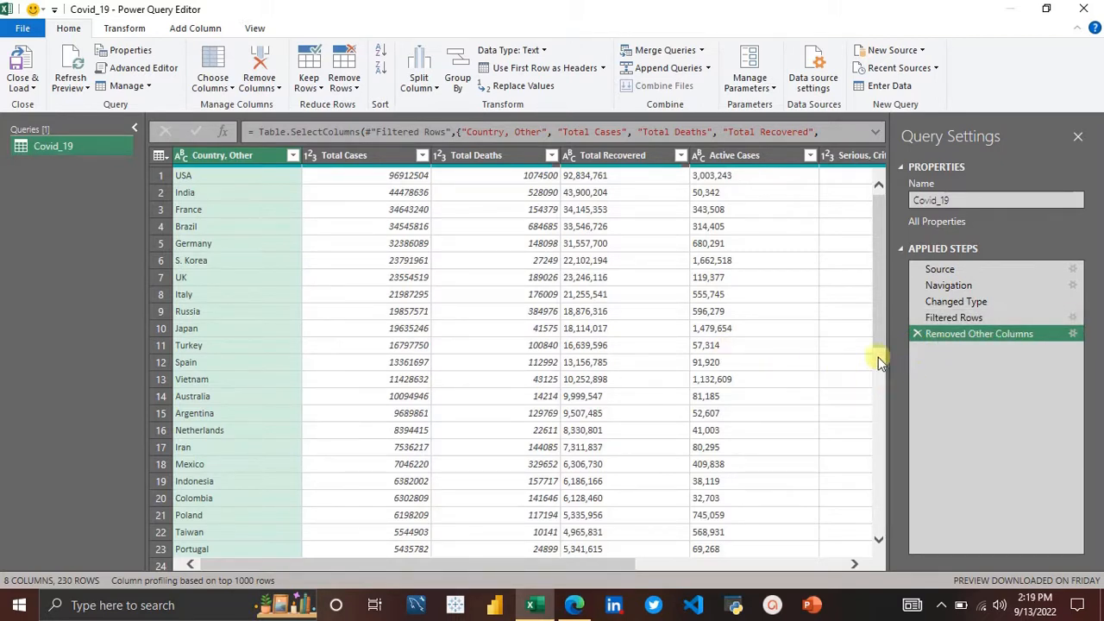
Step: Review the earlier applied steps and scroll across the reduced table's columns
left_click(953, 319)
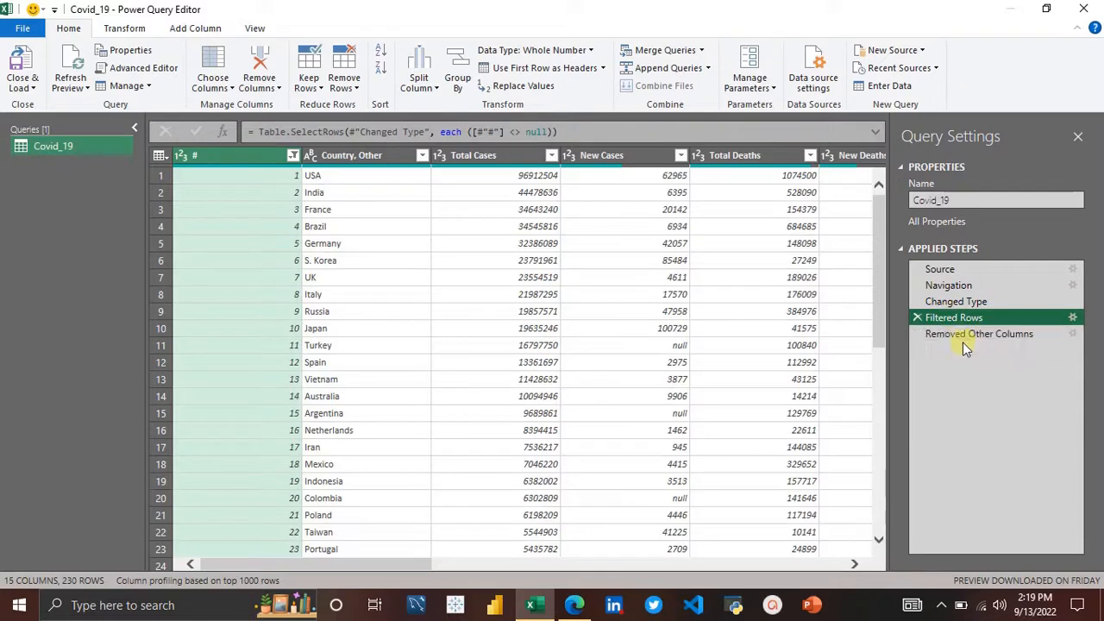
left_click(950, 301)
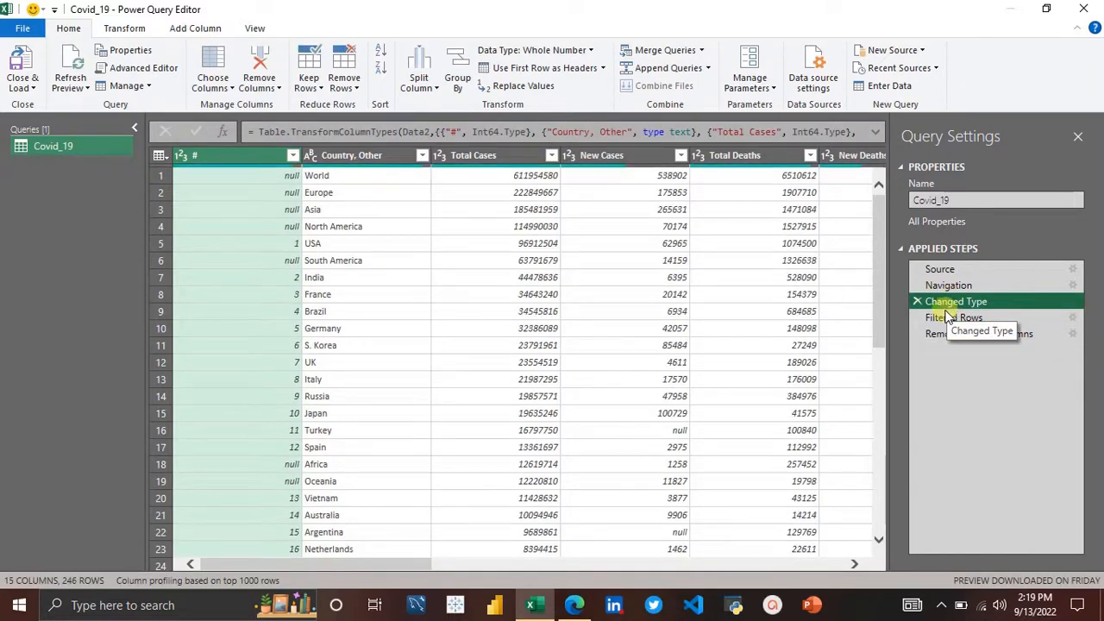
left_click(949, 334)
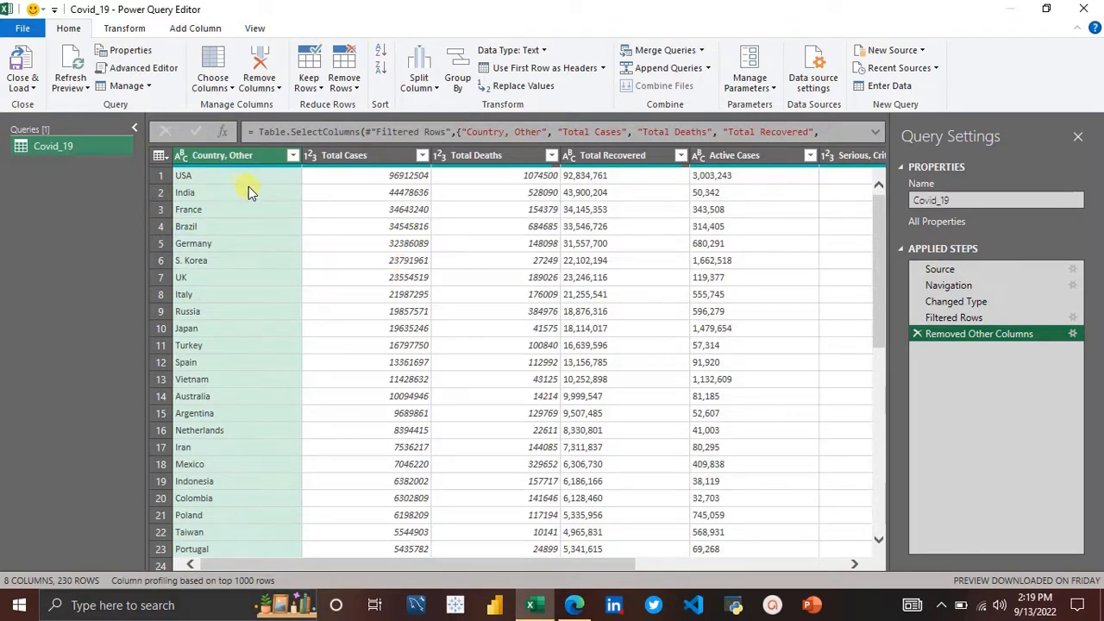
scroll(542, 250, "right", 3)
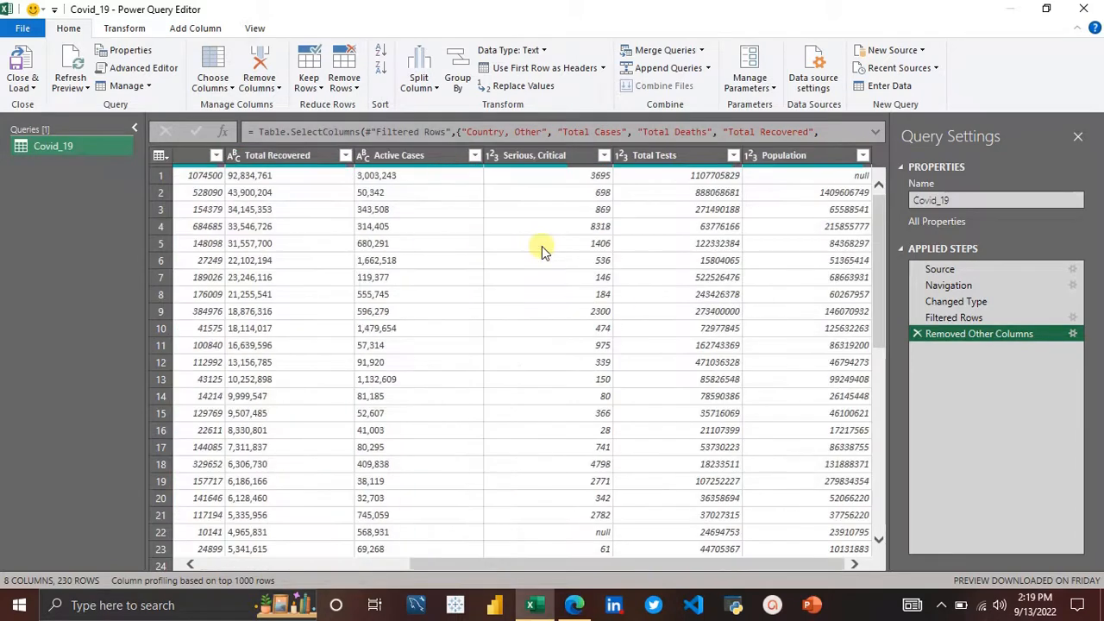
scroll(542, 250, "left", 3)
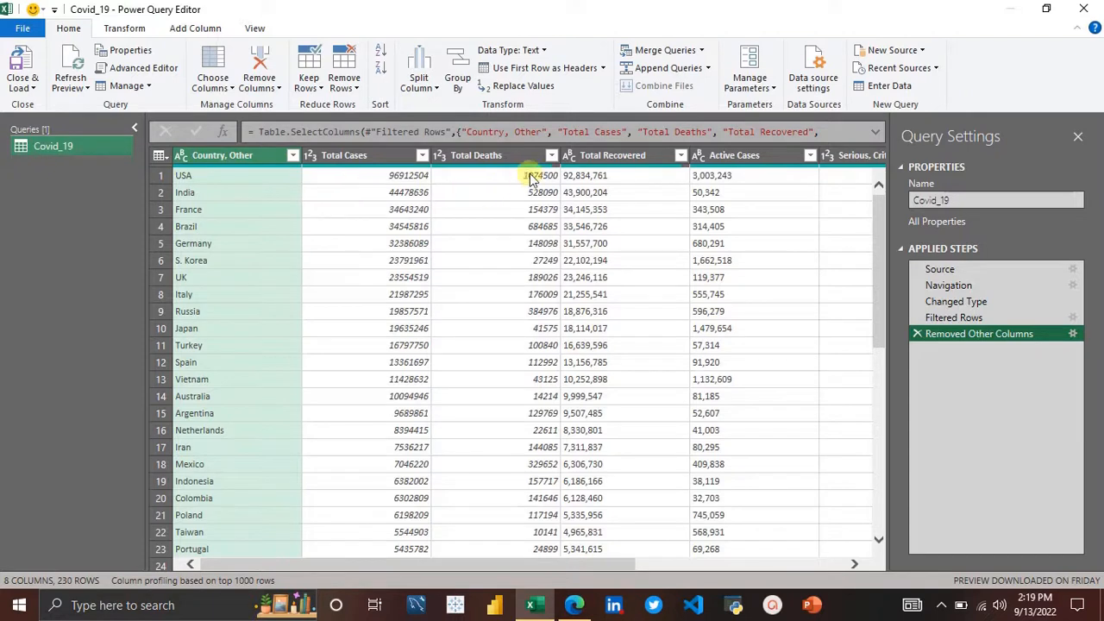
mouse_move(535, 176)
mouse_move(259, 170)
mouse_move(379, 170)
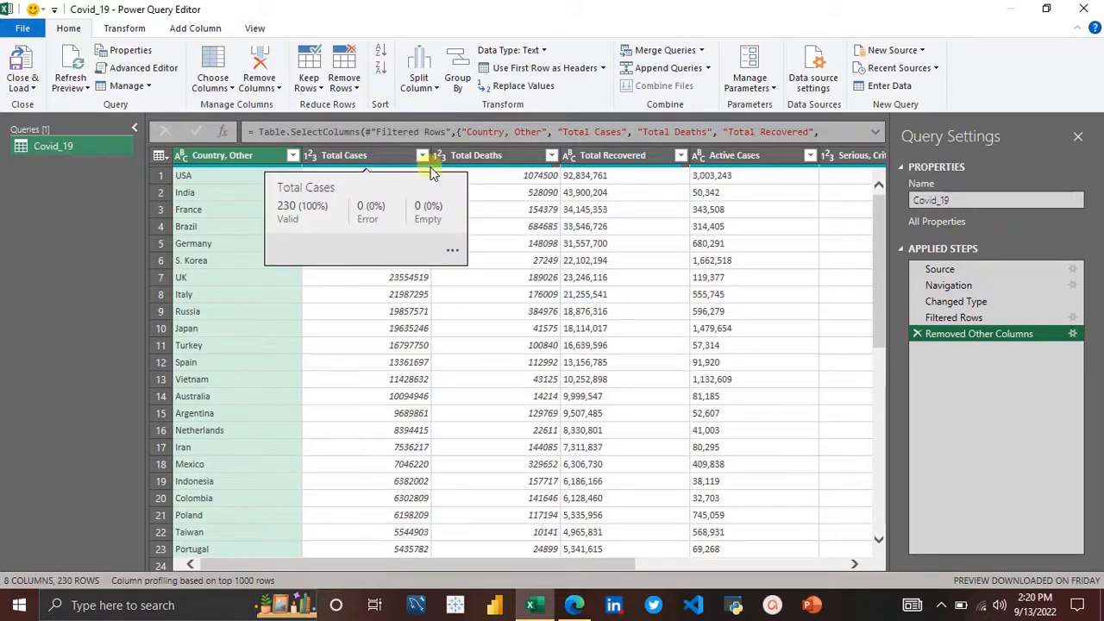
mouse_move(483, 170)
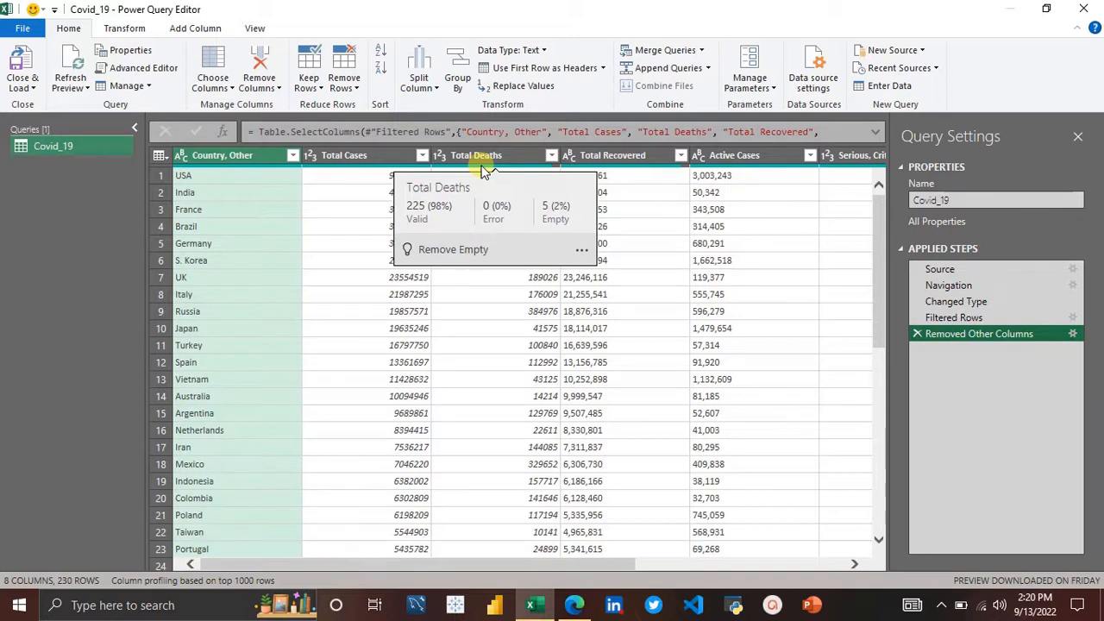
Step: Filter Total Deaths to show only its (null) rows, then delete that filter step
left_click(552, 156)
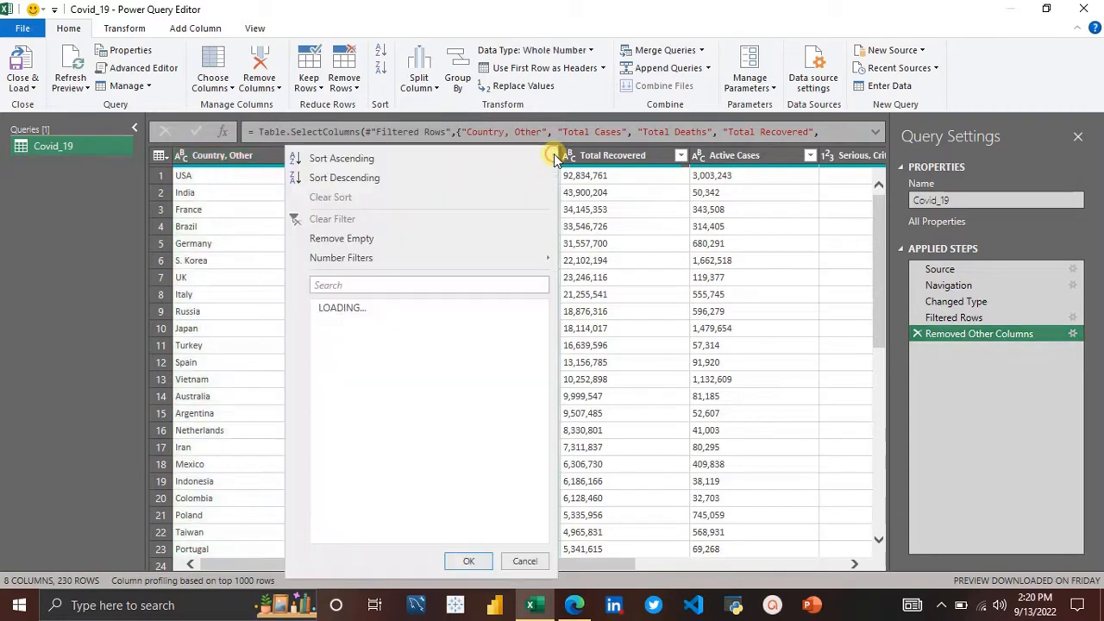
left_click(321, 309)
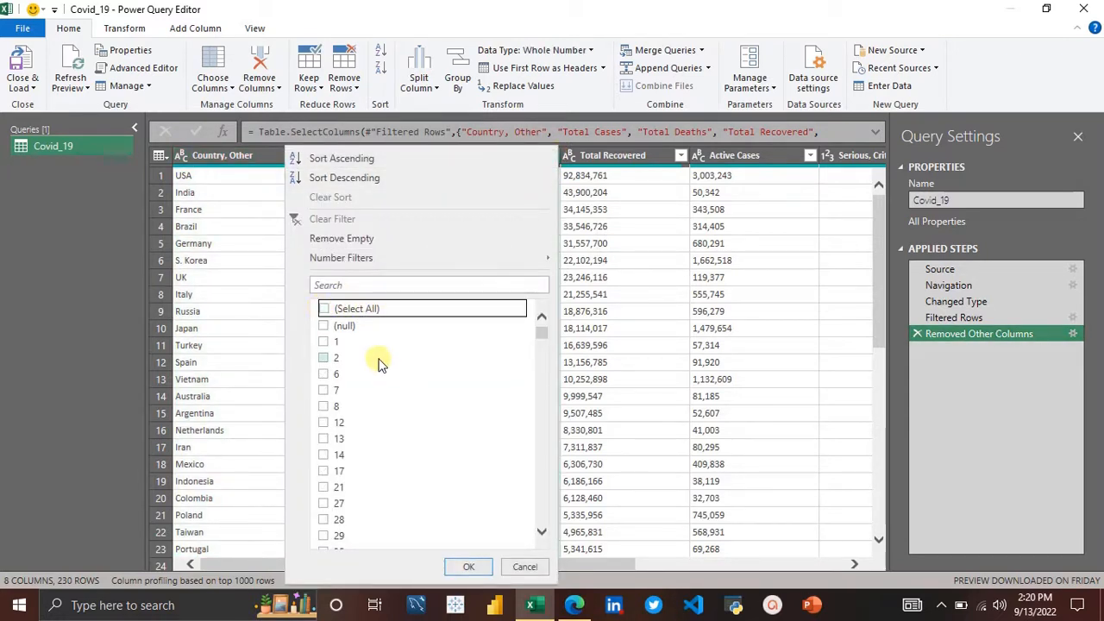
left_click(324, 327)
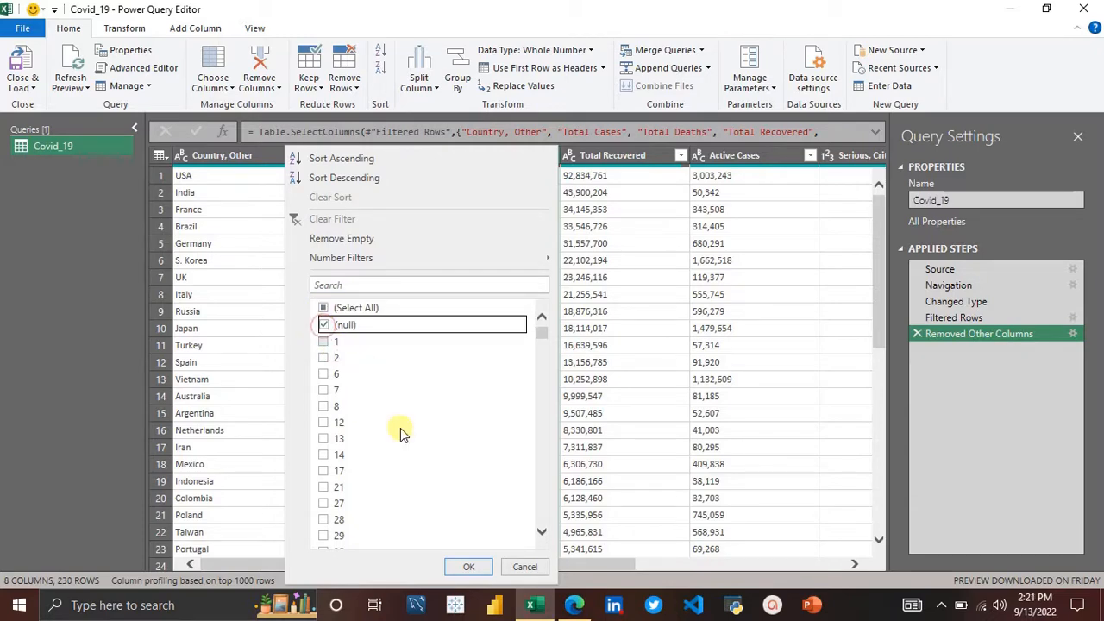
left_click(470, 568)
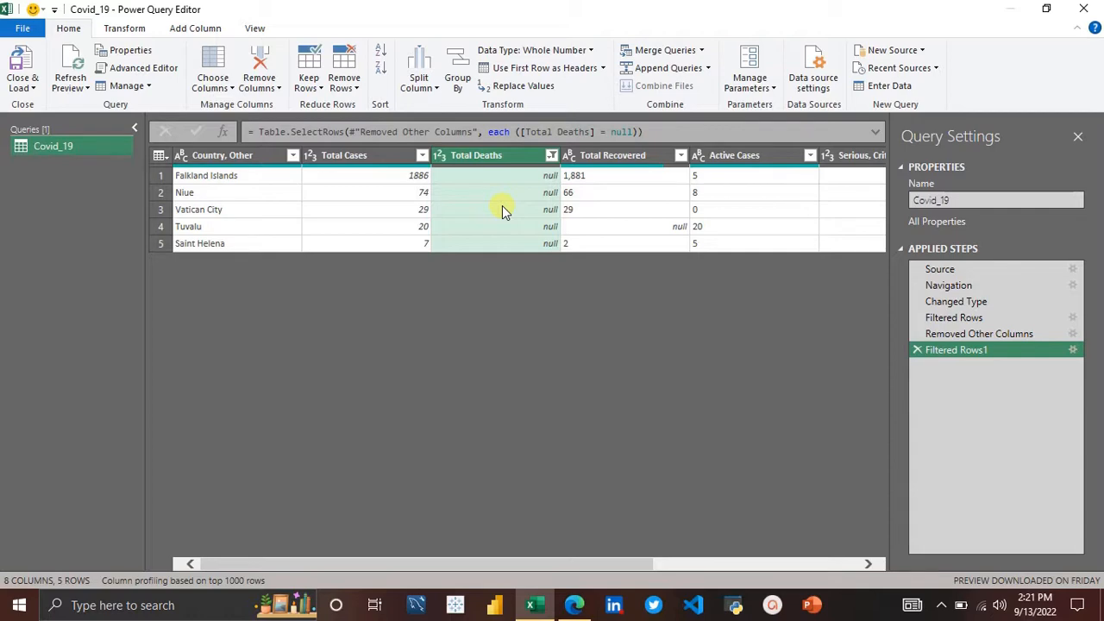
left_click(917, 351)
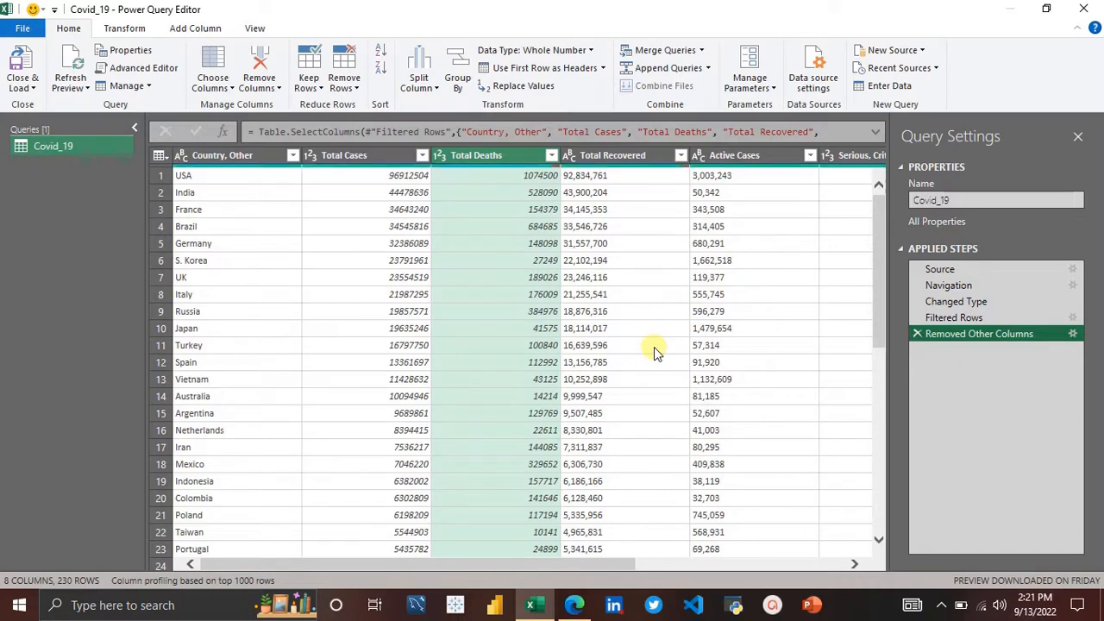
Step: Replace null values with 0 across the Total Deaths through Population columns
scroll(654, 346, "right", 2)
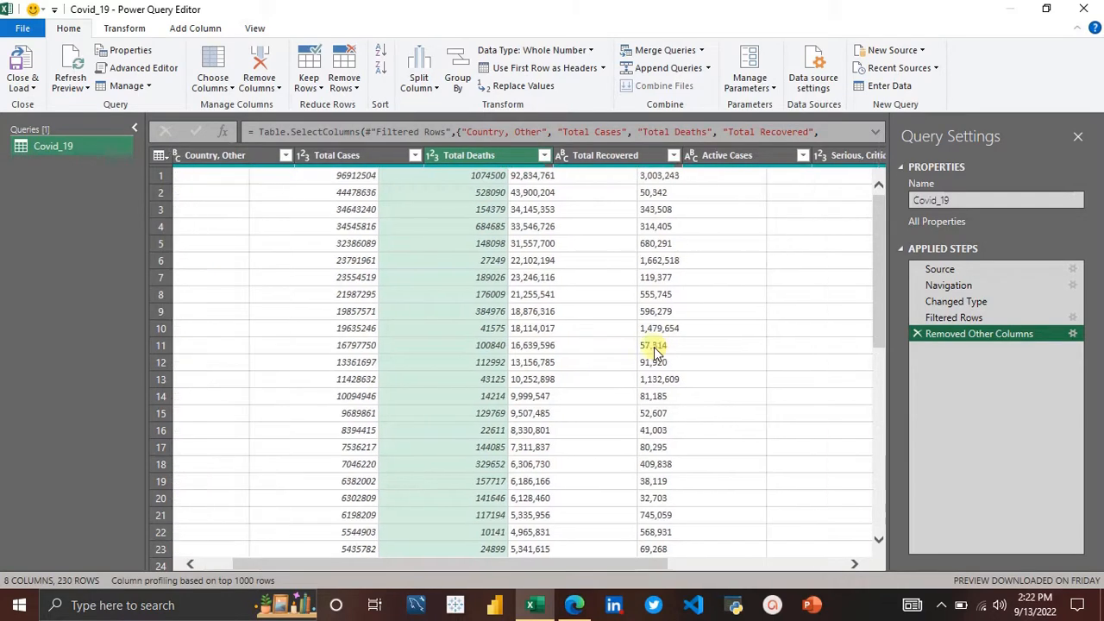
scroll(607, 195, "right", 6)
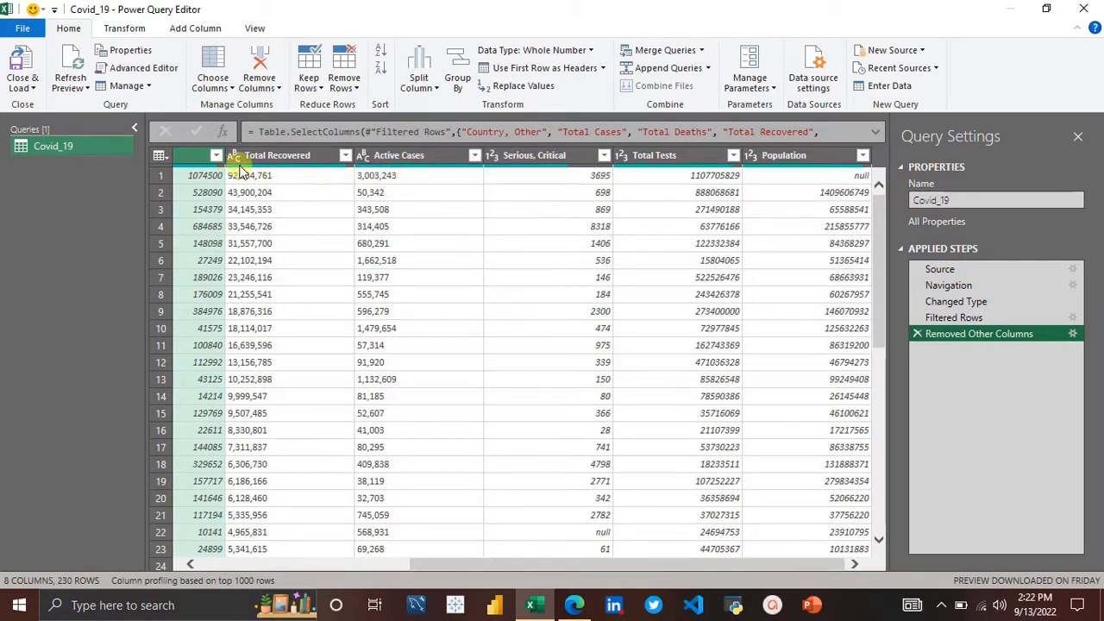
left_click(206, 156)
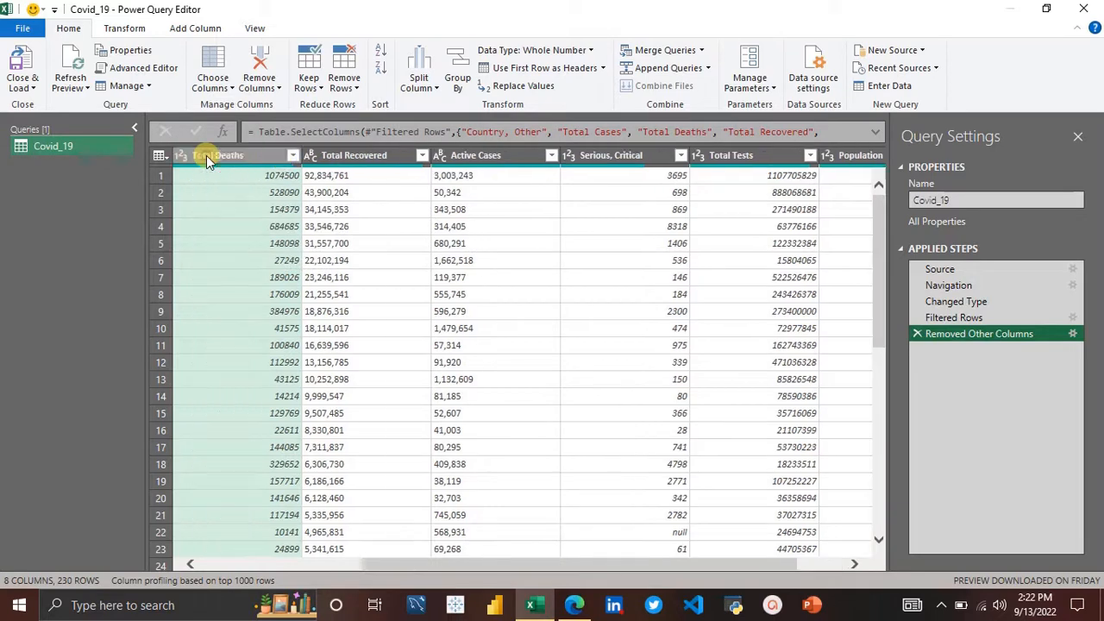
key("Left")
key("Left")
key("Right")
key("Right")
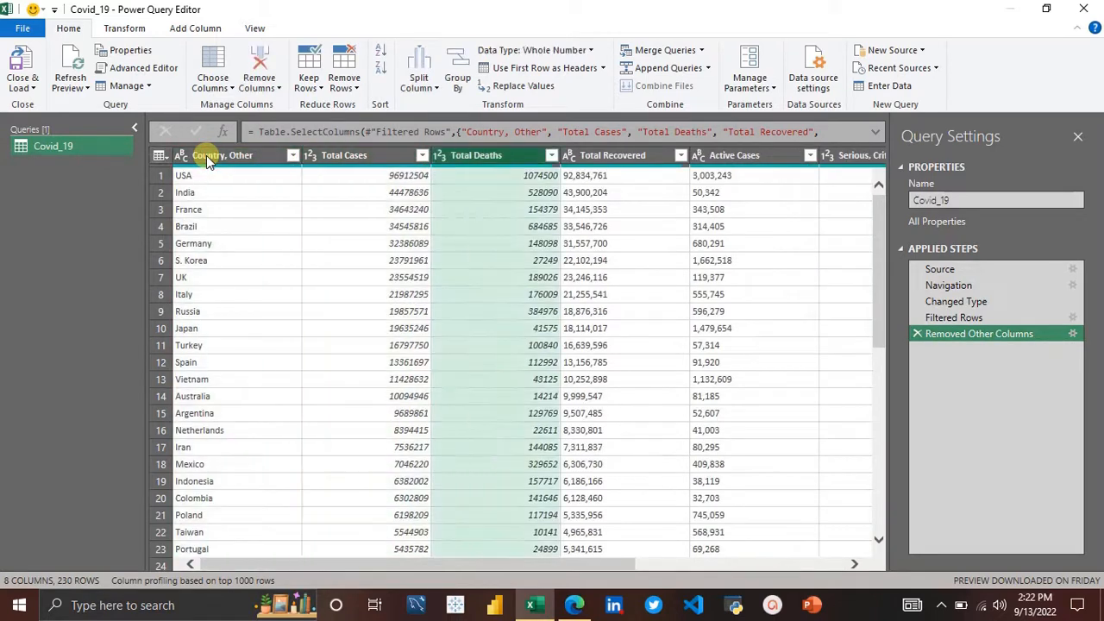
key("shift+Right")
key("shift+Right")
key("shift+Right")
key("shift+Right")
key("shift+Right")
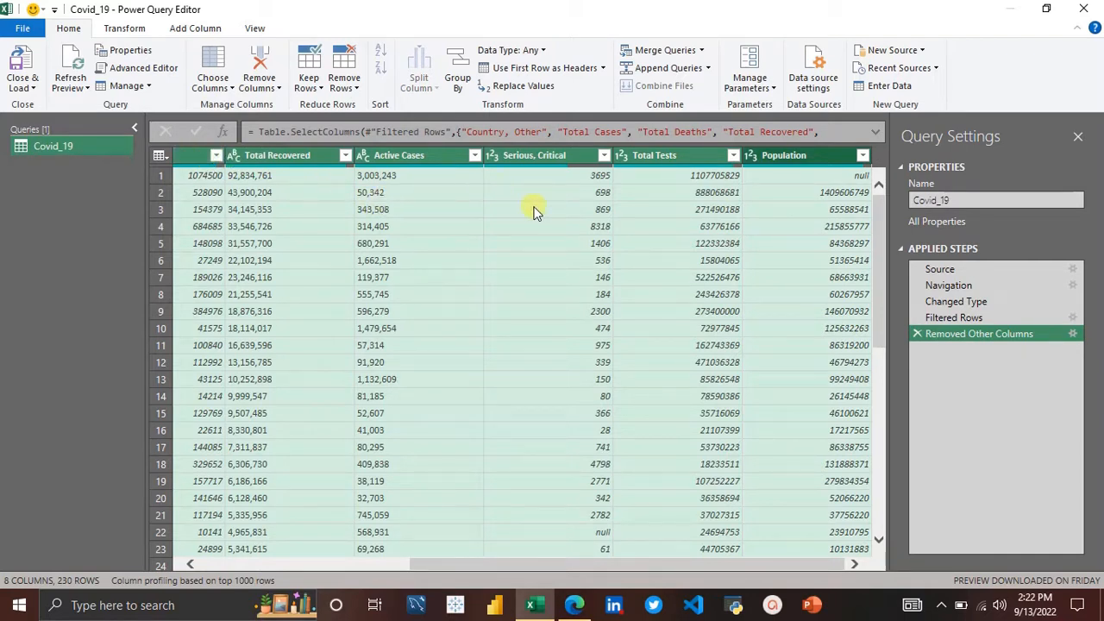
left_click(517, 95)
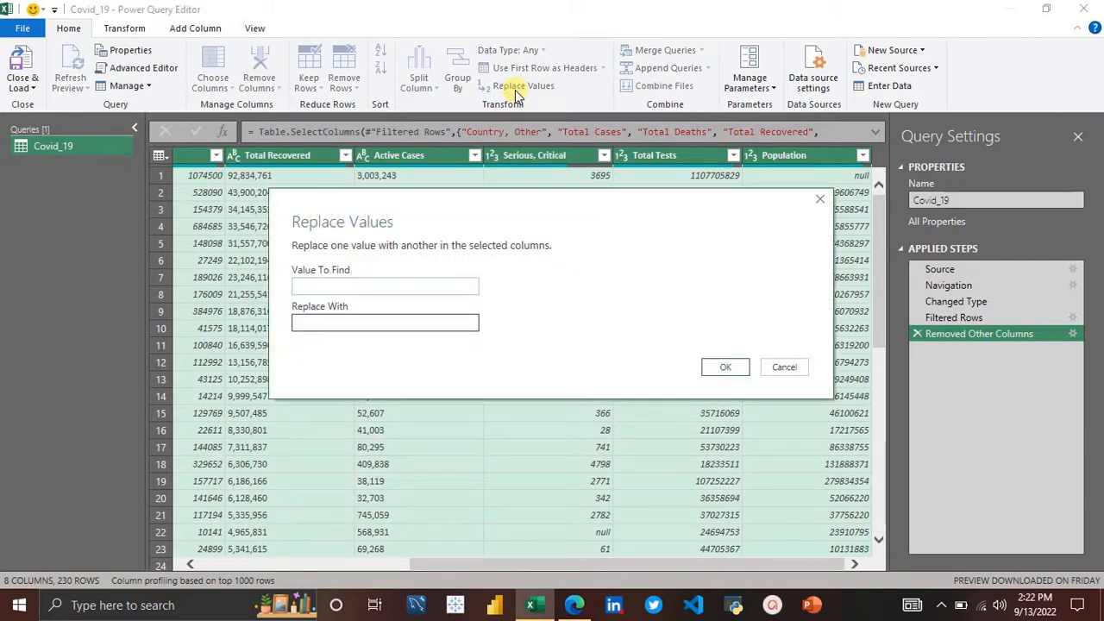
type("null")
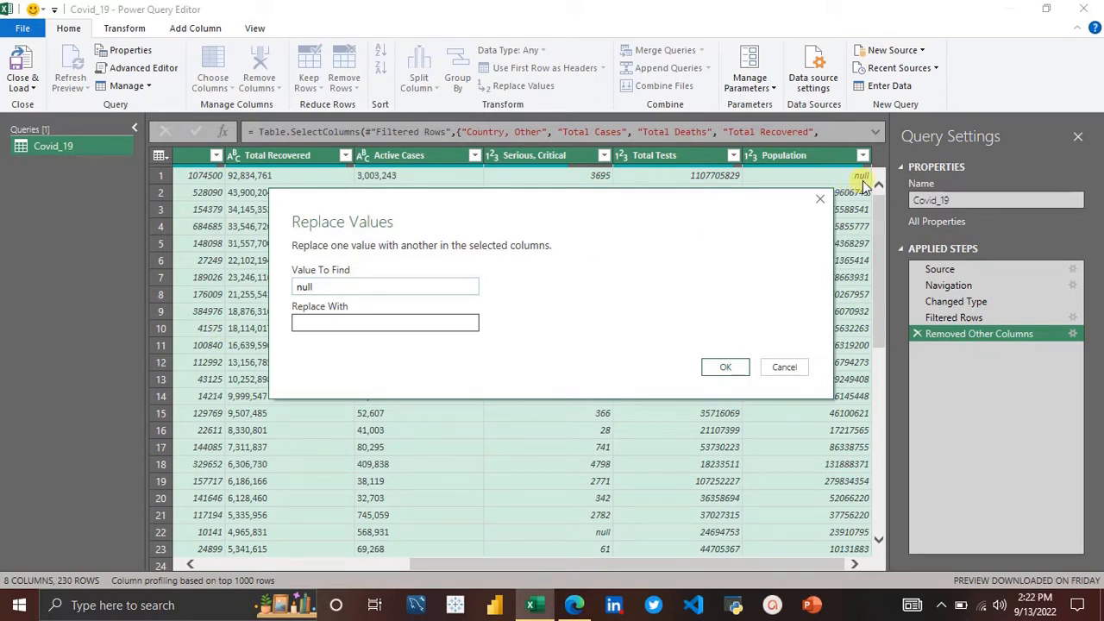
key("BackSpace")
key("BackSpace")
key("BackSpace")
key("BackSpace")
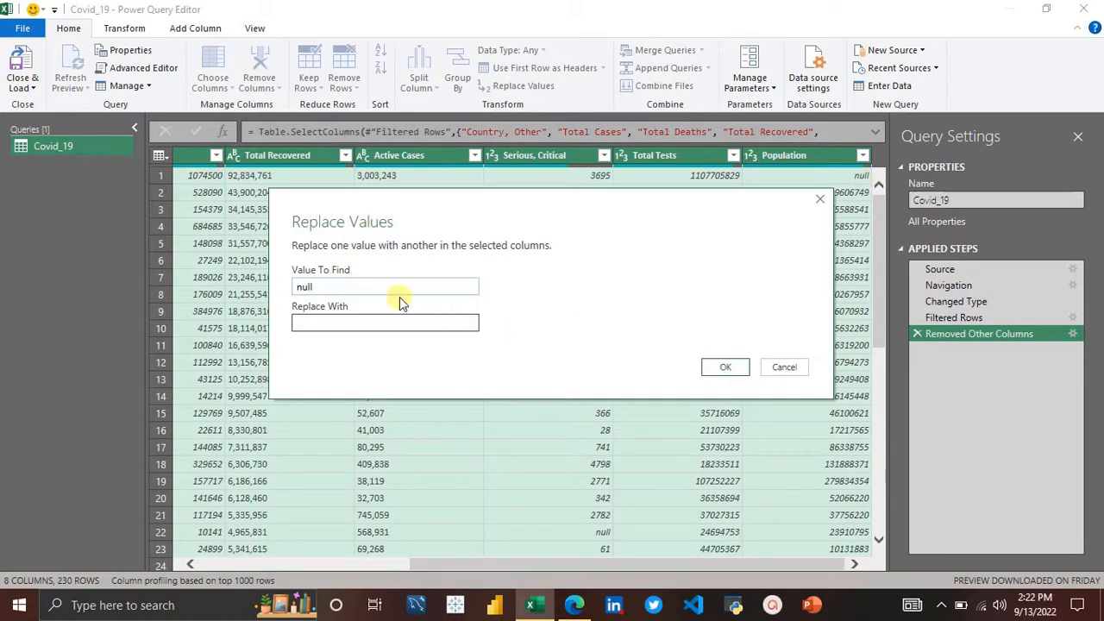
type("Null")
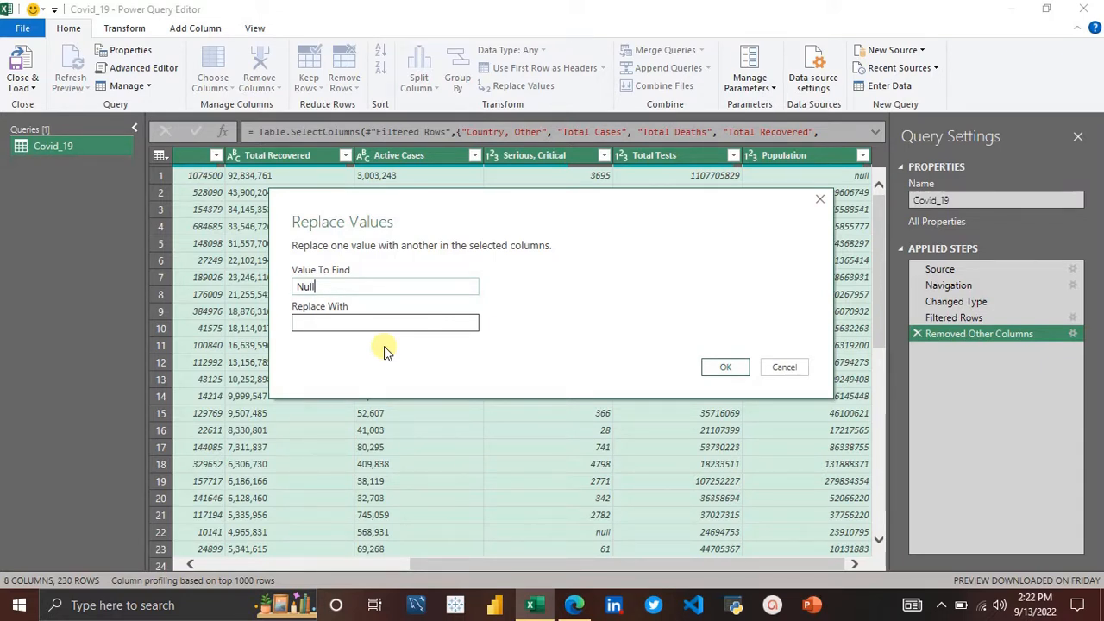
key("BackSpace")
key("BackSpace")
key("BackSpace")
key("BackSpace")
type("NULL")
key("BackSpace")
key("BackSpace")
key("BackSpace")
key("BackSpace")
type("null")
left_click(314, 320)
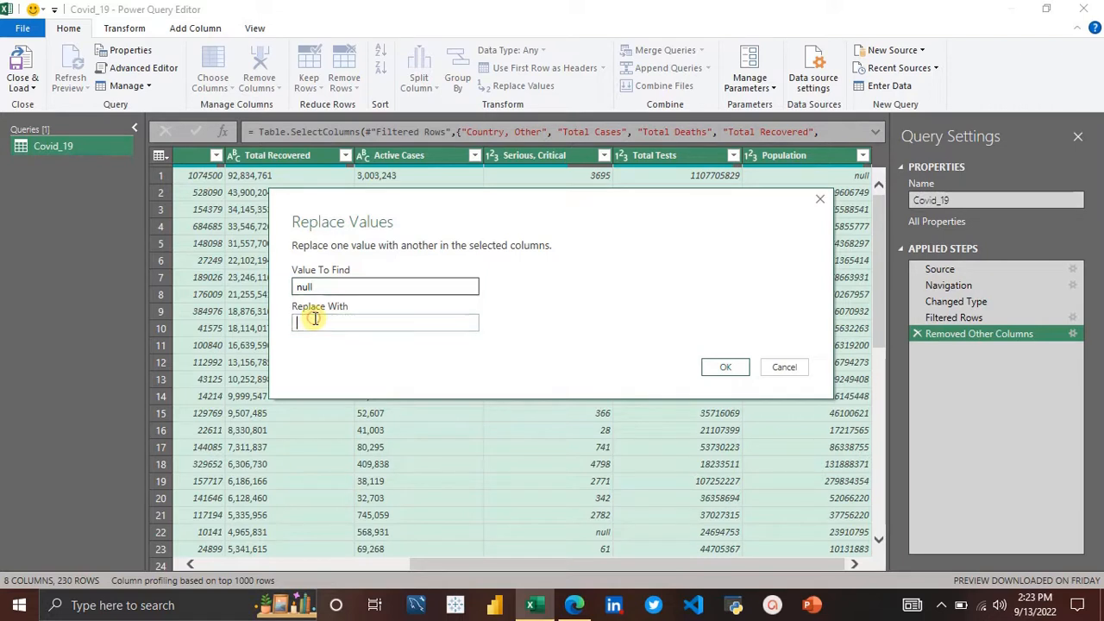
type("0")
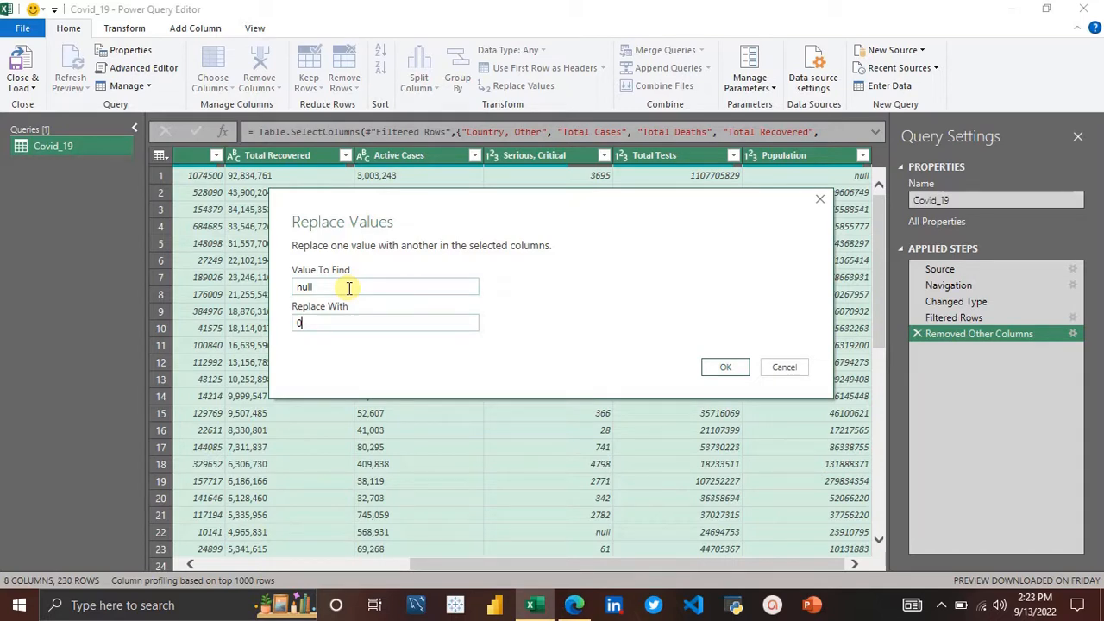
left_click(713, 370)
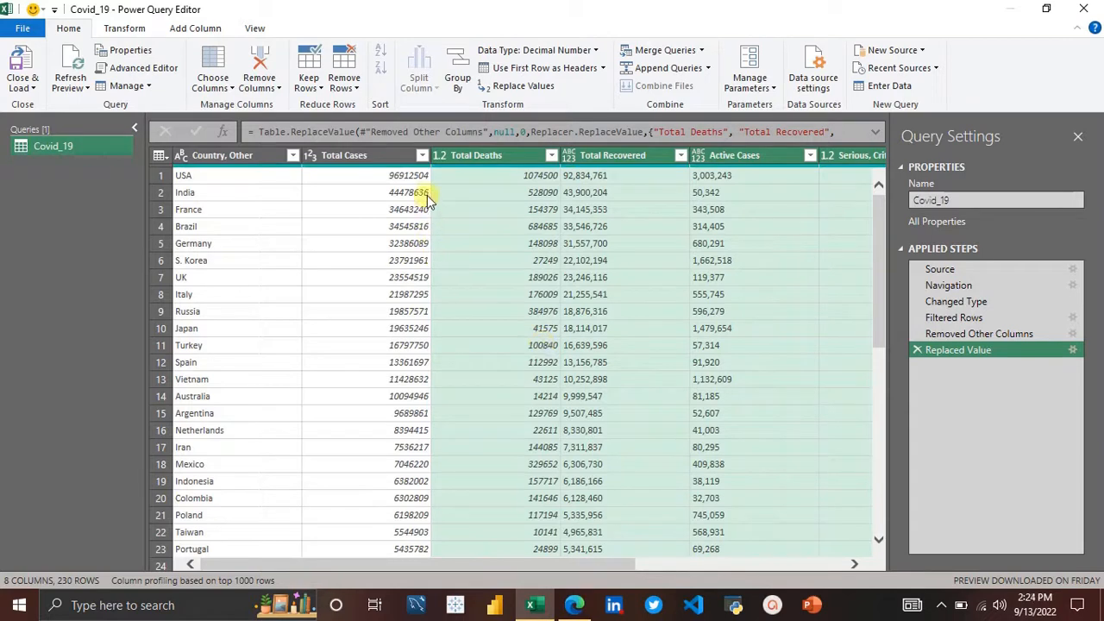
left_click(506, 157)
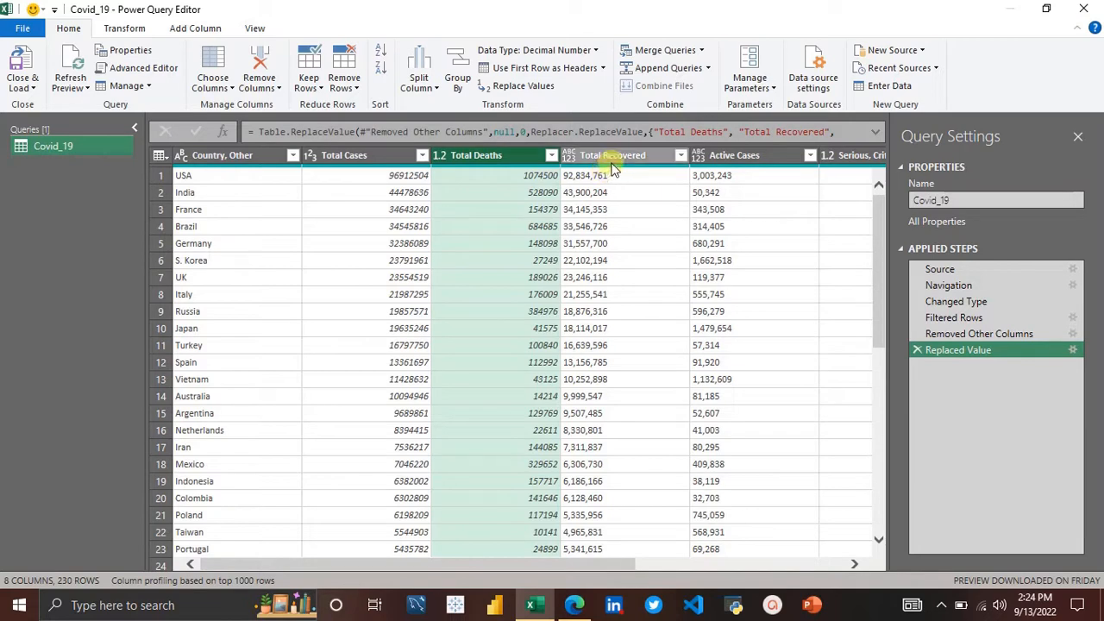
mouse_move(621, 170)
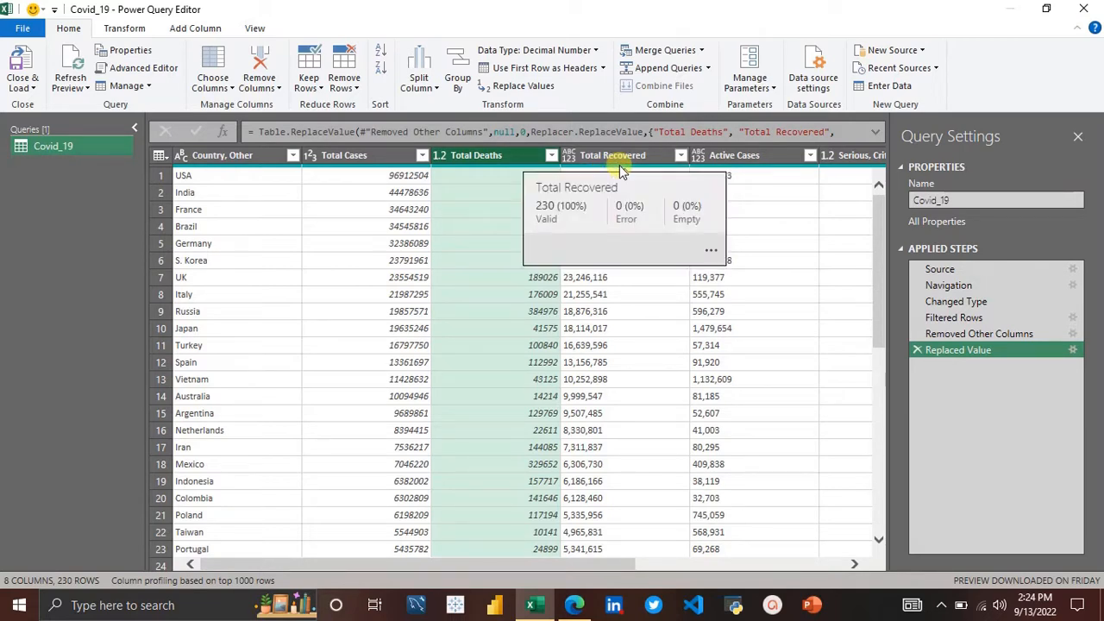
scroll(770, 212, "right", 5)
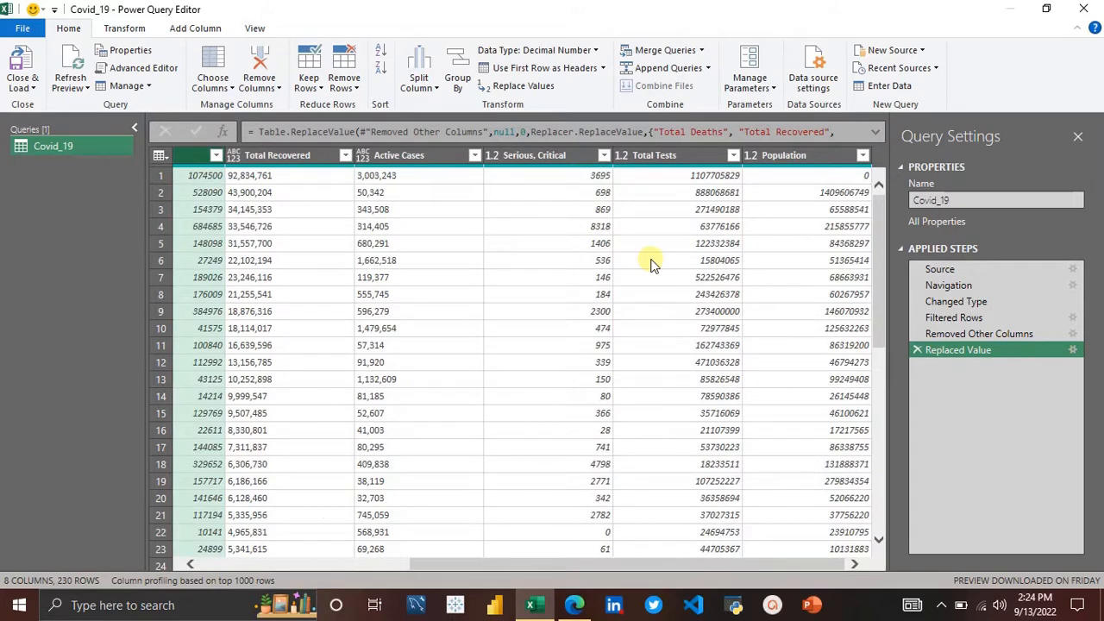
scroll(651, 264, "left", 5)
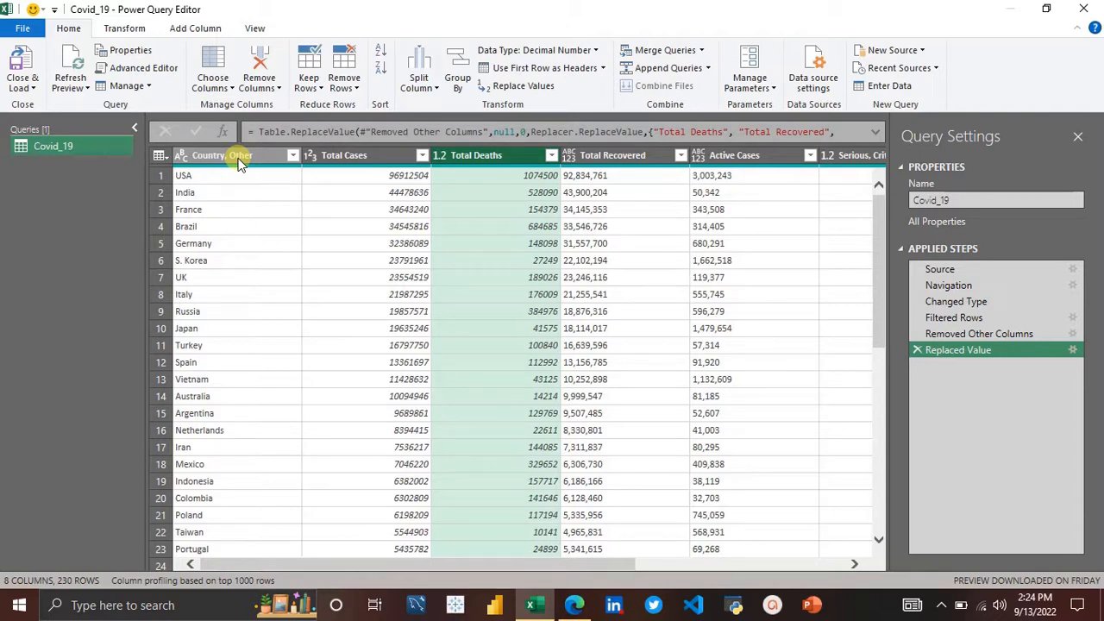
Step: Open the statisticstimes.com countries-by-continents page in a new browser tab and copy its address, returning to Power Query
left_click(575, 606)
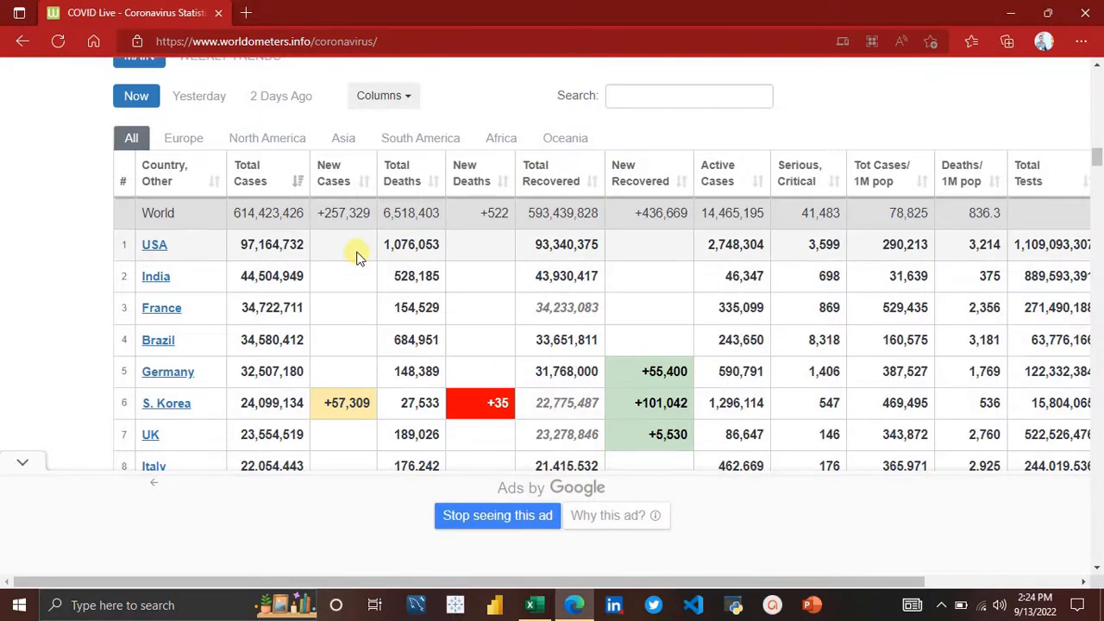
left_click(248, 13)
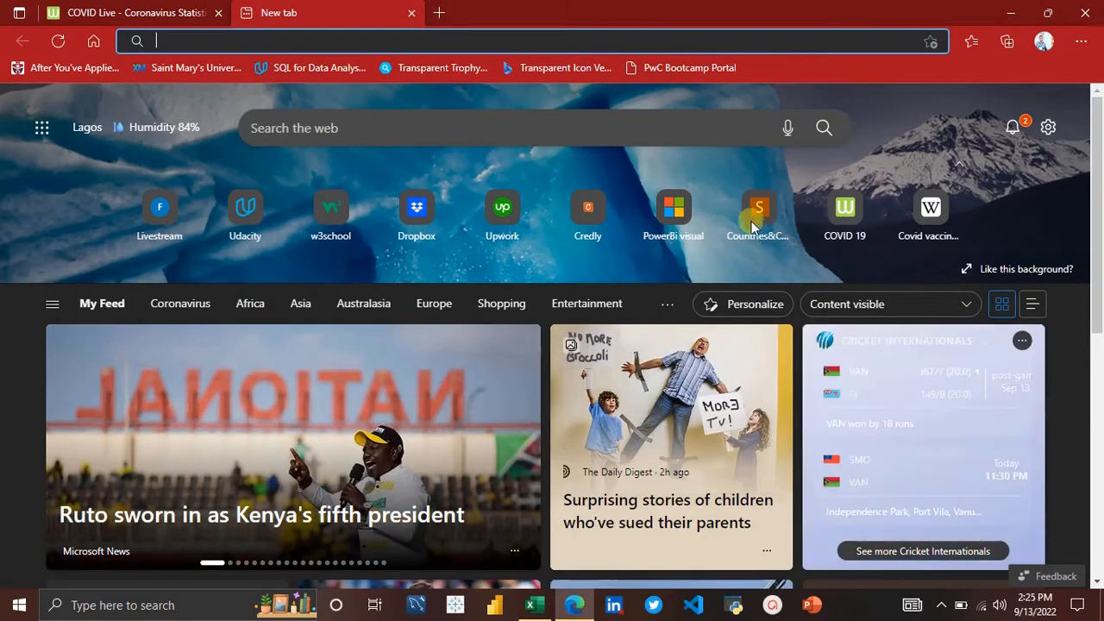
left_click(751, 223)
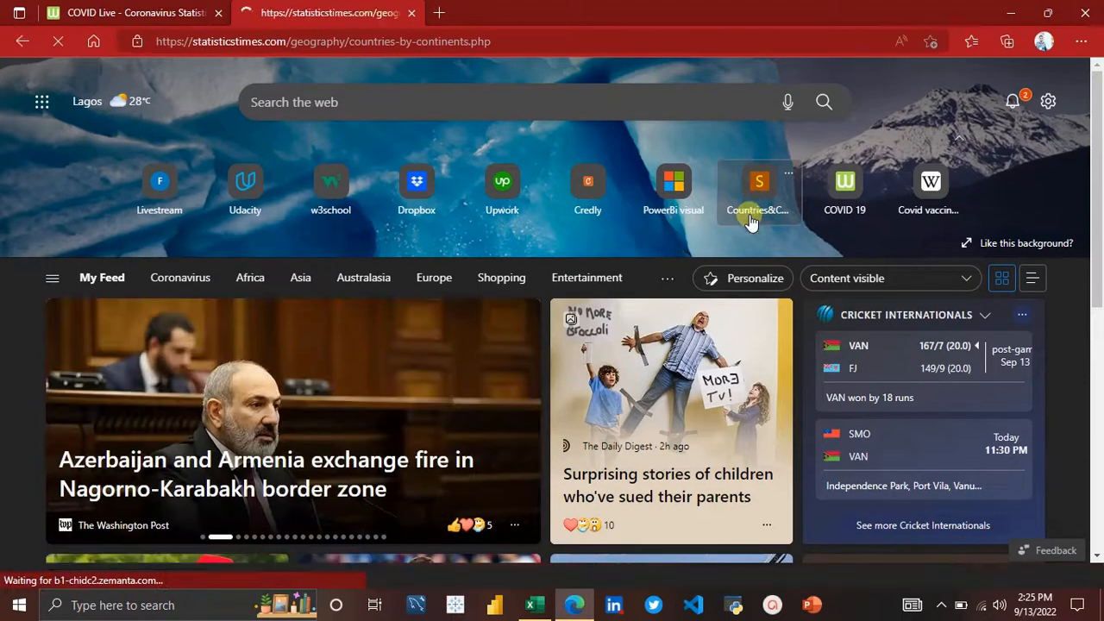
scroll(750, 223, "down", 10)
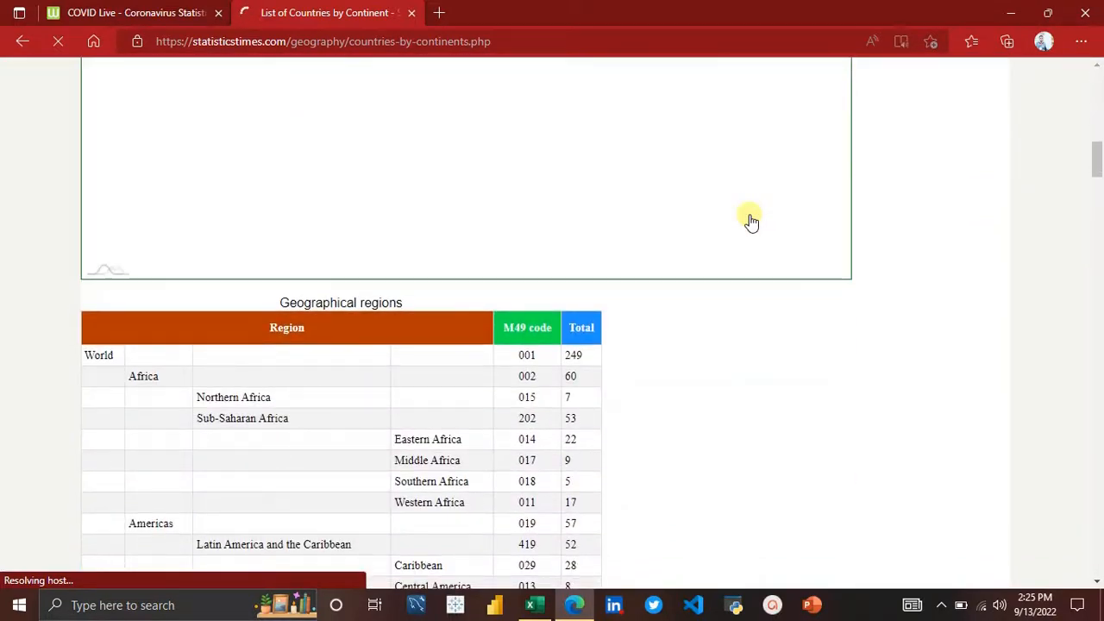
scroll(751, 223, "down", 1)
scroll(750, 222, "down", 10)
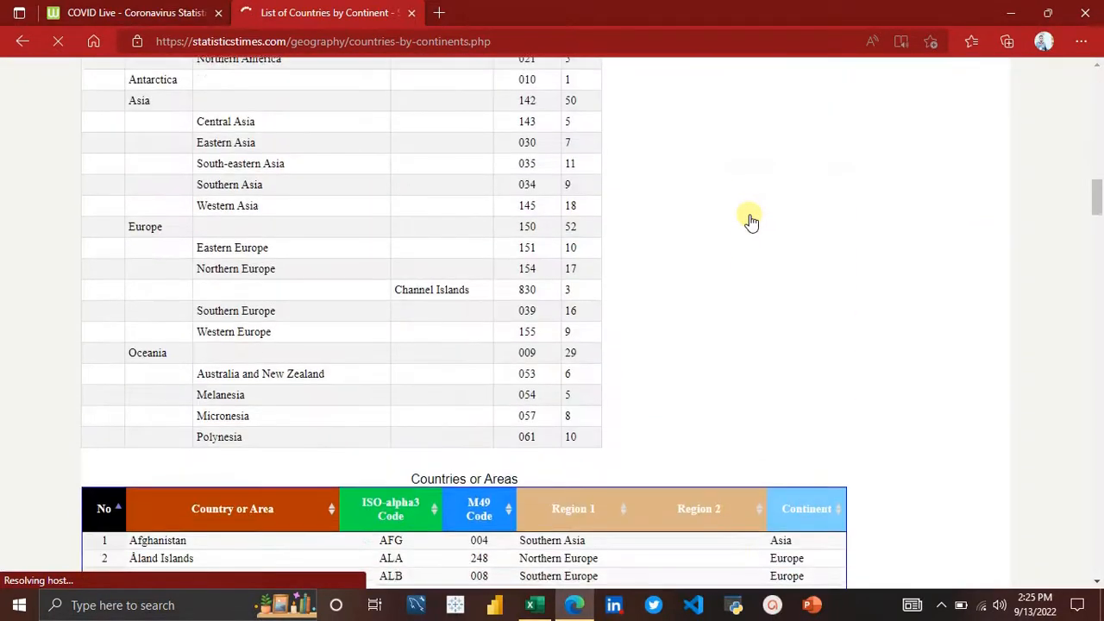
scroll(750, 222, "up", 1)
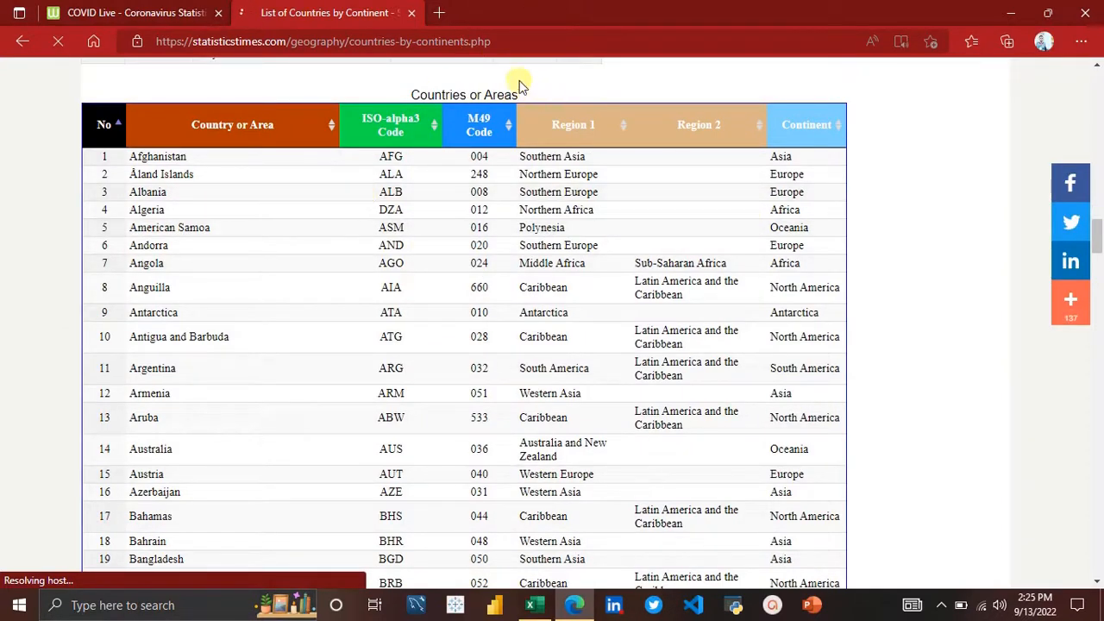
left_click(504, 43)
key("ctrl+c")
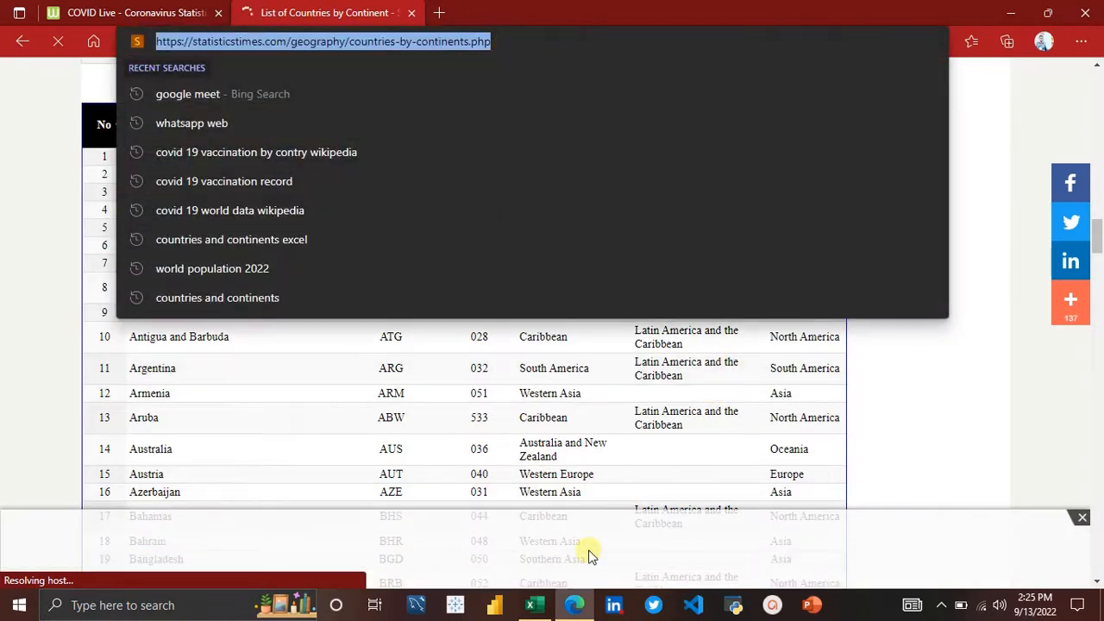
left_click(532, 607)
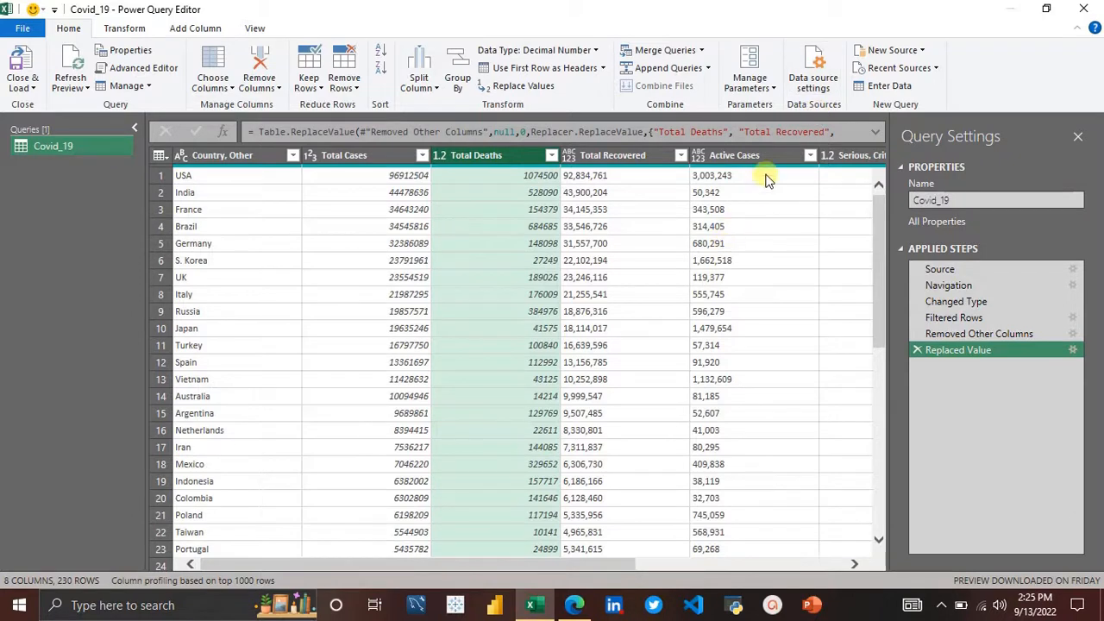
left_click(921, 52)
left_click(921, 52)
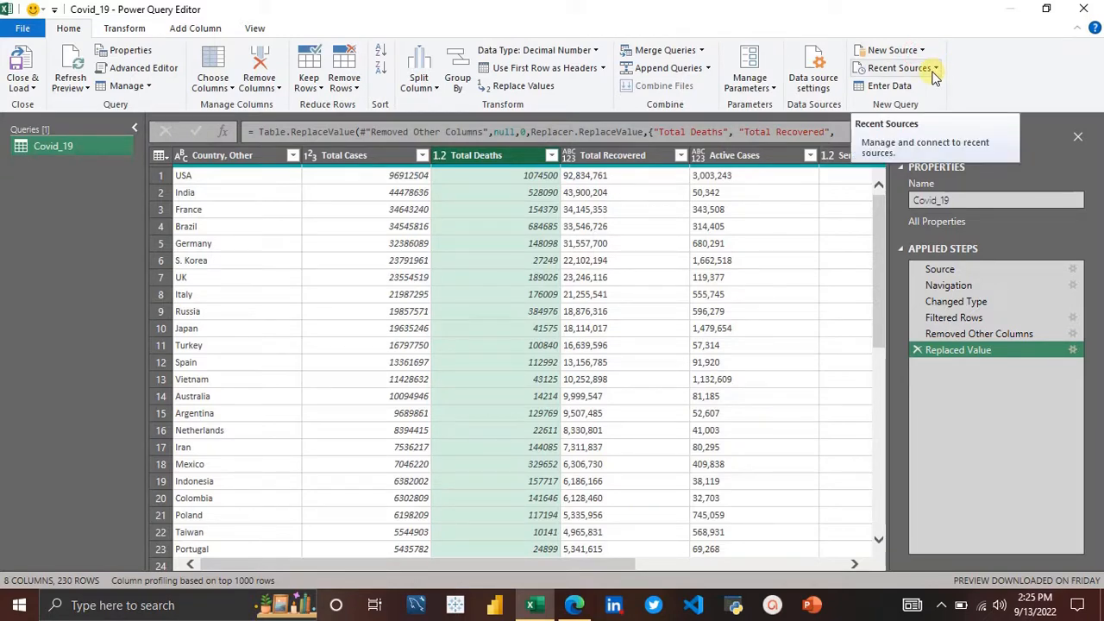
left_click(935, 69)
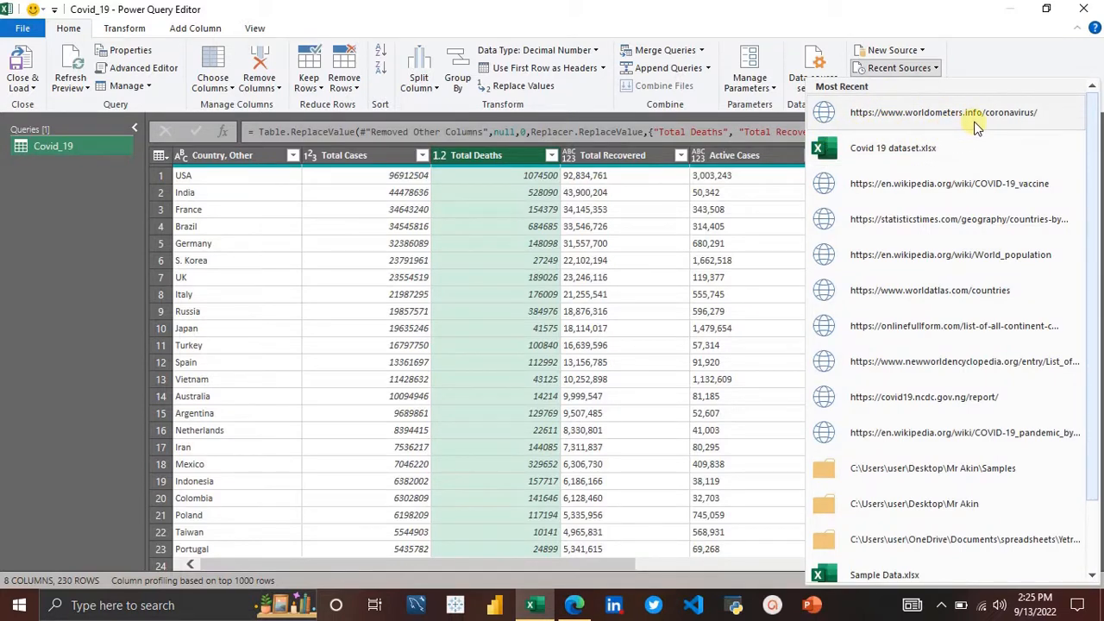
left_click(919, 51)
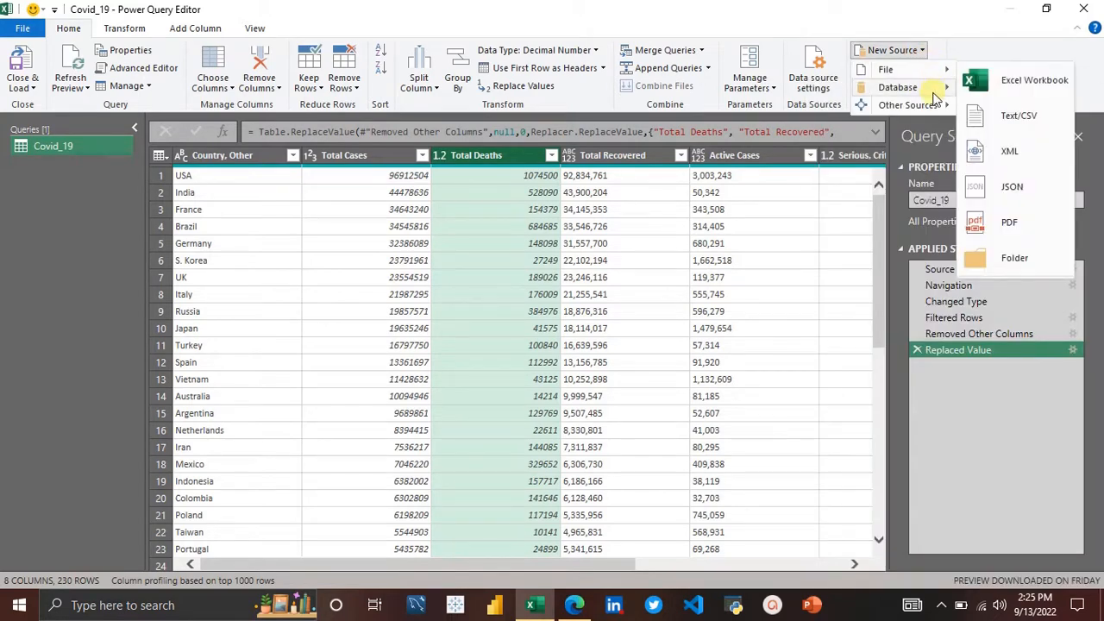
mouse_move(940, 104)
left_click(1015, 119)
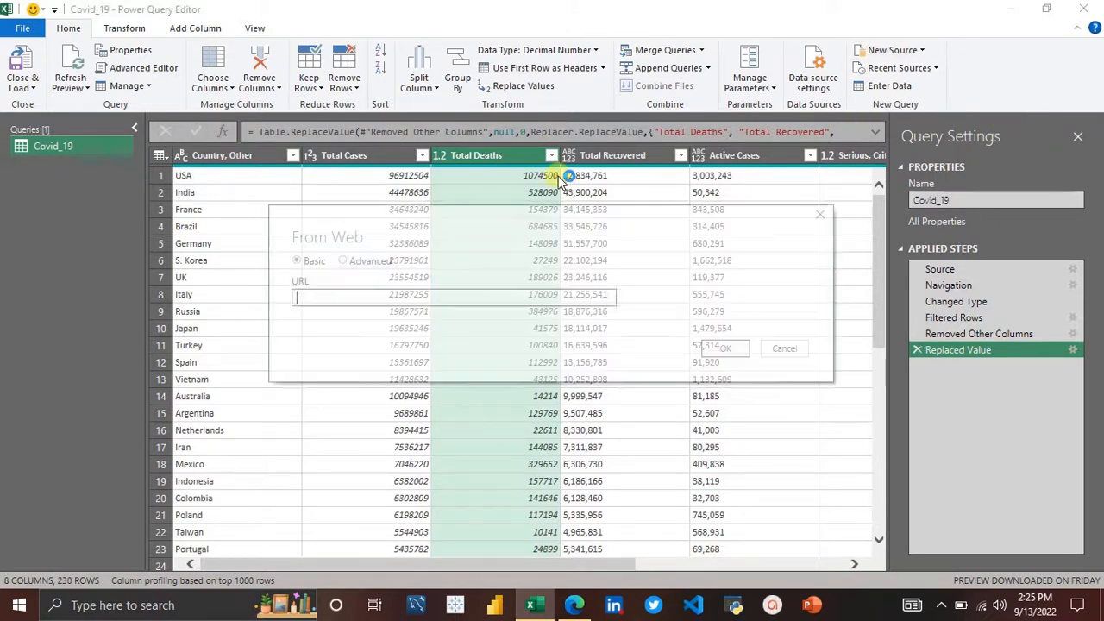
key("ctrl+v")
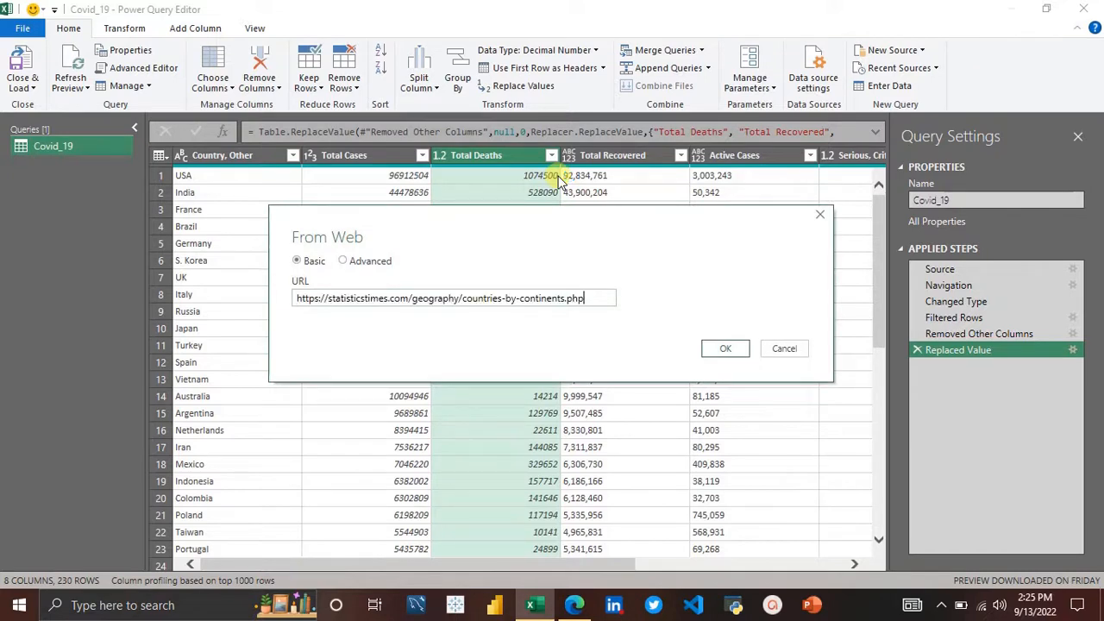
left_click(739, 351)
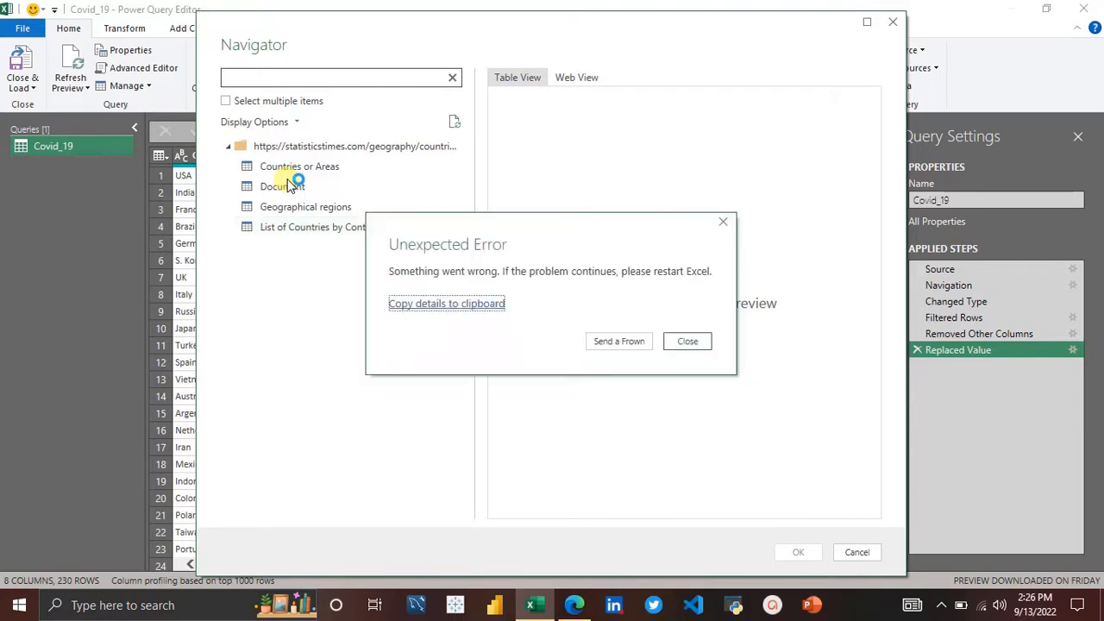
Step: Close the error message and preview the page's tables in the Navigator, selecting Countries or Areas
left_click(697, 345)
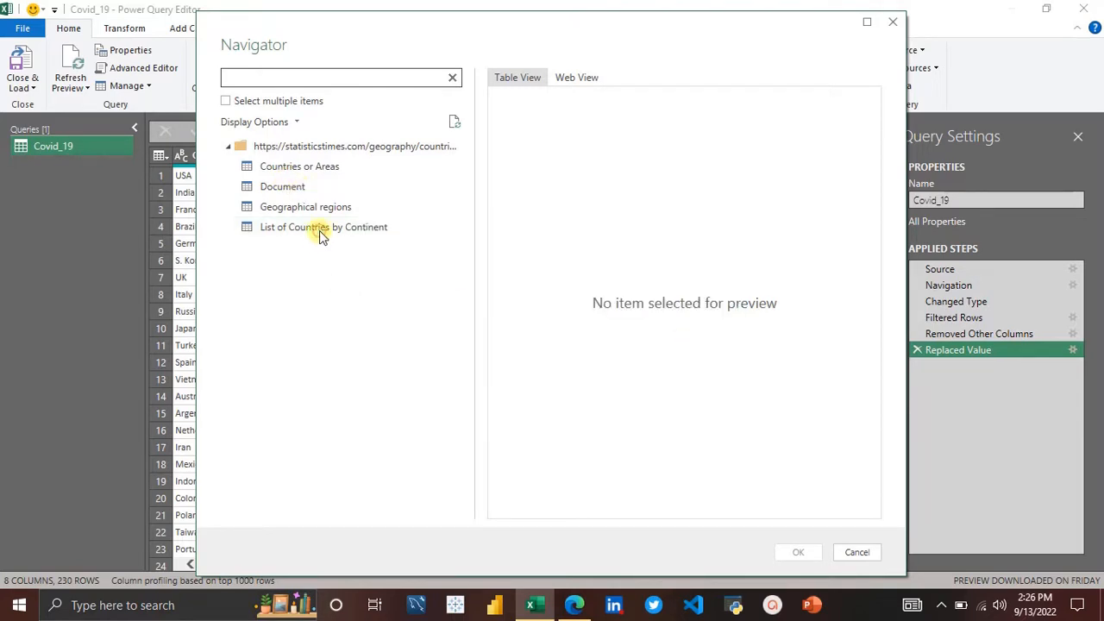
left_click(319, 230)
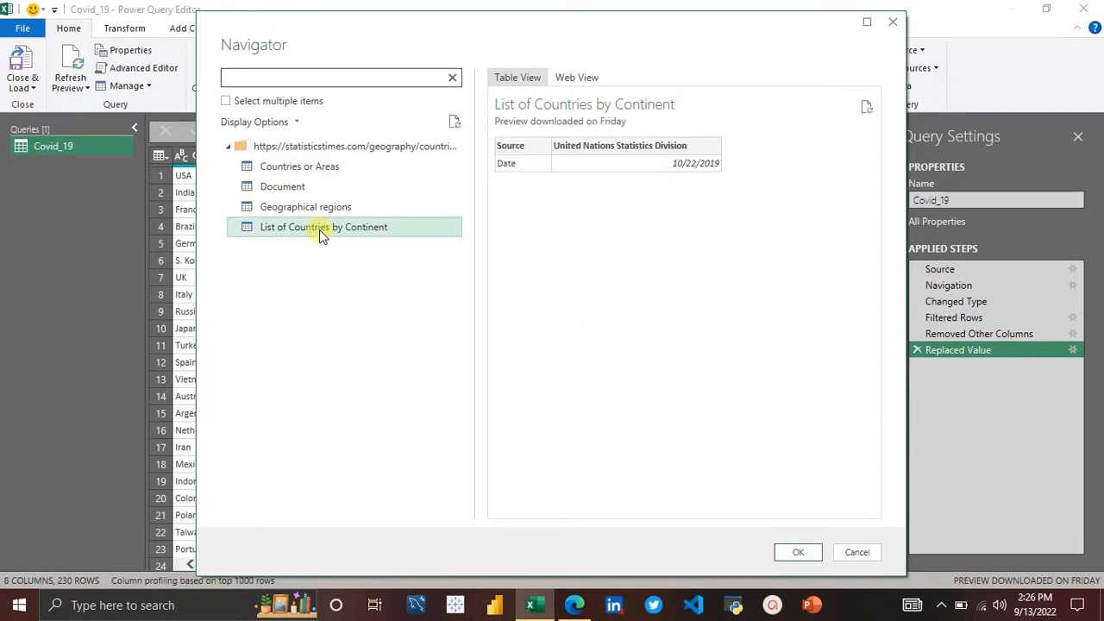
left_click(285, 185)
left_click(289, 169)
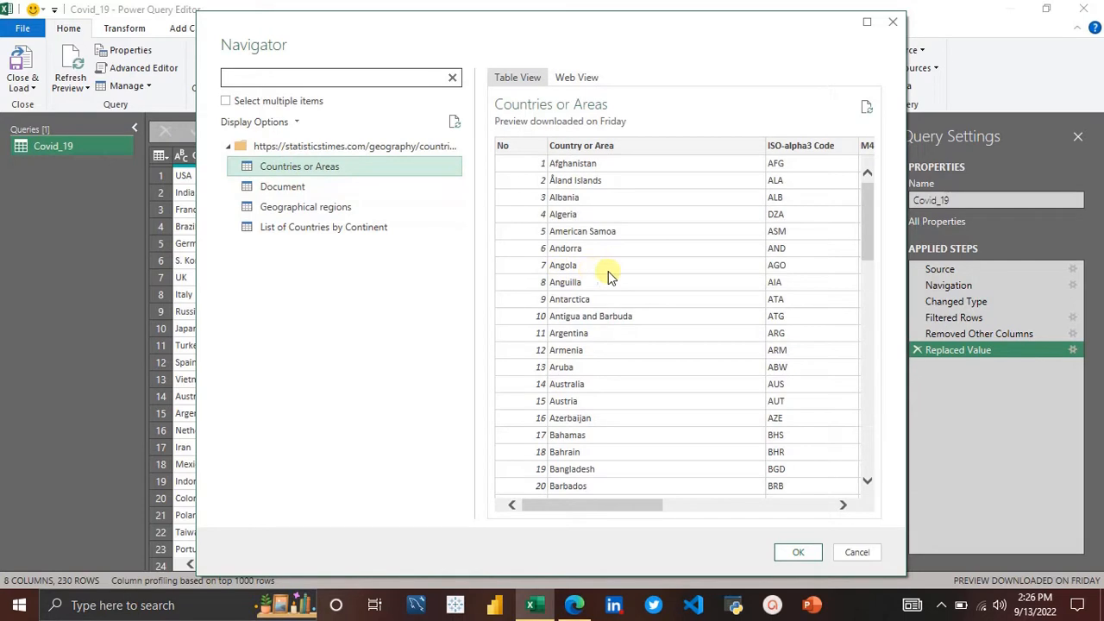
scroll(608, 276, "right", 5)
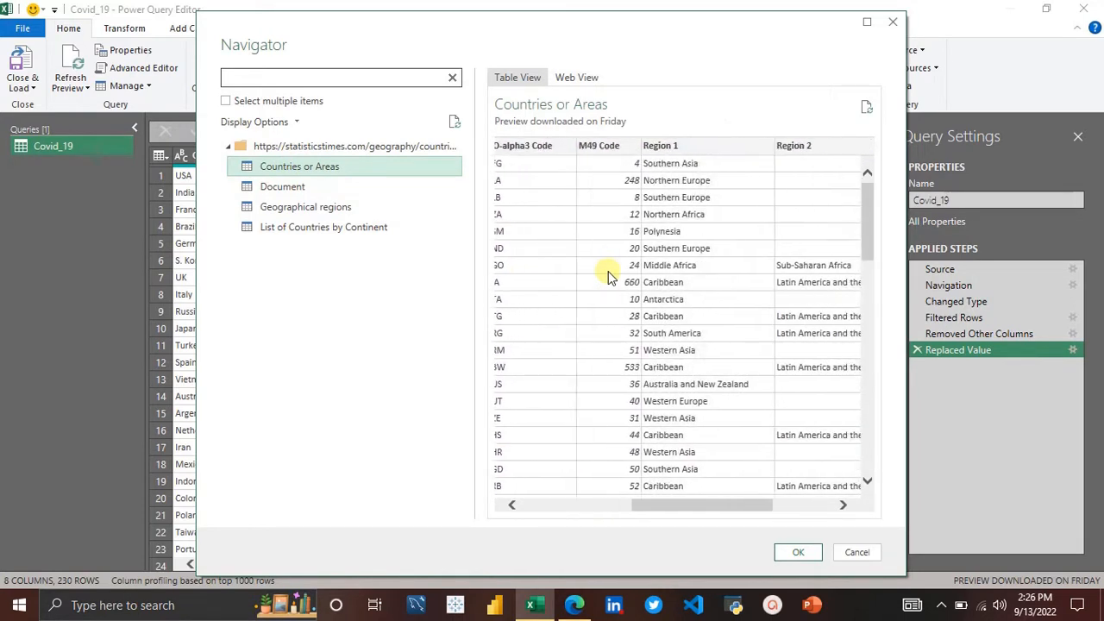
scroll(608, 276, "right", 3)
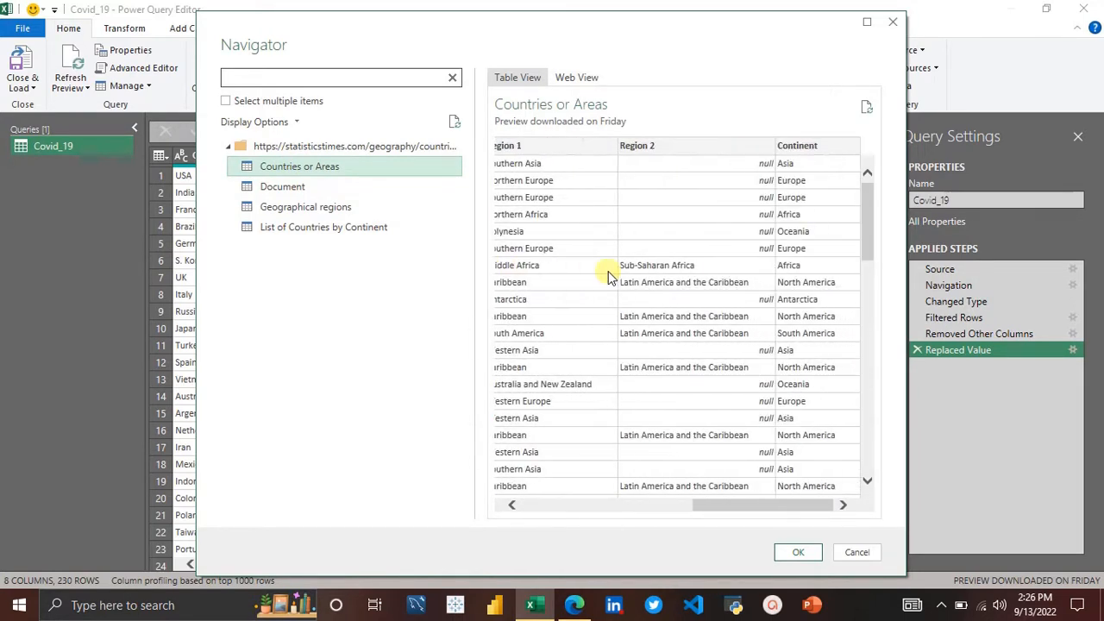
scroll(608, 276, "left", 8)
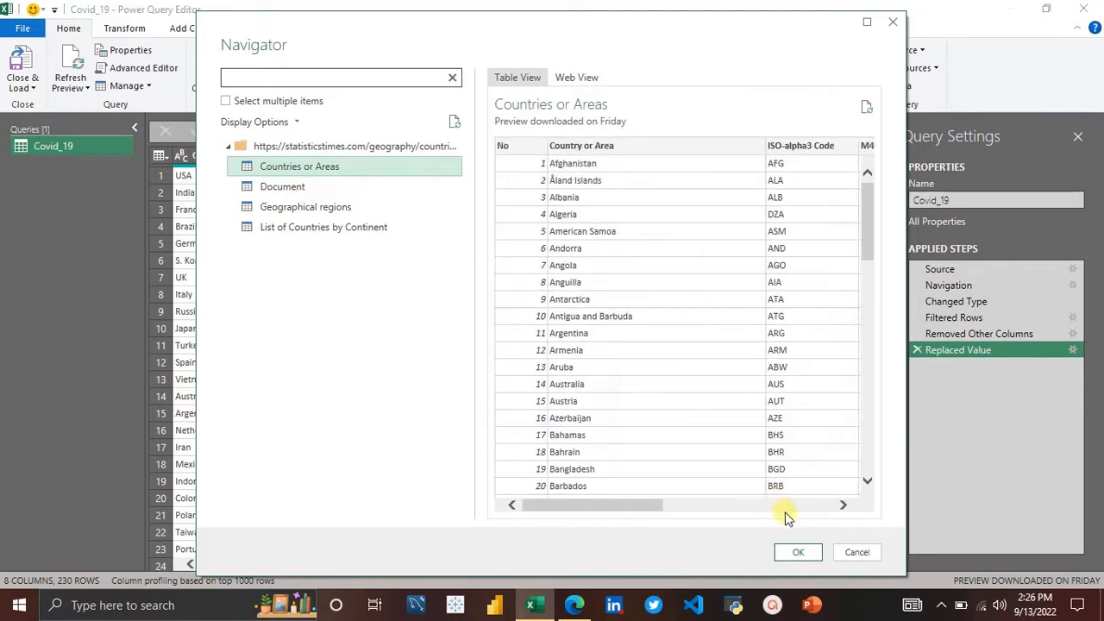
Step: Load the Countries or Areas table into Power Query and dismiss the preview-age notice
left_click(799, 553)
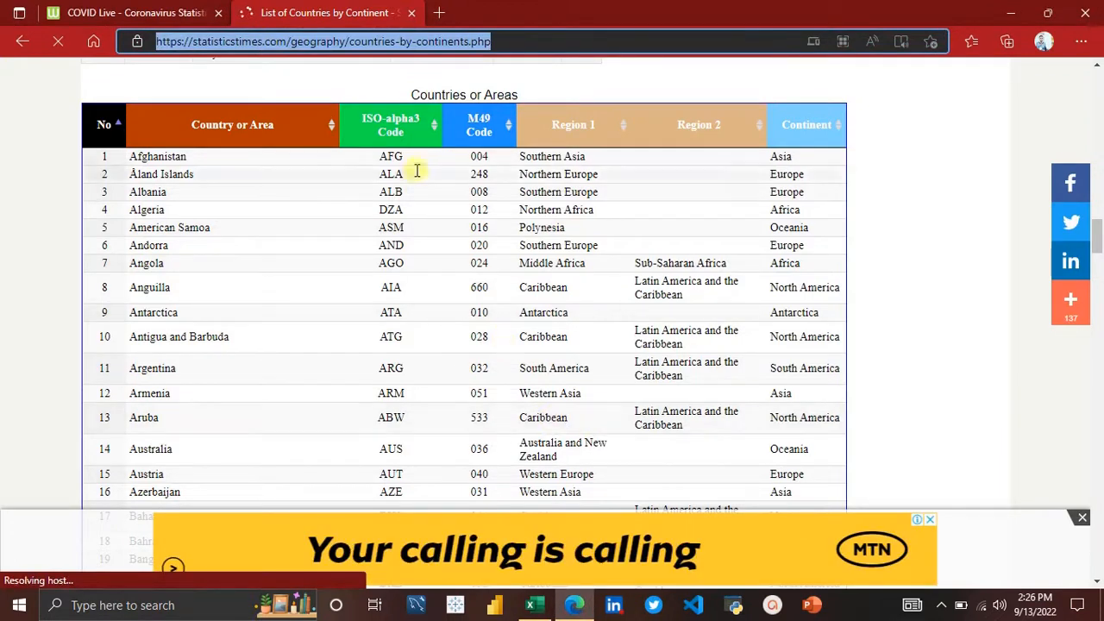
left_click(531, 605)
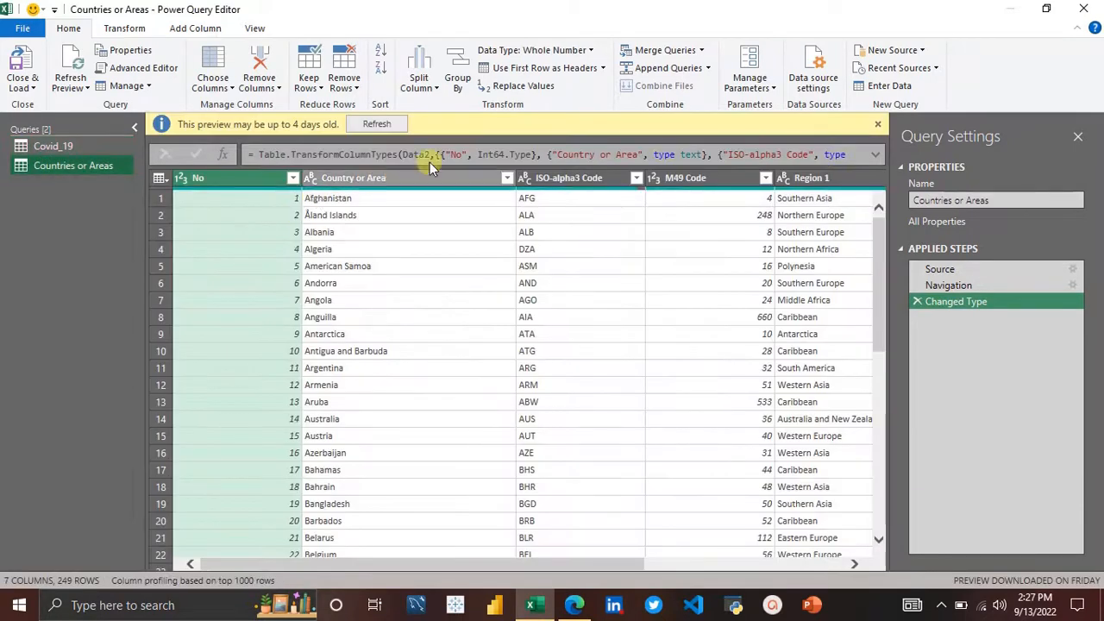
left_click(879, 124)
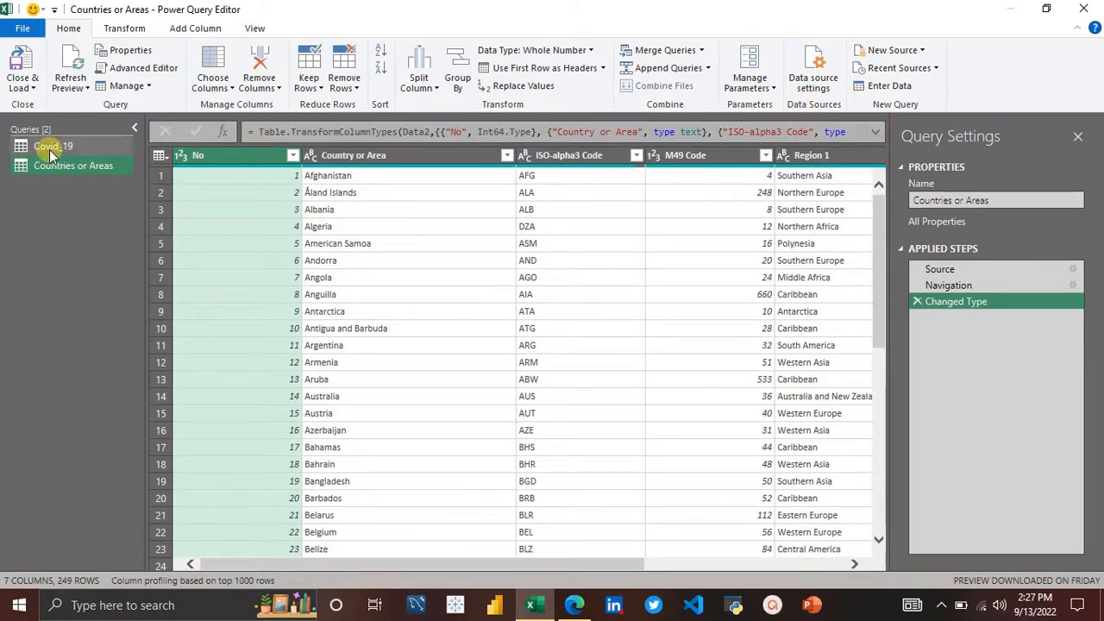
Step: Rename the Countries or Areas query to Countries_and_continent
left_click(80, 142)
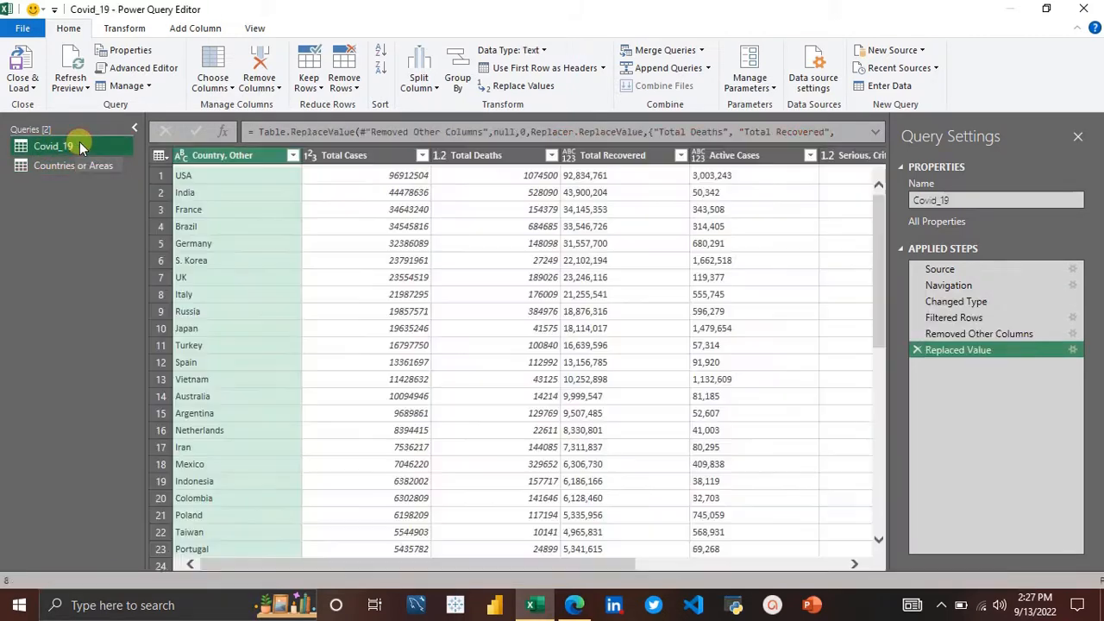
left_click(86, 164)
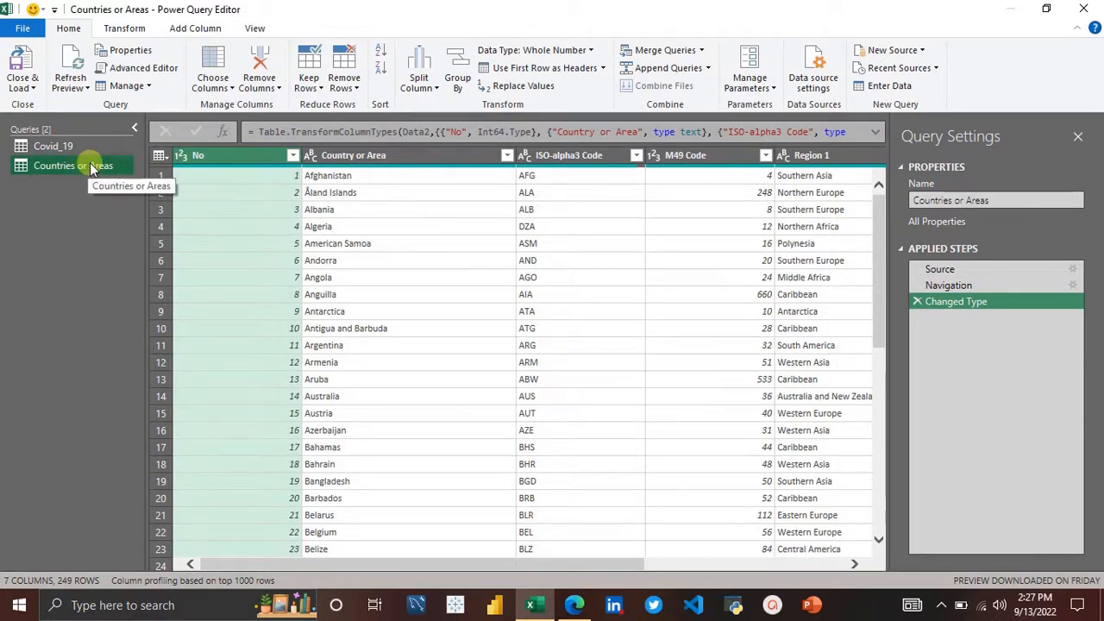
double_click(89, 164)
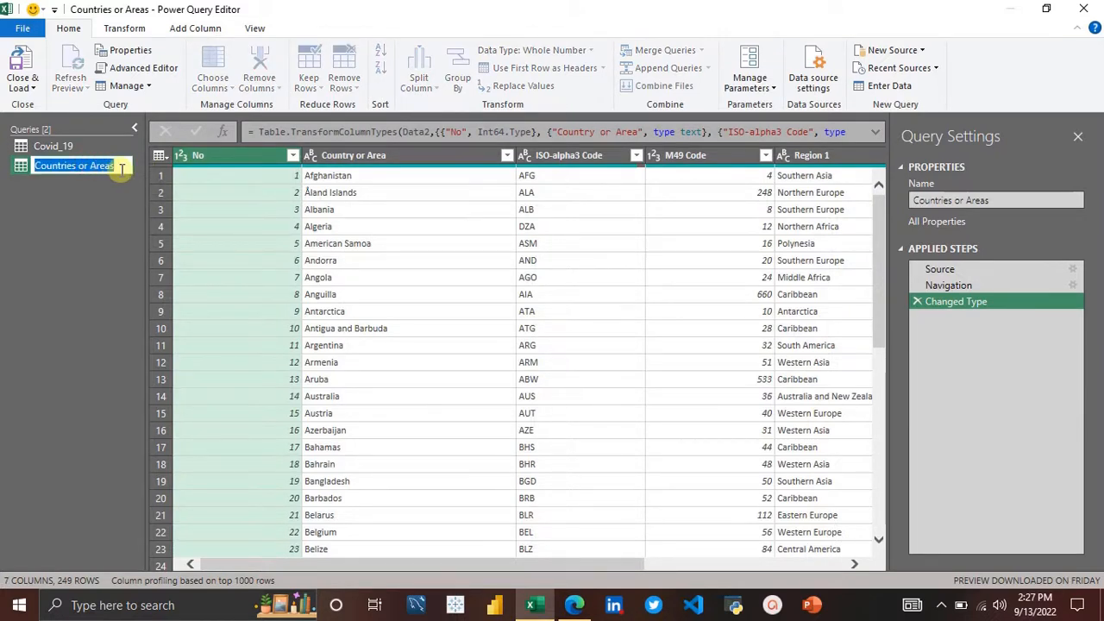
left_click(121, 167)
key("BackSpace")
key("BackSpace")
key("BackSpace")
key("BackSpace")
key("BackSpace")
key("BackSpace")
key("BackSpace")
key("BackSpace")
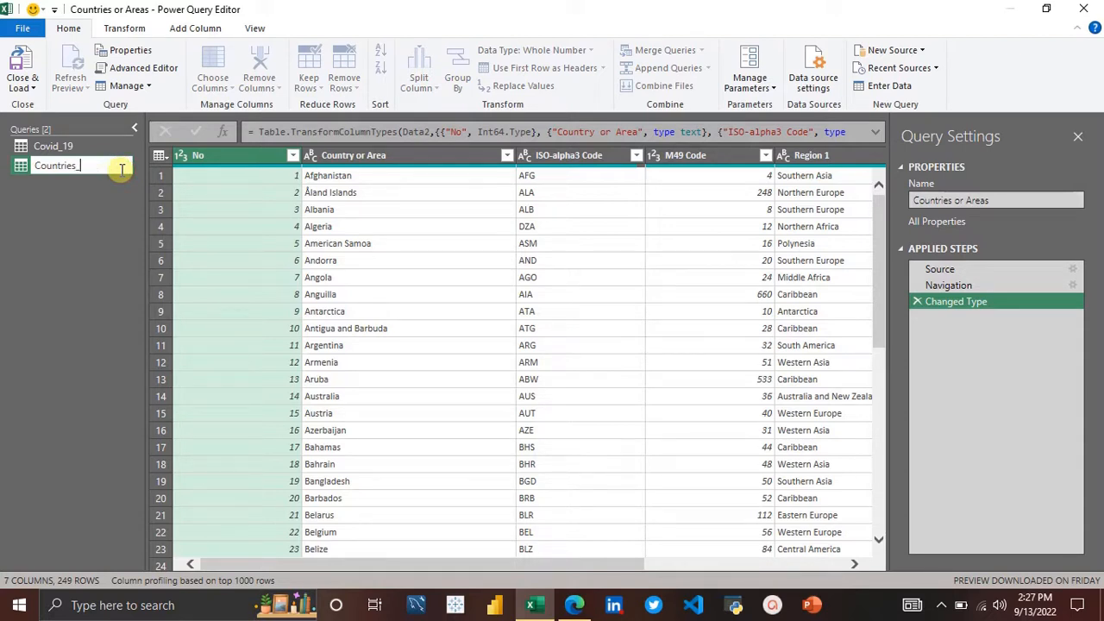
type("_and")
type("_")
type("_")
type("cONT")
key("BackSpace")
key("BackSpace")
key("BackSpace")
type("ONTINET")
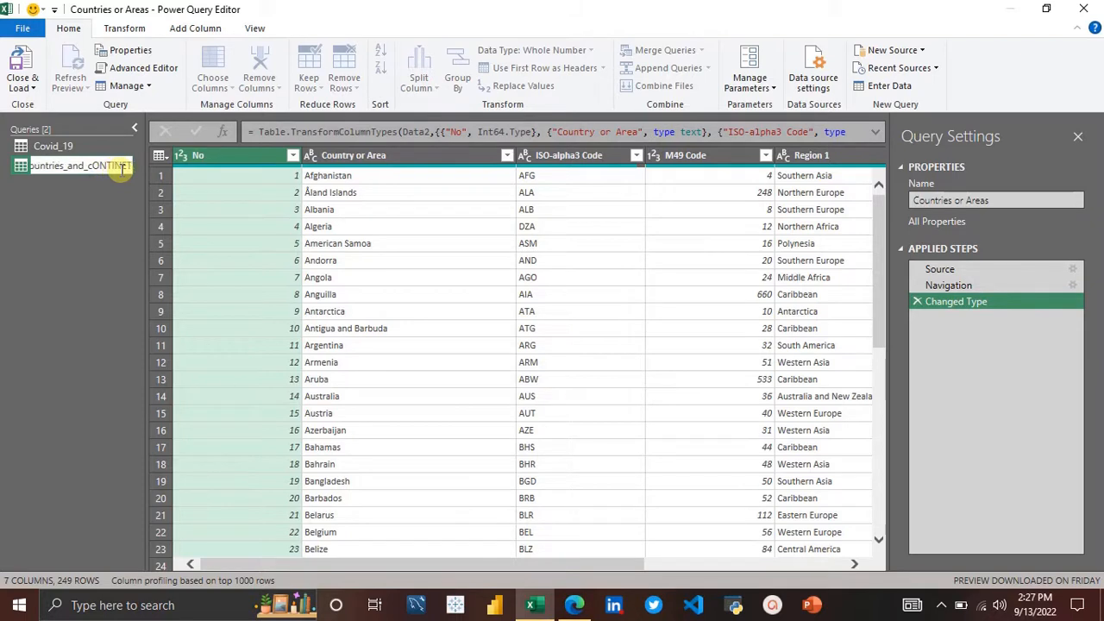
key("BackSpace")
key("BackSpace")
key("BackSpace")
key("BackSpace")
key("BackSpace")
key("BackSpace")
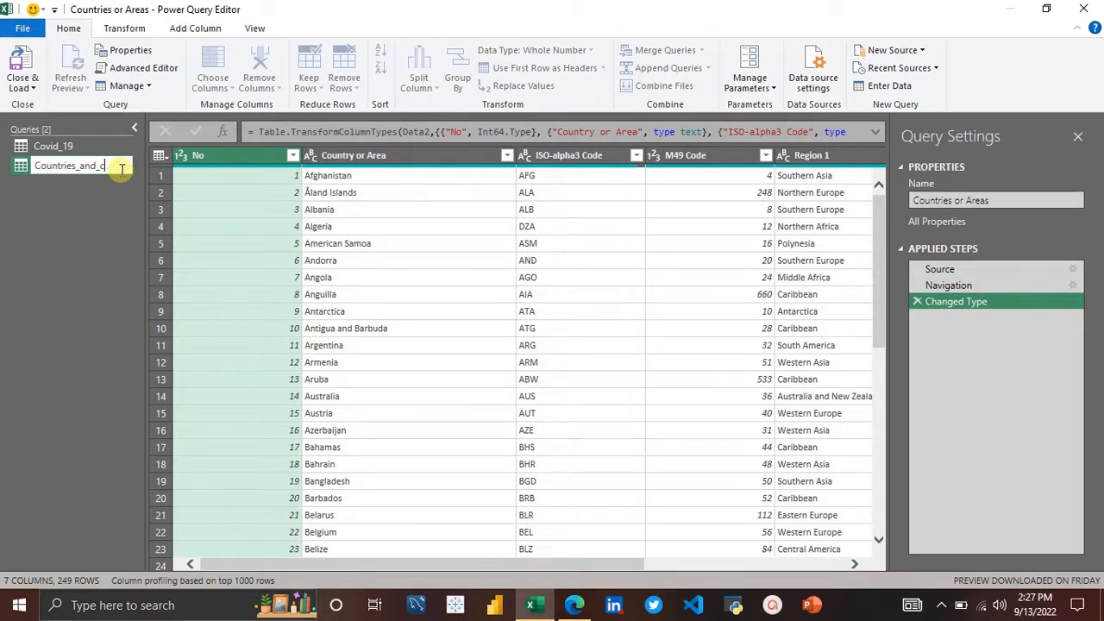
type("ntinent")
key("Return")
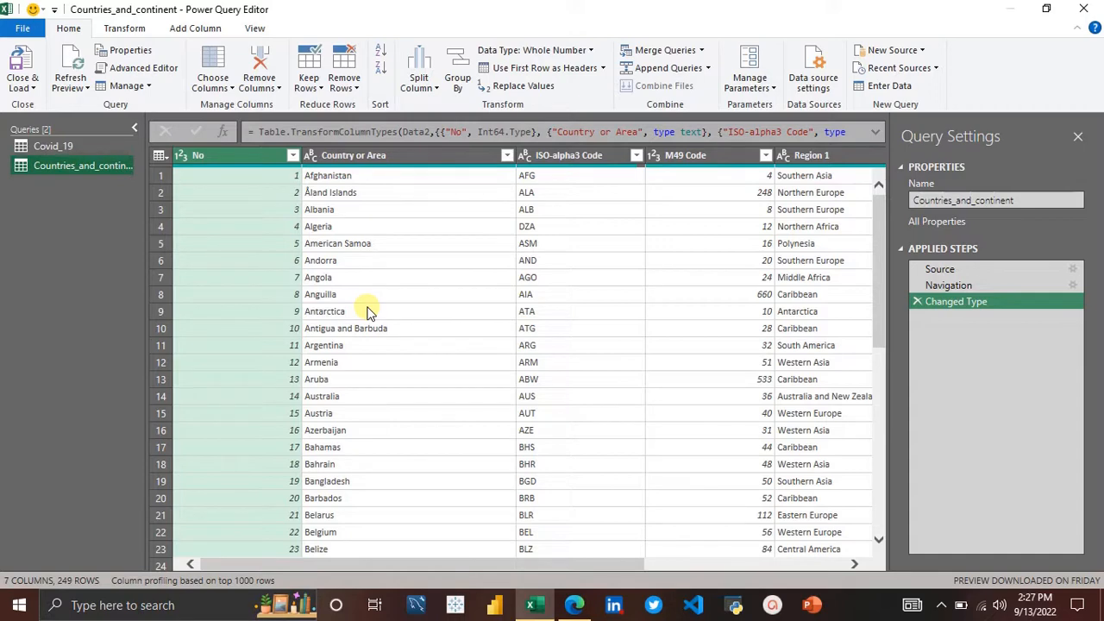
Step: Keep only the Country or Area, ISO-alpha3 Code and Continent columns, removing all other columns
scroll(367, 312, "right", 3)
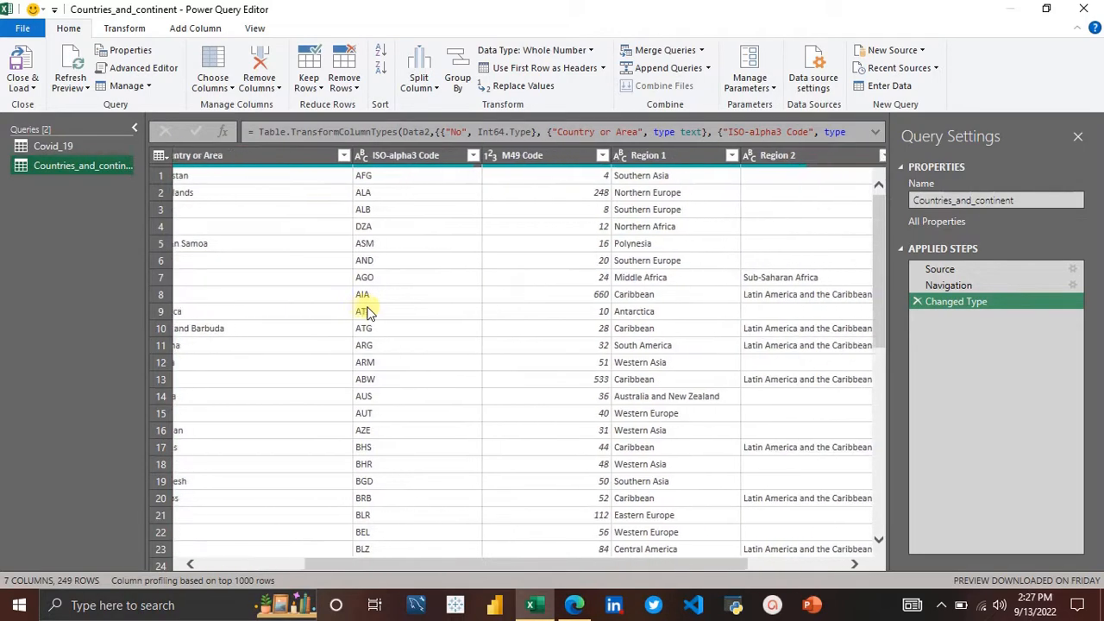
scroll(367, 312, "left", 3)
scroll(367, 312, "down", 8)
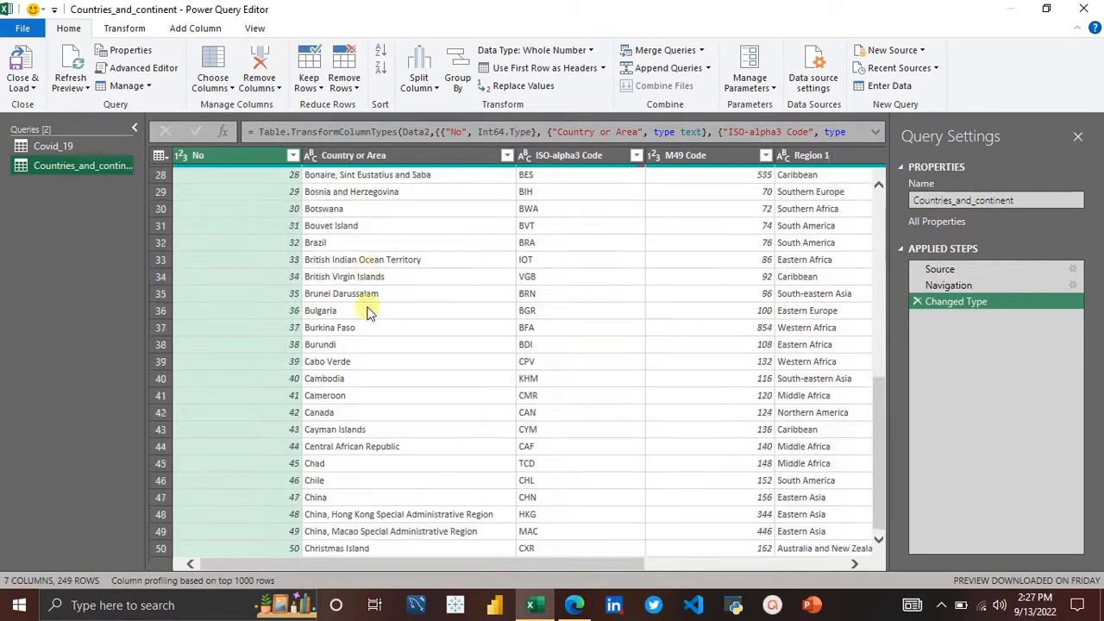
scroll(368, 312, "up", 8)
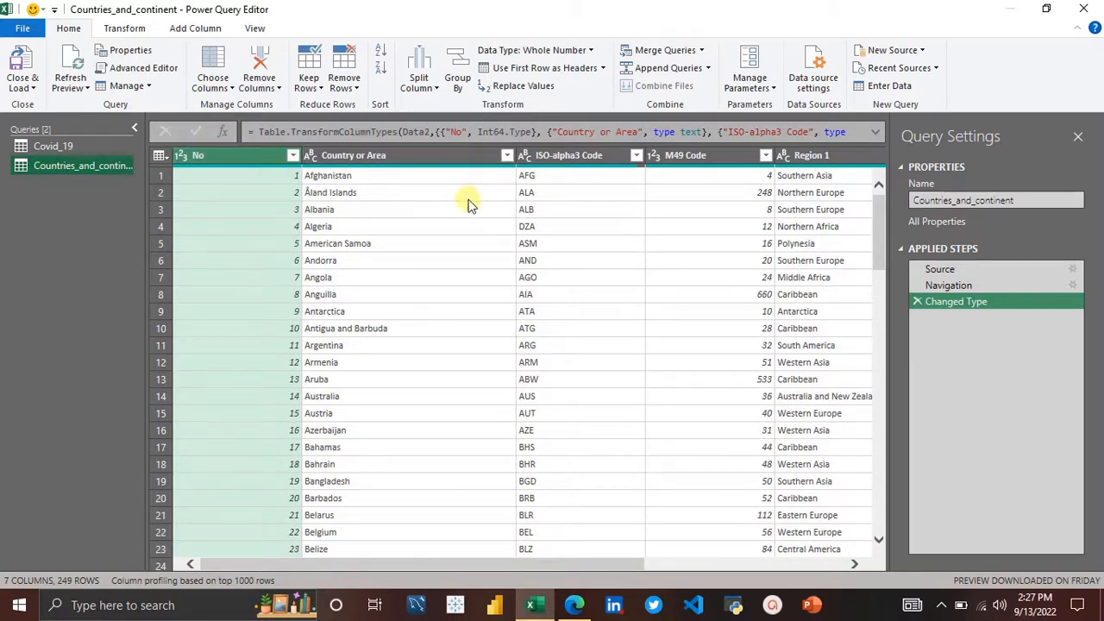
scroll(470, 214, "right", 5)
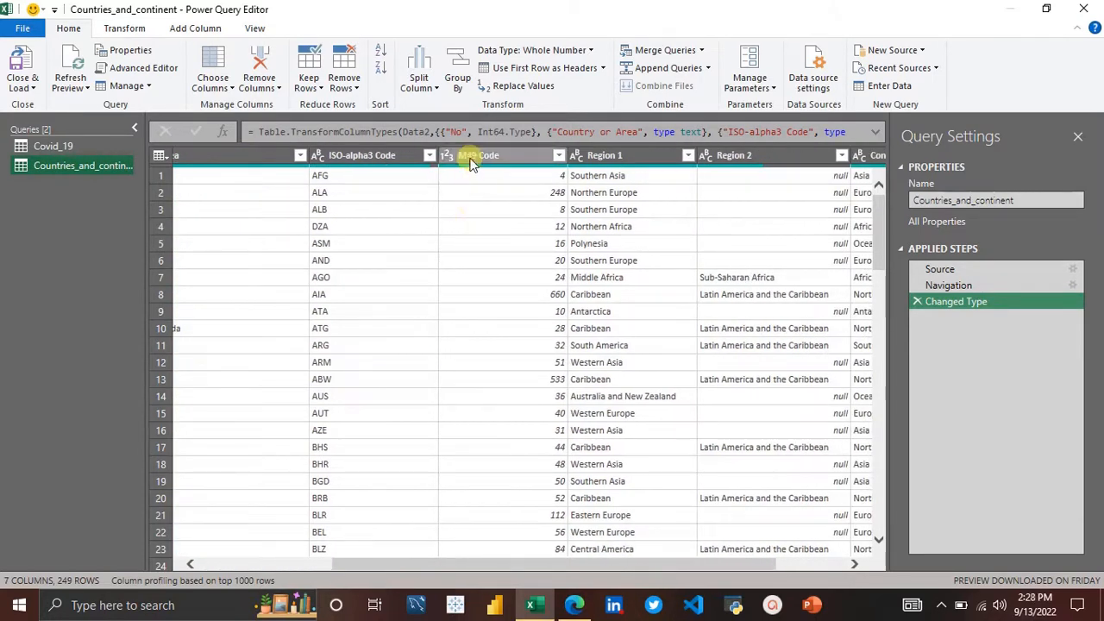
scroll(595, 298, "right", 3)
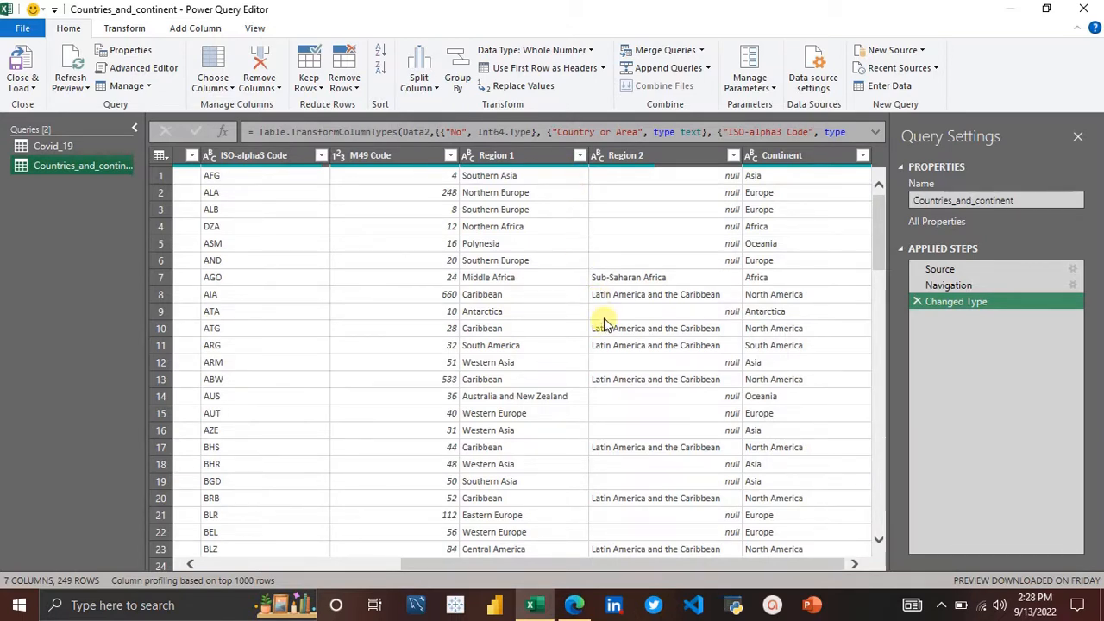
scroll(255, 268, "left", 4)
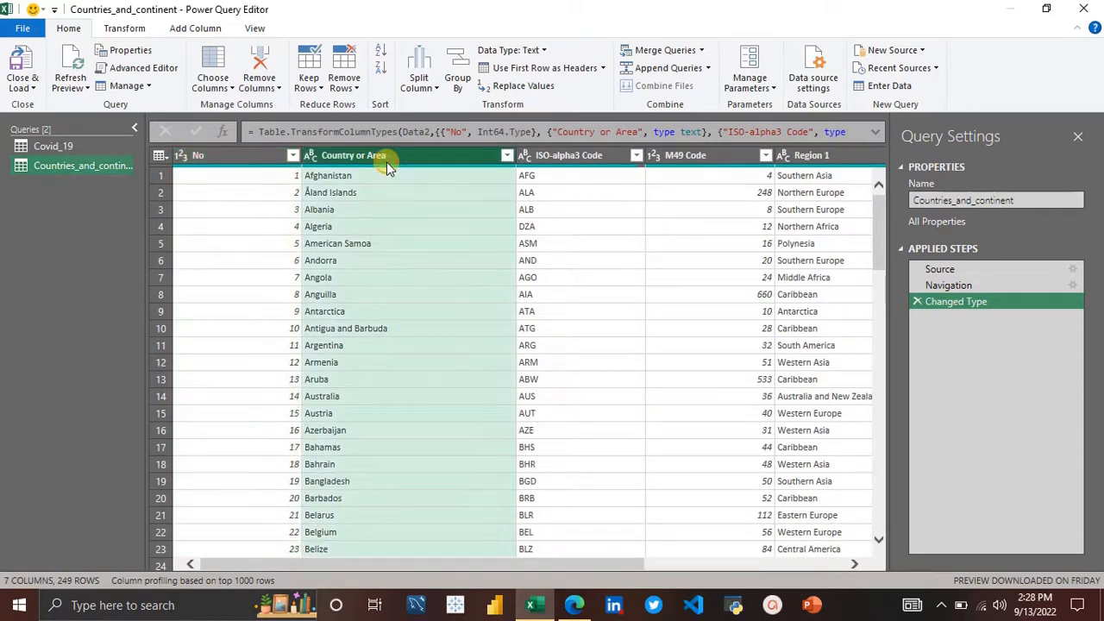
left_click(593, 157, "ctrl")
scroll(716, 328, "right", 5)
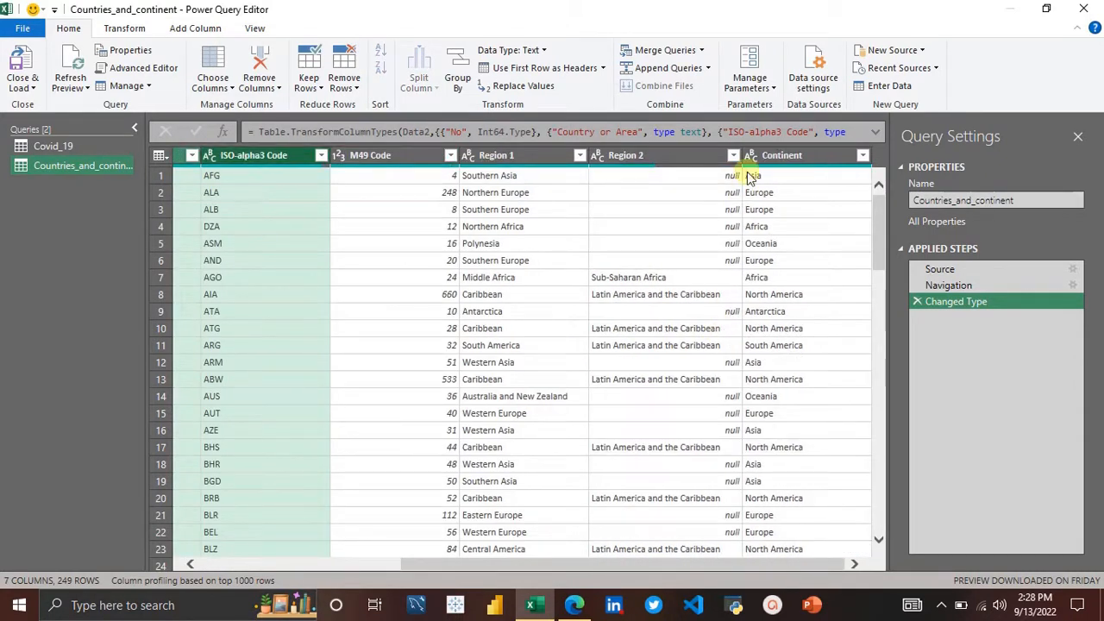
left_click(811, 159, "ctrl")
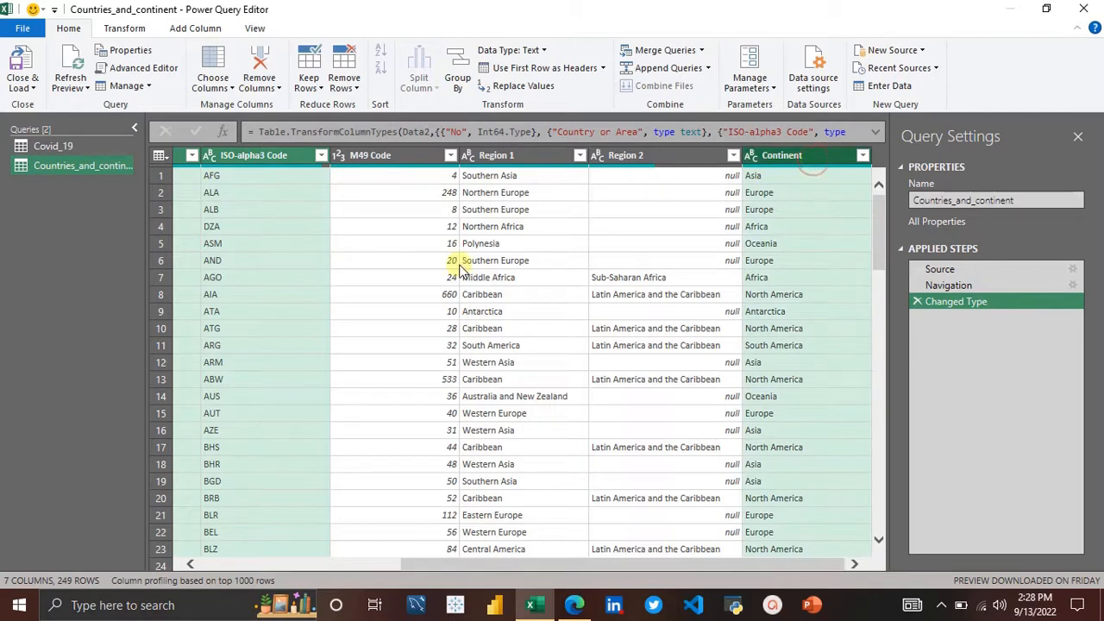
scroll(459, 267, "left", 5)
scroll(461, 268, "right", 5)
right_click(273, 158)
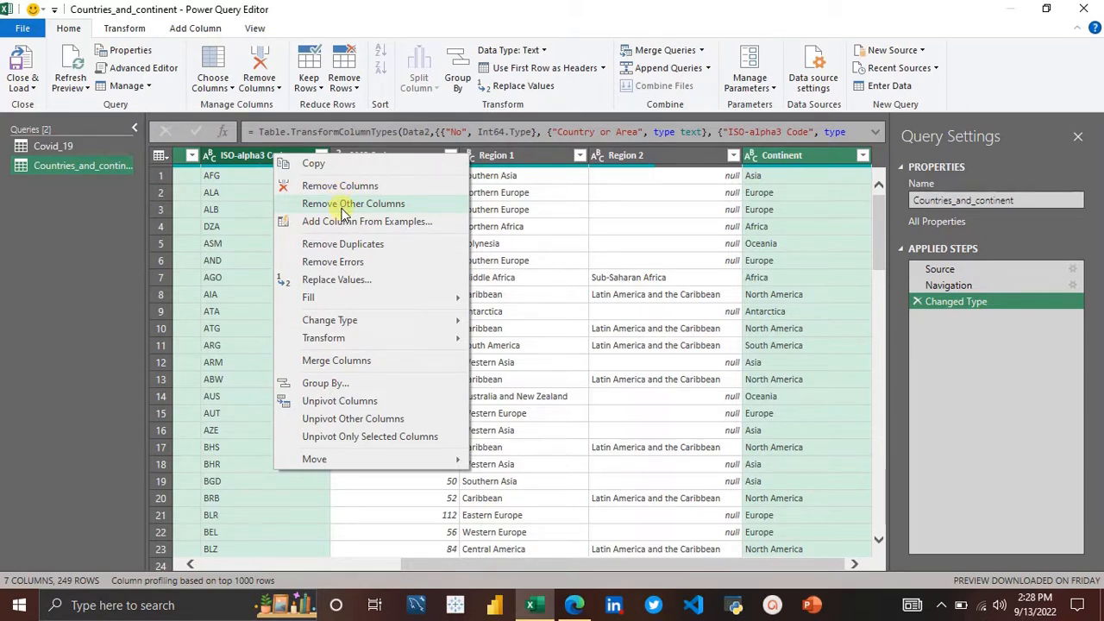
left_click(343, 214)
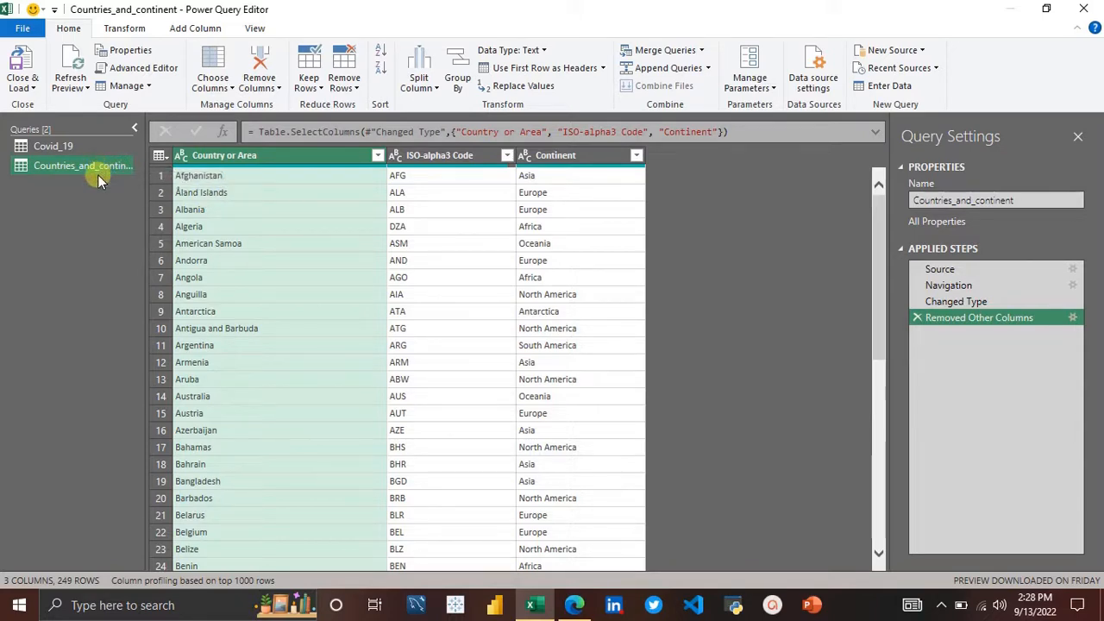
Step: Start a Merge Queries as New operation from the Covid_19 query
left_click(67, 146)
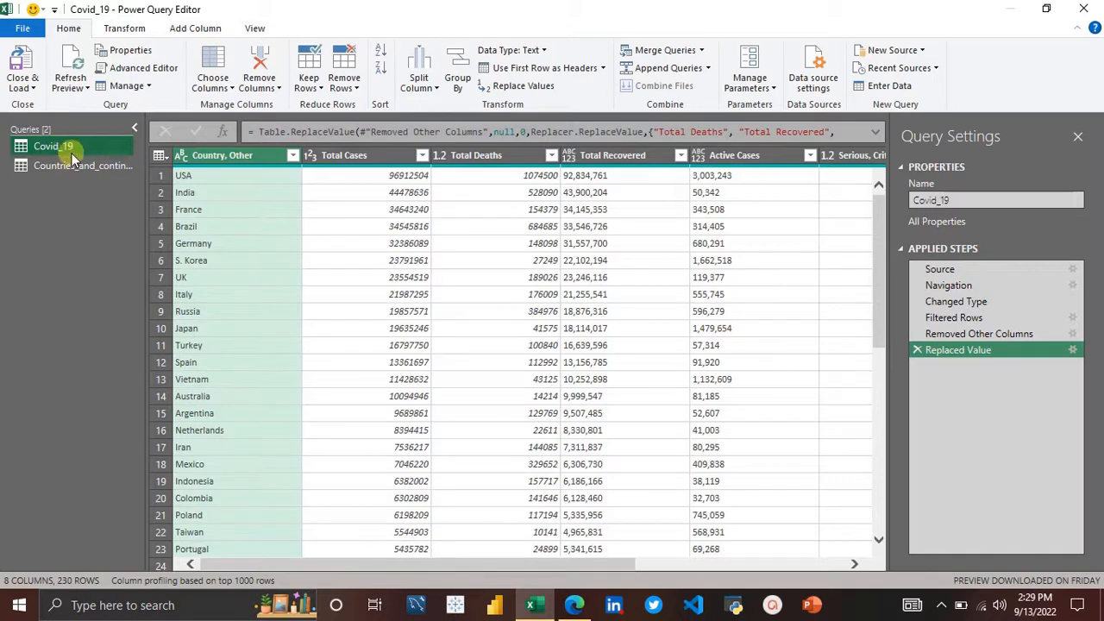
left_click(72, 164)
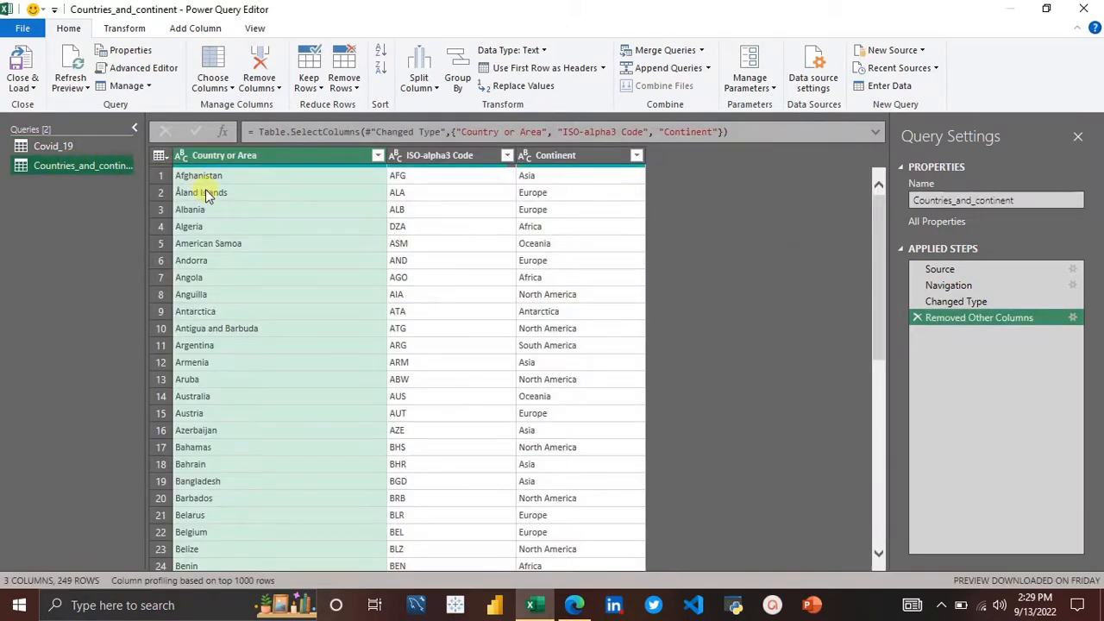
left_click(86, 149)
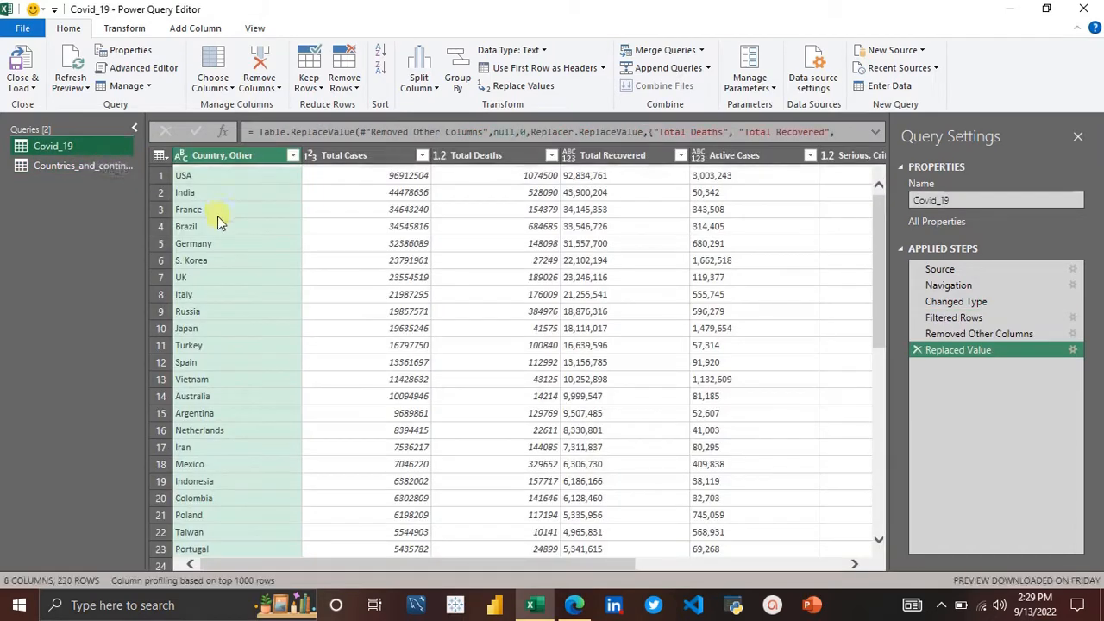
left_click(116, 165)
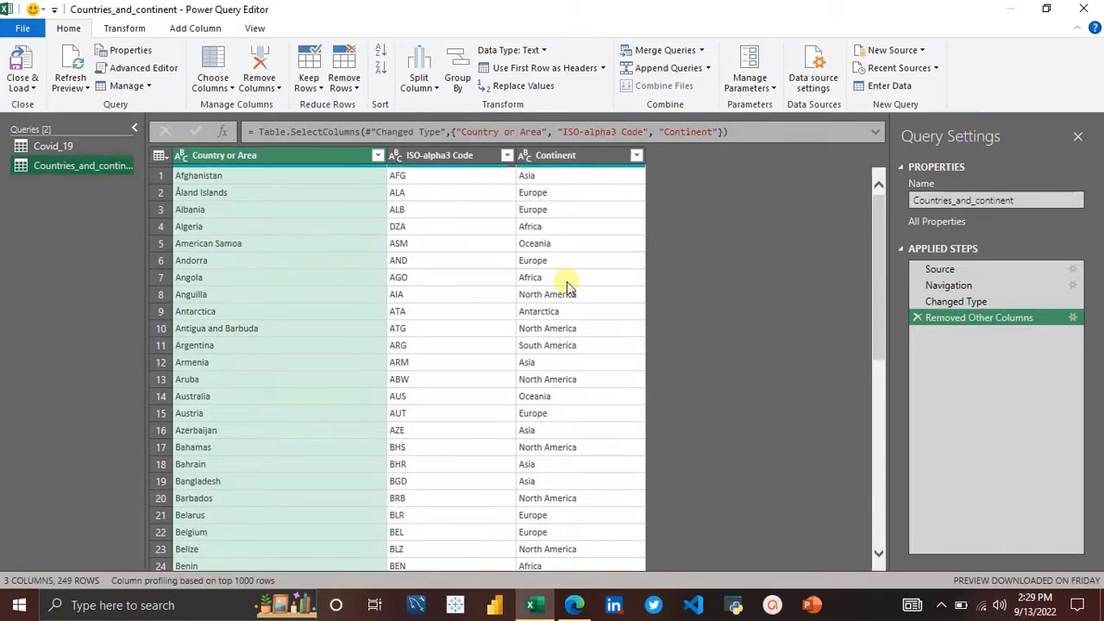
left_click(49, 144)
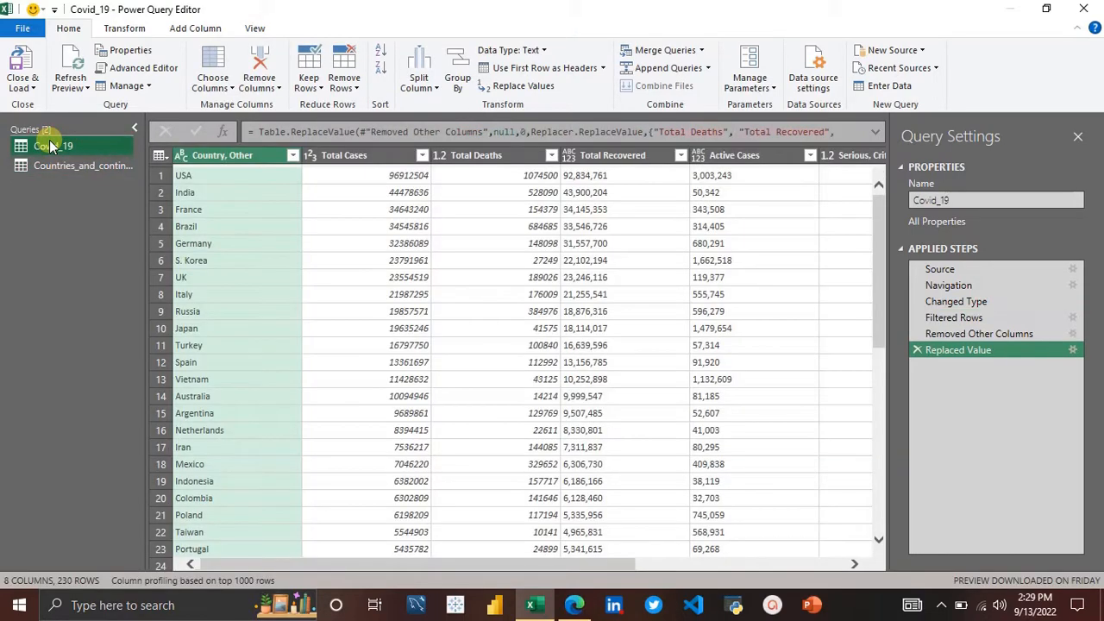
left_click(701, 52)
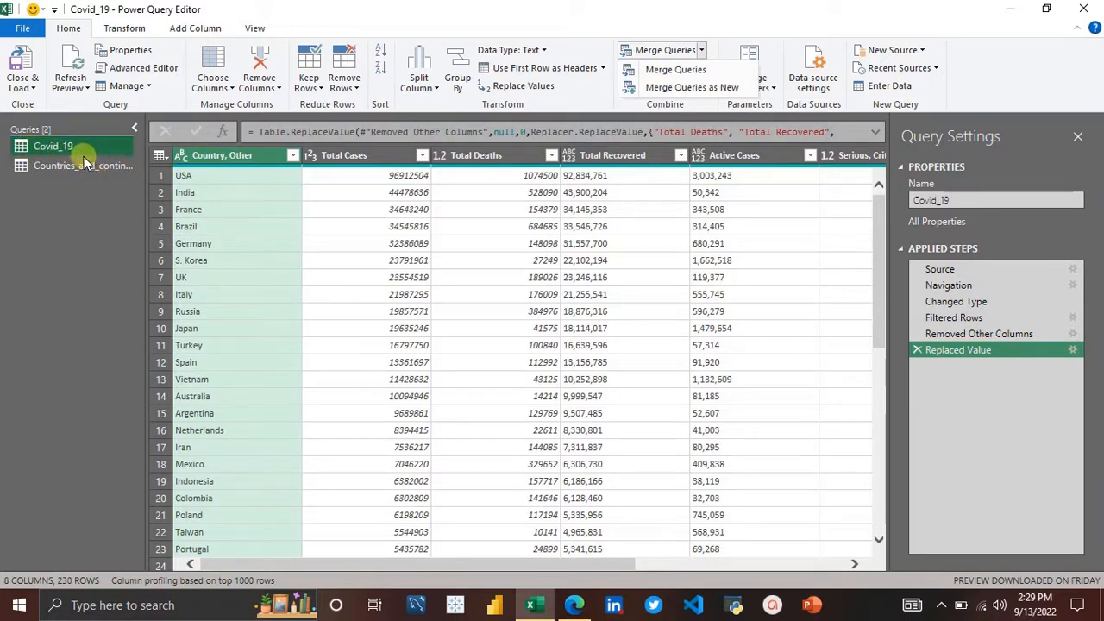
left_click(685, 88)
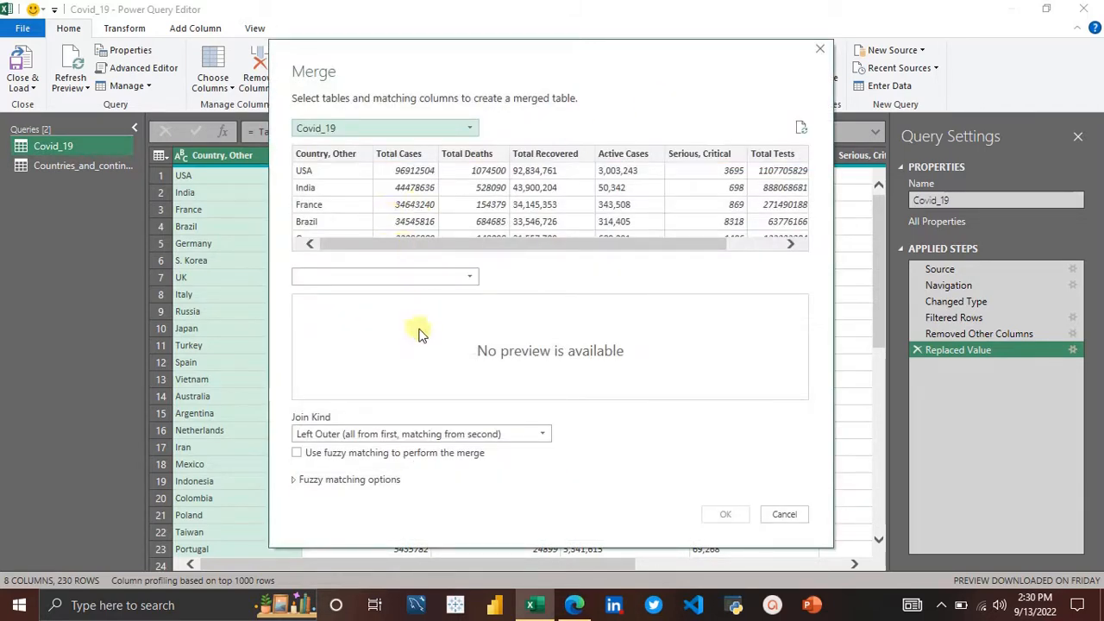
Step: Set Covid_19 as the first table and Countries_and_continent as the second table of the merge
left_click(359, 277)
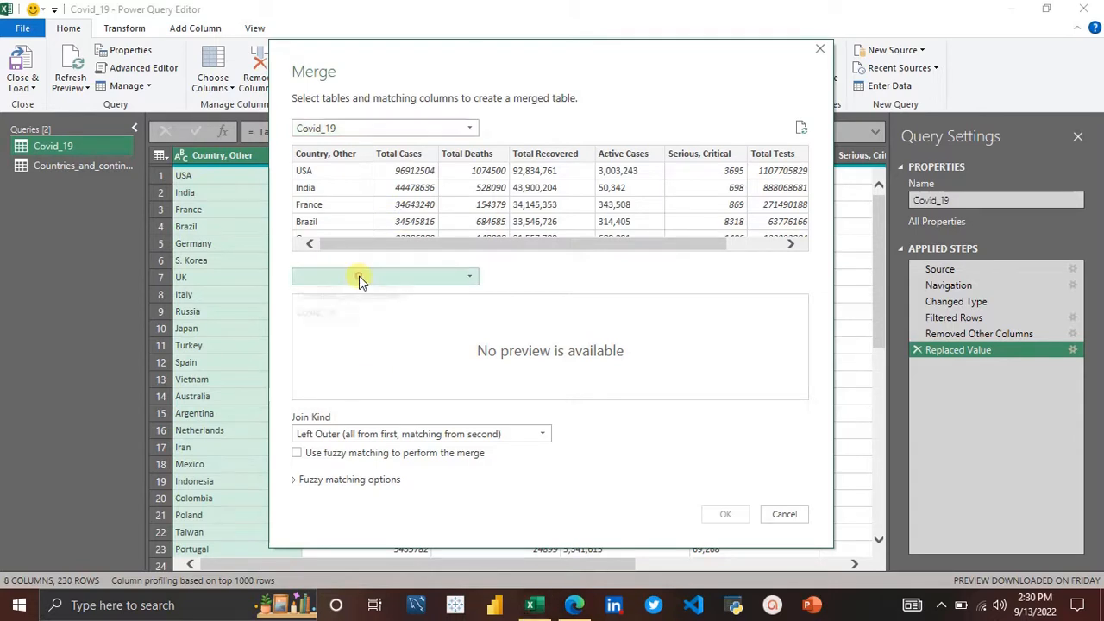
left_click(384, 132)
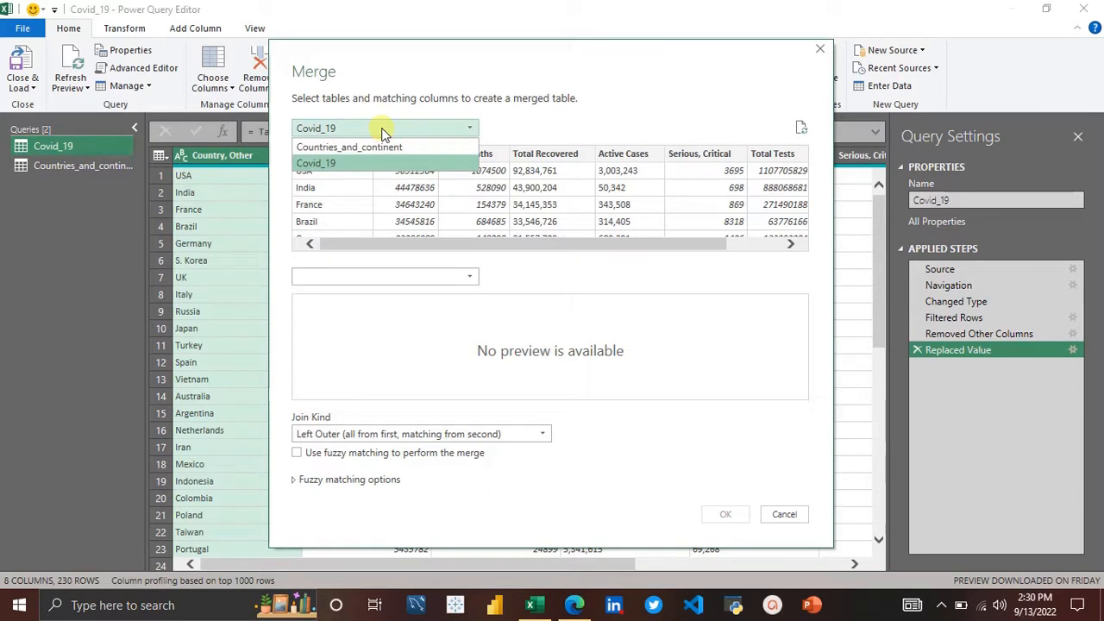
left_click(332, 165)
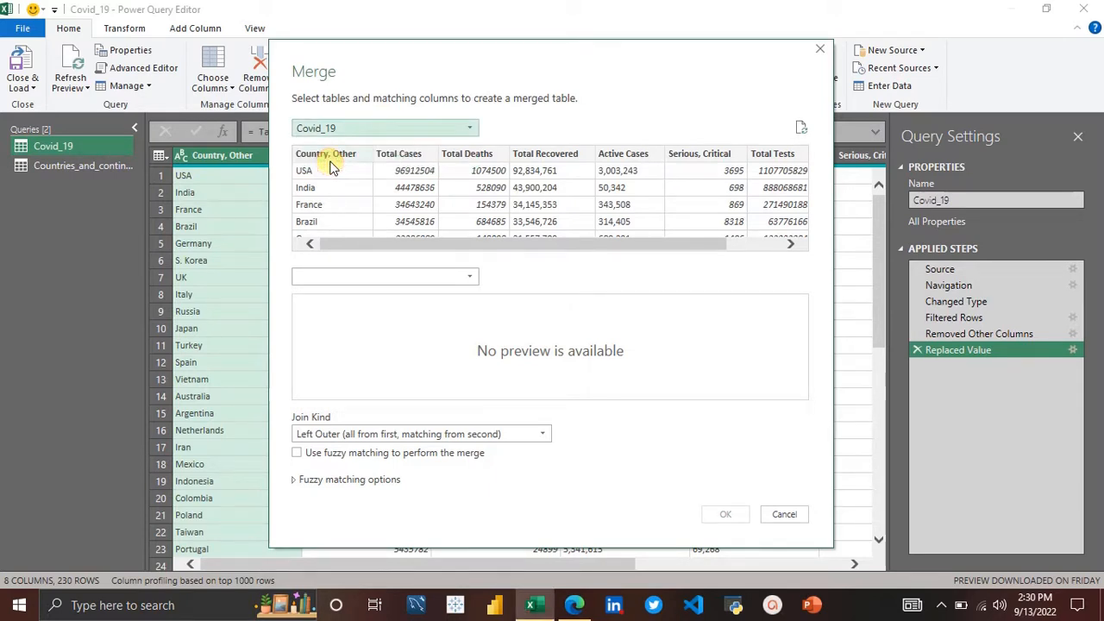
left_click(335, 277)
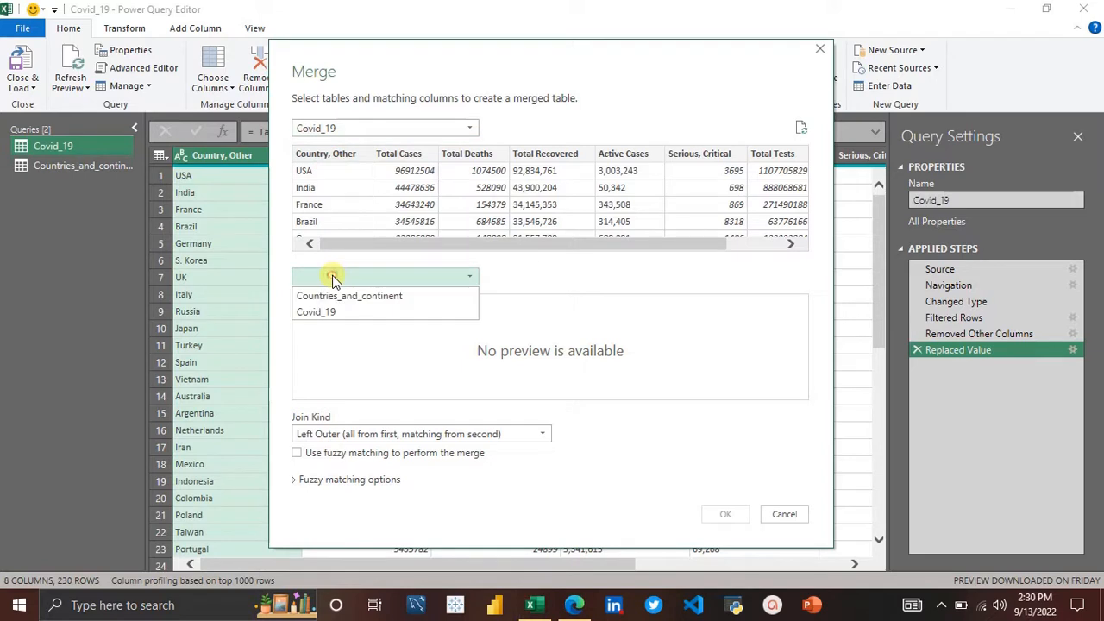
left_click(379, 296)
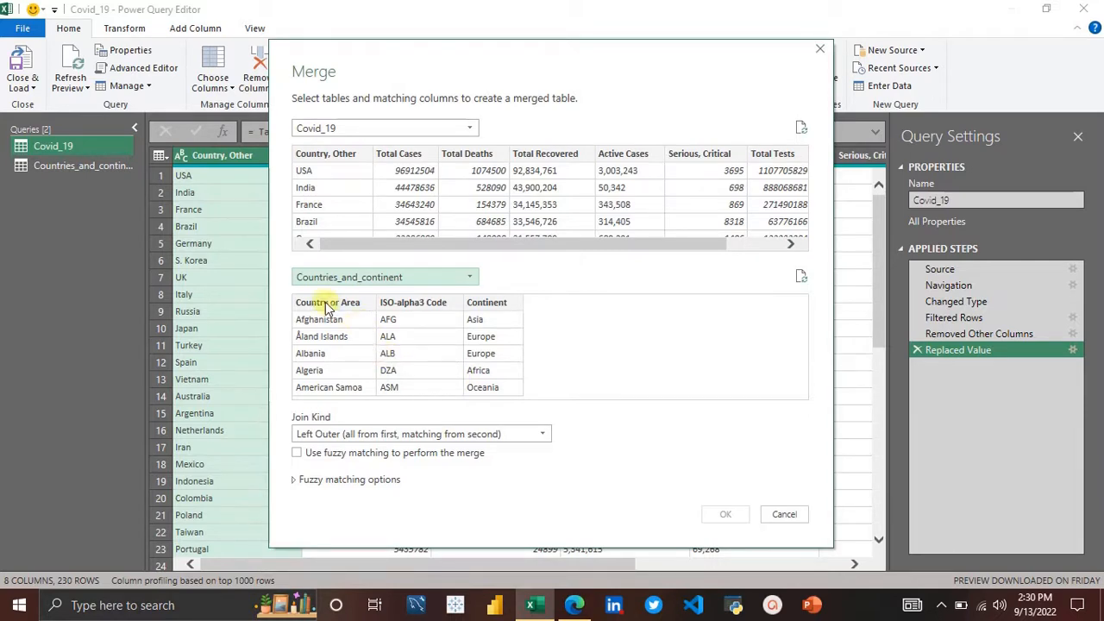
Step: Match Country, Other with Country or Area, dismiss the privacy levels dialog, and choose the join kind
left_click(326, 154)
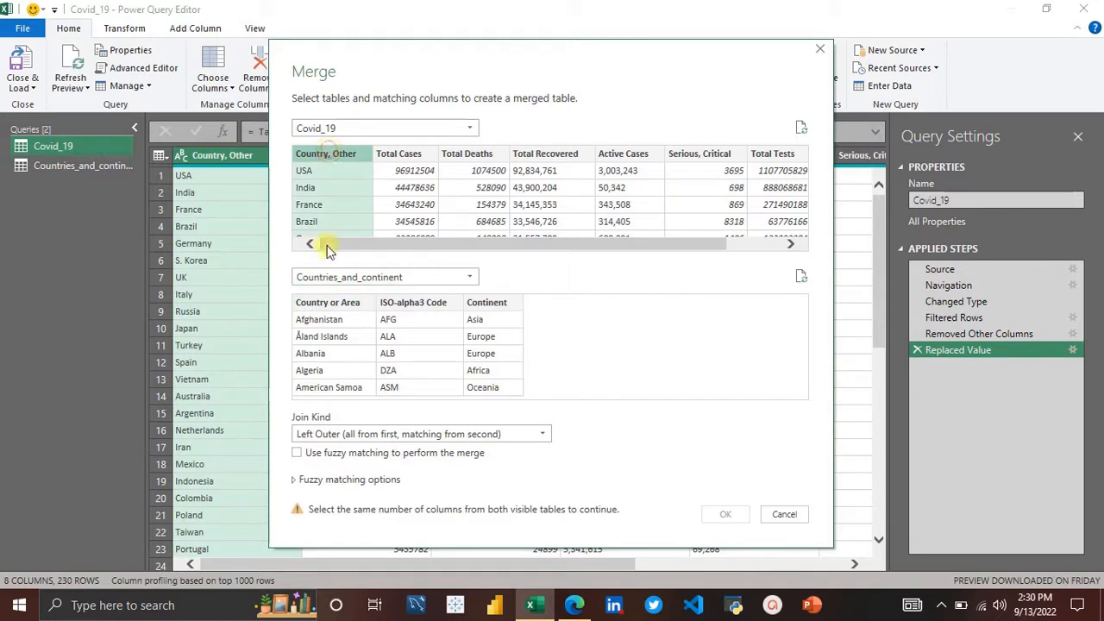
left_click(327, 303)
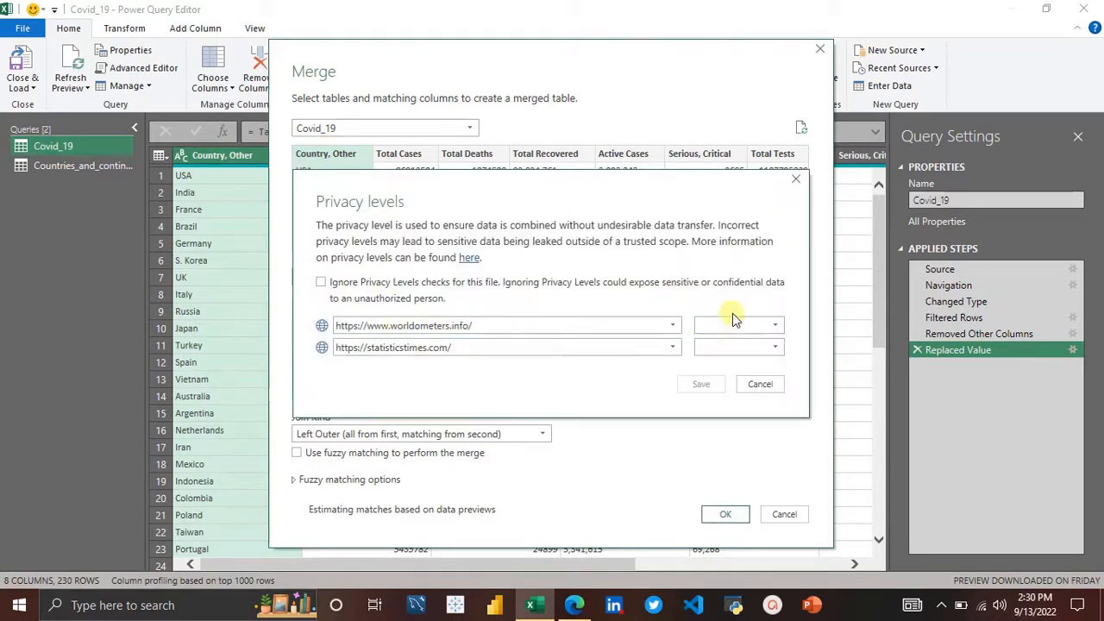
left_click(759, 385)
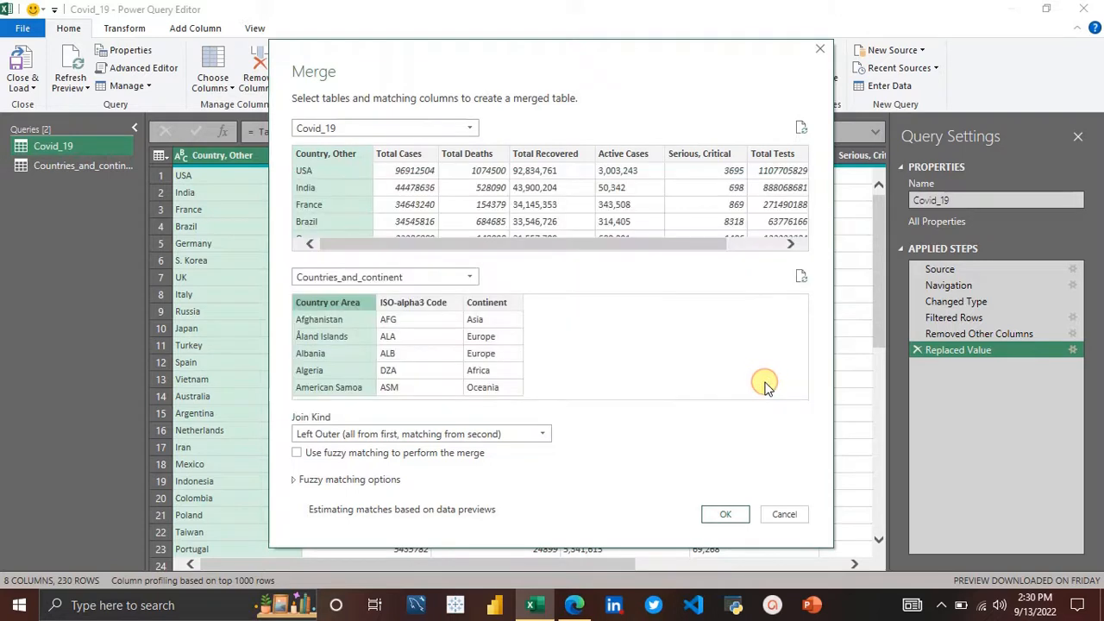
left_click(542, 434)
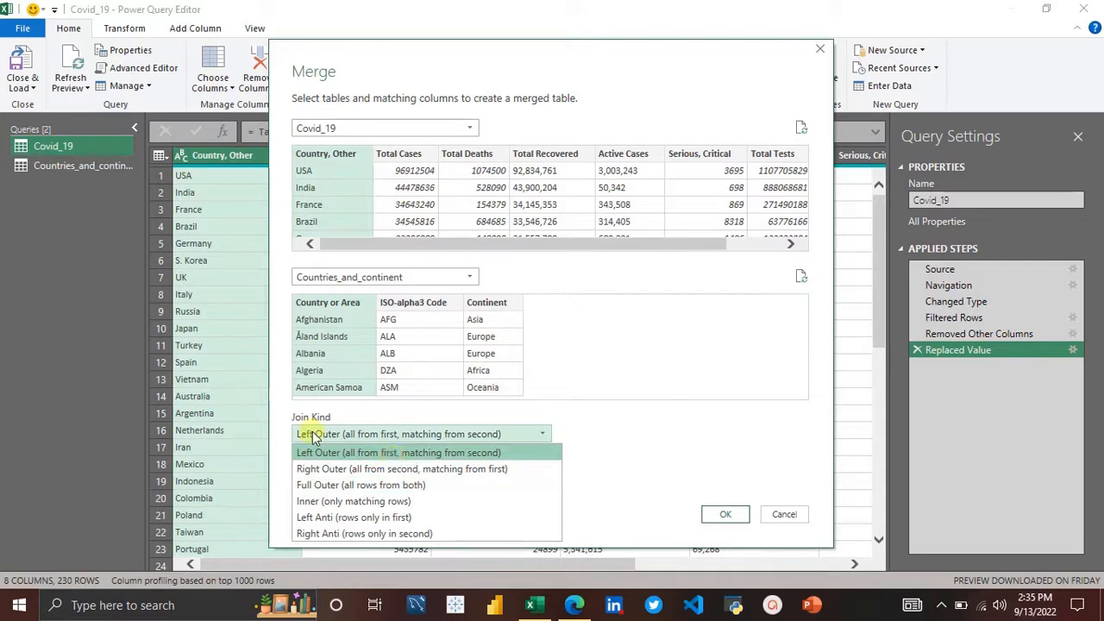
Step: Swap the merge tables so Countries_and_continent is first and Covid_19 second, and set the join kind to Right Outer
left_click(328, 455)
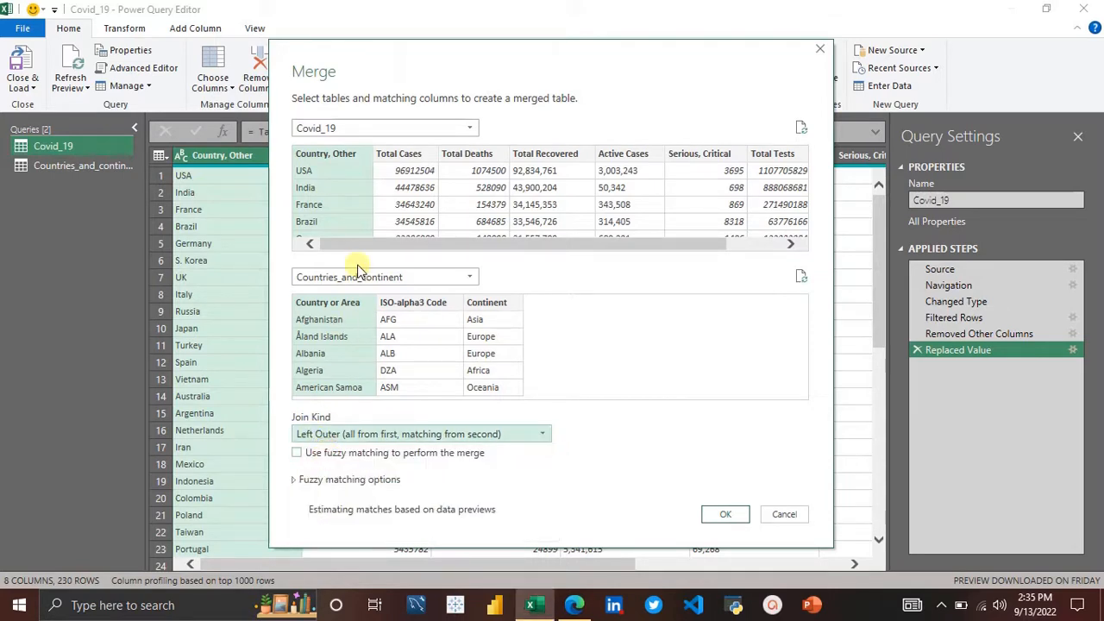
left_click(426, 132)
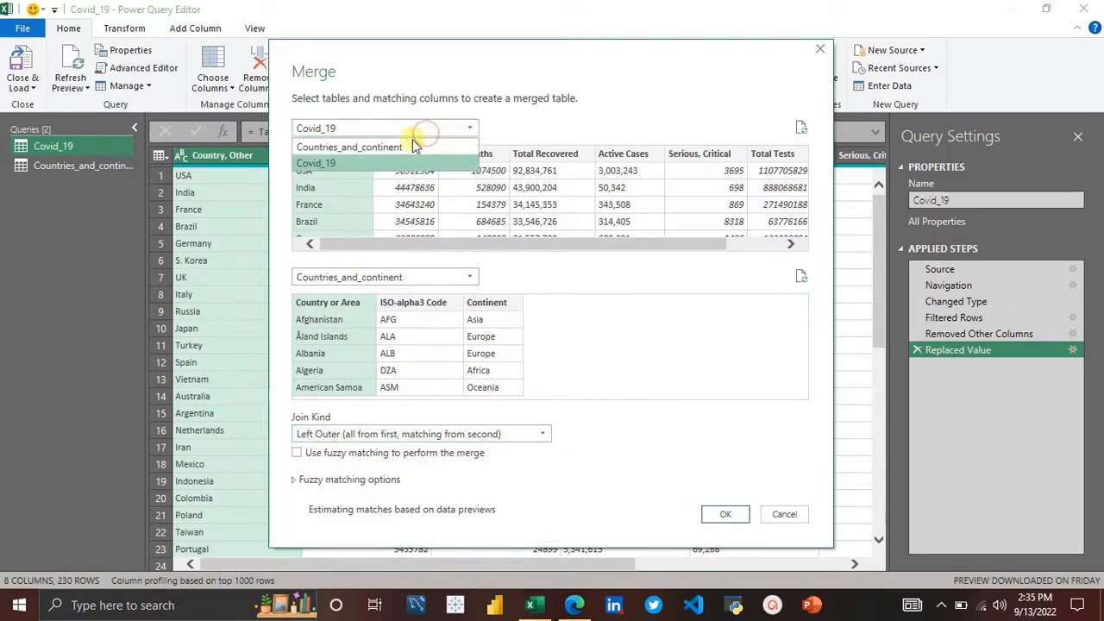
left_click(397, 150)
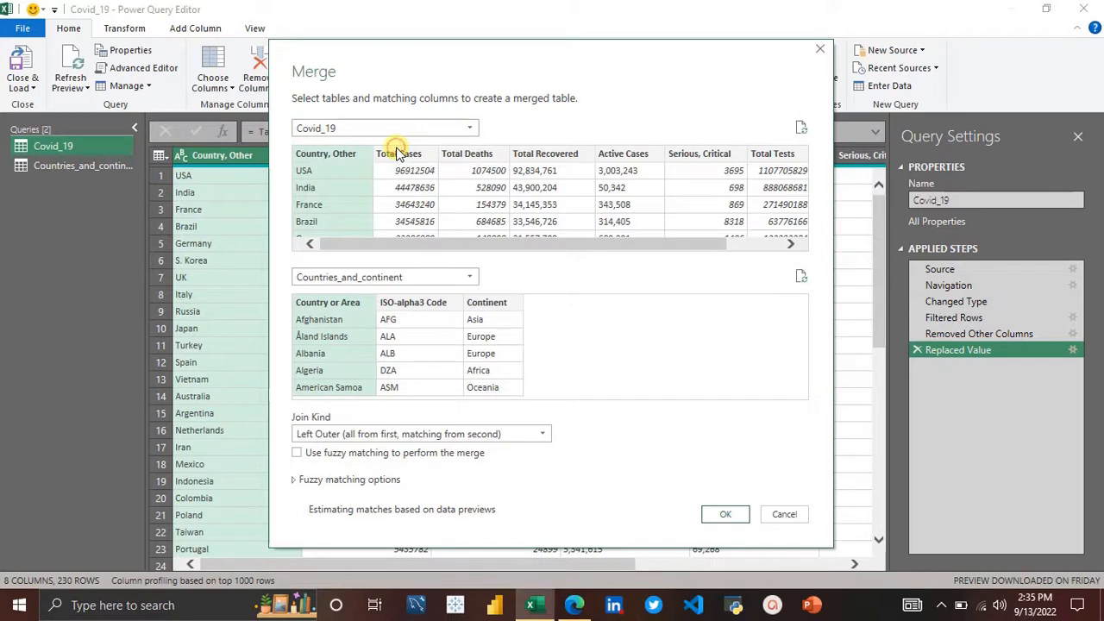
left_click(431, 280)
left_click(387, 312)
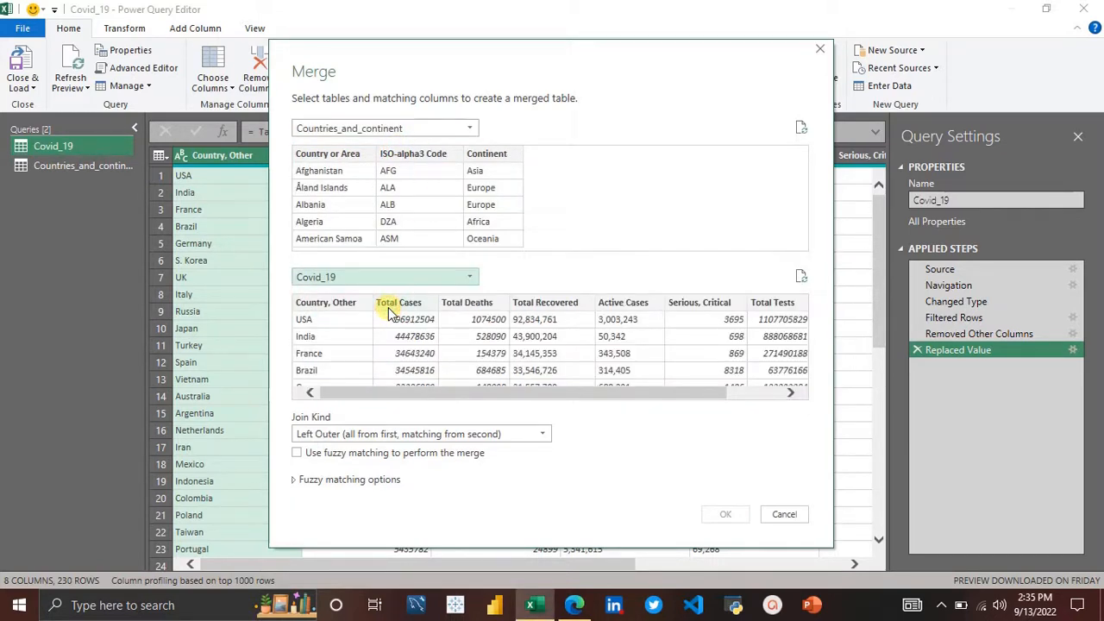
left_click(380, 437)
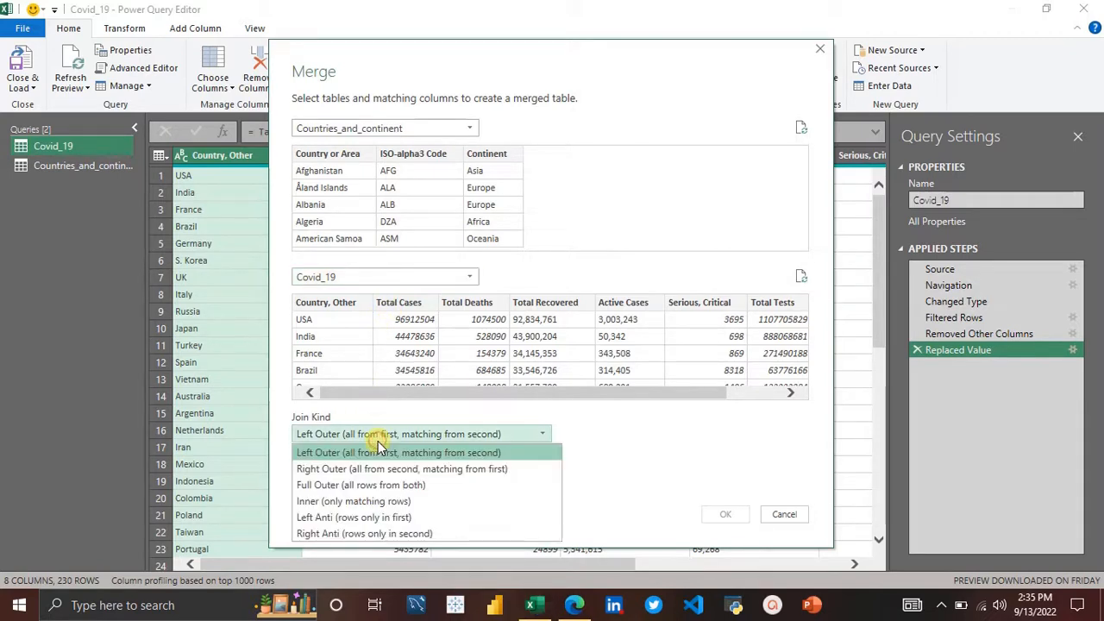
left_click(371, 468)
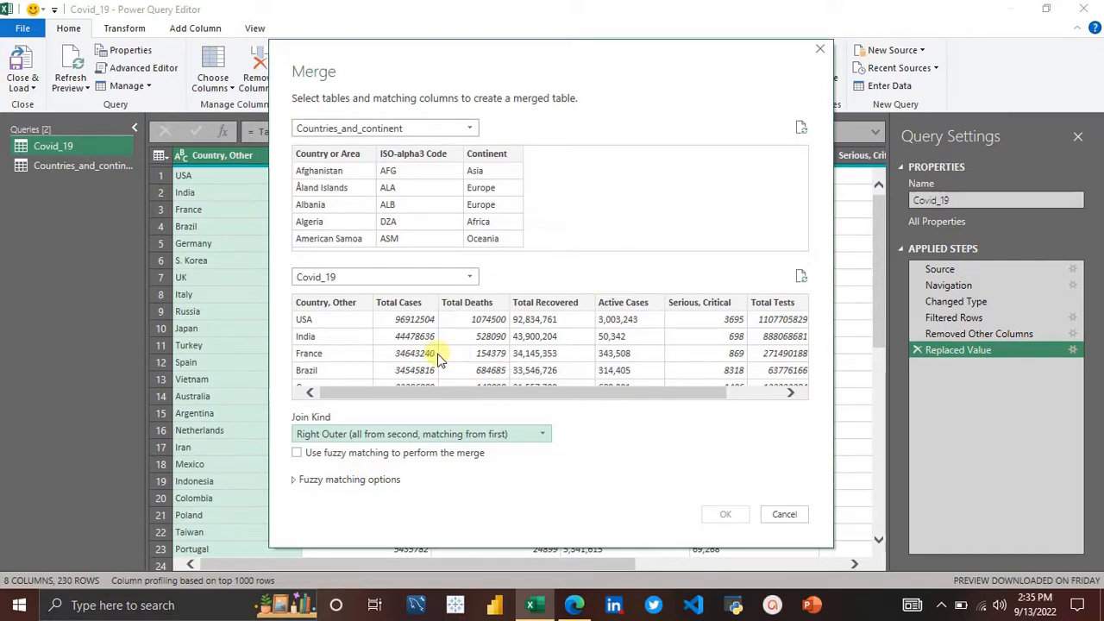
Step: Restore Covid_19 as the first table, Countries_and_continent as the second, and Left Outer as the join kind
left_click(407, 134)
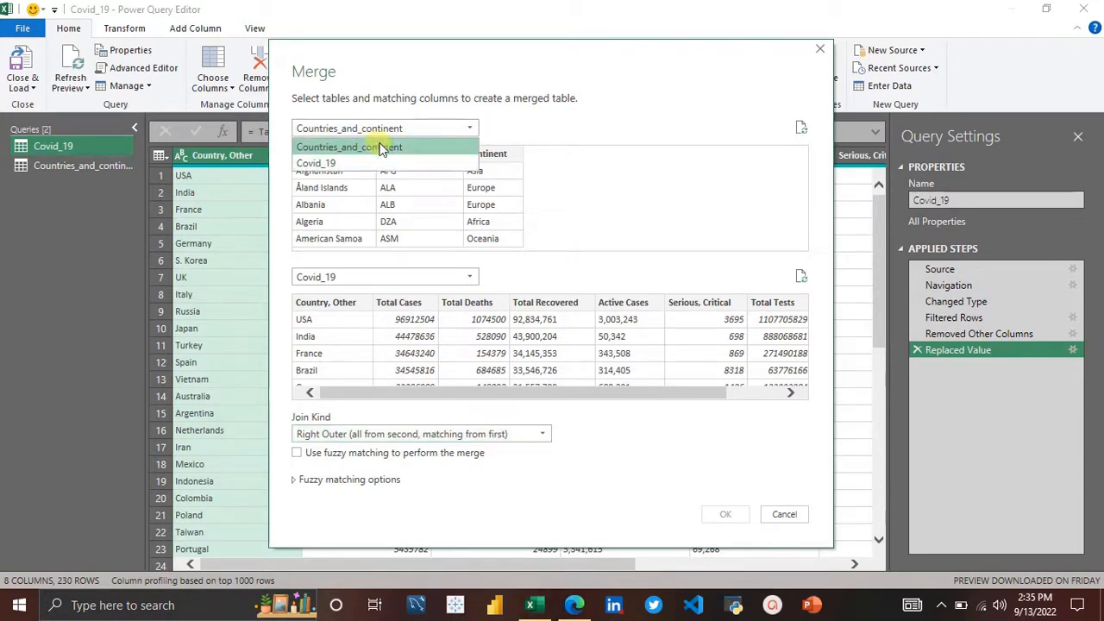
left_click(395, 163)
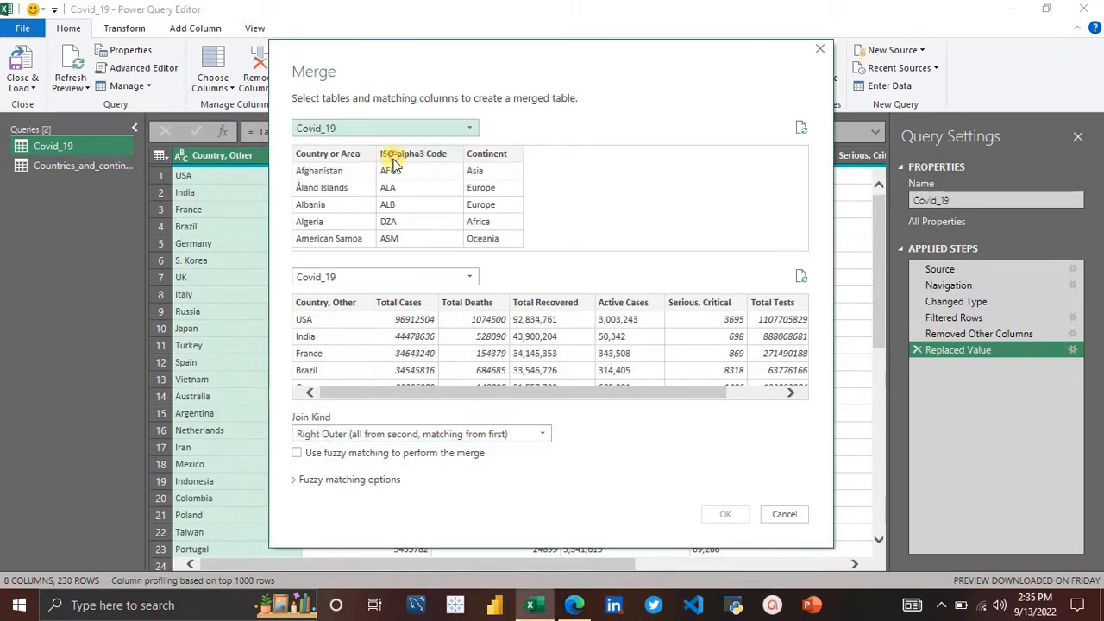
left_click(385, 274)
left_click(380, 296)
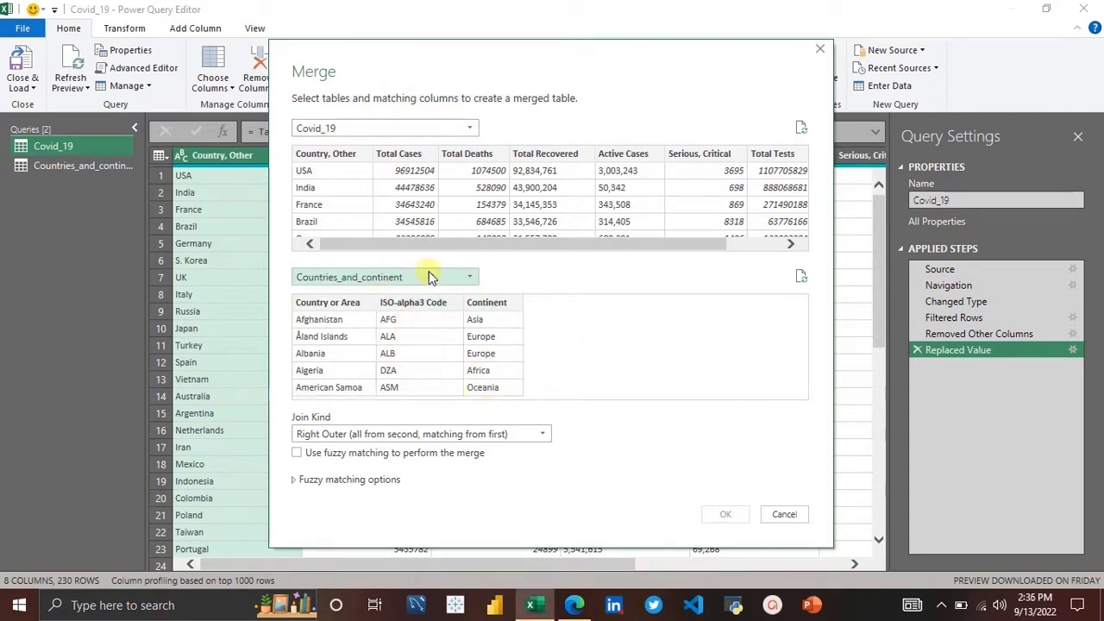
left_click(397, 435)
left_click(357, 452)
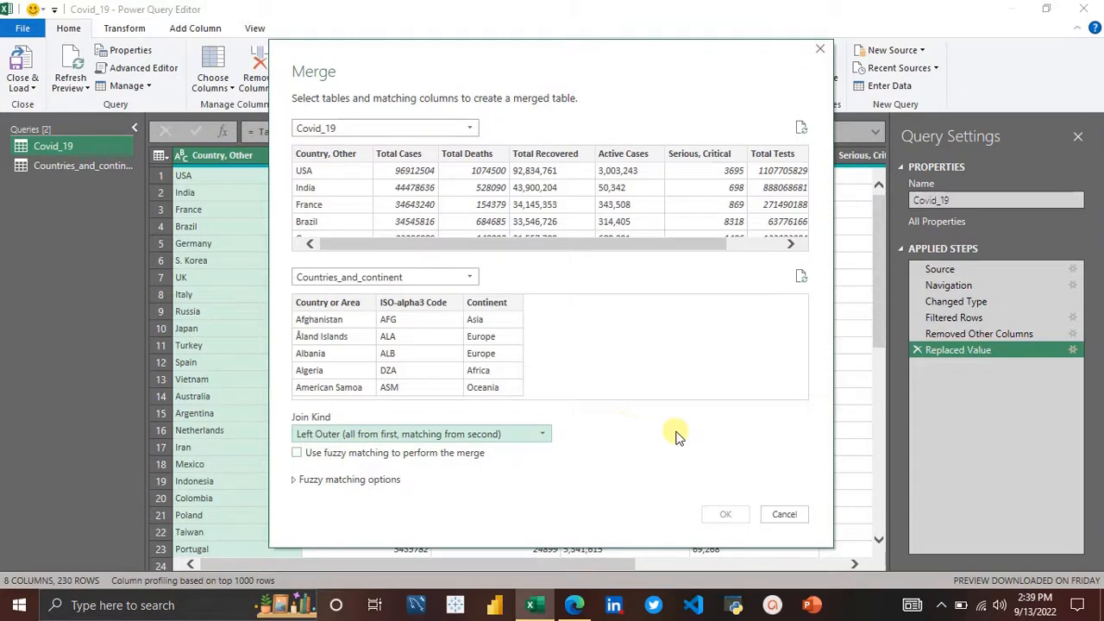
Step: Enable fuzzy matching for the merge and expand the fuzzy matching options
left_click(677, 436)
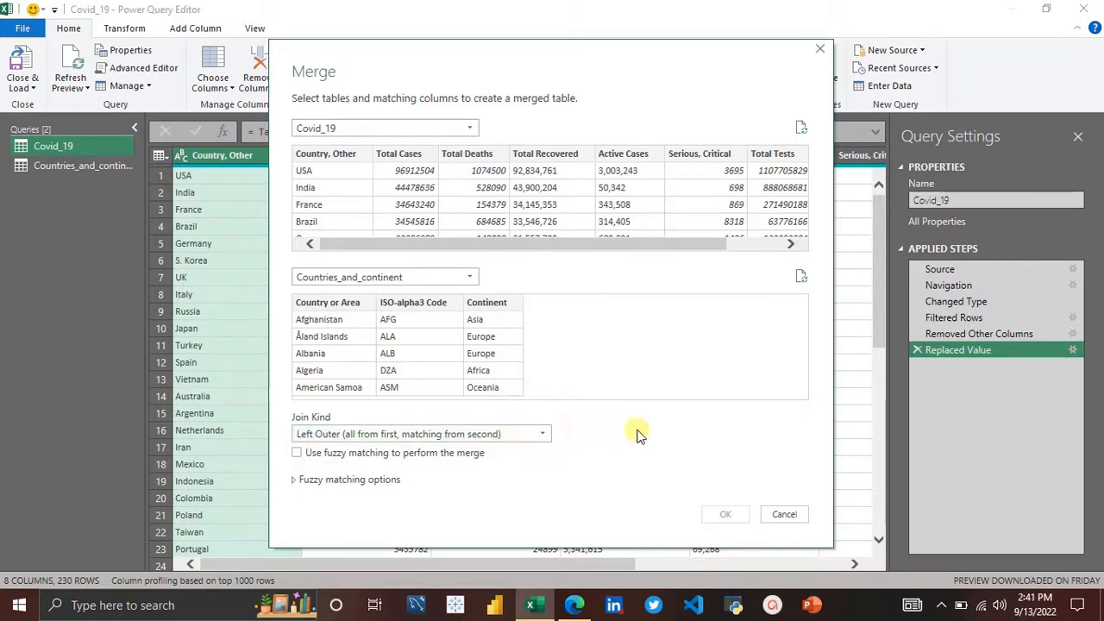
left_click(297, 454)
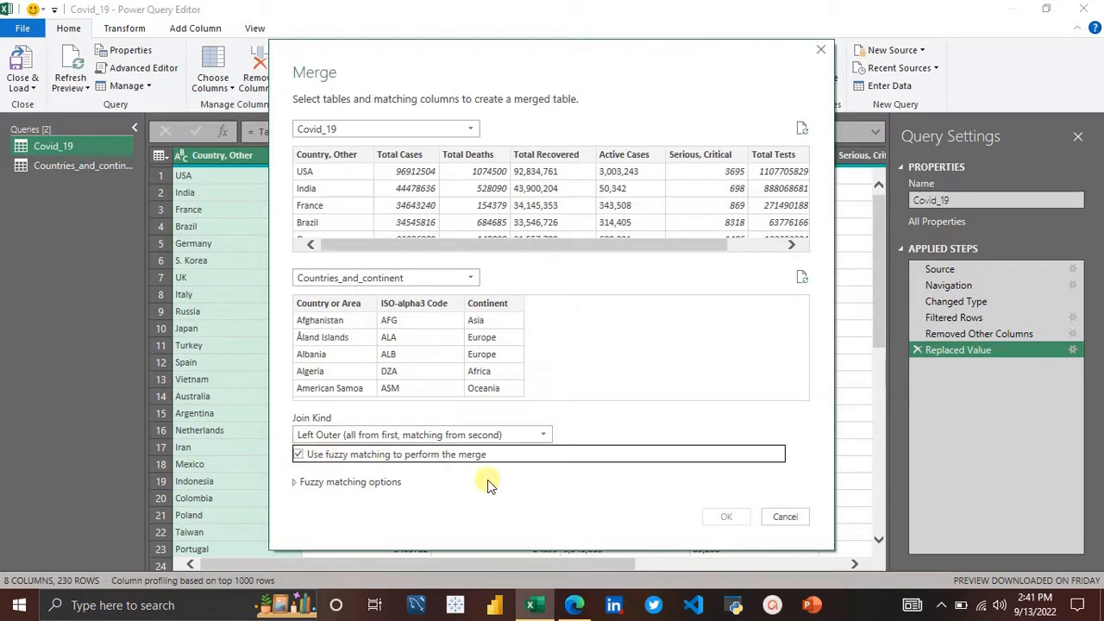
left_click(296, 483)
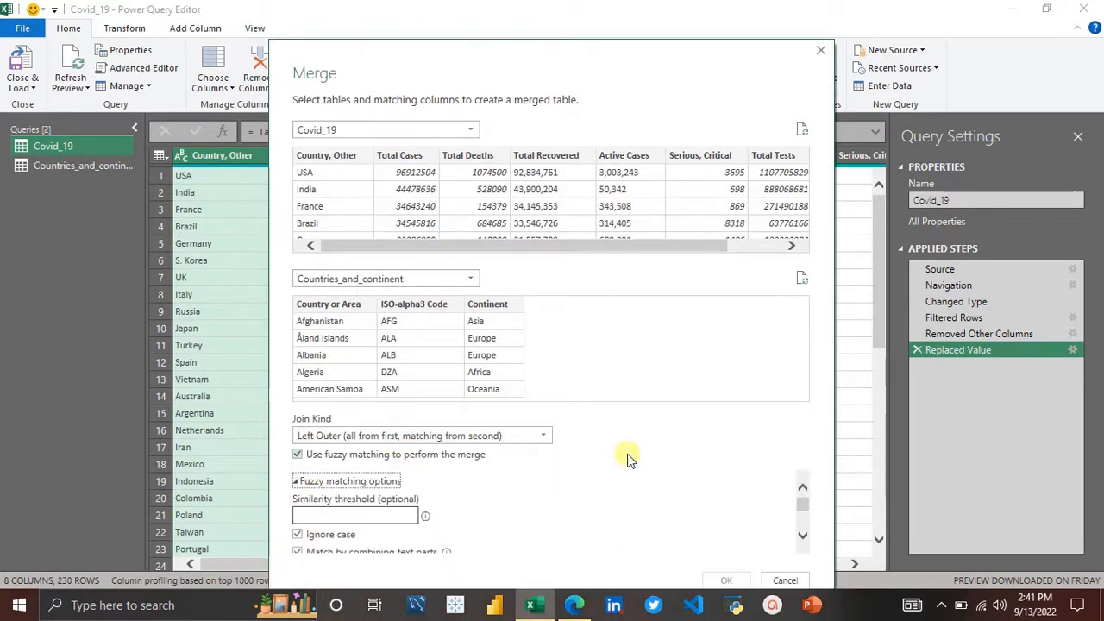
left_click(535, 436)
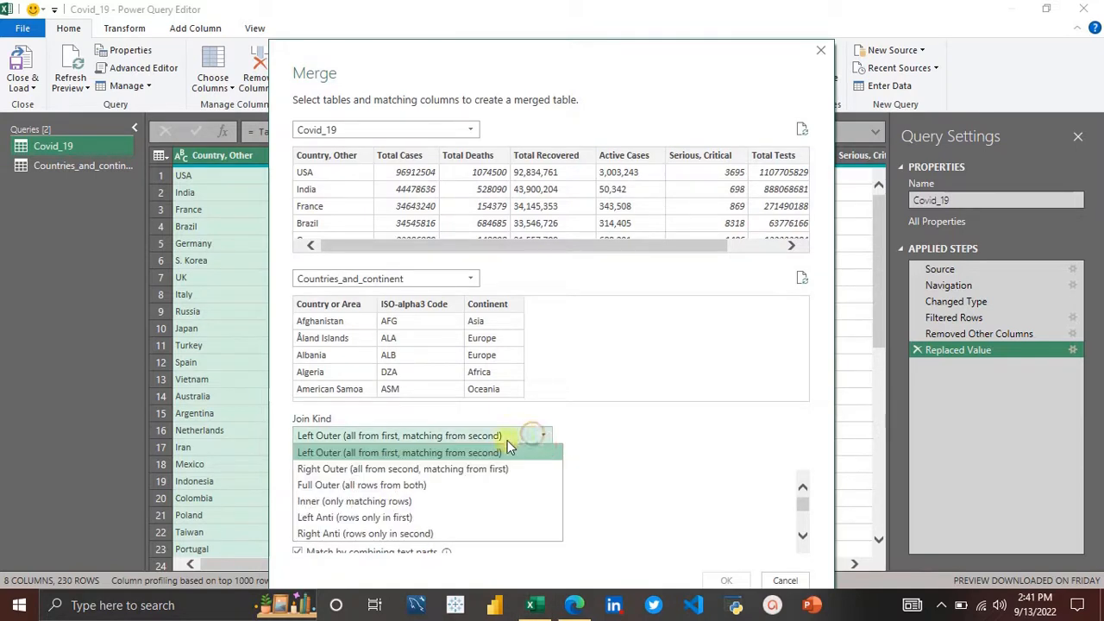
left_click(453, 467)
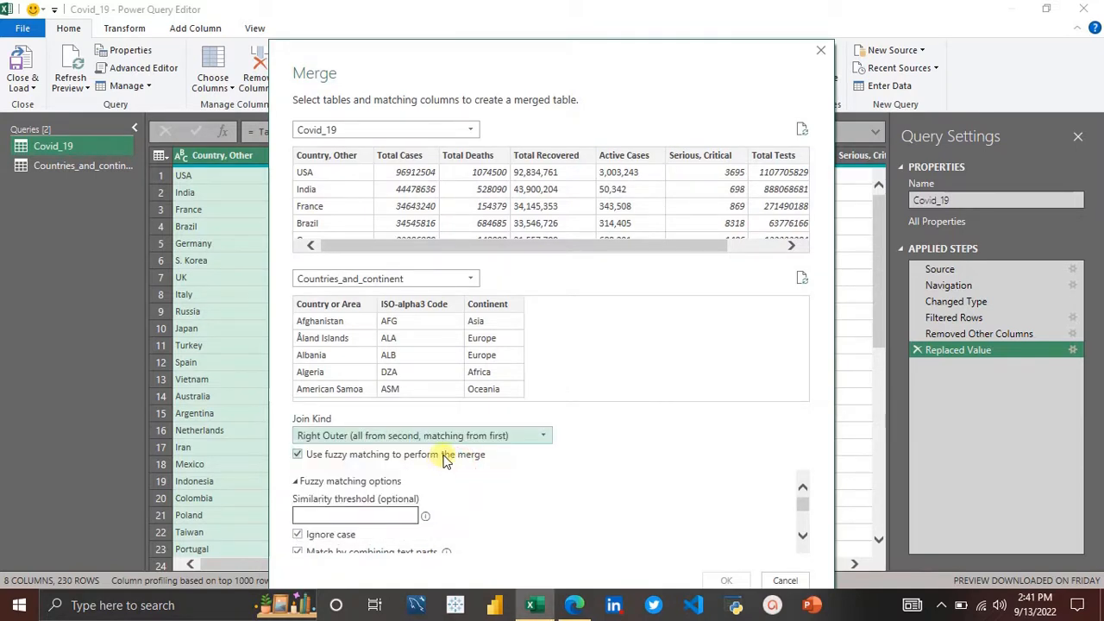
left_click(465, 437)
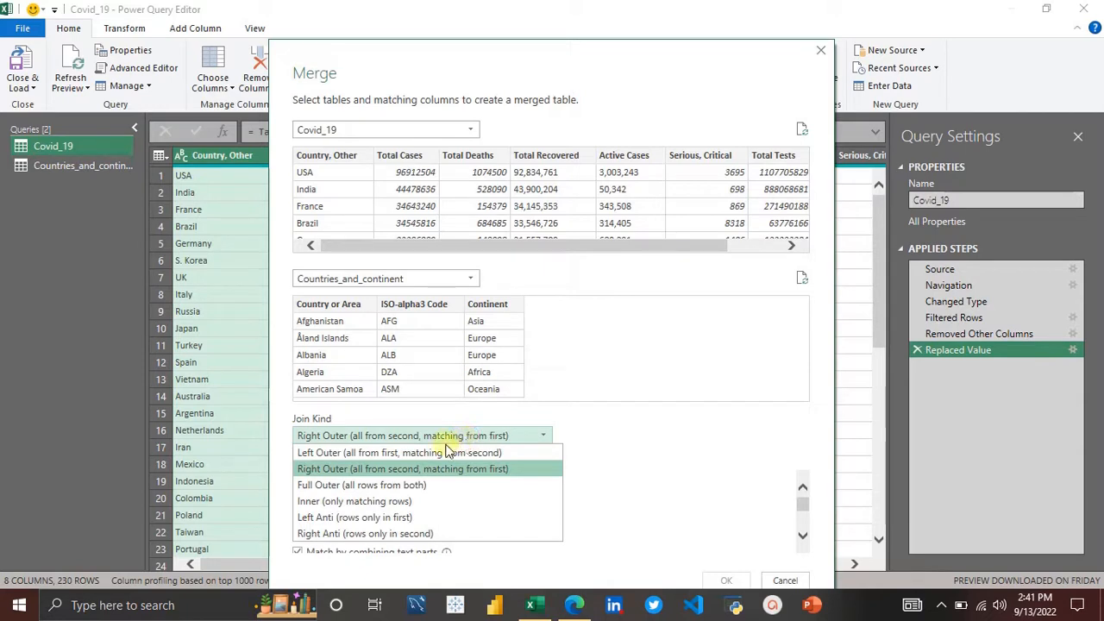
left_click(418, 454)
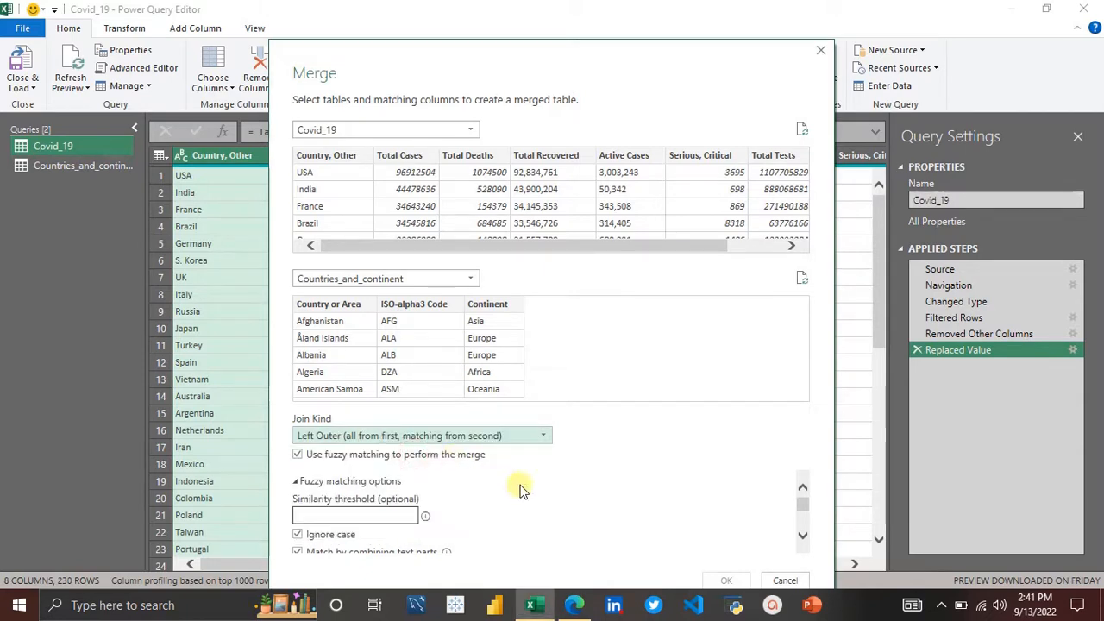
scroll(520, 490, "down", 1)
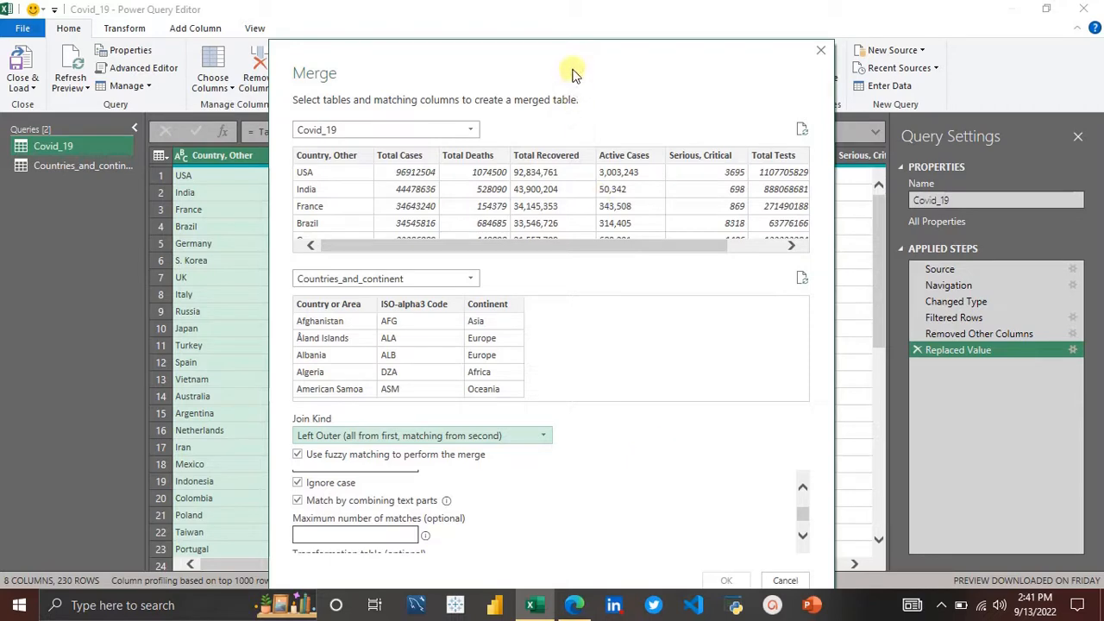
left_click_drag(572, 66, 574, 33)
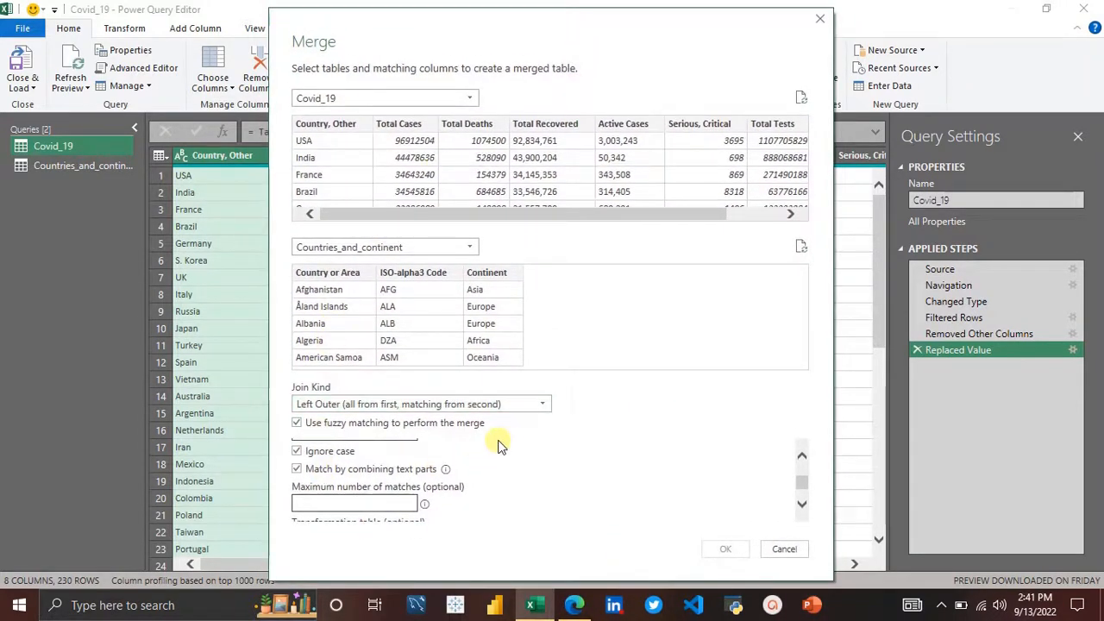
scroll(500, 443, "up", 3)
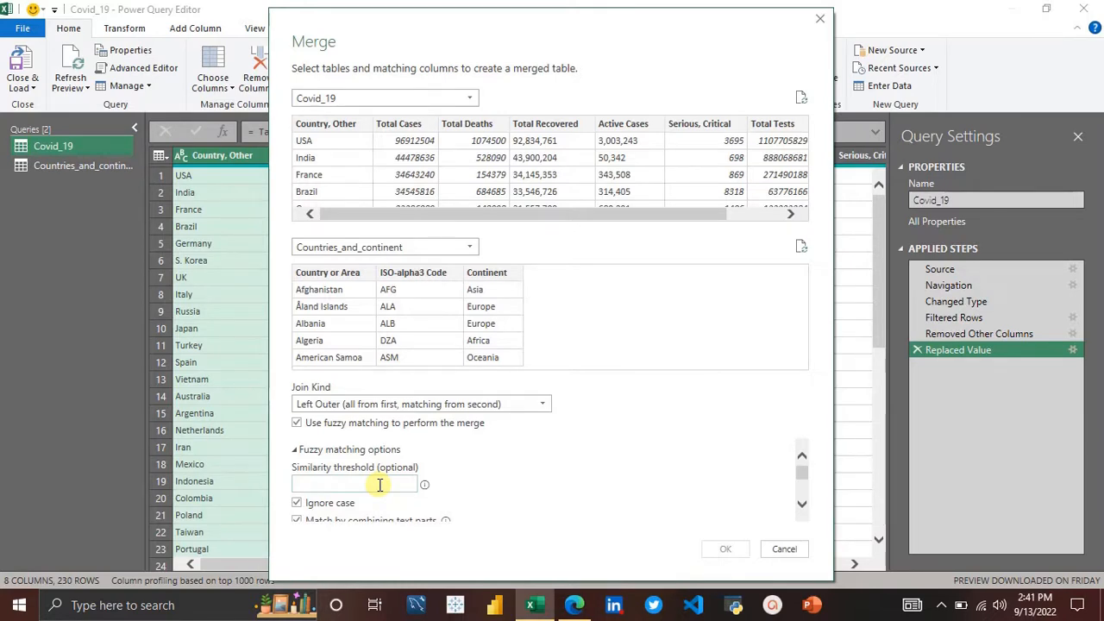
left_click(297, 424)
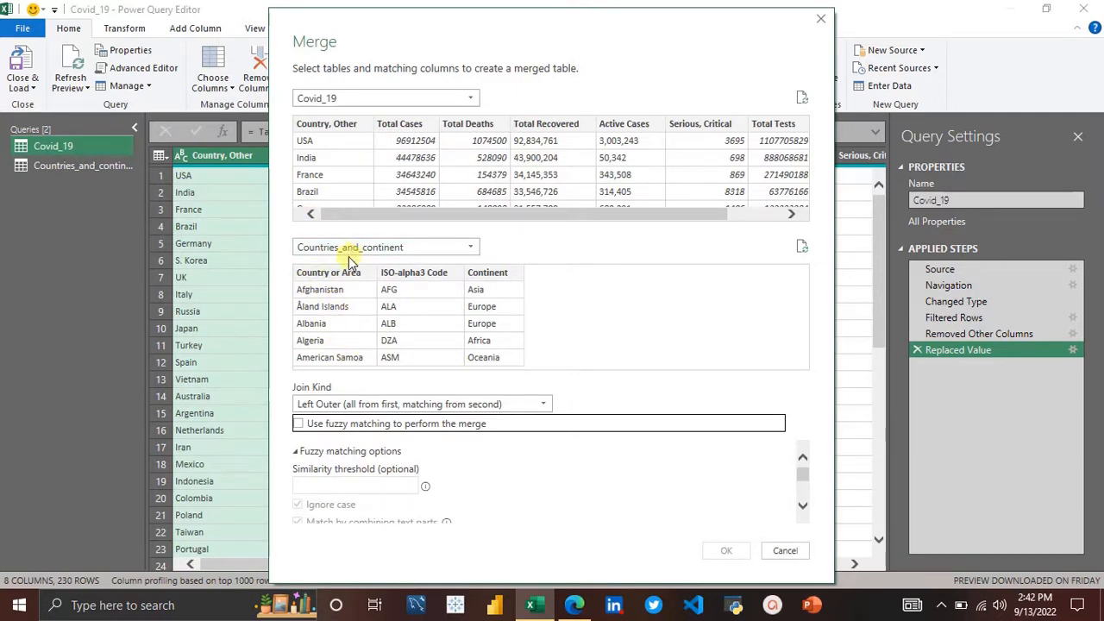
left_click(298, 426)
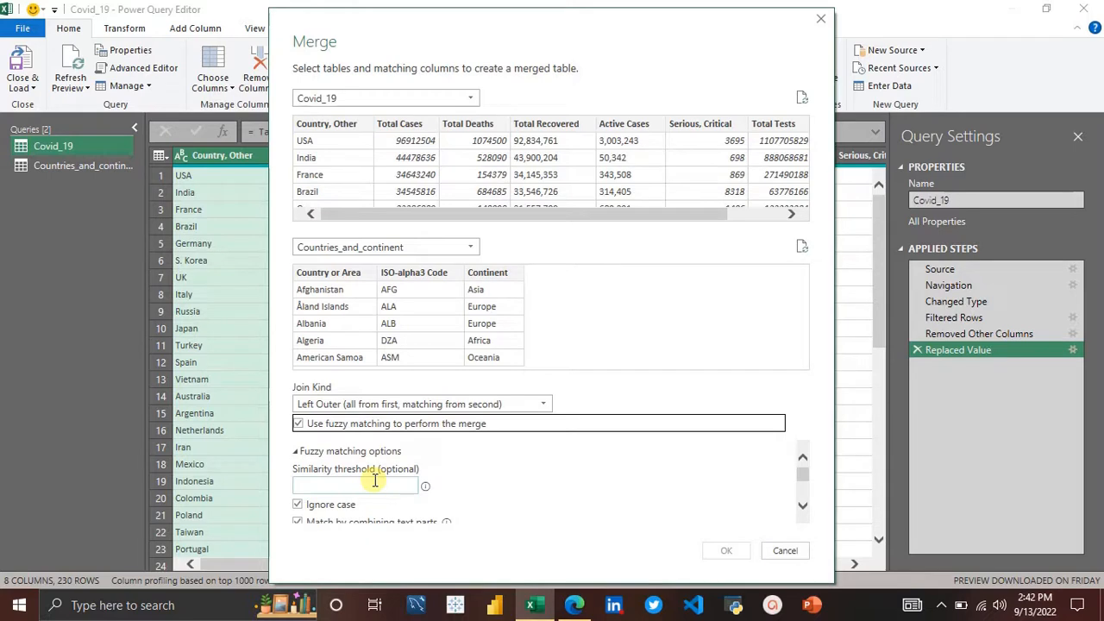
Step: Set the fuzzy matching similarity threshold to 0.70
scroll(513, 497, "down", 1)
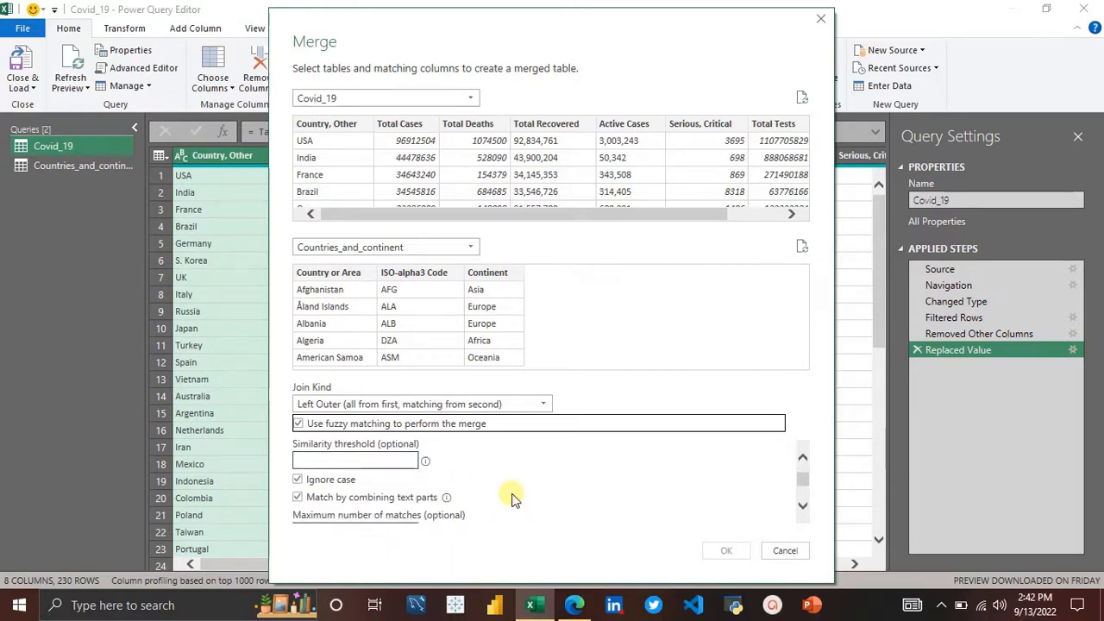
scroll(512, 498, "down", 2)
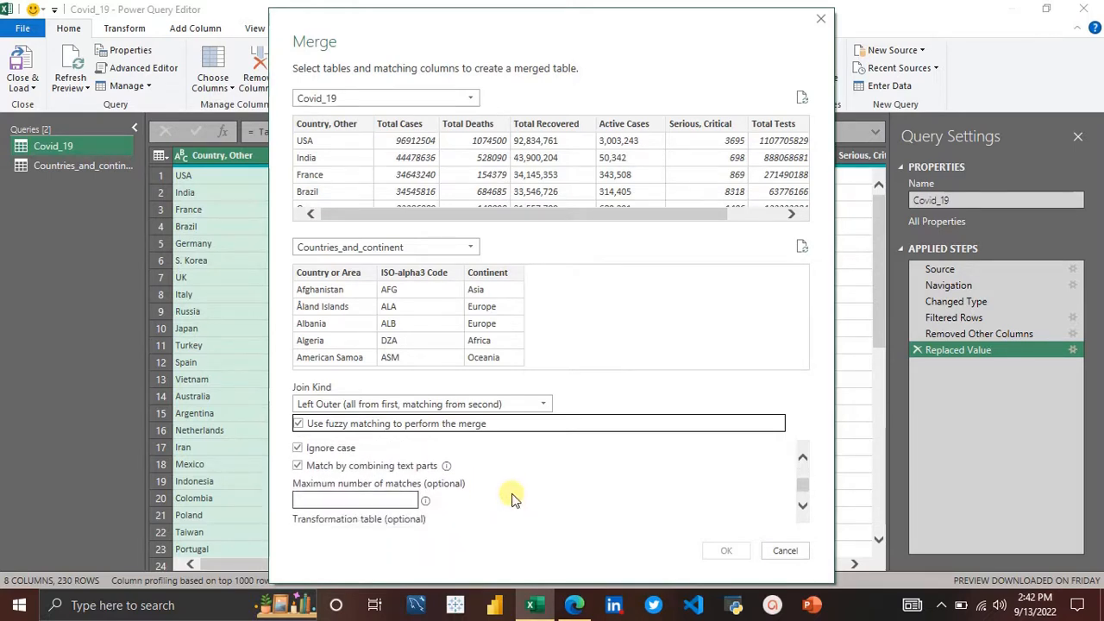
scroll(512, 498, "up", 1)
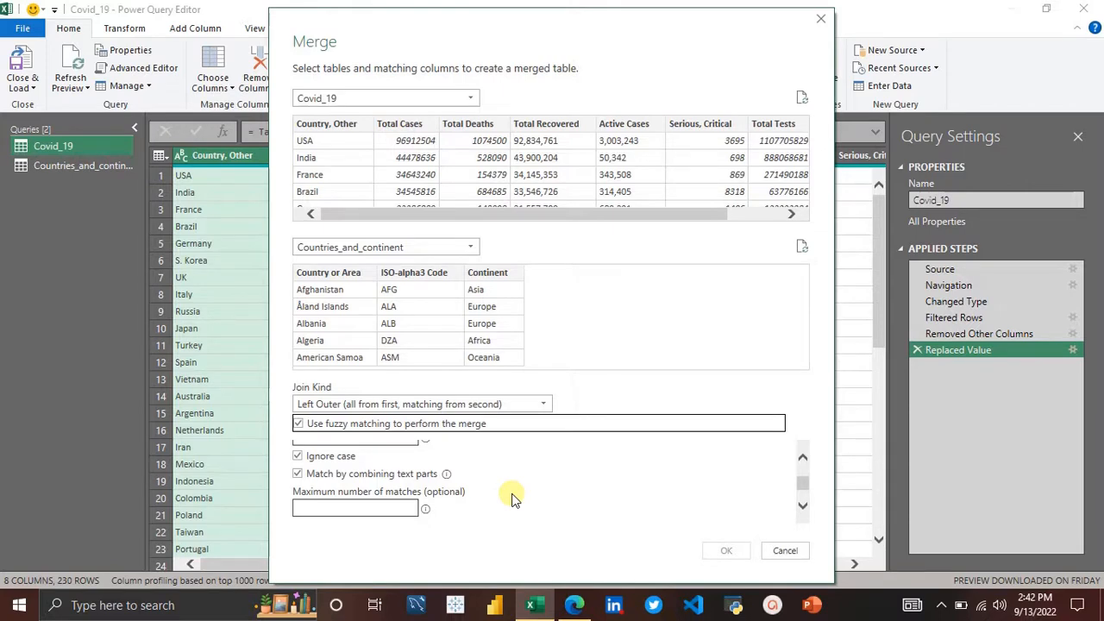
scroll(512, 499, "up", 1)
scroll(512, 499, "up", 2)
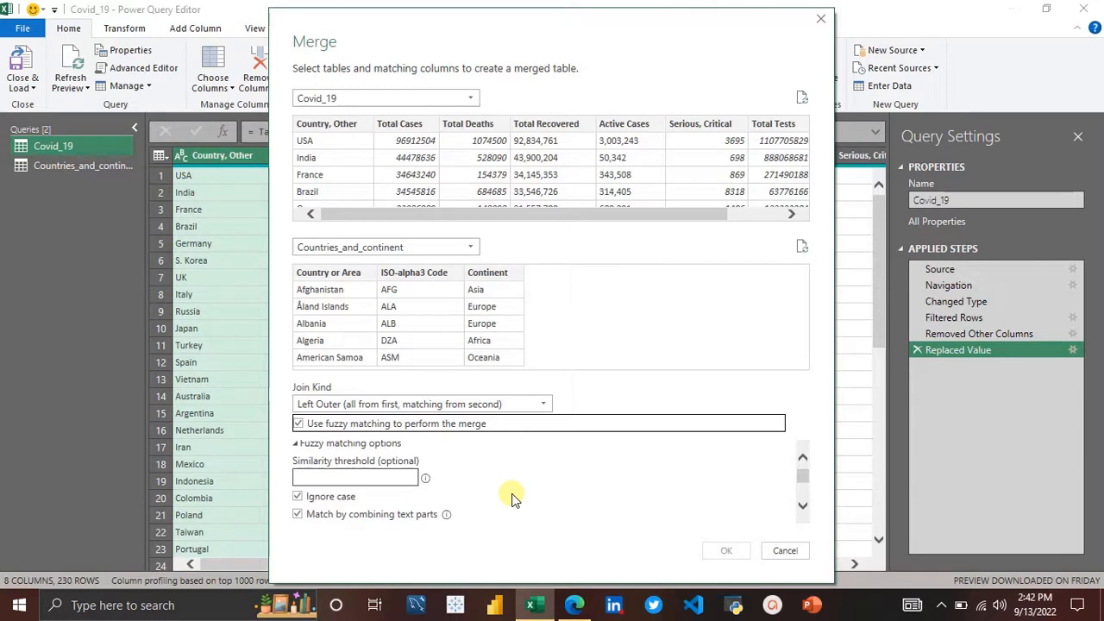
scroll(513, 499, "up", 1)
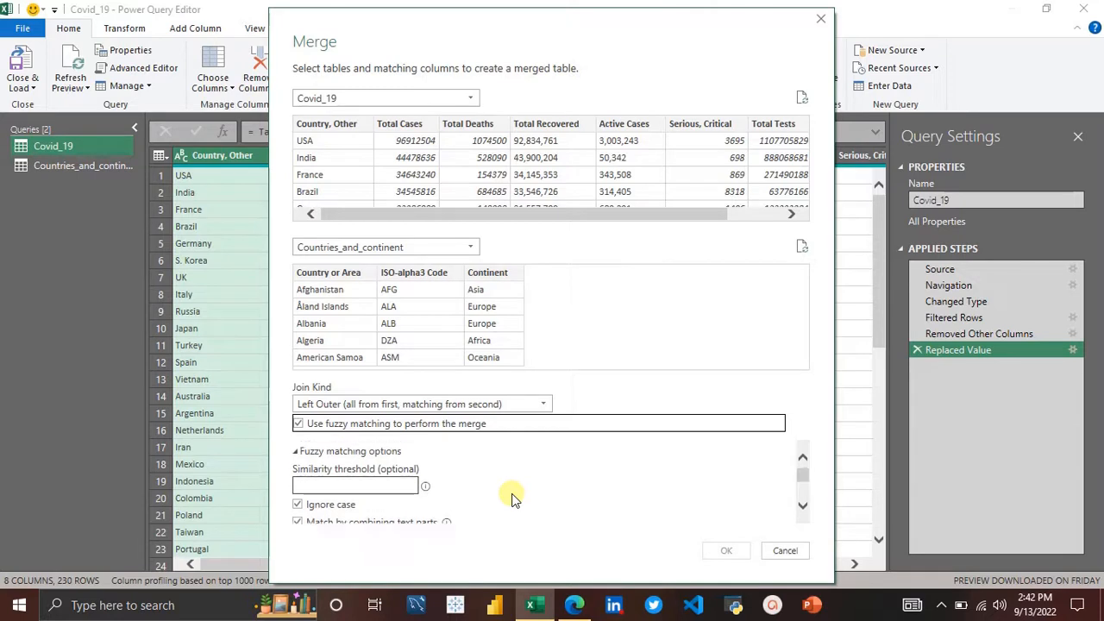
left_click(401, 482)
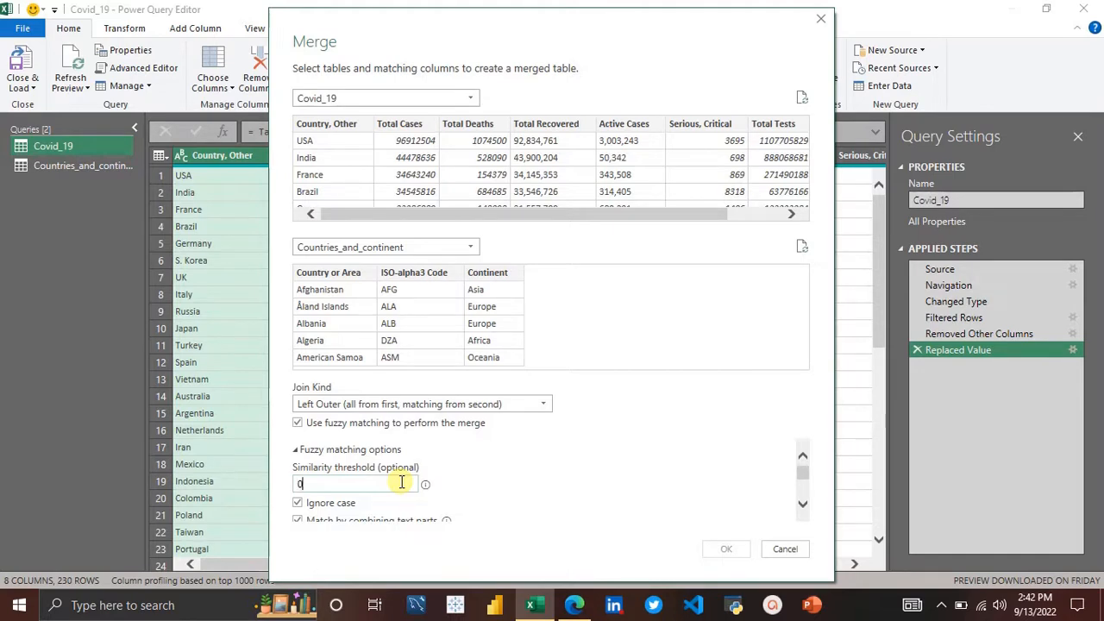
type("0")
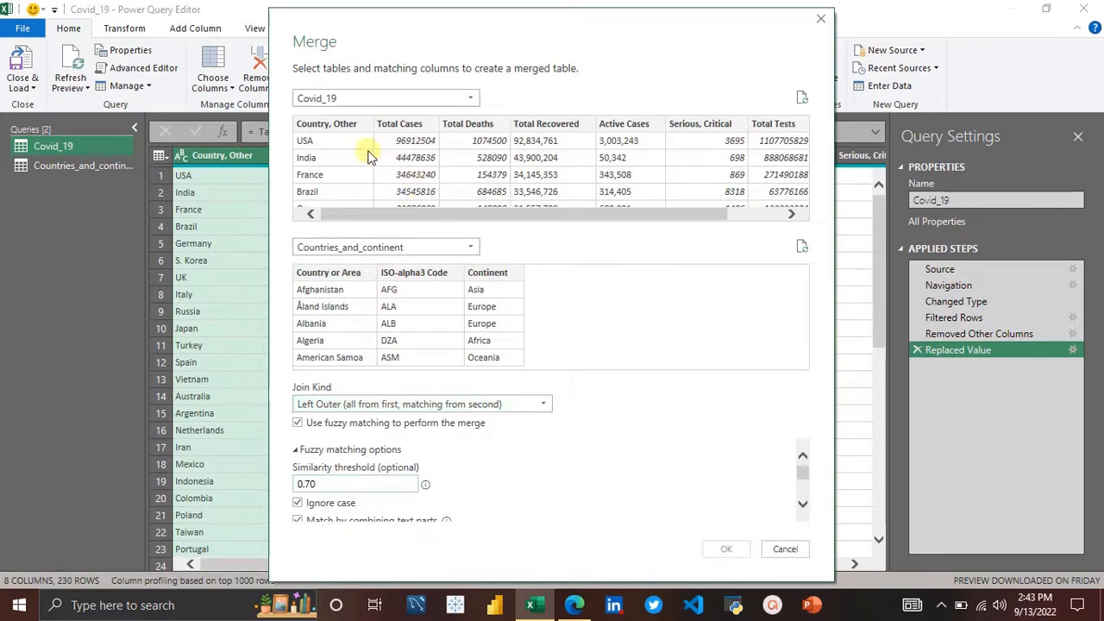
Step: Match Country, Other with Country or Area and dismiss the privacy levels dialog
left_click(321, 123)
left_click(356, 273)
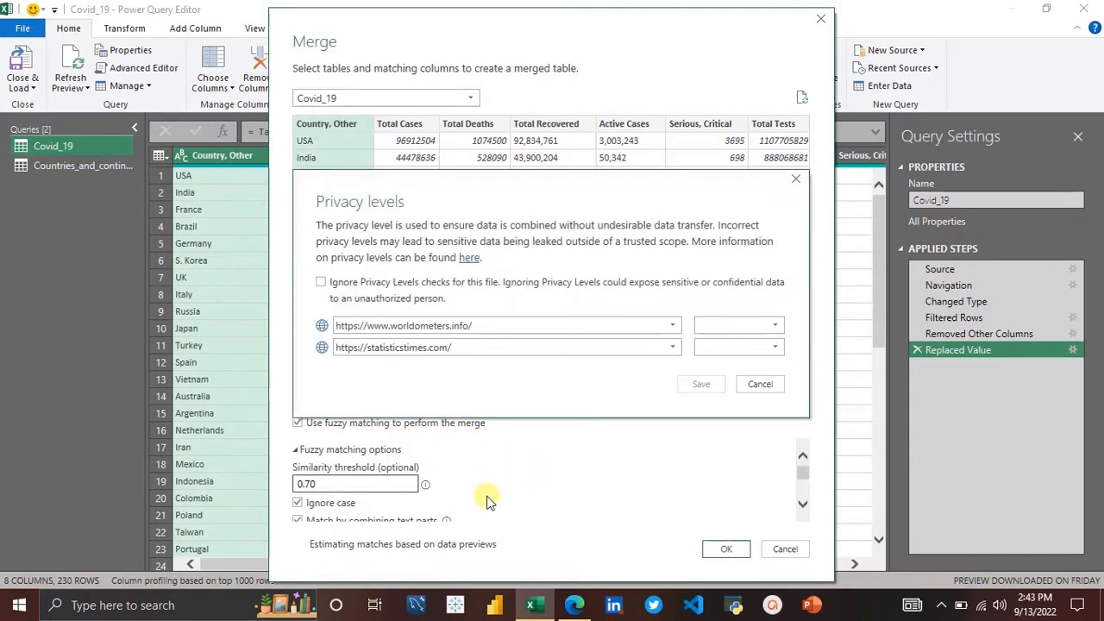
left_click(772, 385)
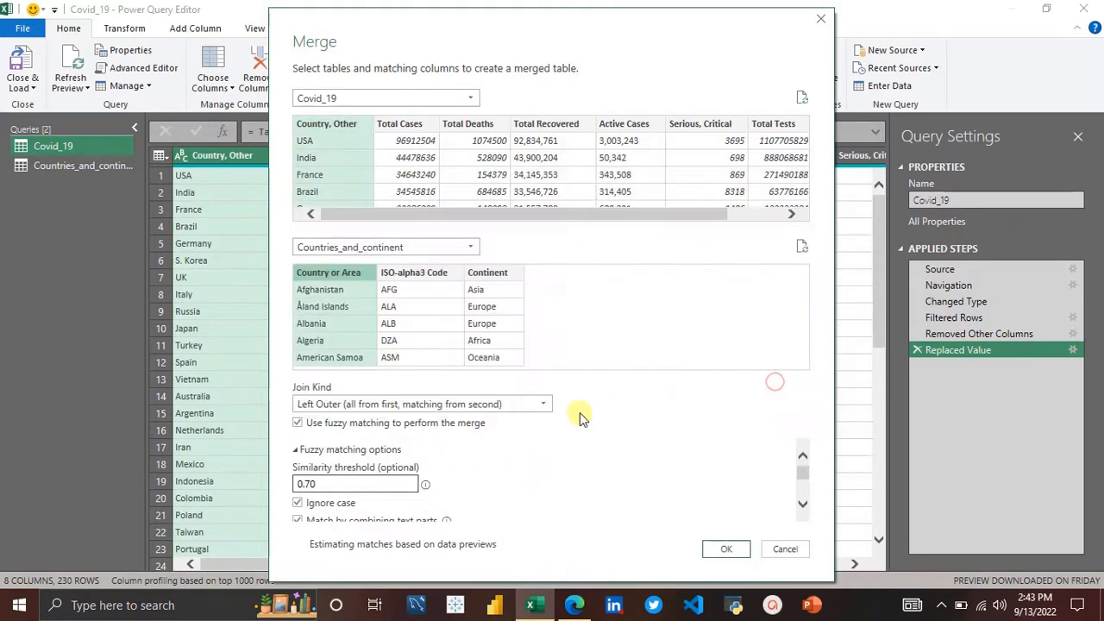
Step: Turn fuzzy matching off and back on, dismissing the privacy levels dialog in between
left_click(298, 423)
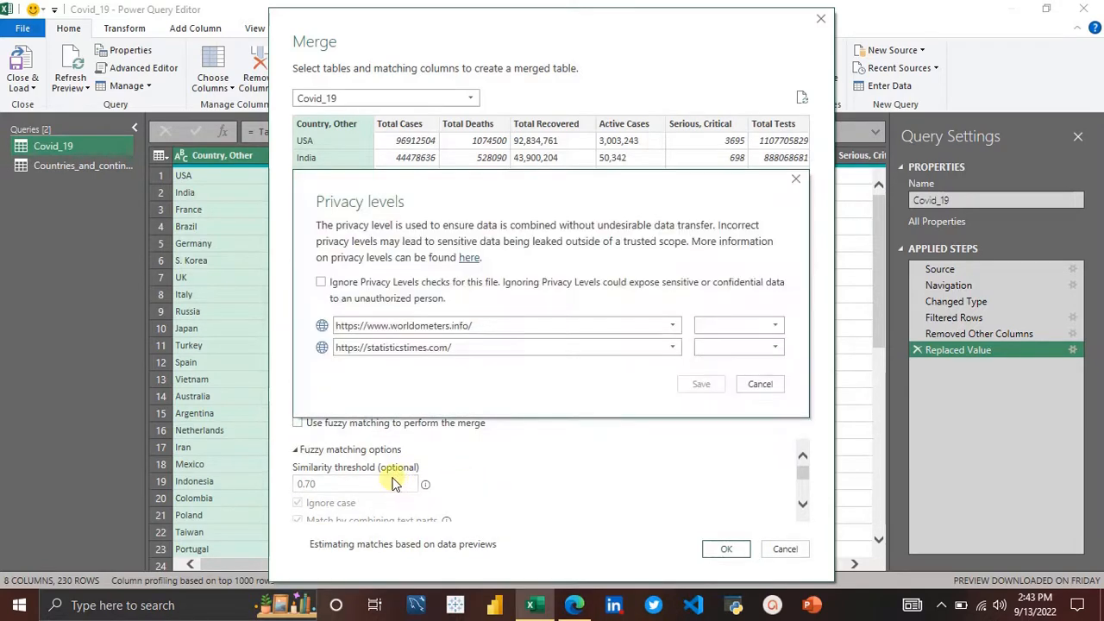
left_click(774, 384)
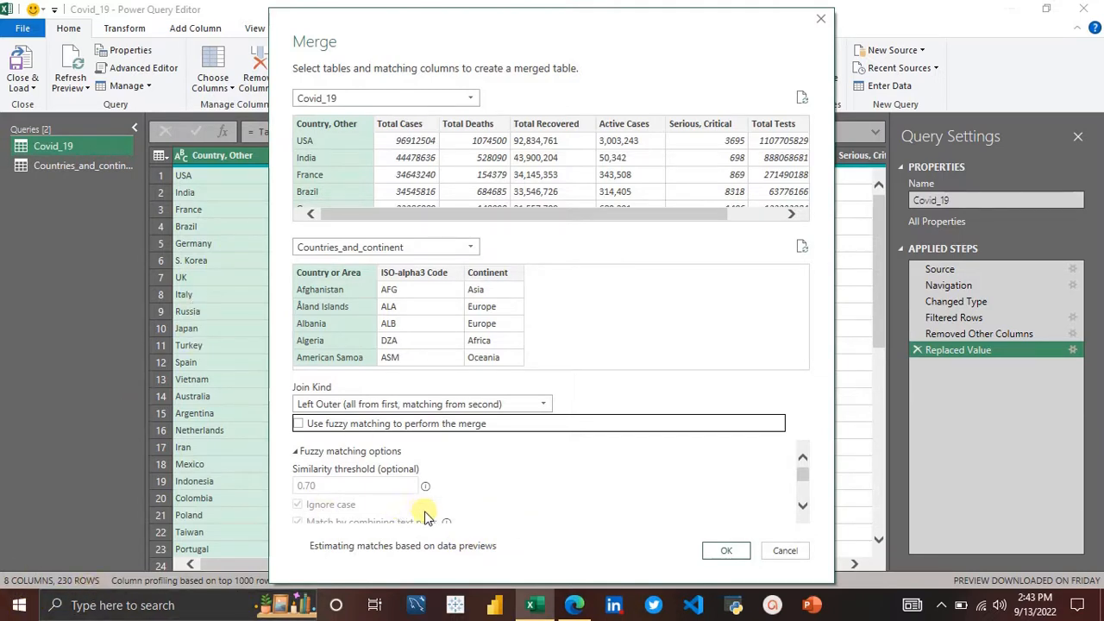
scroll(423, 512, "down", 1)
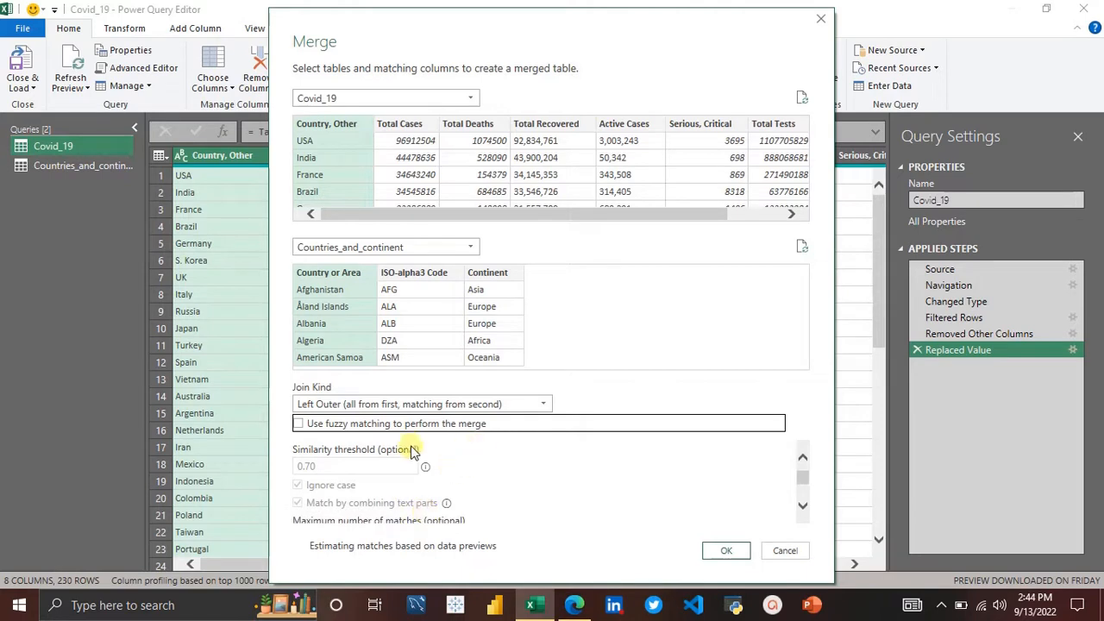
left_click(298, 424)
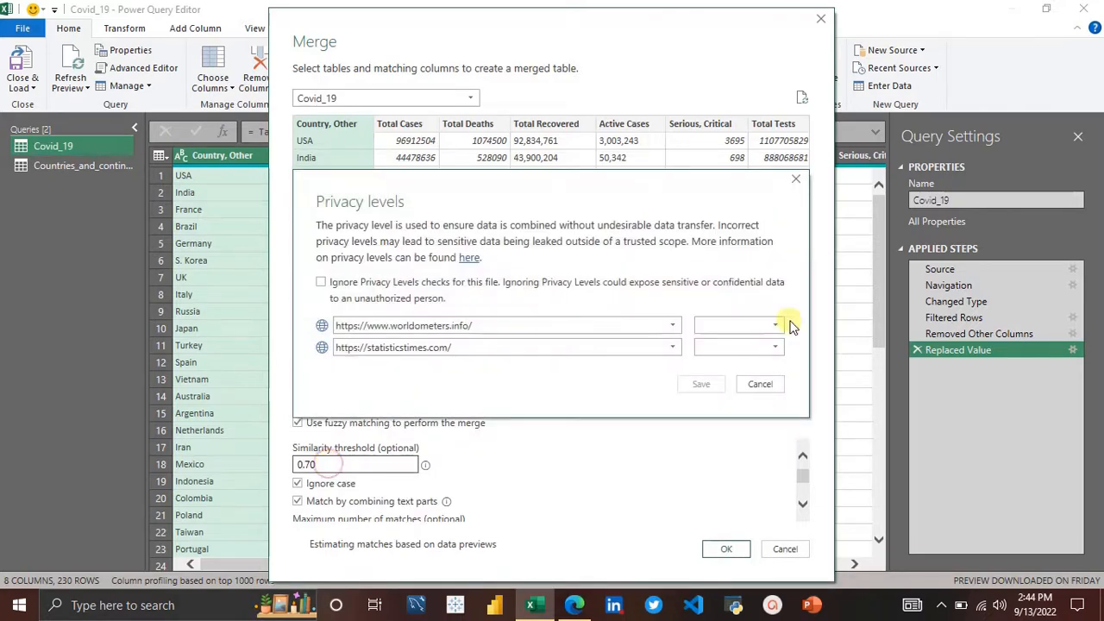
Step: Clear the similarity threshold value, dismissing the privacy levels dialog
left_click(762, 383)
left_click(394, 466)
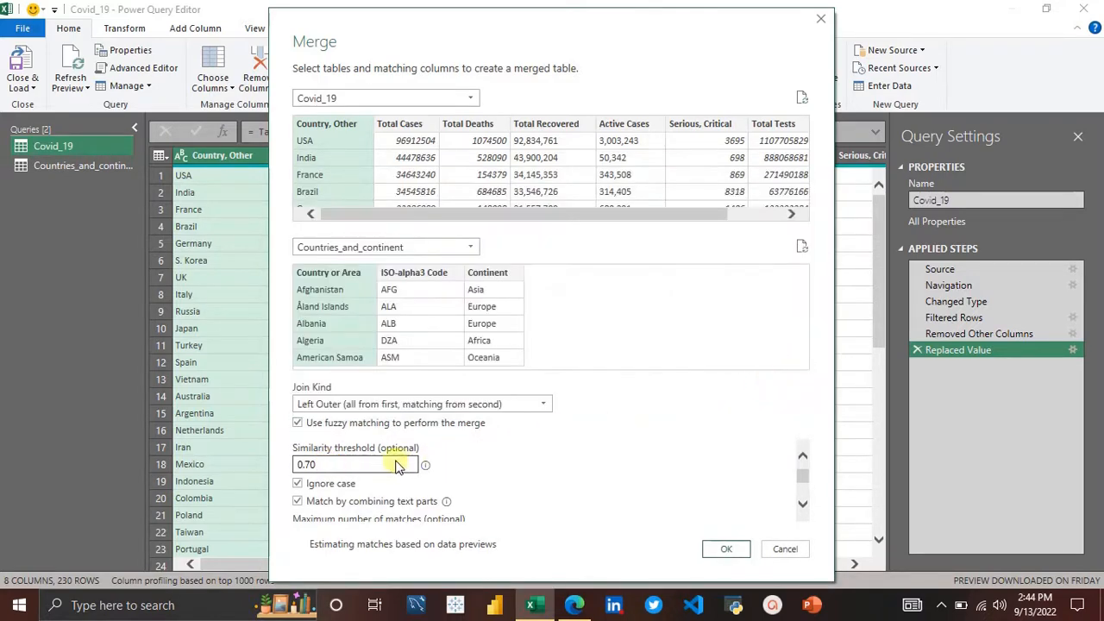
key("BackSpace")
key("BackSpace")
key("BackSpace")
key("BackSpace")
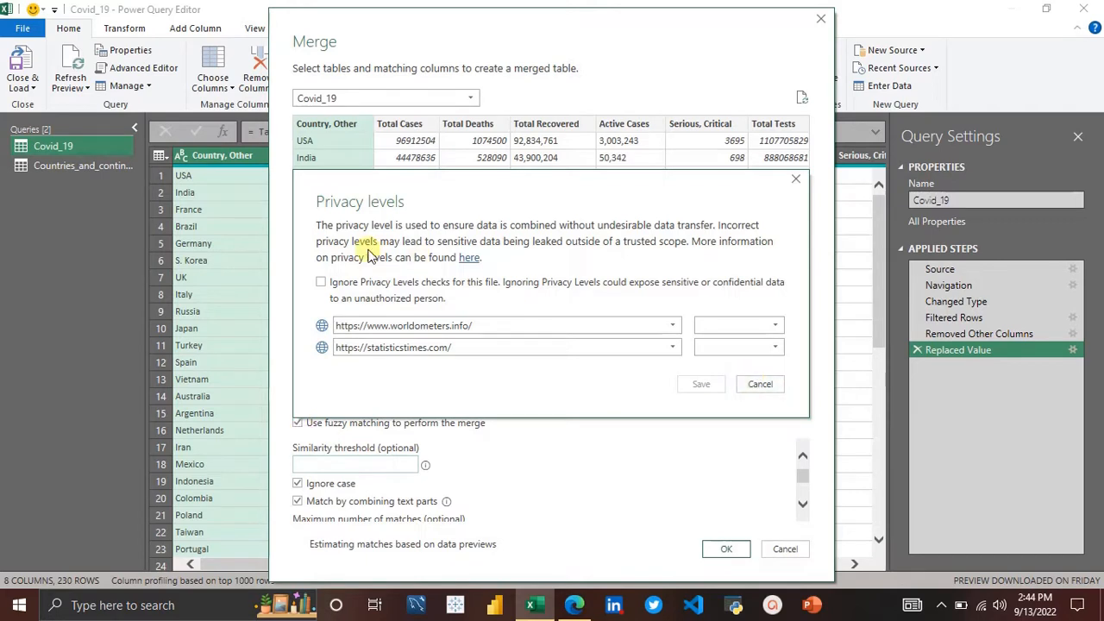
Step: Set the file to ignore privacy levels checks and save the privacy levels setting
left_click(320, 283)
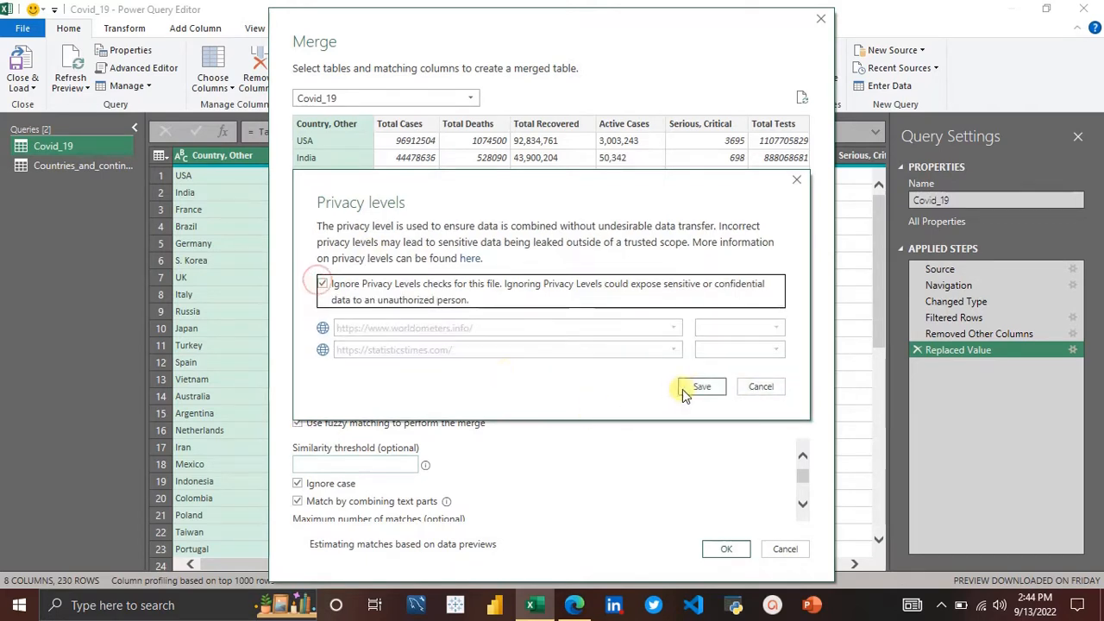
left_click(719, 388)
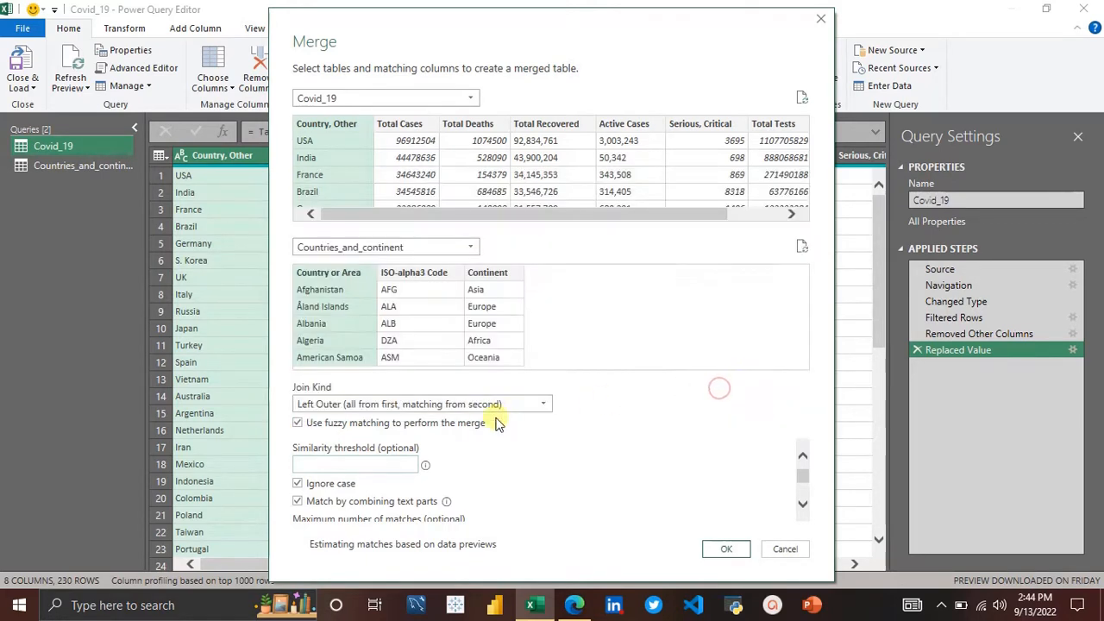
Step: Toggle fuzzy matching off and on and set the similarity threshold to 0.70
left_click(297, 423)
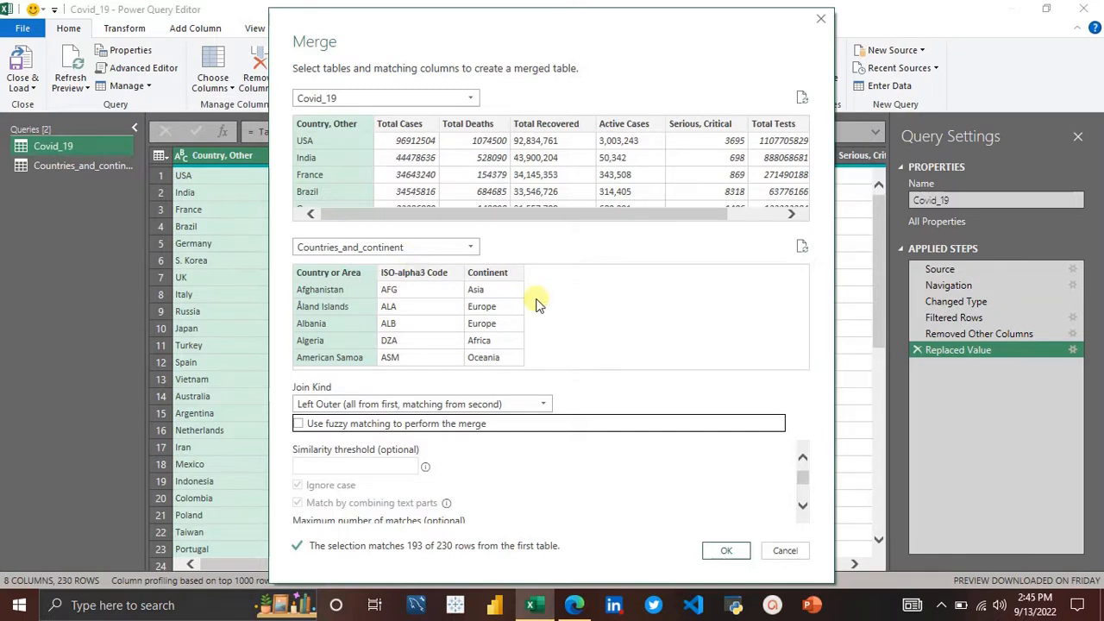
left_click(298, 424)
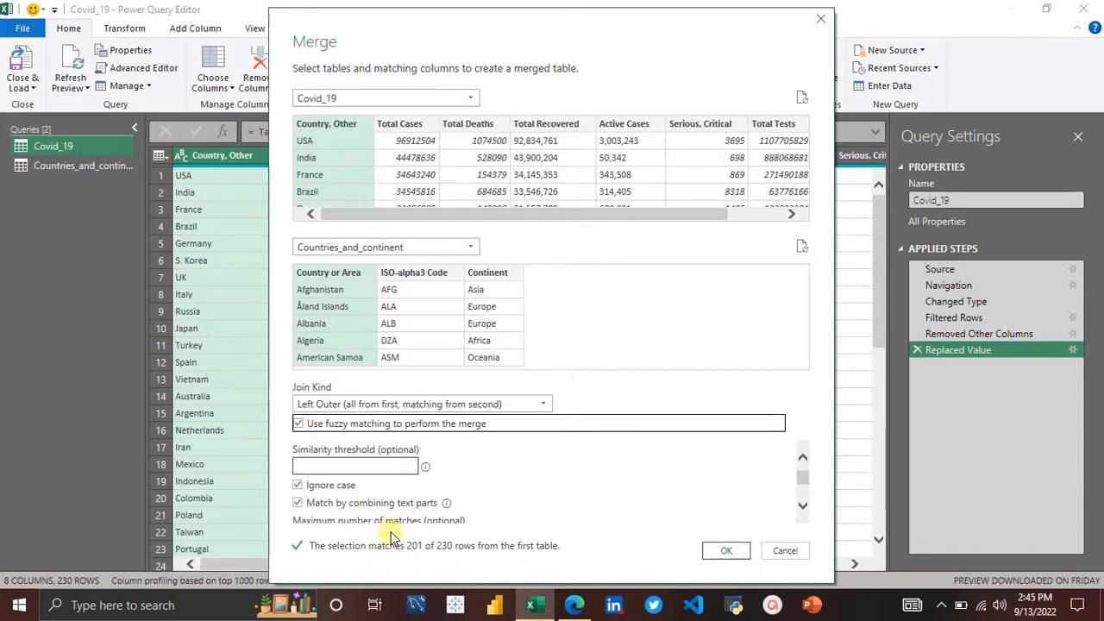
left_click(368, 464)
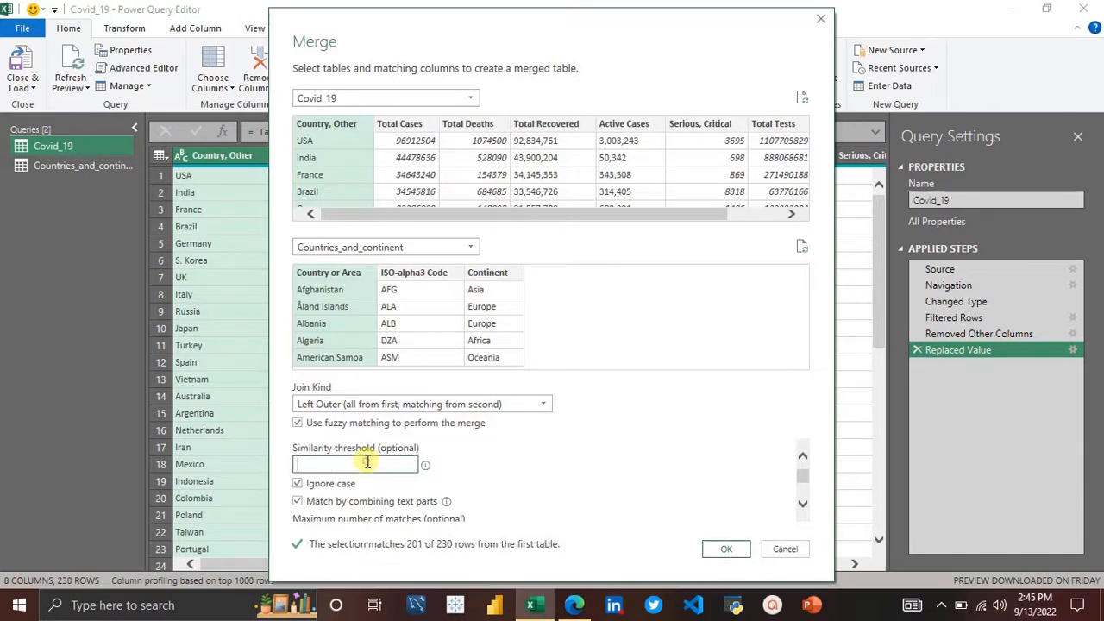
type("0.70")
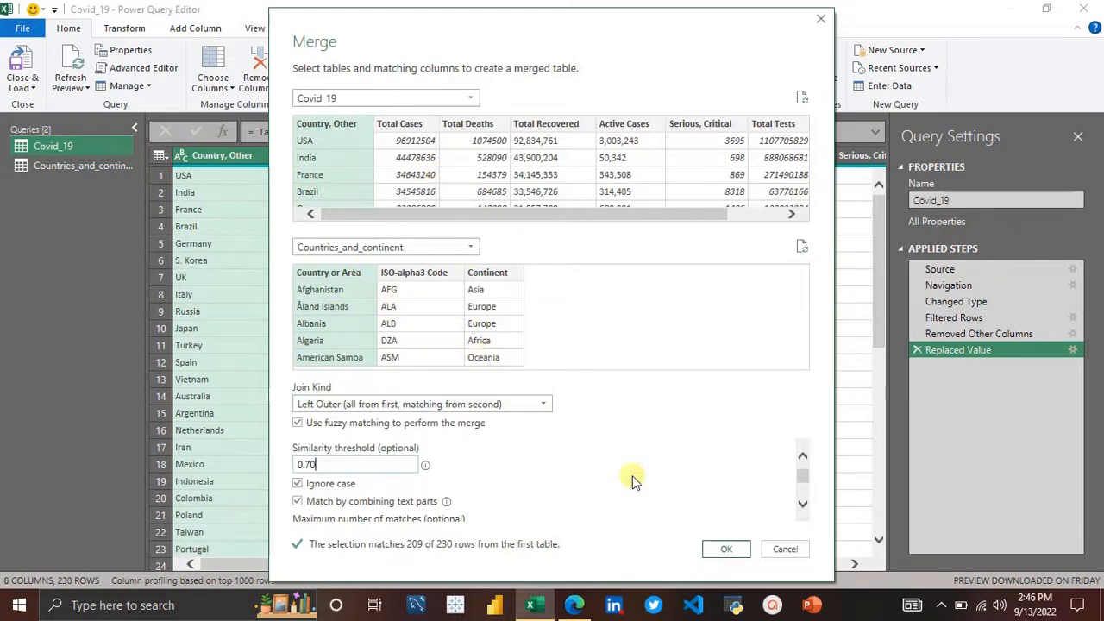
Step: Confirm the fuzzy merge into a new query and close the preview age notification
left_click(726, 548)
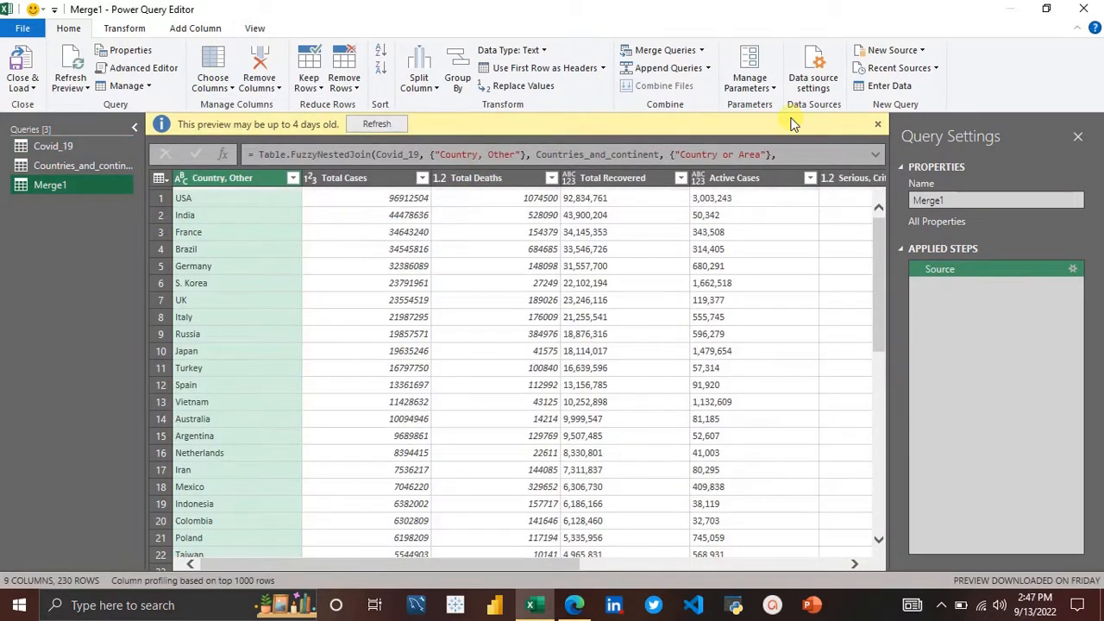
left_click(878, 124)
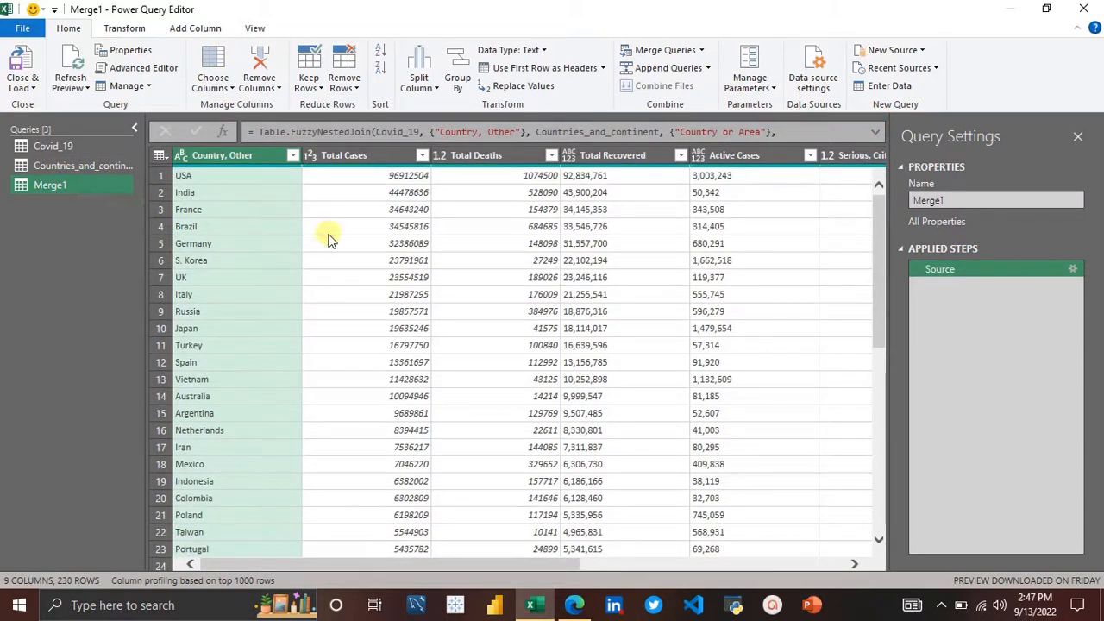
Step: Expand only the Continent column from the Countries_and_continent column, without the original column name as prefix
scroll(328, 239, "right", 6)
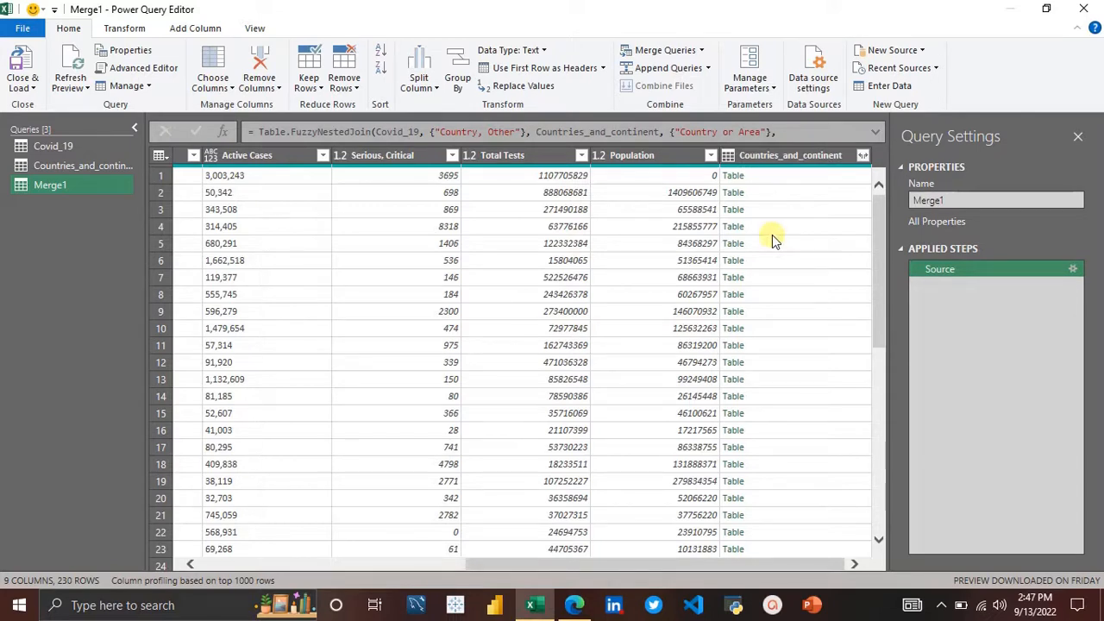
left_click(863, 156)
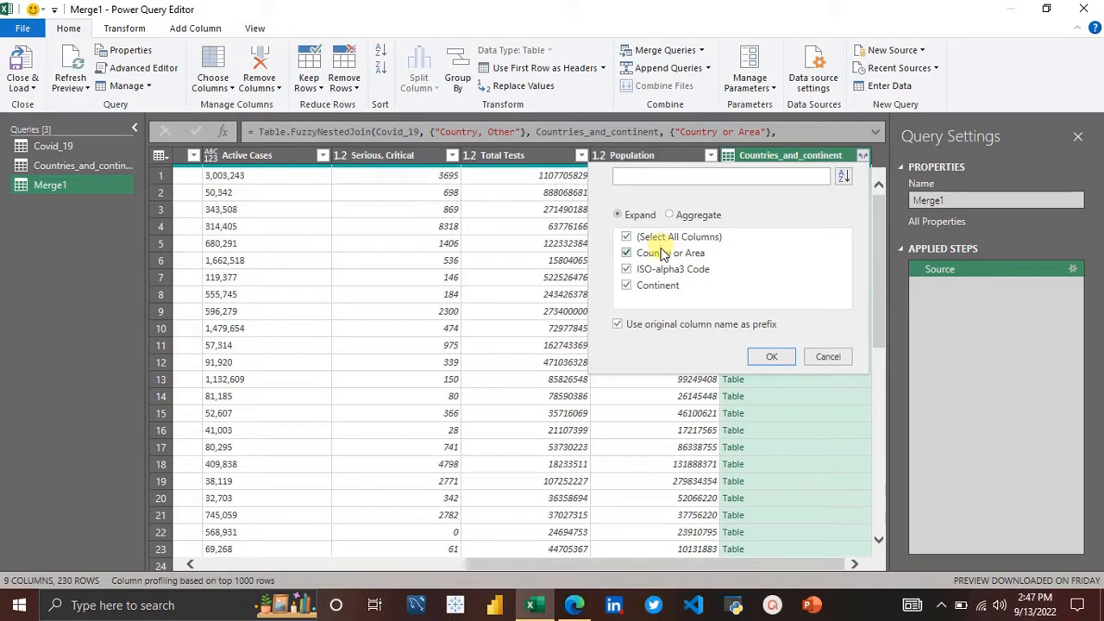
left_click(627, 239)
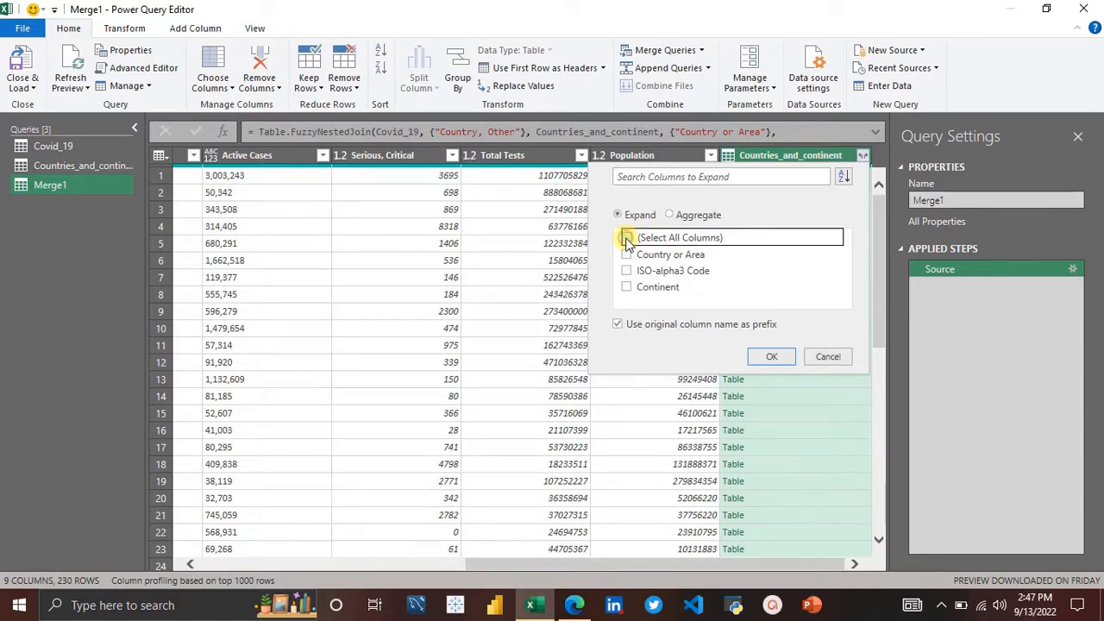
left_click(627, 287)
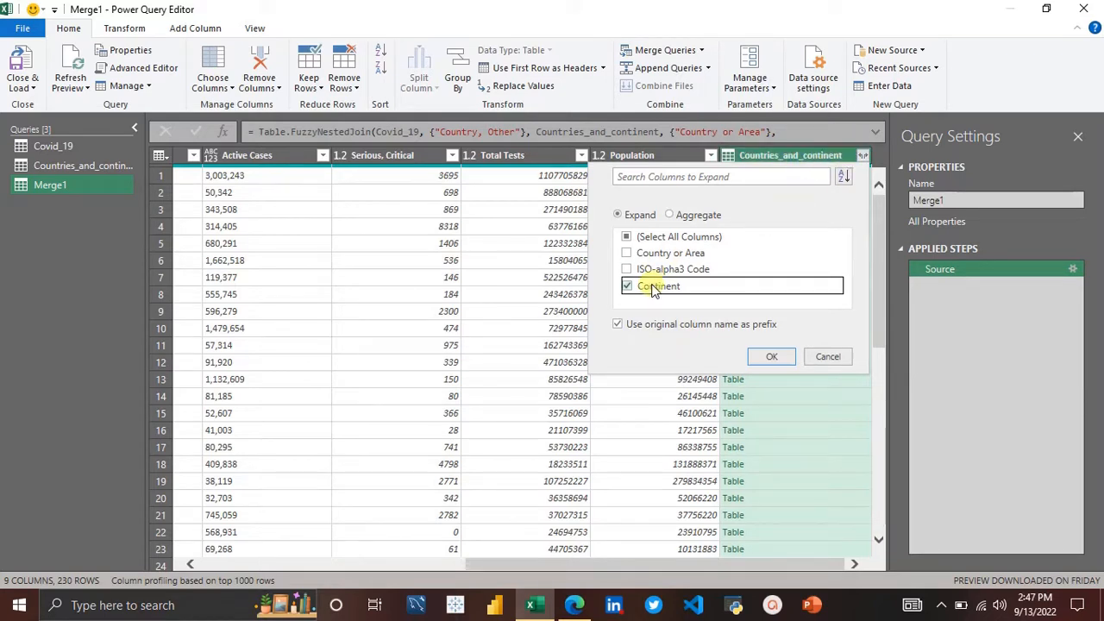
left_click(627, 254)
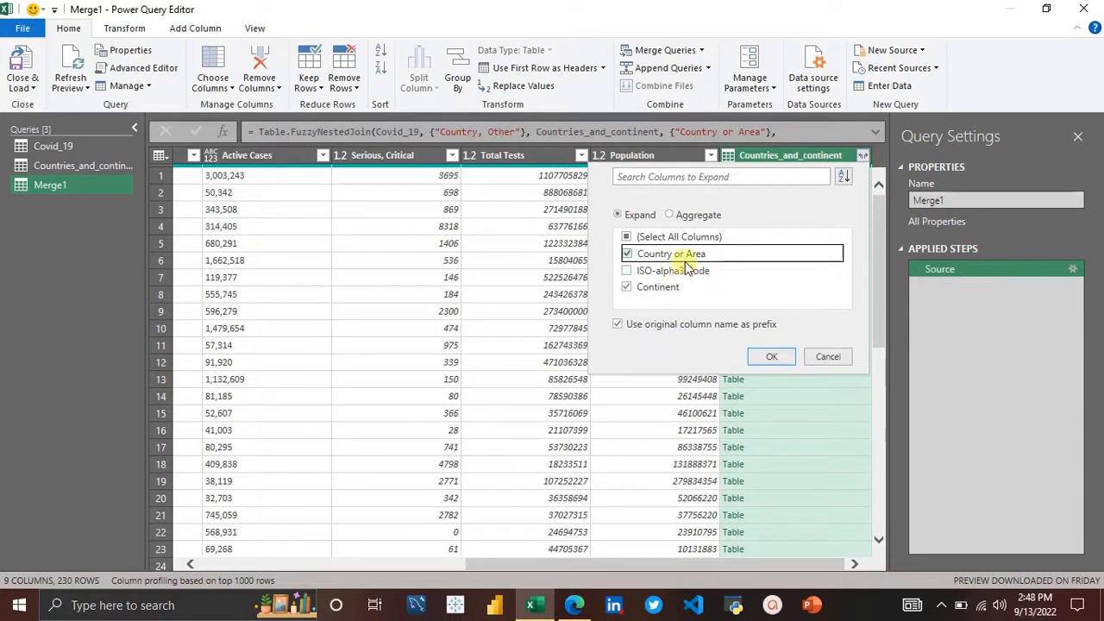
left_click(618, 328)
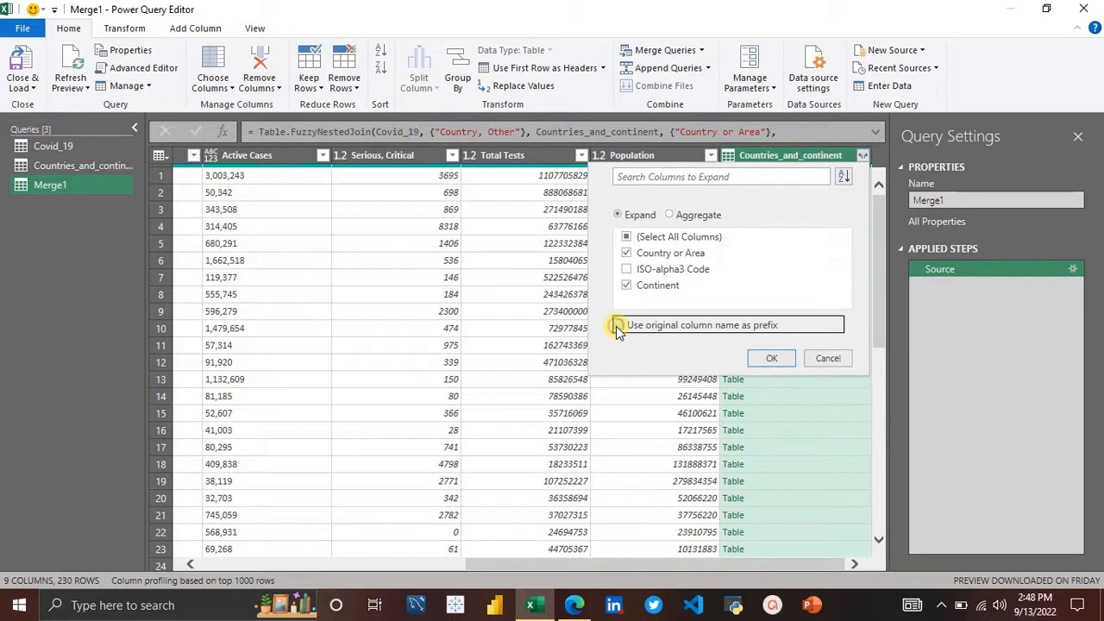
left_click(627, 253)
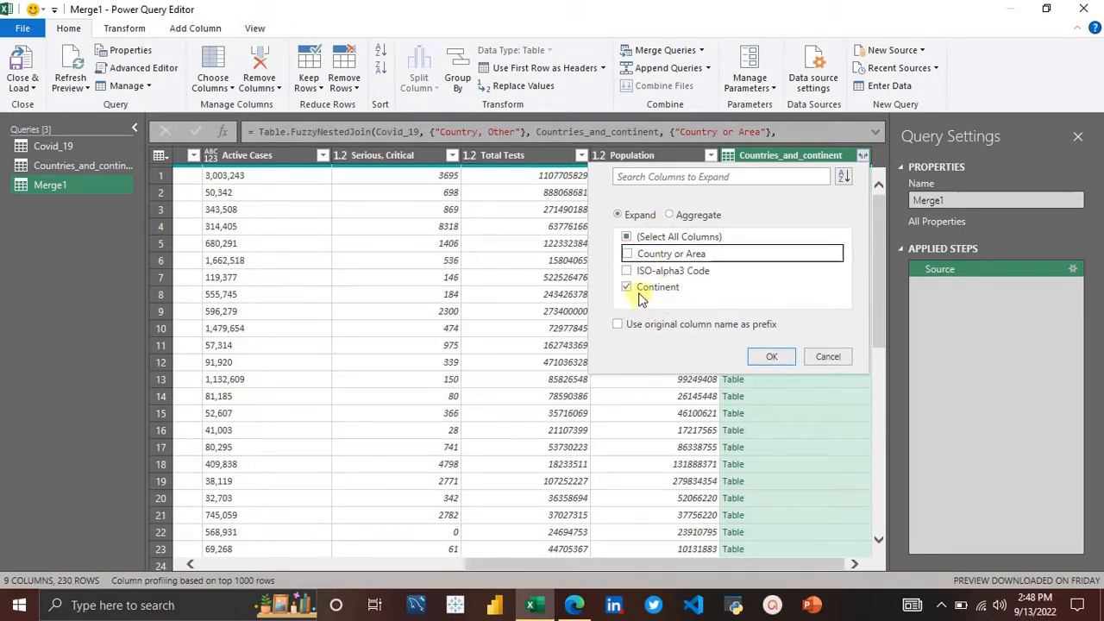
left_click(774, 360)
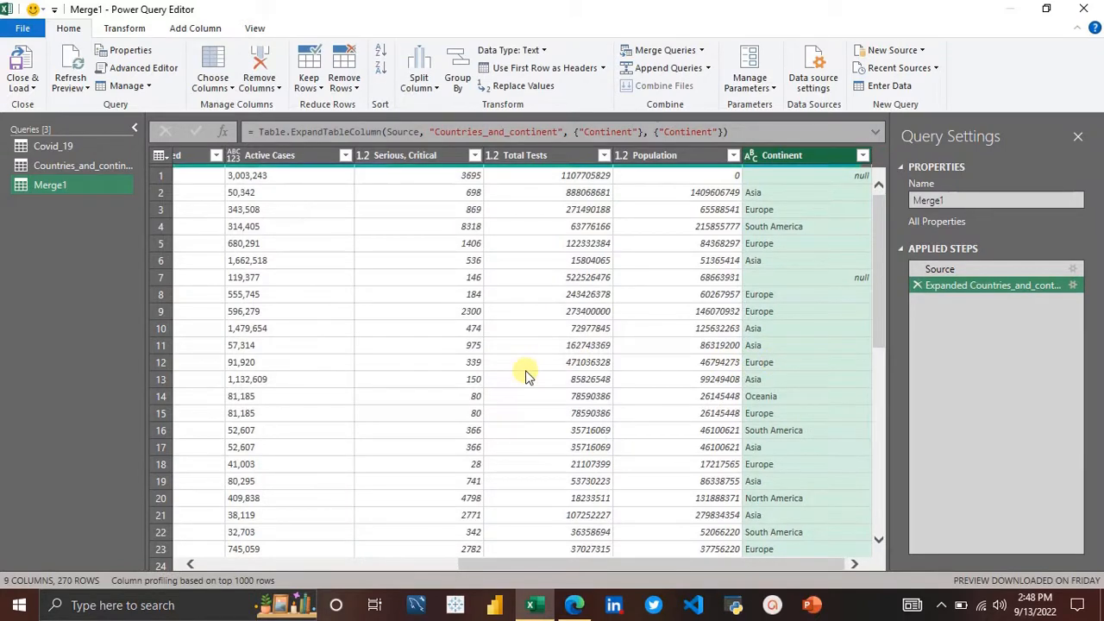
Step: Inspect the merged rows, comparing the first country with its Continent value
scroll(414, 363, "left", 5)
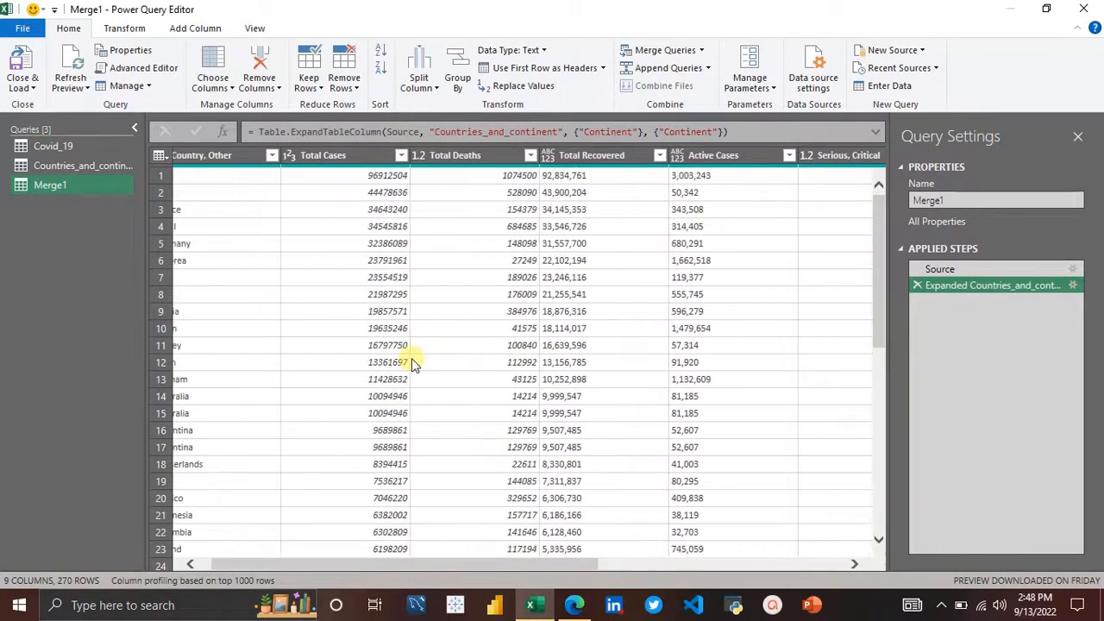
left_click(561, 347)
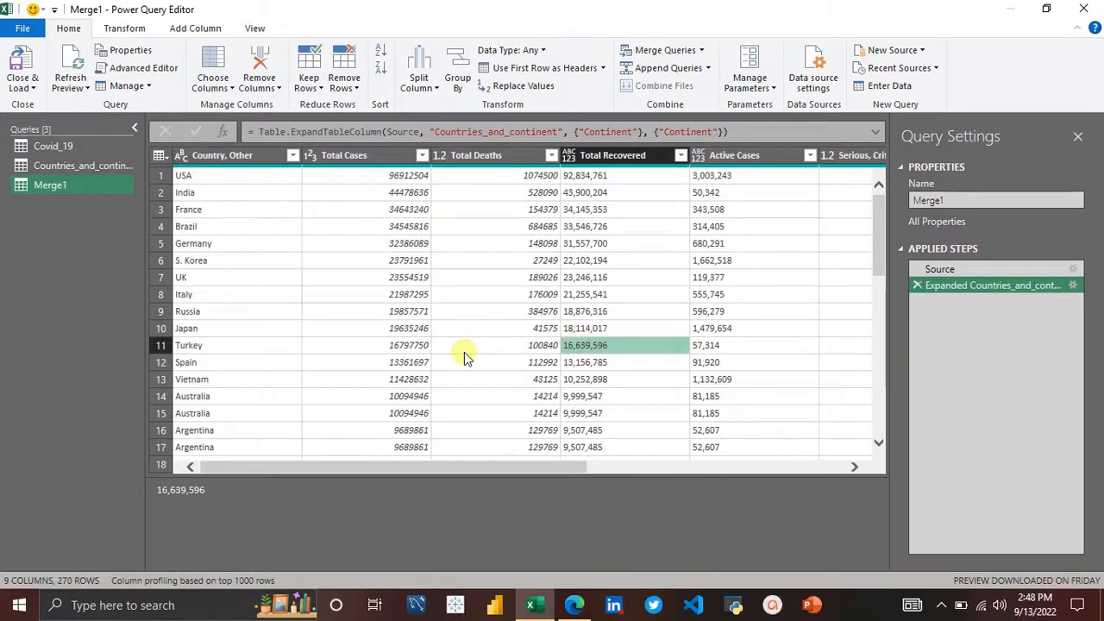
left_click(265, 180)
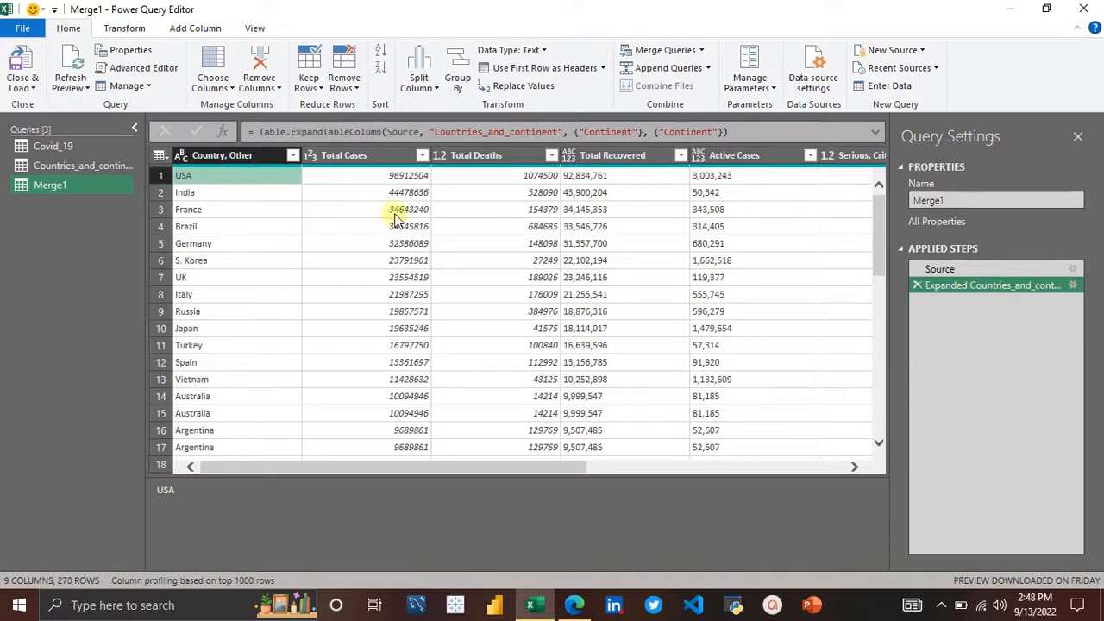
scroll(414, 228, "right", 6)
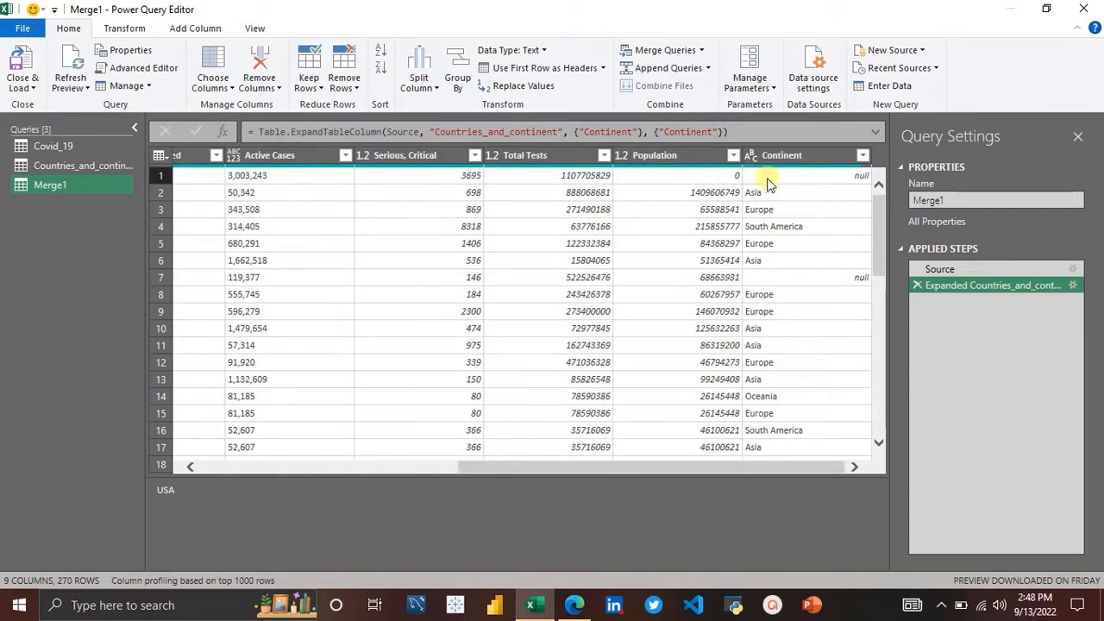
left_click(823, 175)
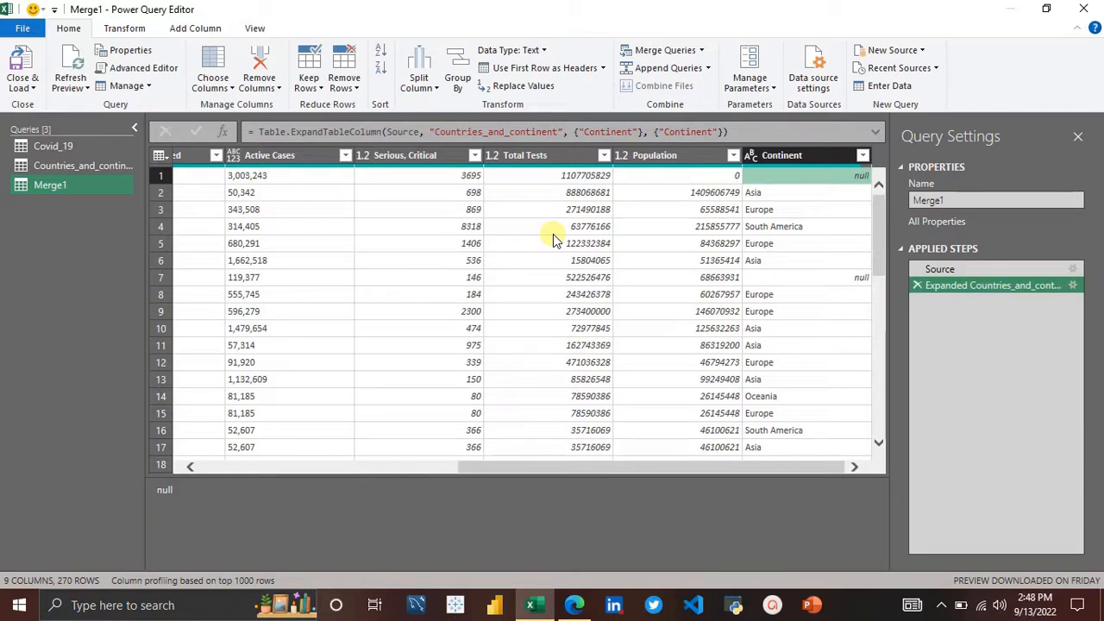
scroll(421, 274, "left", 5)
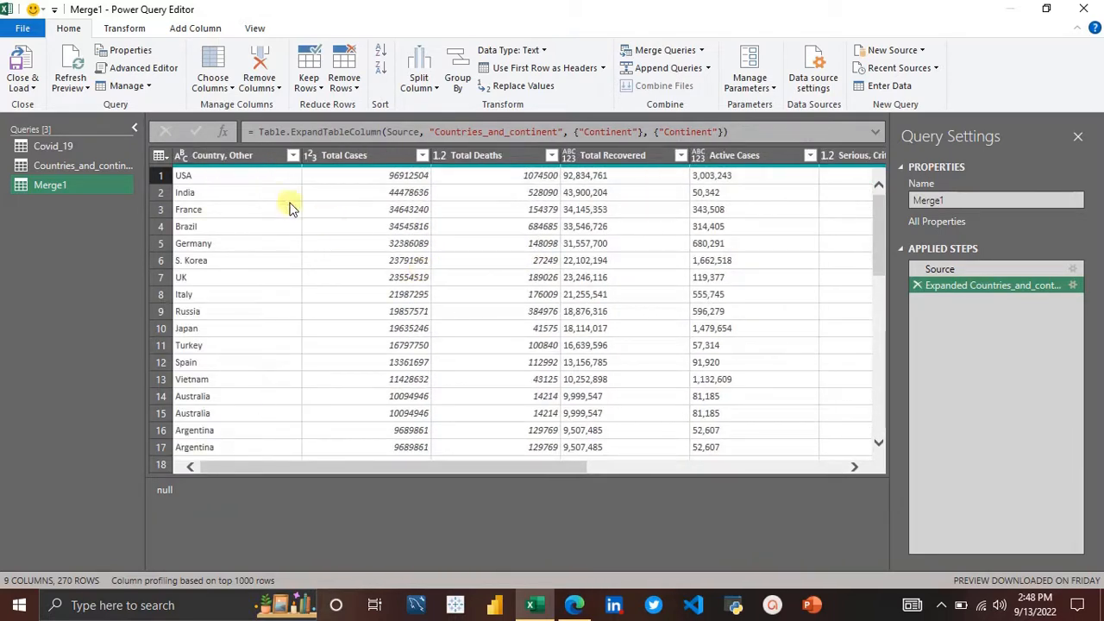
left_click(209, 171)
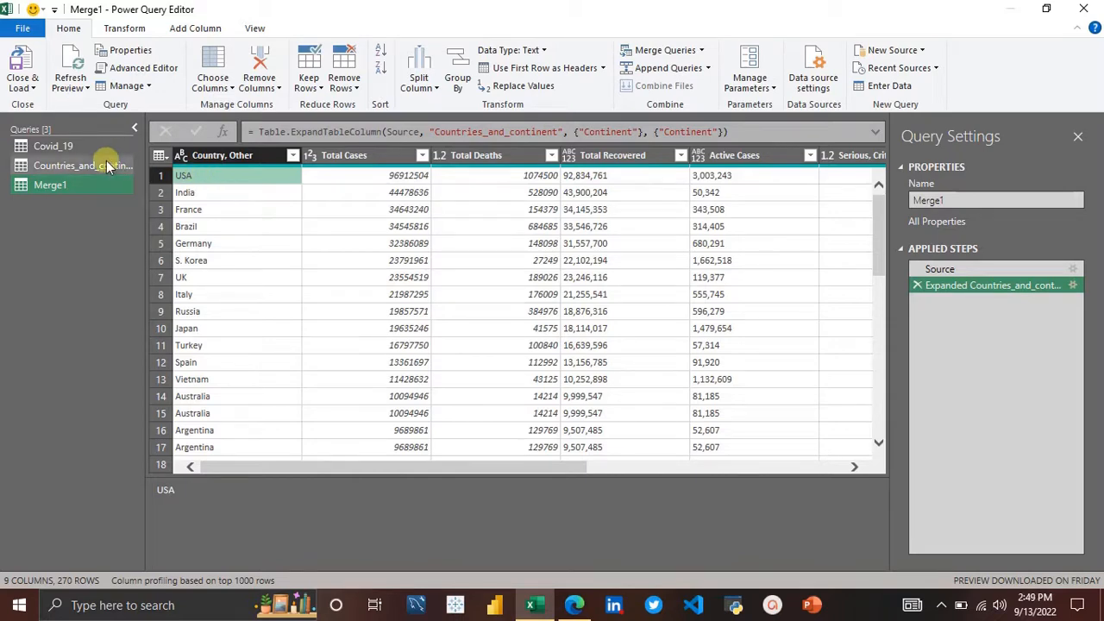
Step: Look up the United States entry in the Countries_and_continent lookup table and return to the merged query's Continent column
left_click(83, 165)
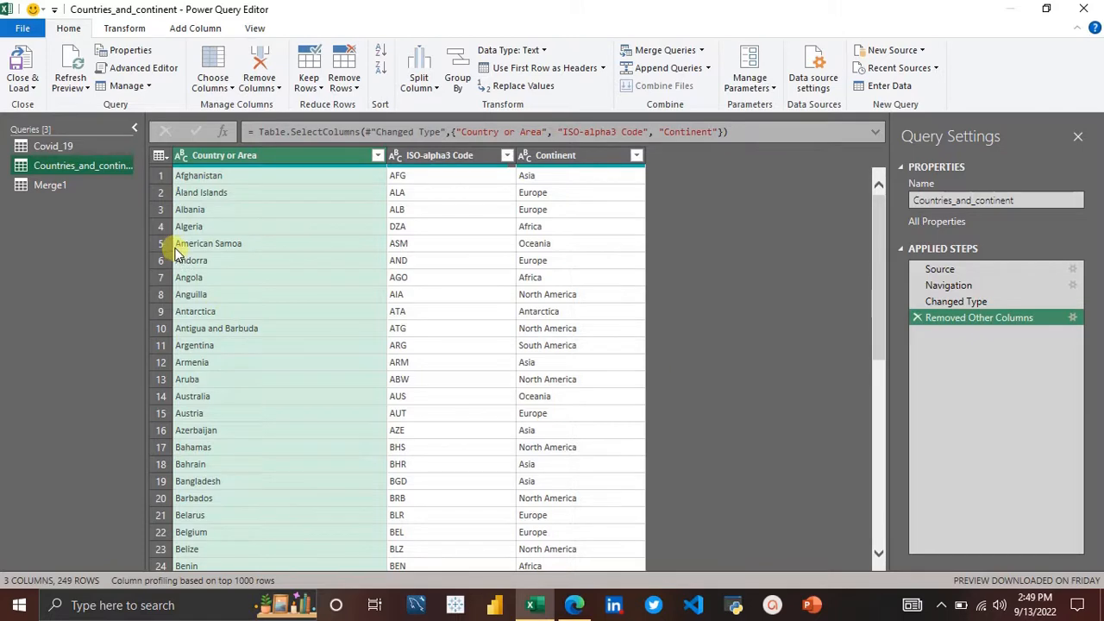
left_click(52, 146)
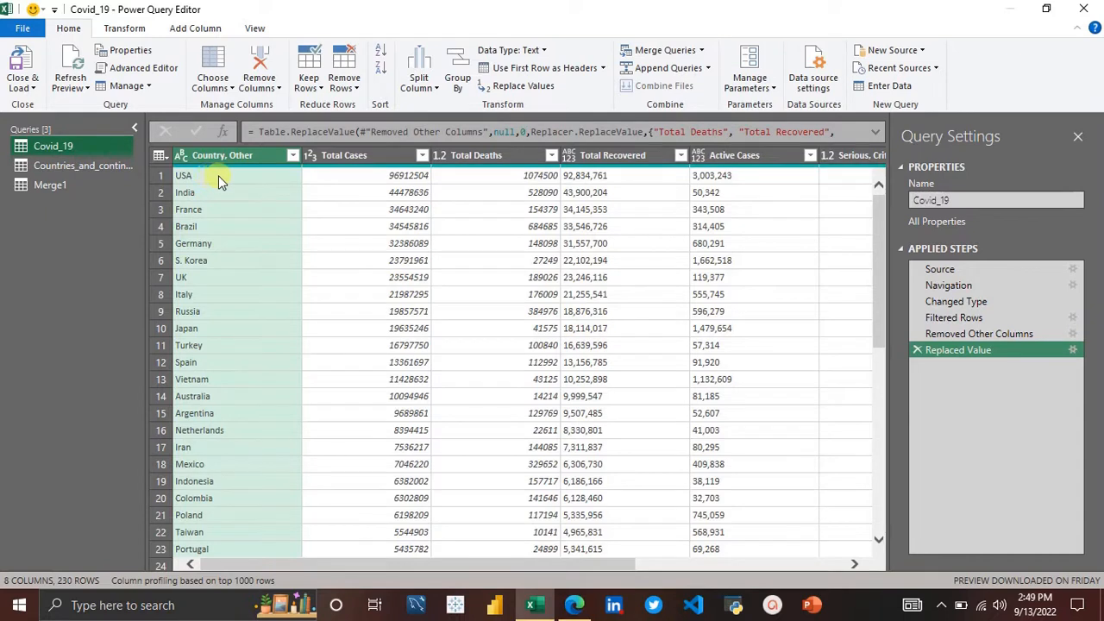
left_click(207, 175)
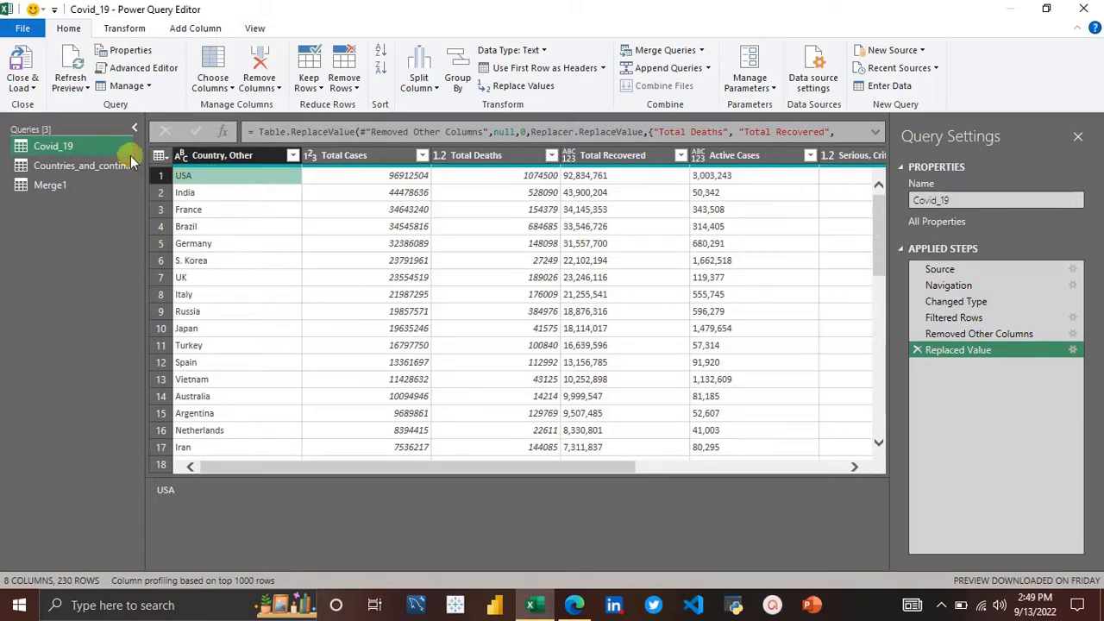
left_click(75, 163)
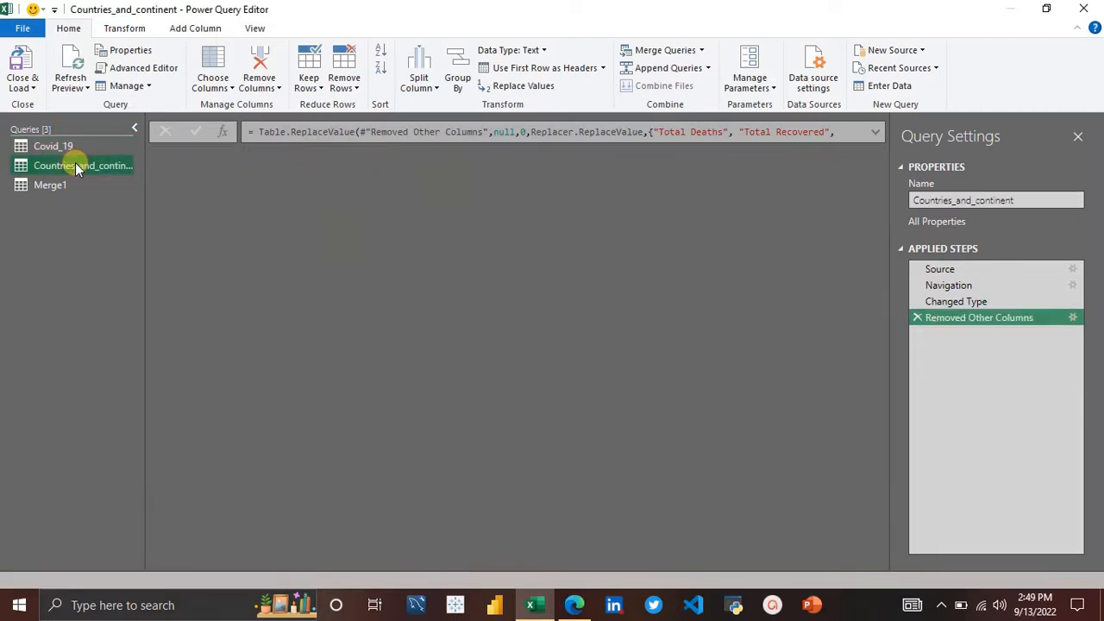
scroll(341, 393, "down", 2)
scroll(340, 392, "down", 7)
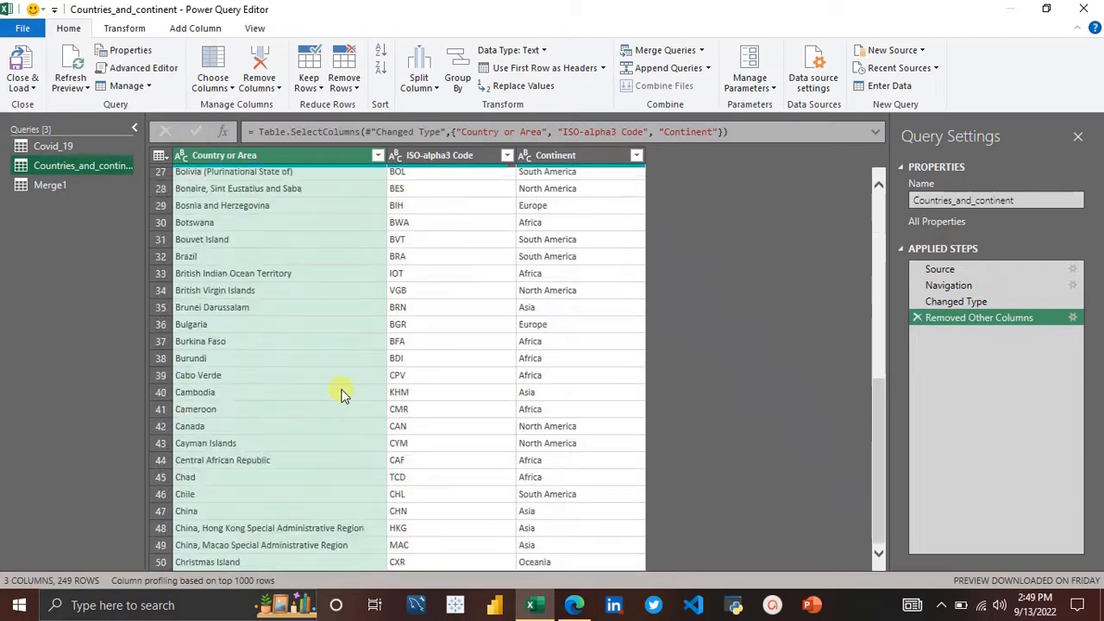
scroll(306, 544, "down", 20)
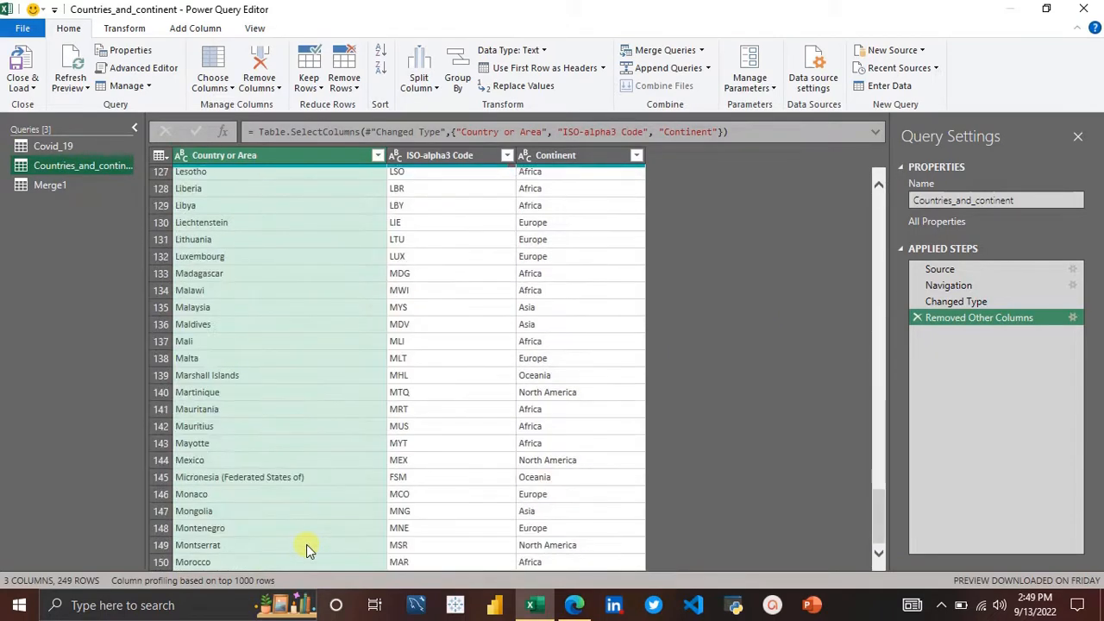
scroll(306, 544, "down", 16)
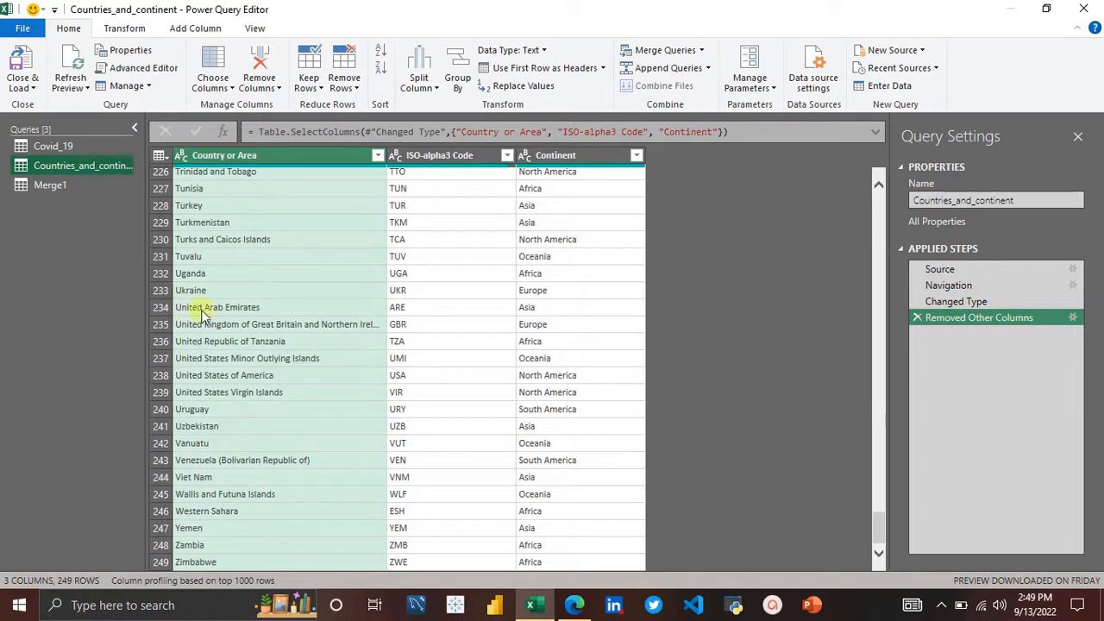
left_click(212, 379)
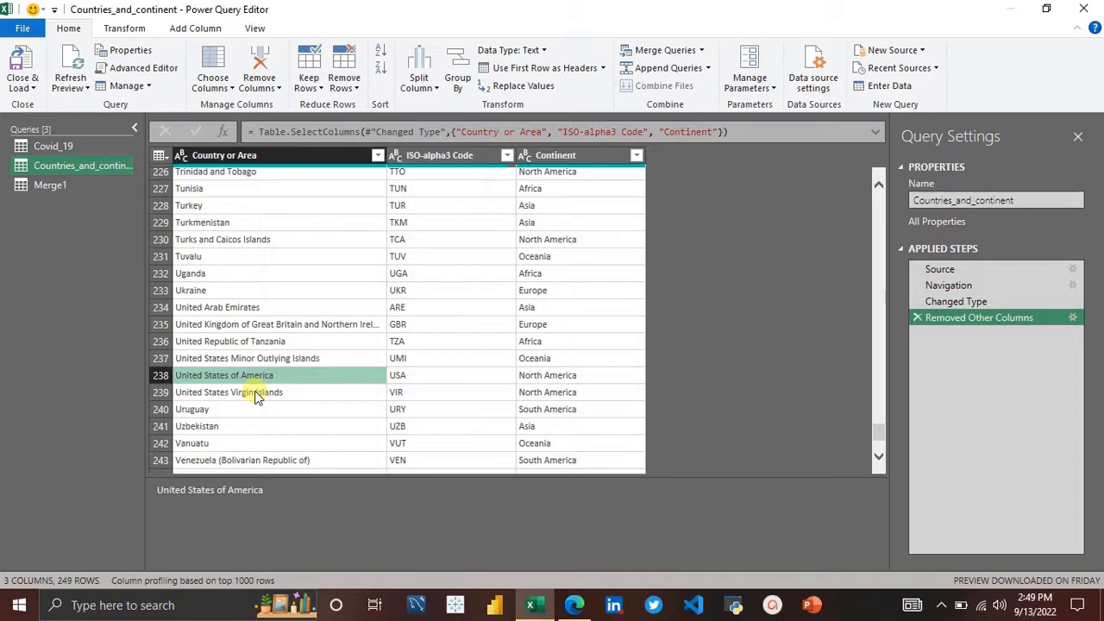
left_click(75, 183)
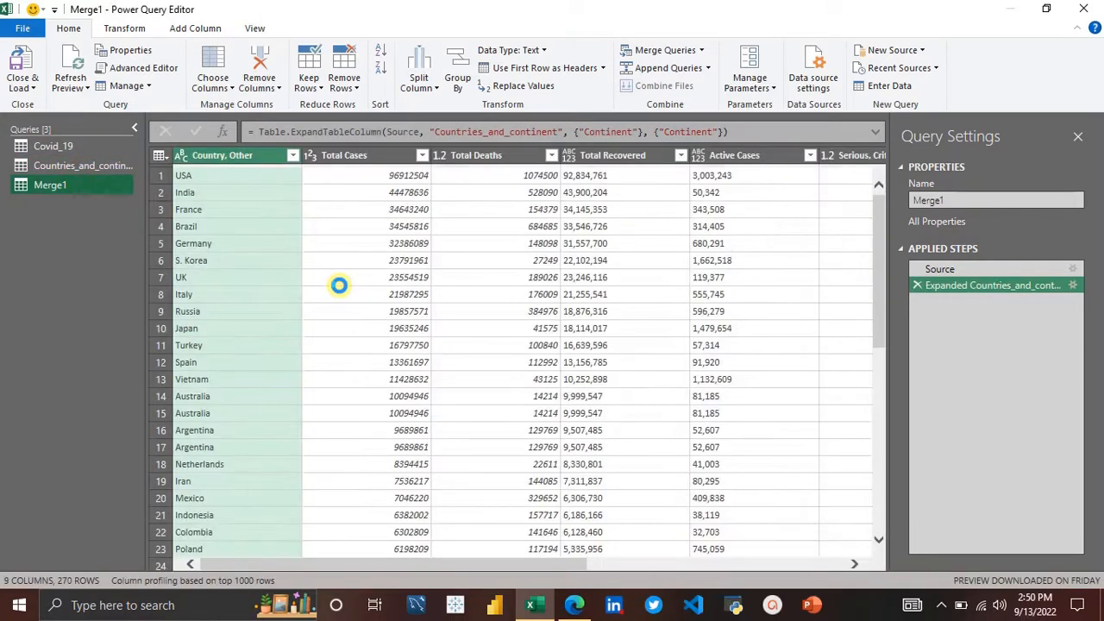
scroll(592, 382, "right", 5)
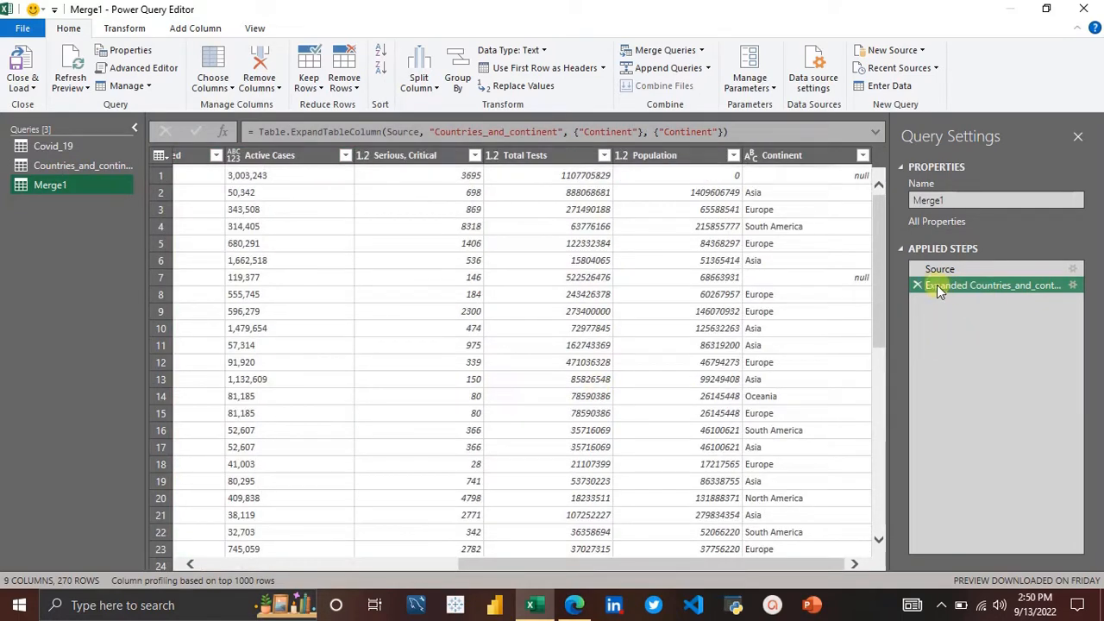
Step: Inspect the merged rows whose Continent is null, comparing their country names and population with the Continent column
left_click(703, 278)
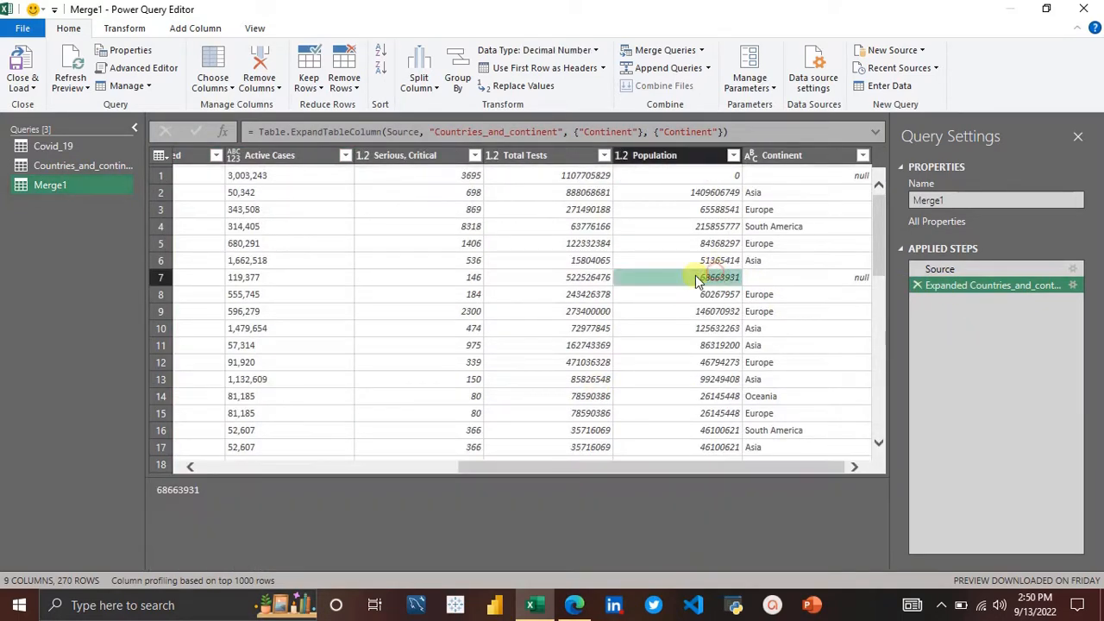
scroll(523, 283, "left", 5)
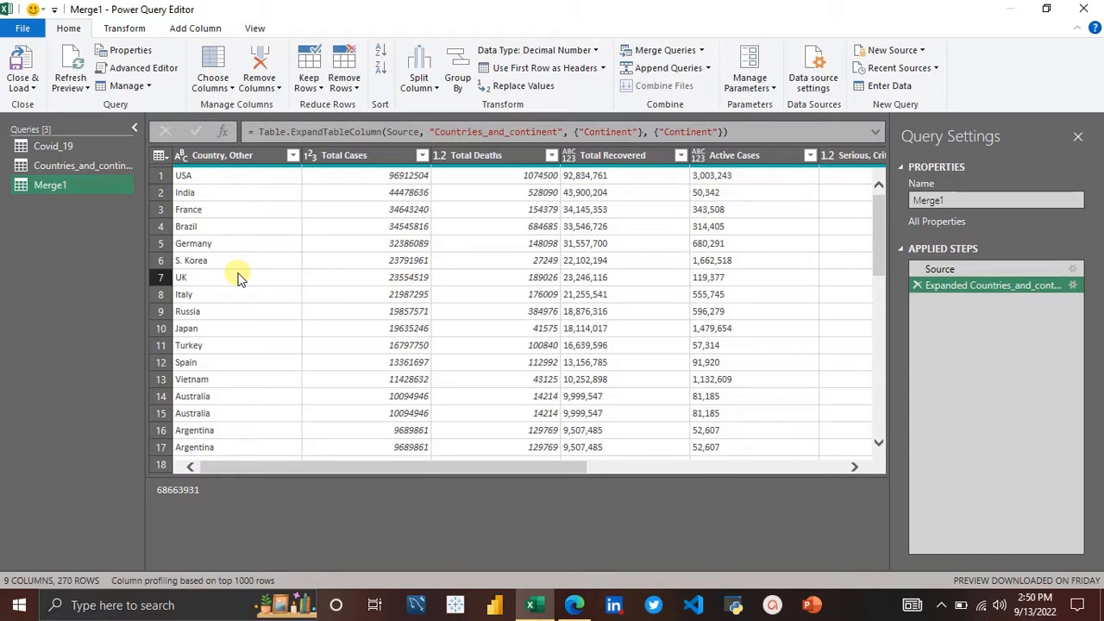
scroll(240, 277, "right", 5)
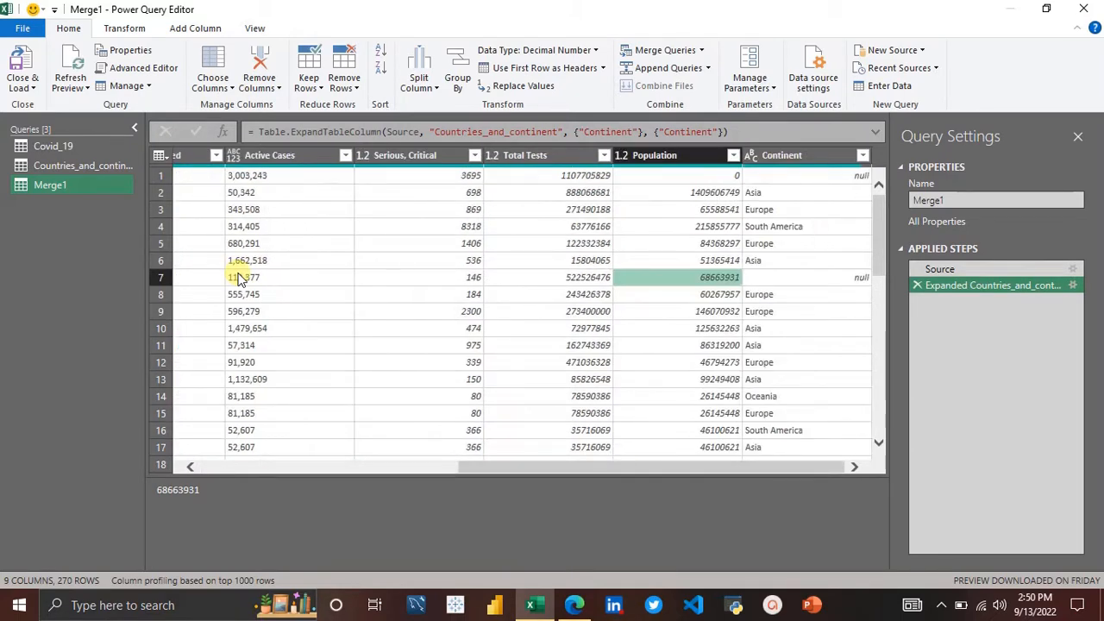
scroll(239, 277, "left", 5)
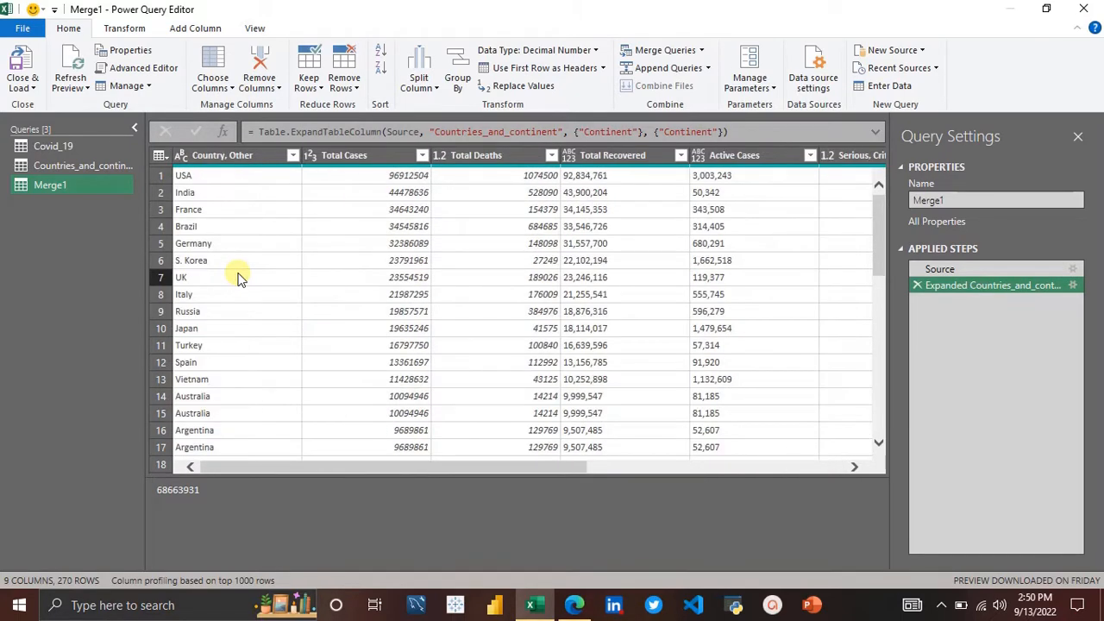
scroll(240, 276, "right", 5)
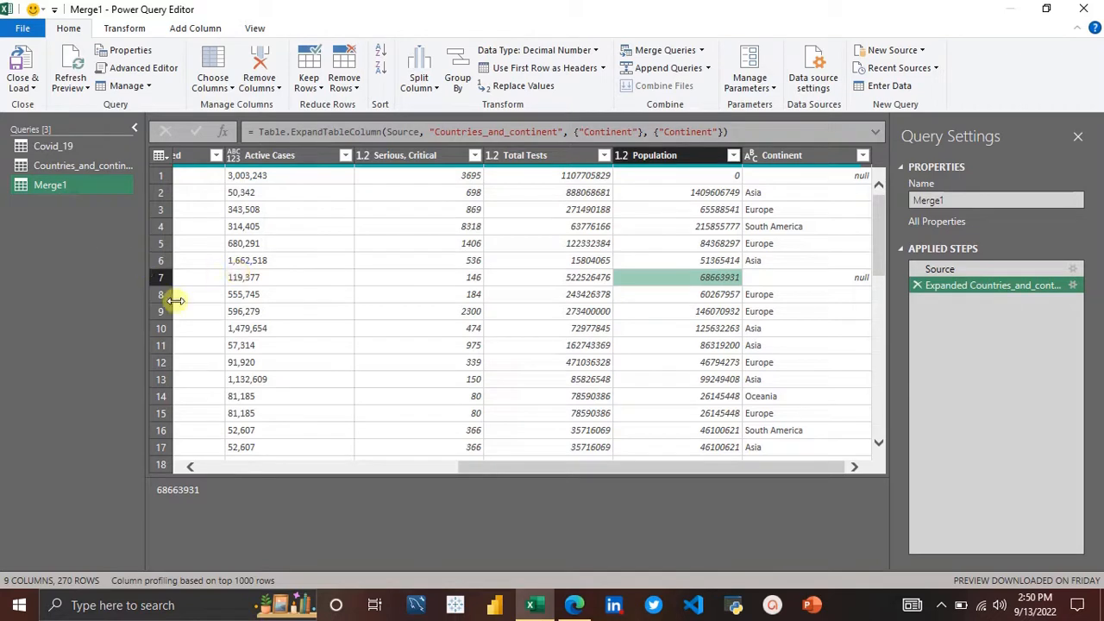
left_click(806, 160)
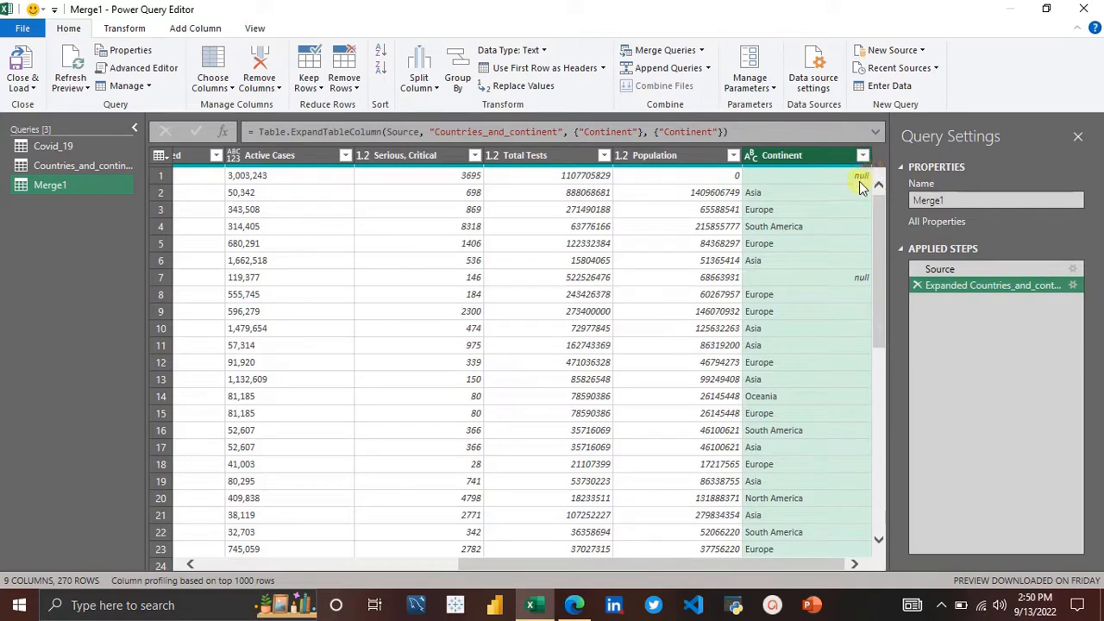
scroll(648, 252, "left", 5)
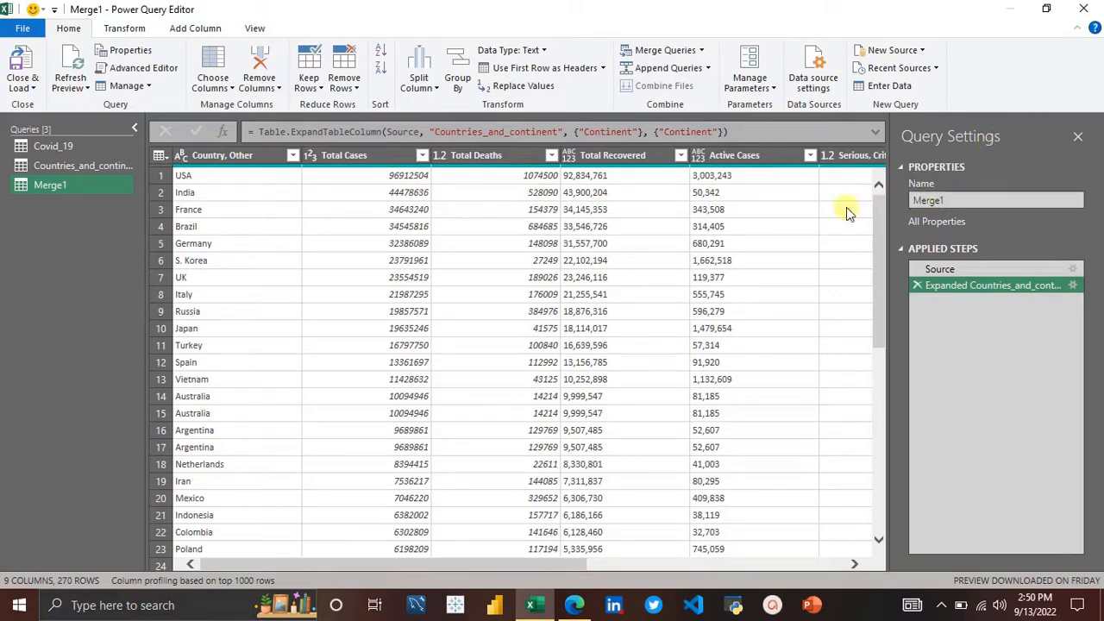
scroll(802, 211, "right", 5)
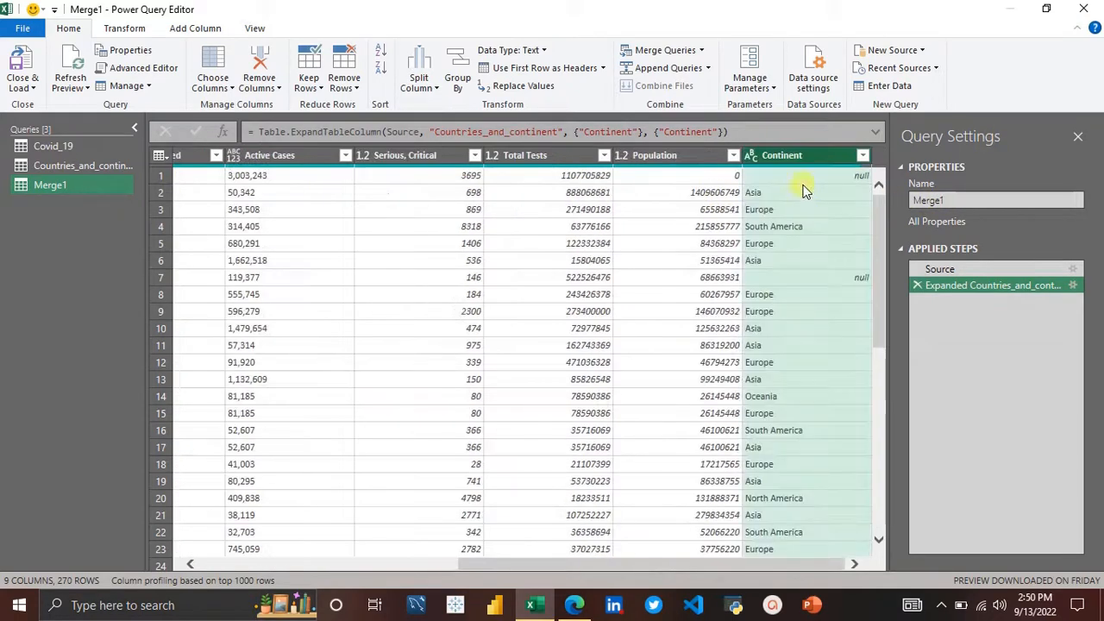
Step: Replace null values in the Continent column with Others
right_click(801, 160)
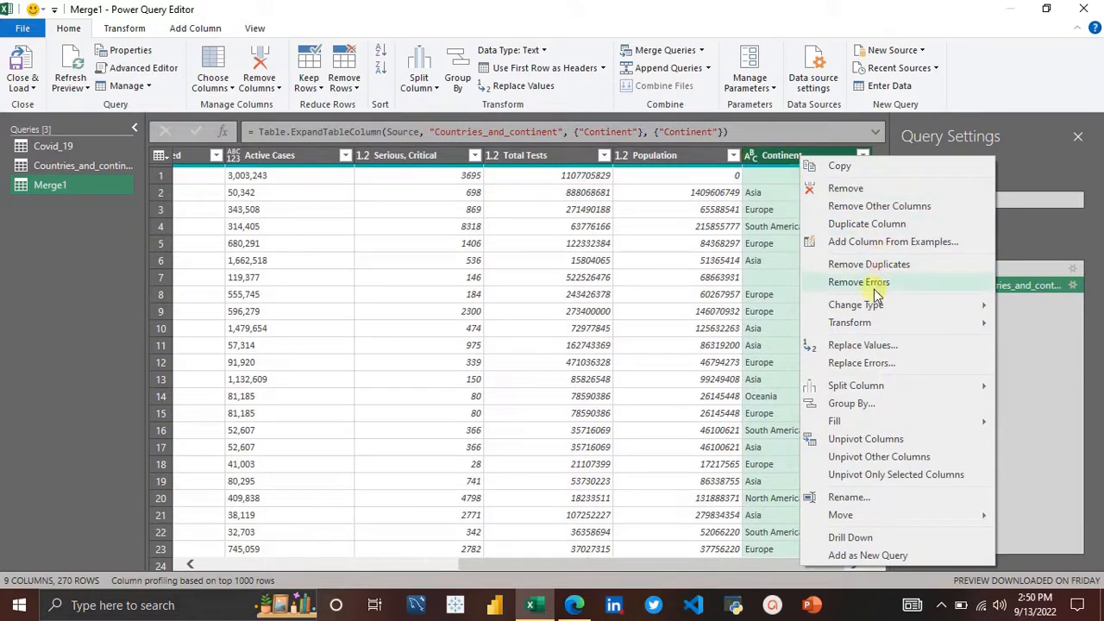
left_click(858, 350)
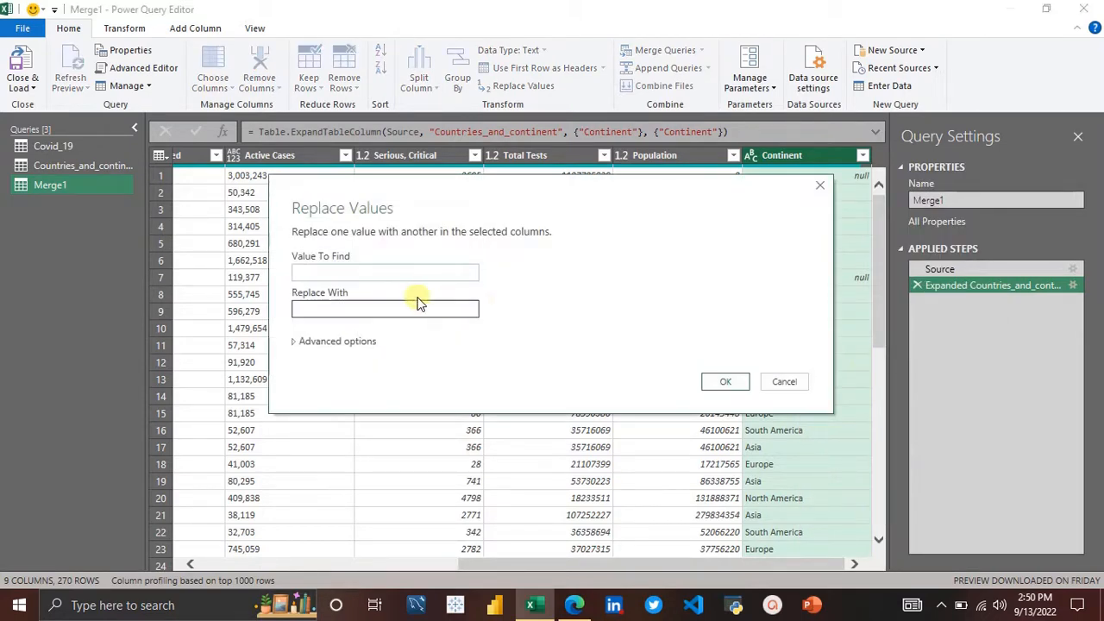
type("null")
left_click(410, 308)
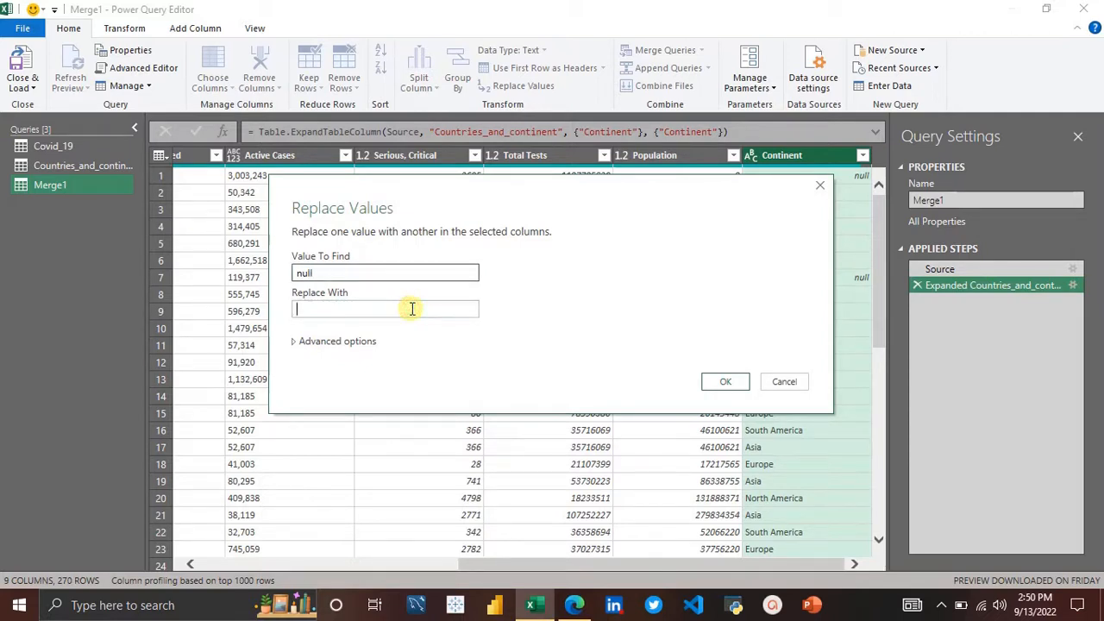
type("0")
type("T")
key("BackSpace")
type("thers")
key("Return")
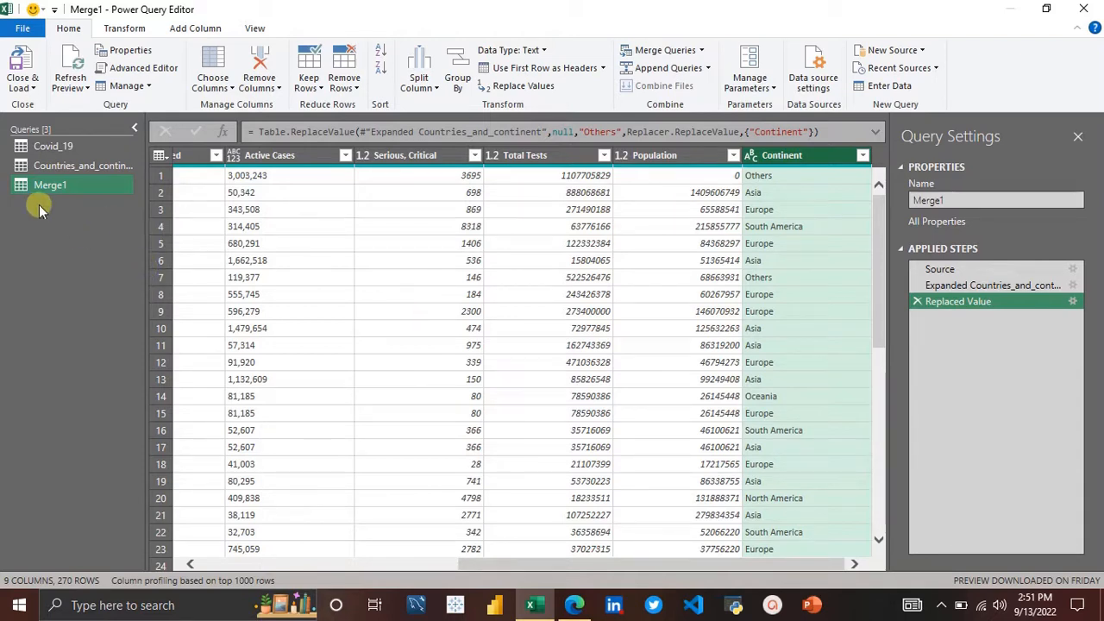
Step: Reorder the columns so Country, Other comes first, followed by Continent
double_click(56, 186)
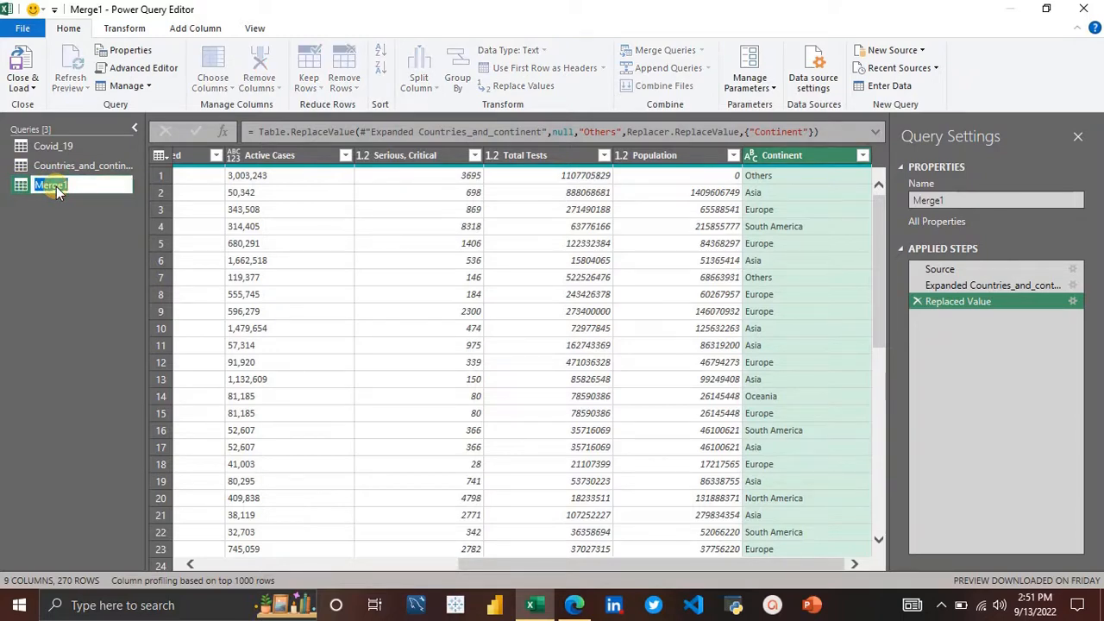
key("Return")
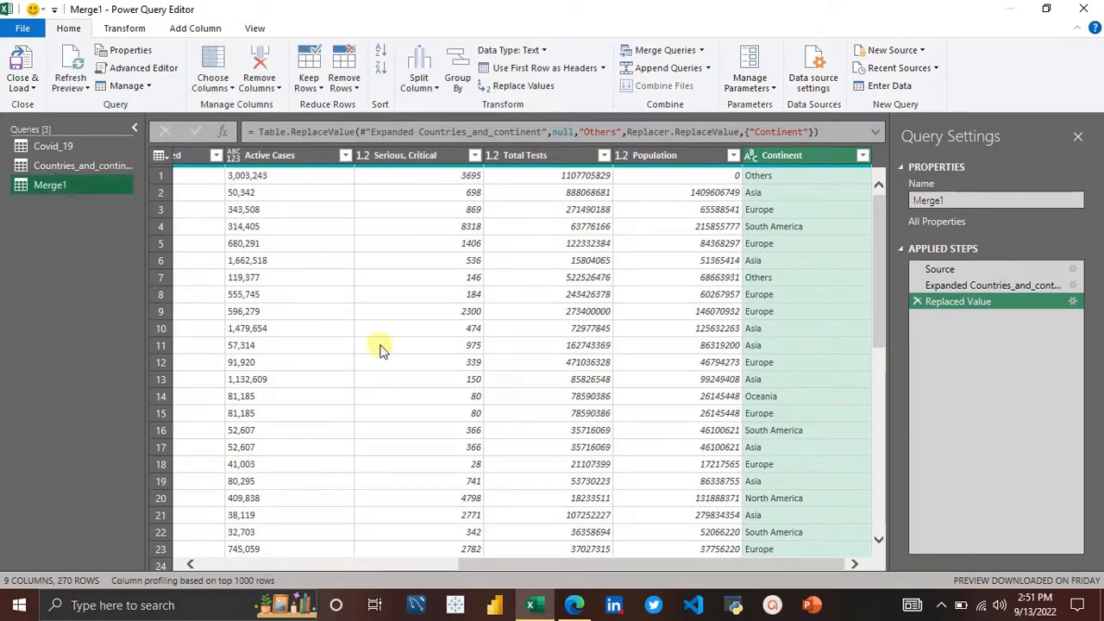
scroll(383, 349, "left", 5)
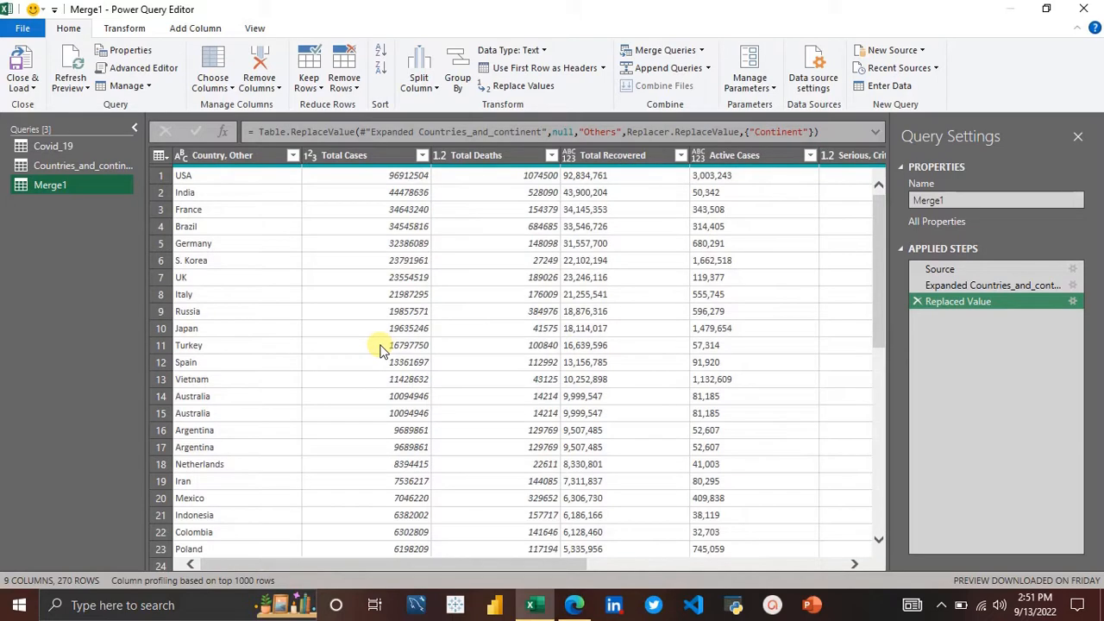
scroll(603, 352, "right", 5)
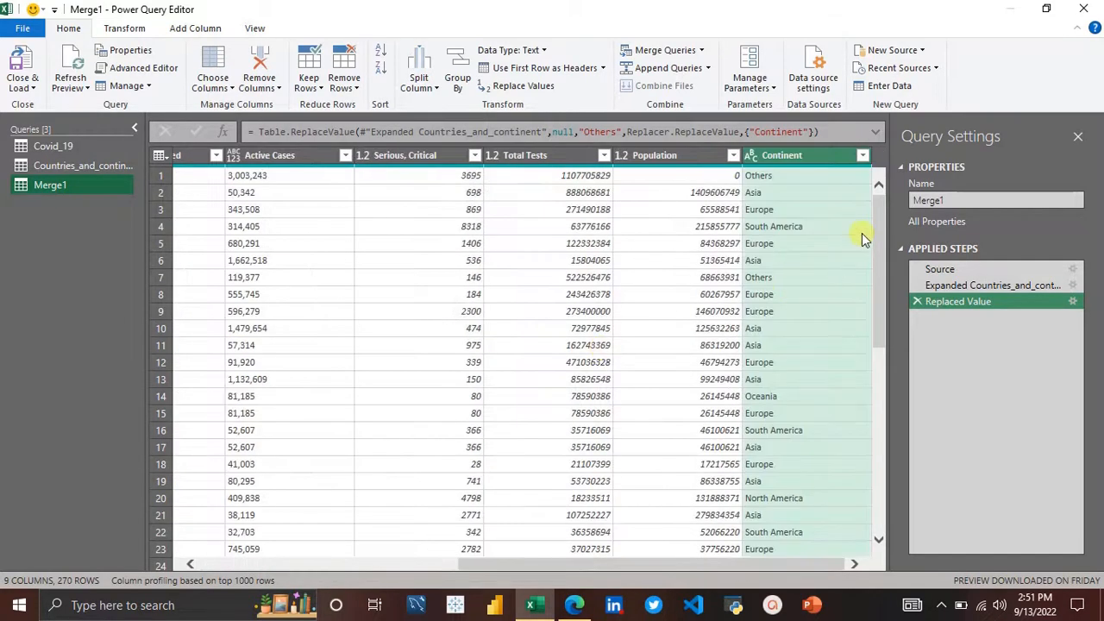
left_click_drag(794, 155, 299, 250)
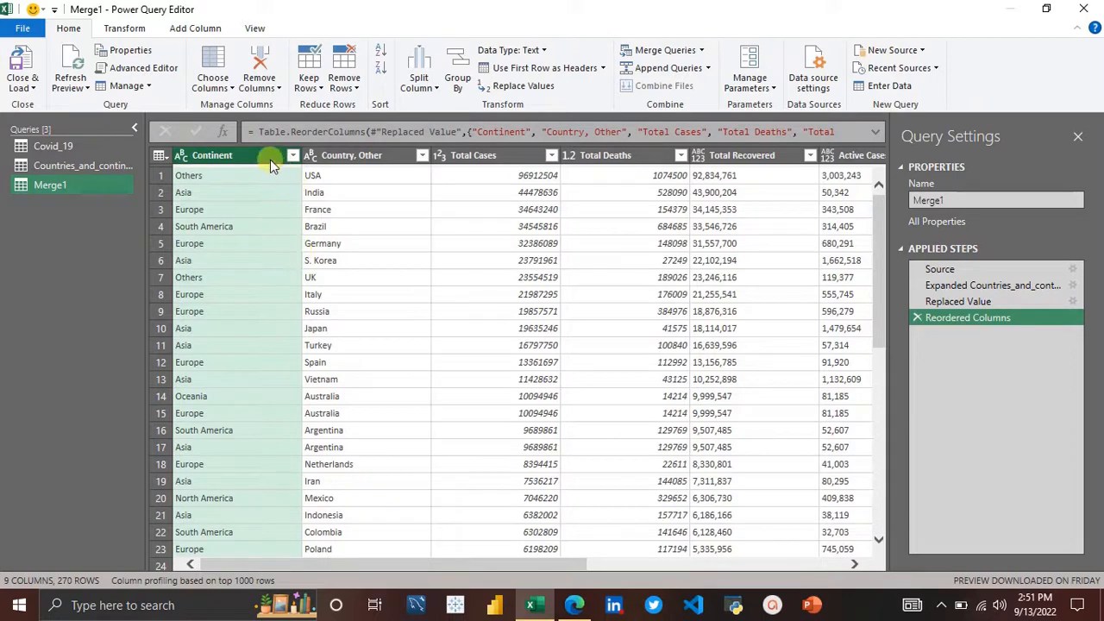
left_click_drag(341, 156, 207, 157)
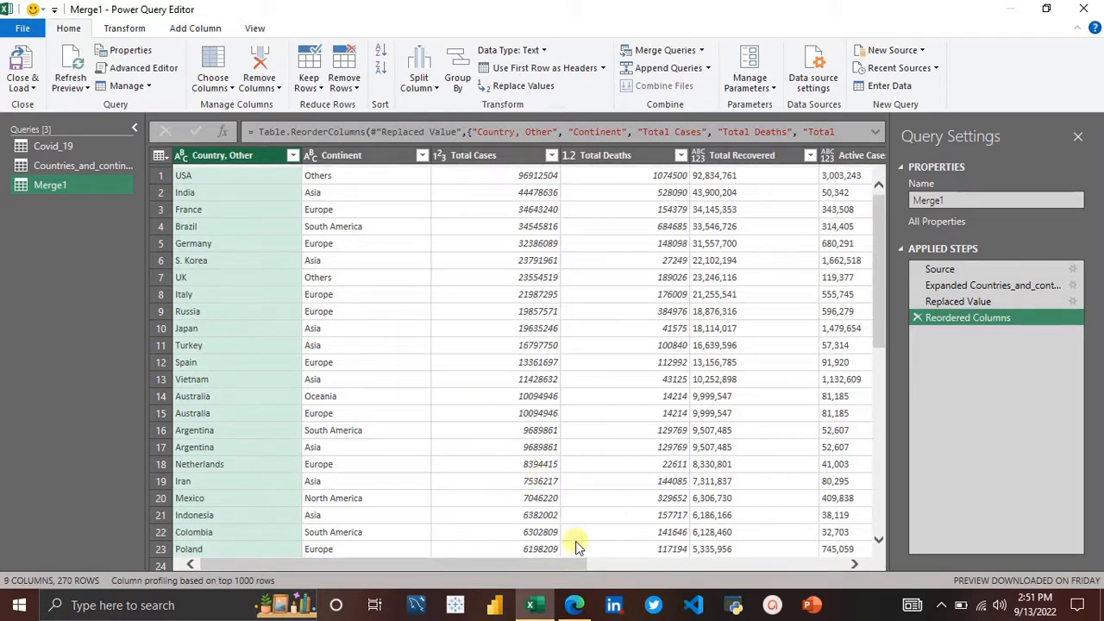
Step: Browse the merged query's columns, selecting the Total Recovered and Active Cases headers
mouse_move(571, 608)
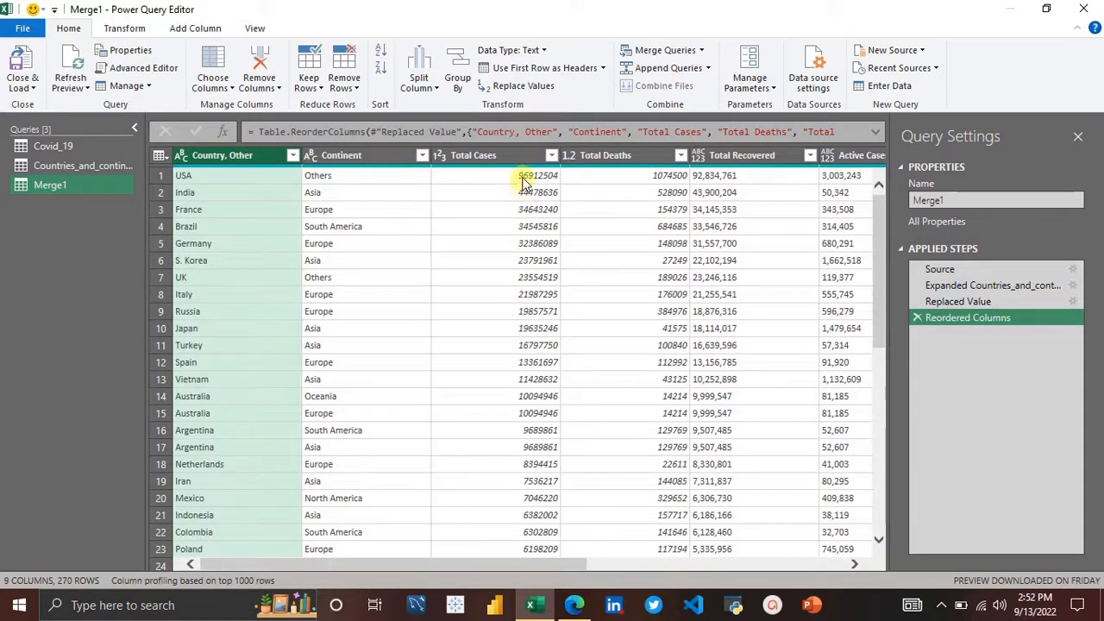
scroll(522, 181, "right", 1)
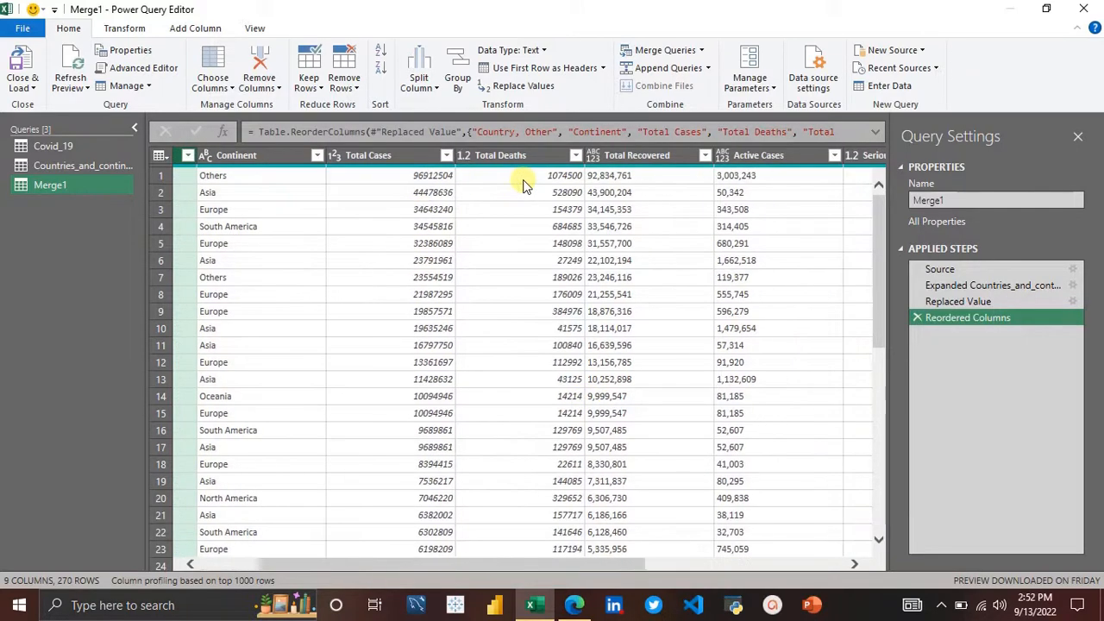
left_click(664, 155)
left_click(752, 155)
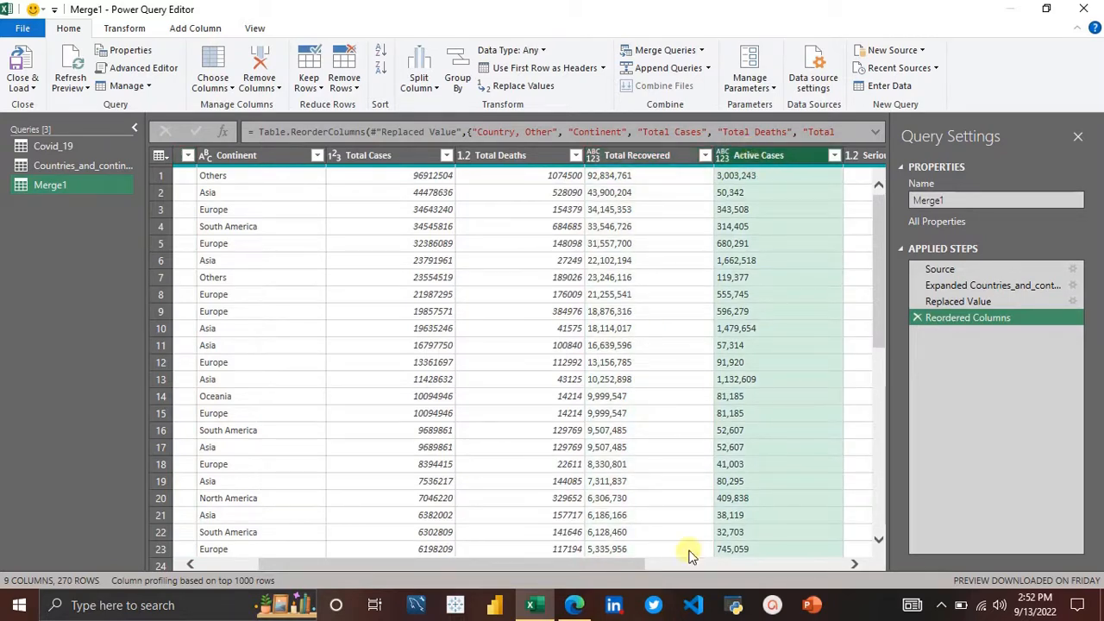
left_click(853, 565)
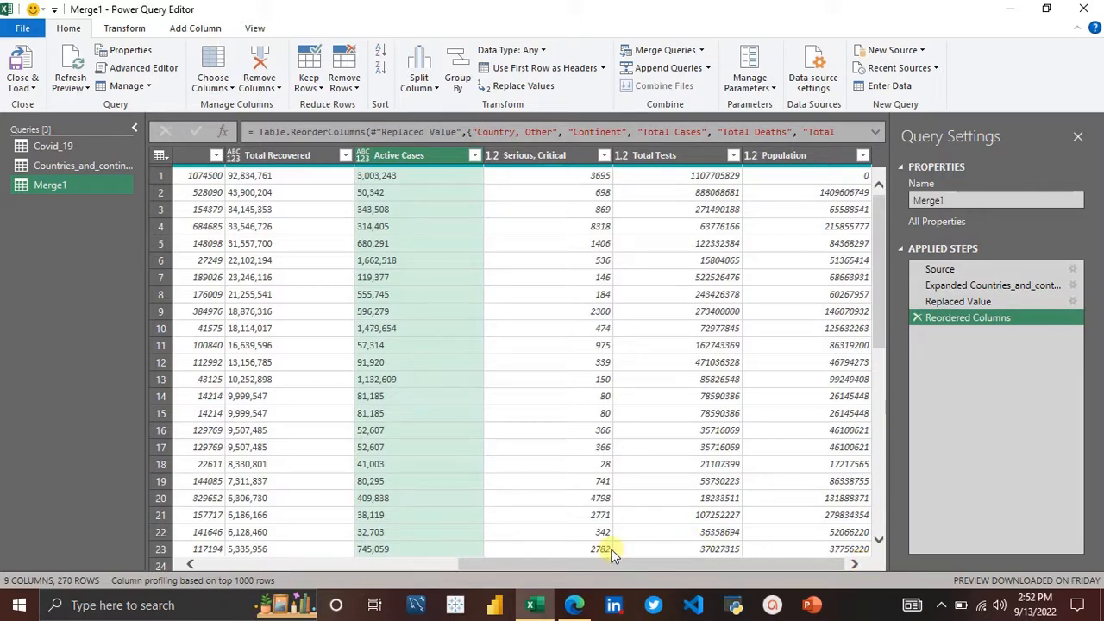
Step: Open the COVID-19 vaccine Wikipedia page in the browser and examine the COVID-19 vaccine distribution by country table
left_click(574, 605)
left_click(439, 12)
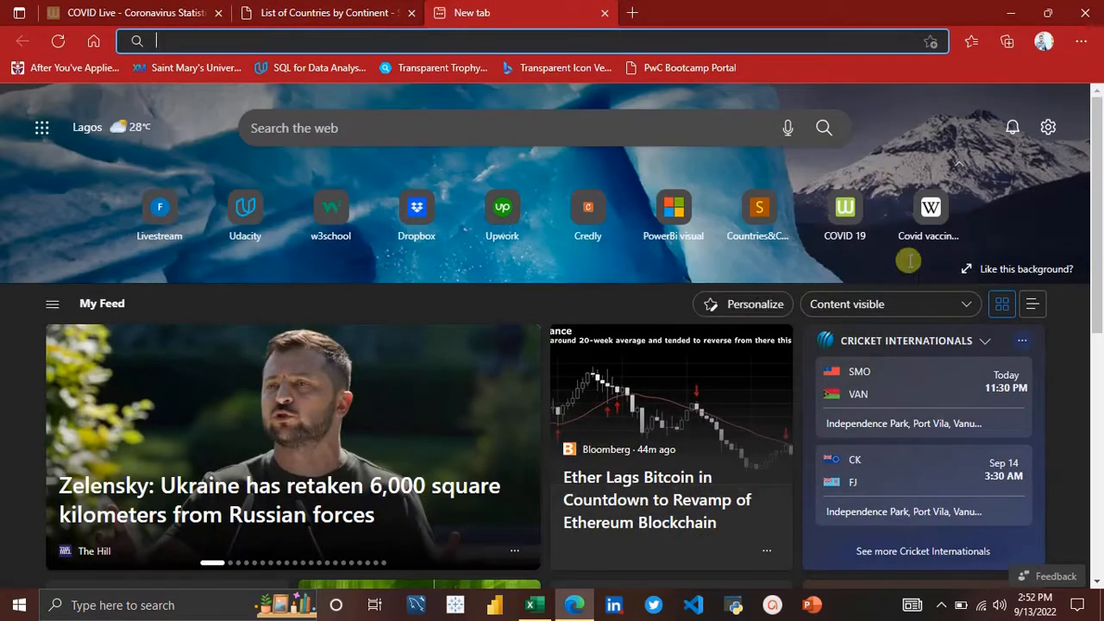
left_click(921, 226)
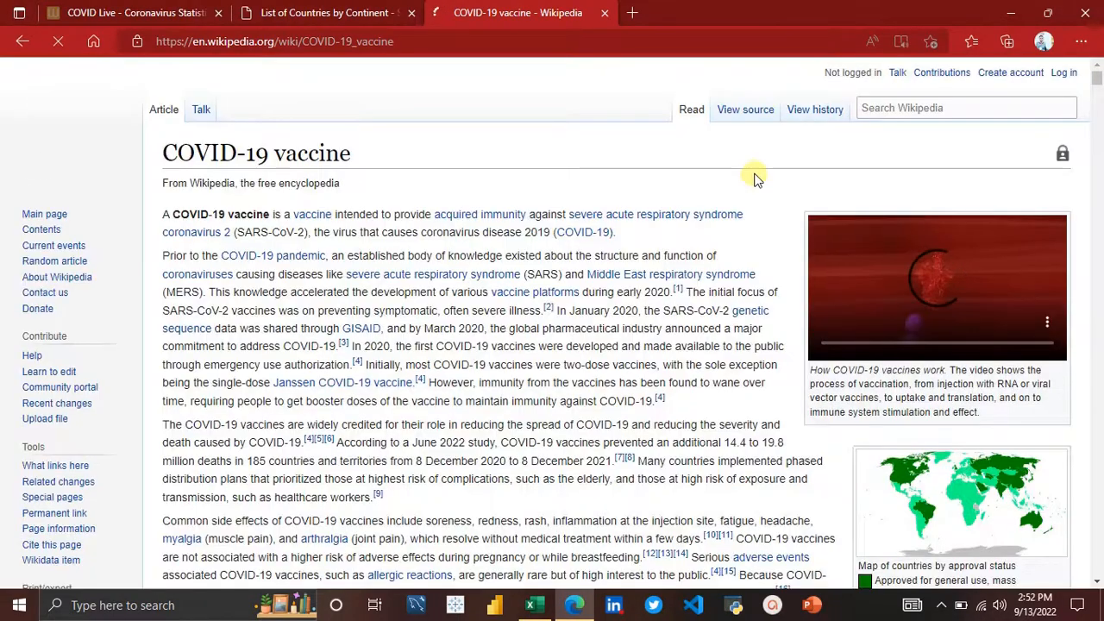
scroll(709, 369, "down", 20)
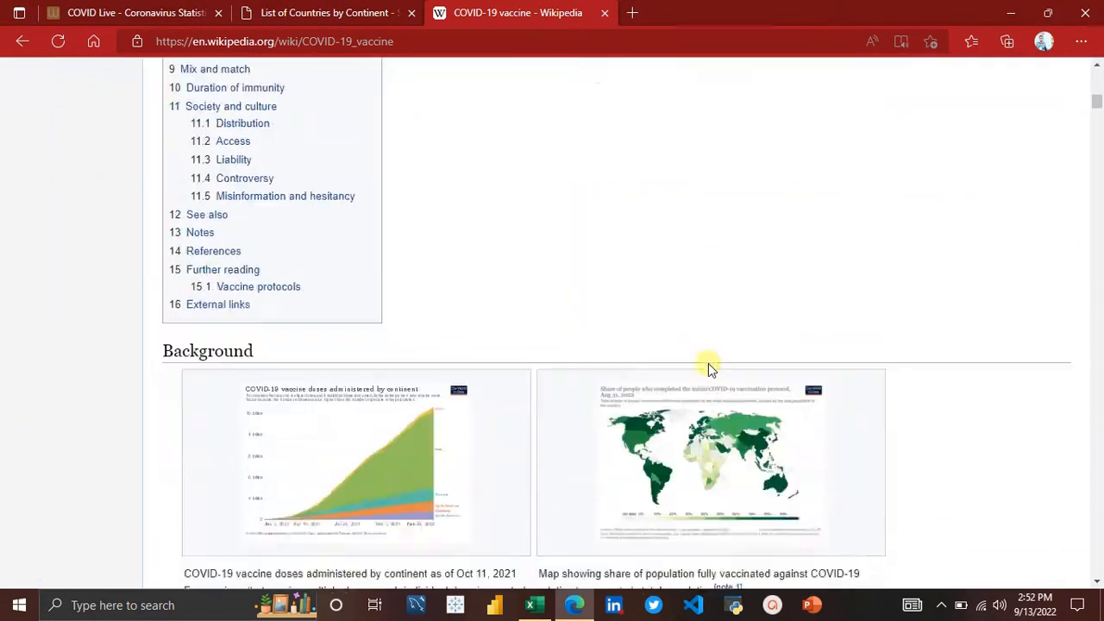
scroll(709, 368, "down", 20)
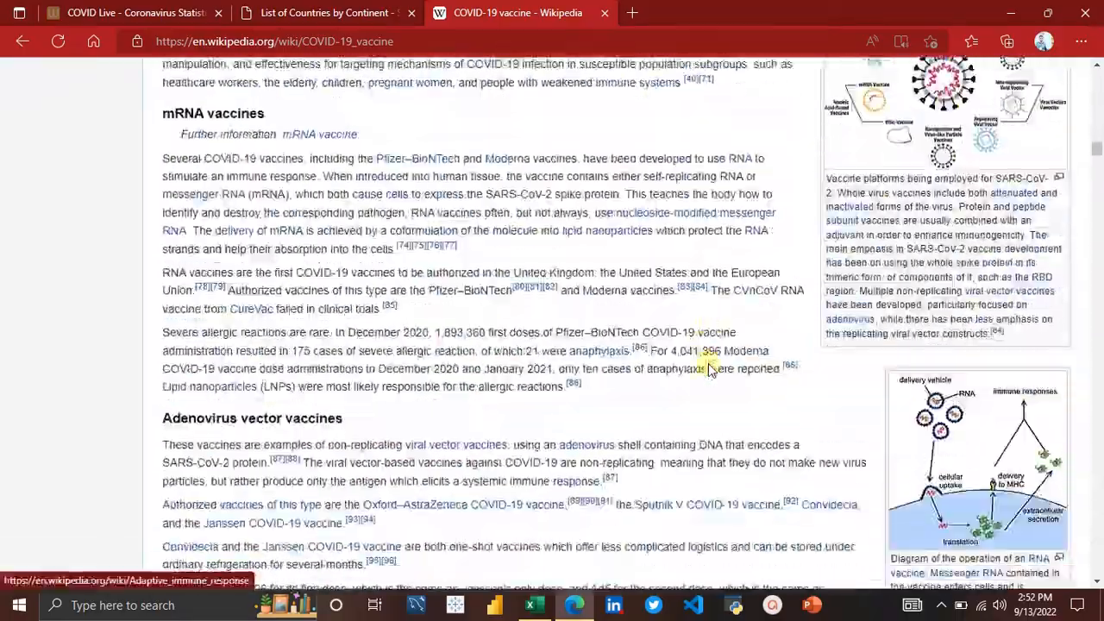
scroll(710, 369, "down", 20)
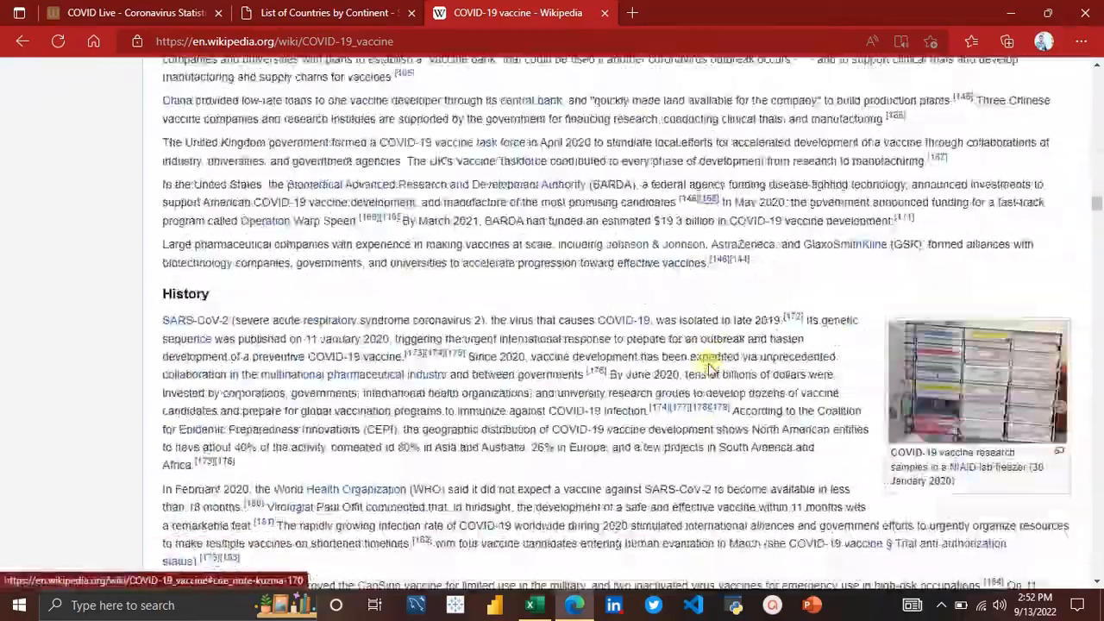
scroll(710, 369, "down", 20)
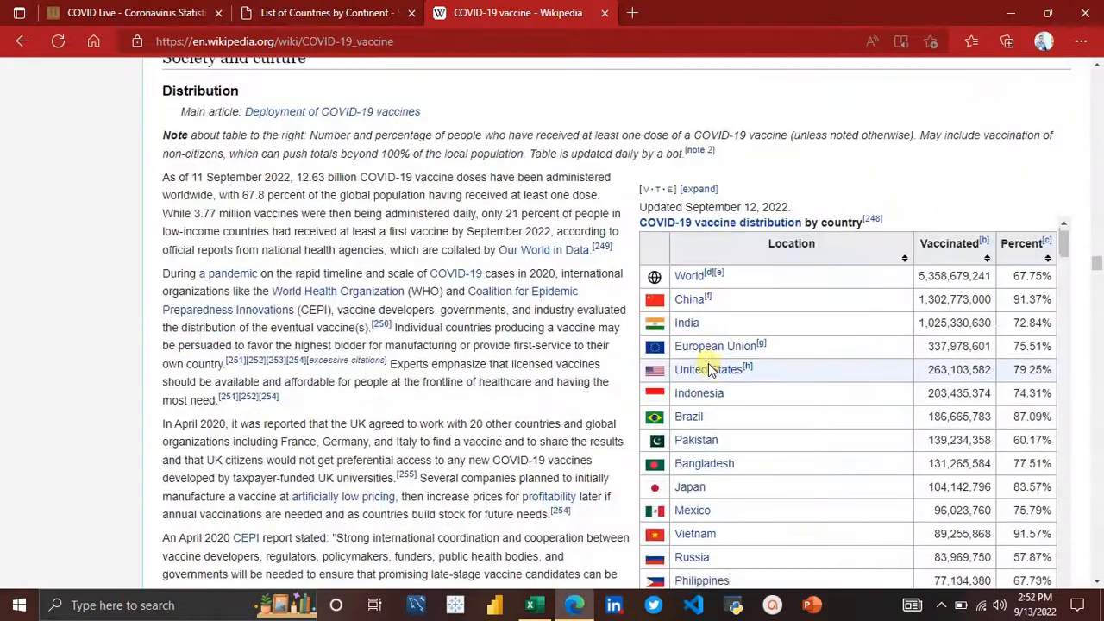
scroll(708, 369, "up", 5)
scroll(708, 369, "up", 1)
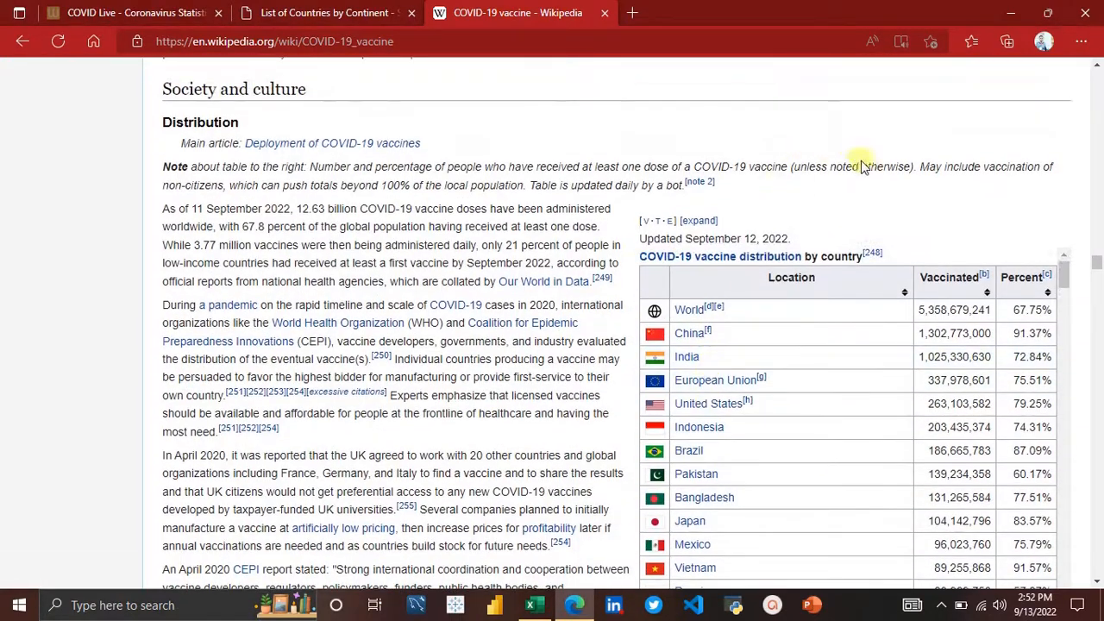
scroll(868, 190, "down", 2)
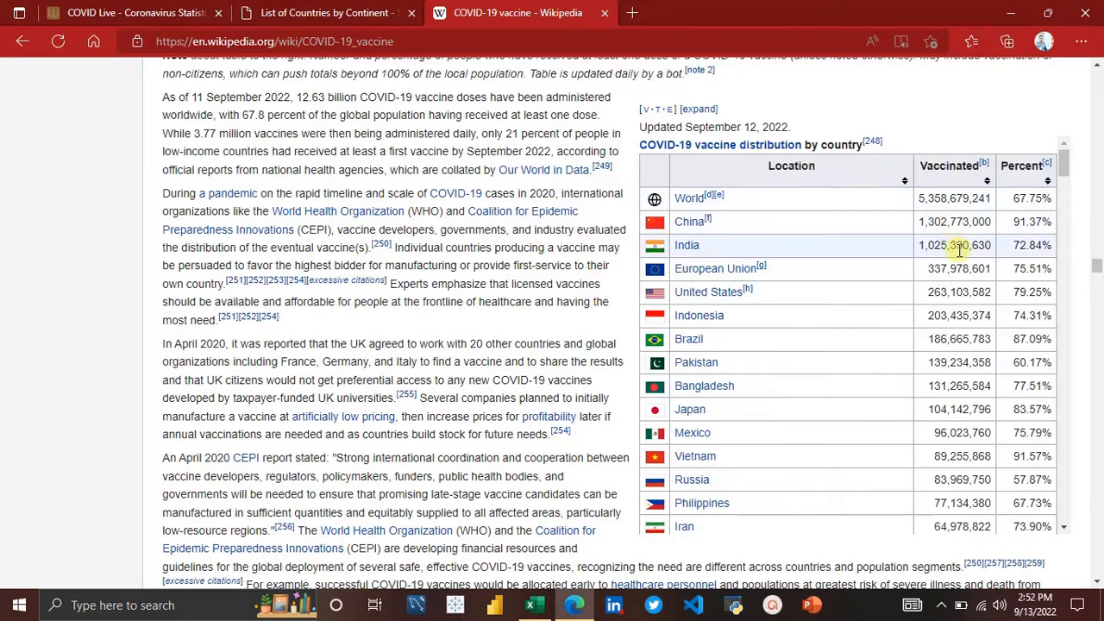
scroll(876, 363, "down", 3)
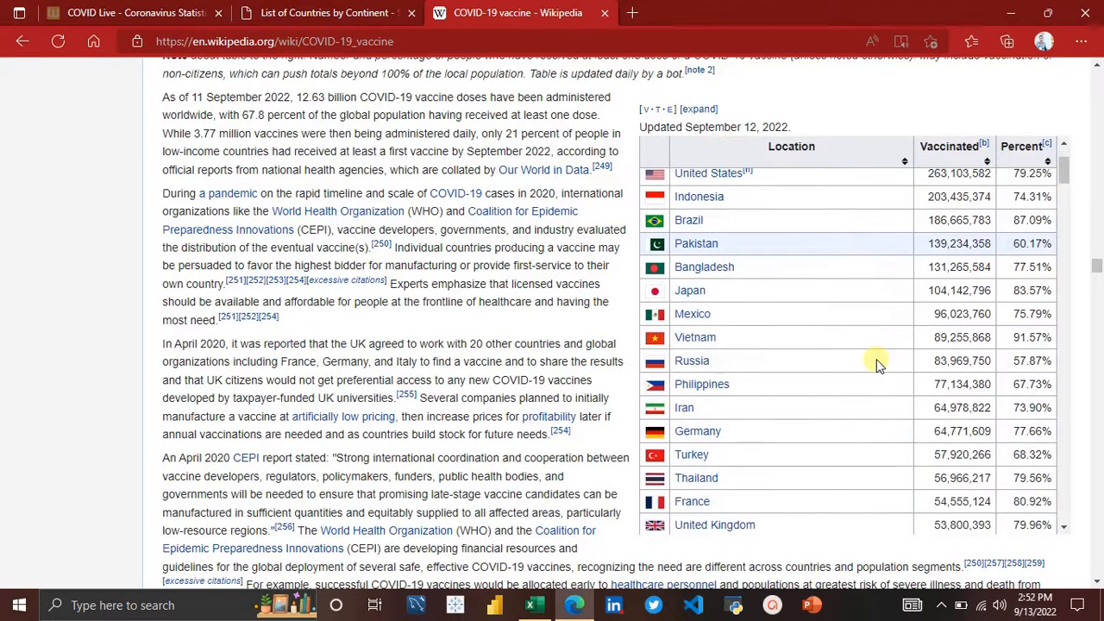
Step: Copy the COVID-19 vaccine Wikipedia page address and switch back to Excel
left_click(442, 42)
key("ctrl+c")
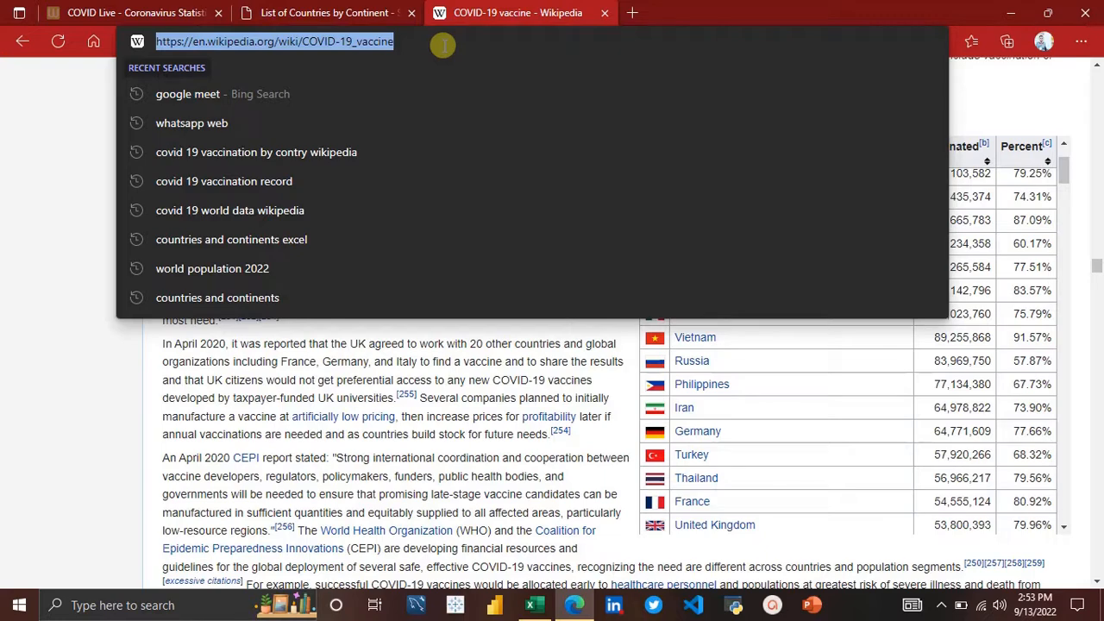
left_click(986, 93)
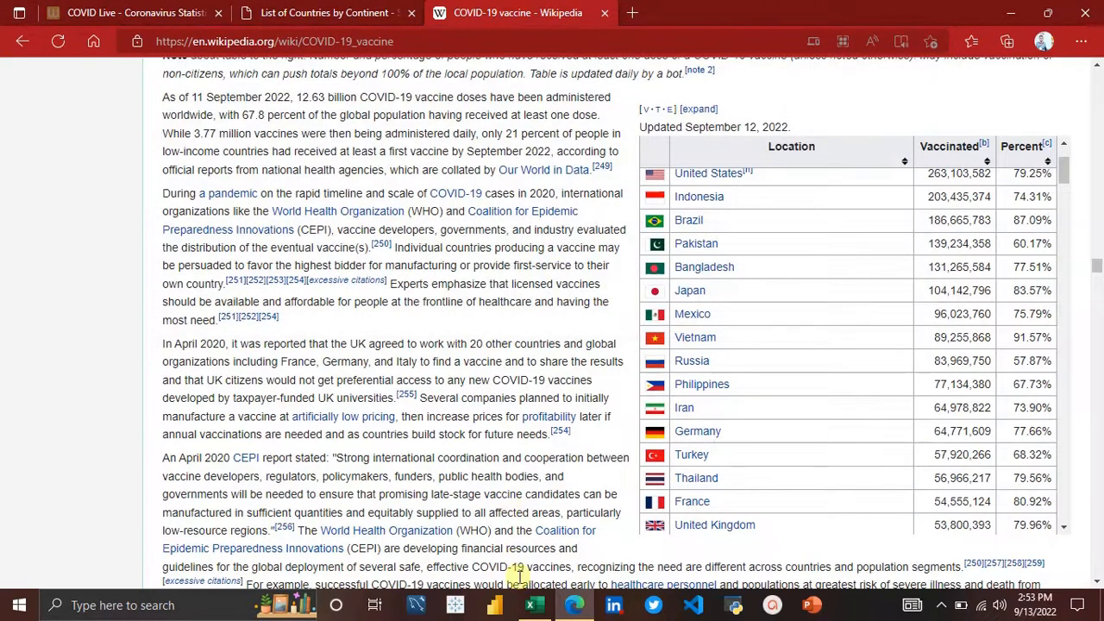
left_click(534, 605)
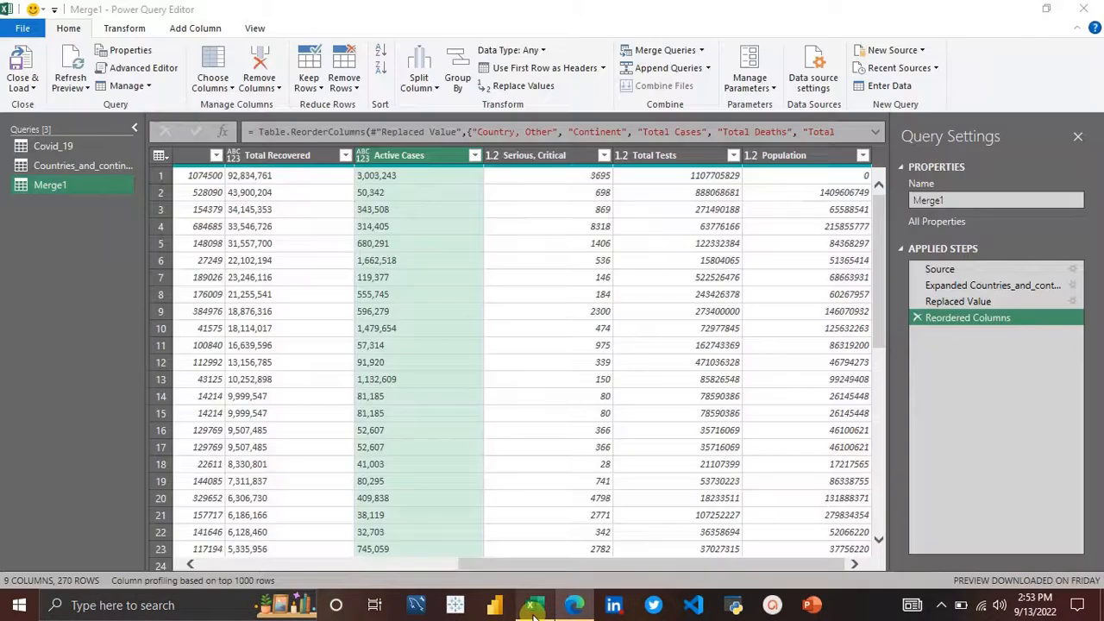
Step: Create a new web source in Power Query using the copied COVID-19 vaccine Wikipedia URL
left_click(921, 51)
mouse_move(936, 106)
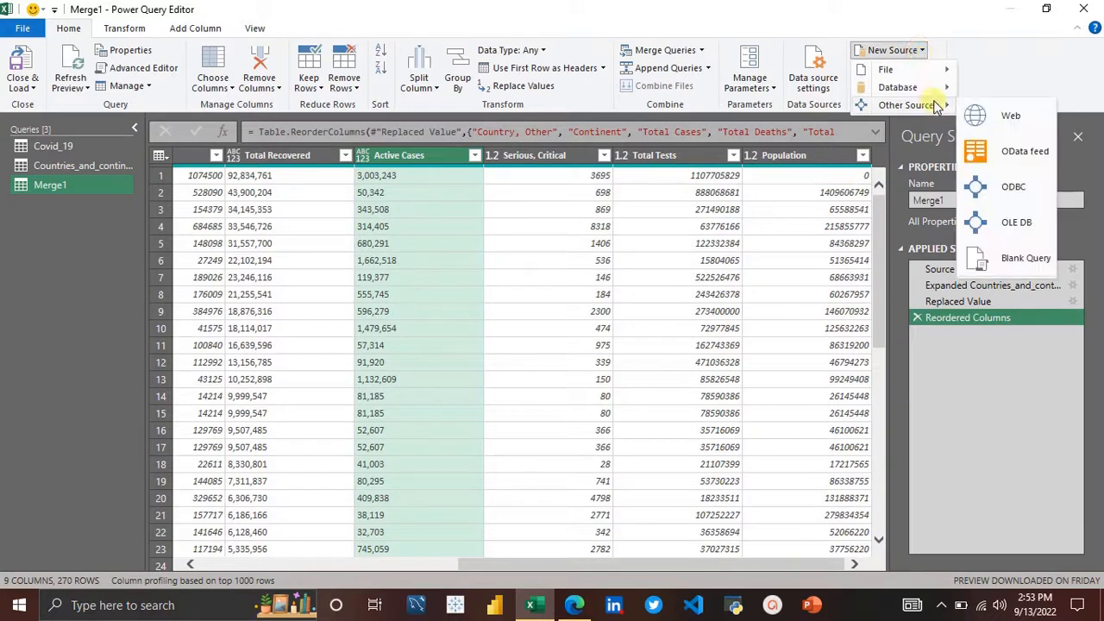
left_click(994, 117)
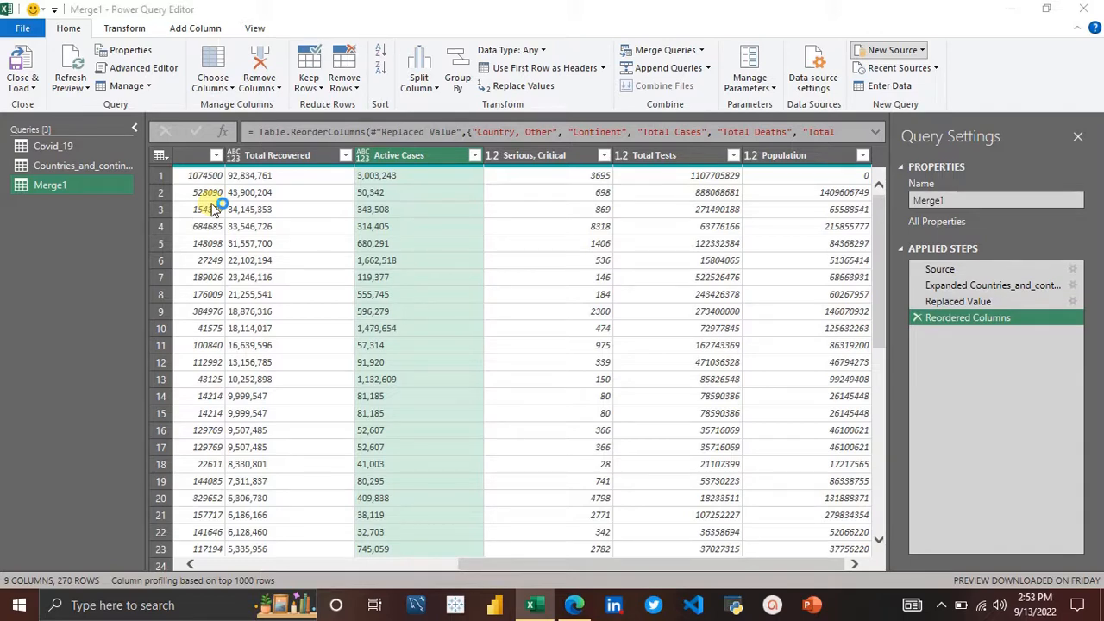
key("ctrl+v")
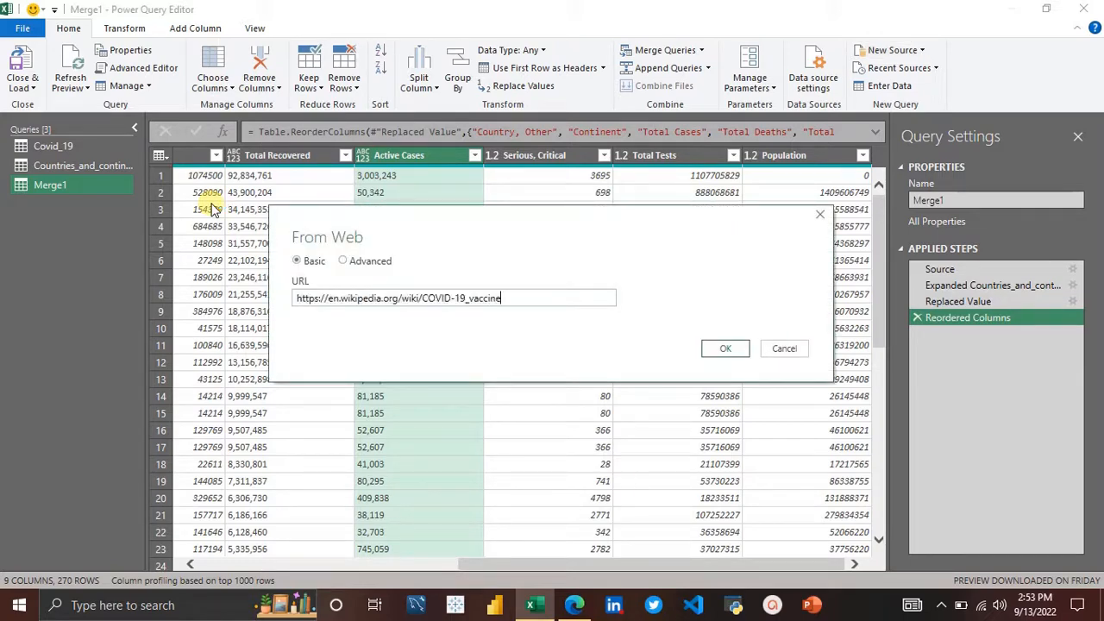
left_click(743, 350)
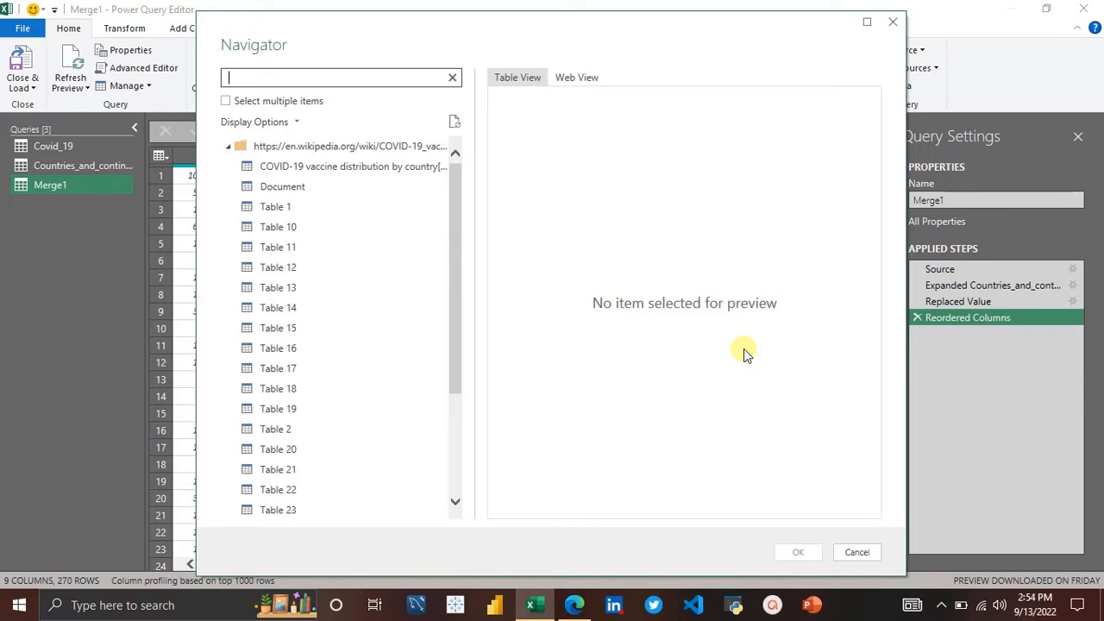
Step: Preview the page's tables and import the COVID-19 vaccine distribution by country table as a new query
left_click(389, 172)
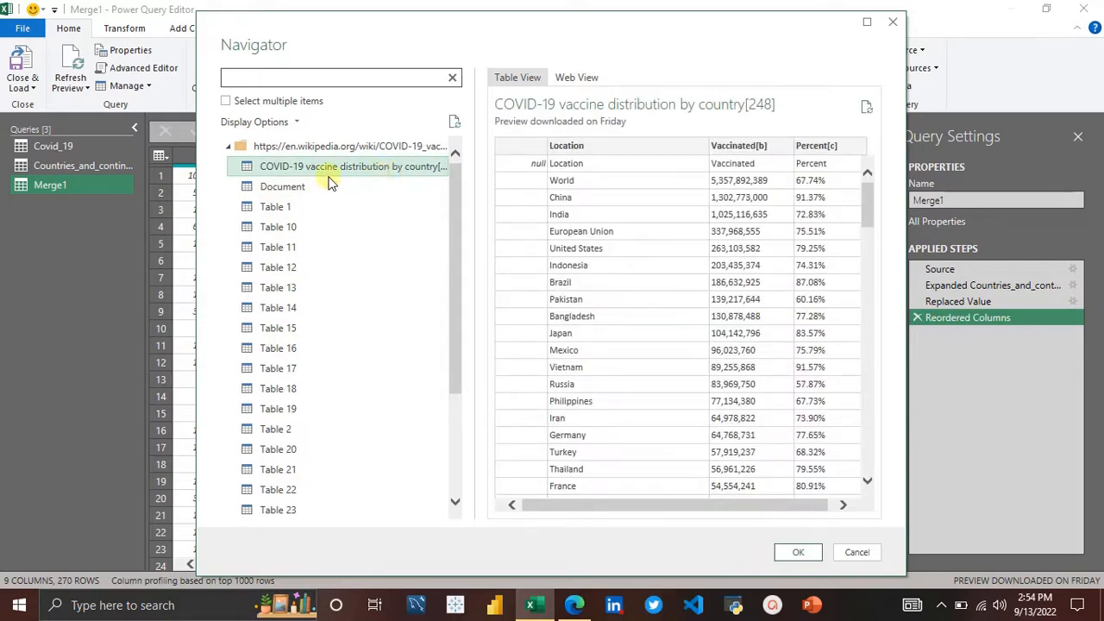
left_click(448, 247)
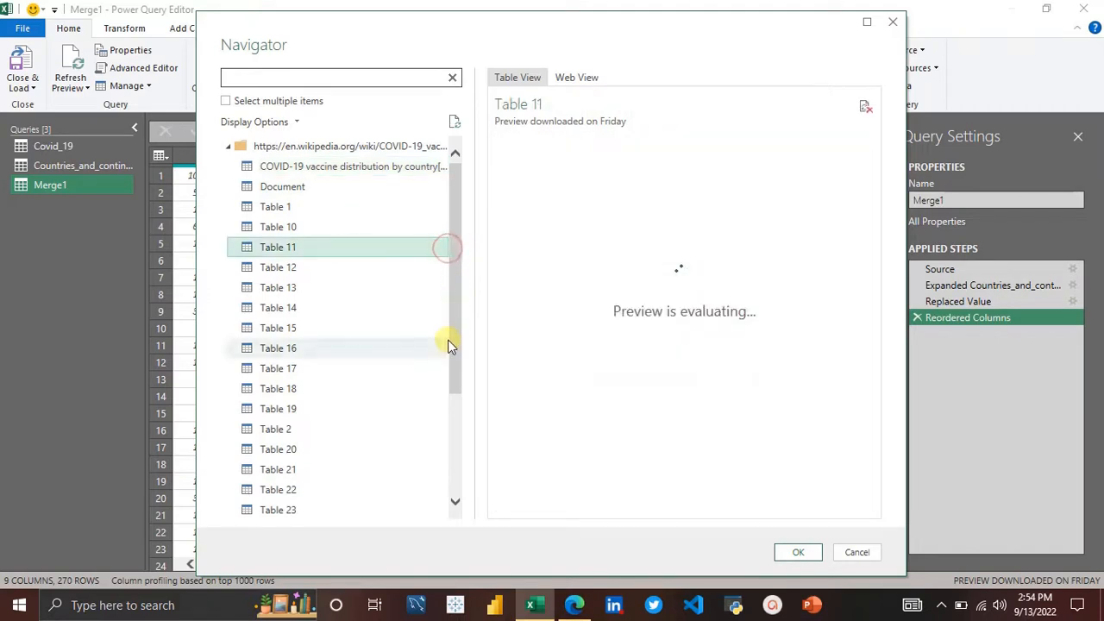
left_click(308, 390)
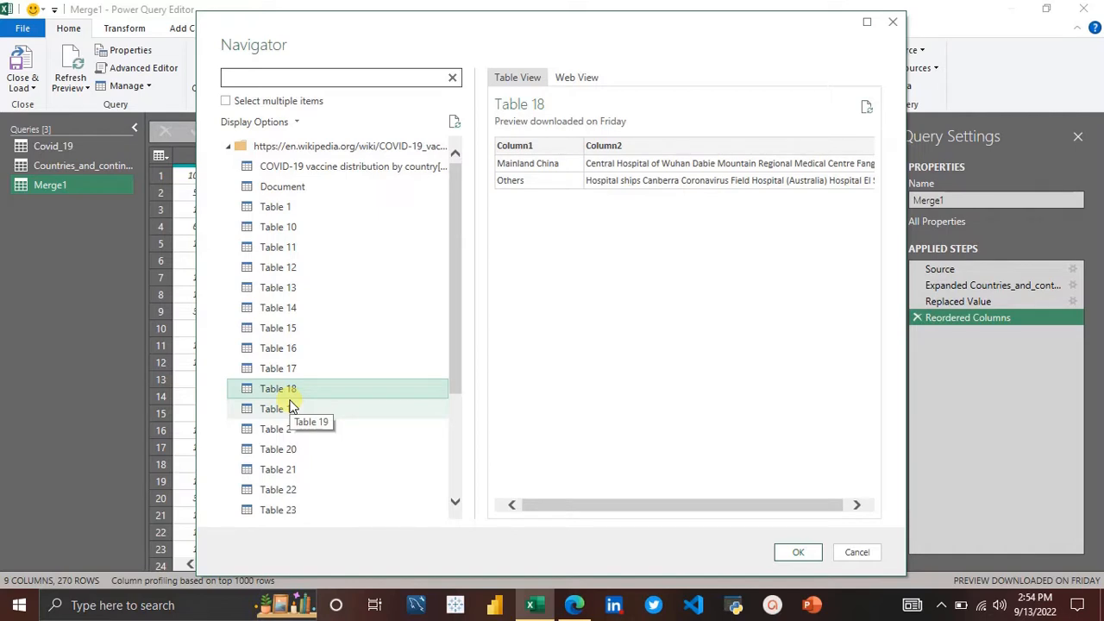
left_click(291, 408)
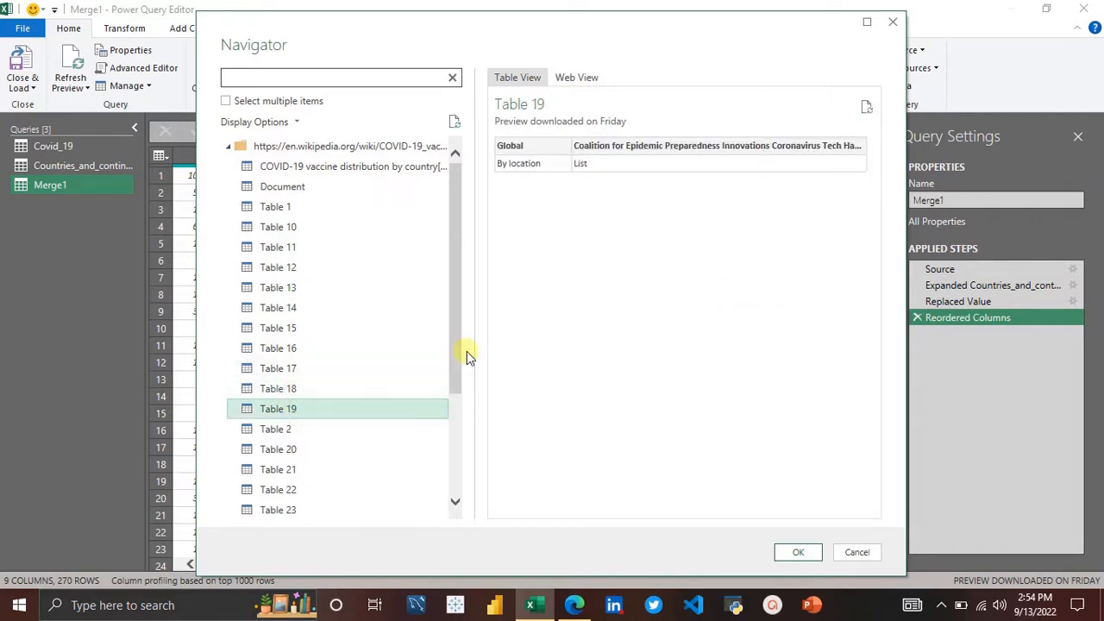
left_click_drag(453, 348, 446, 167)
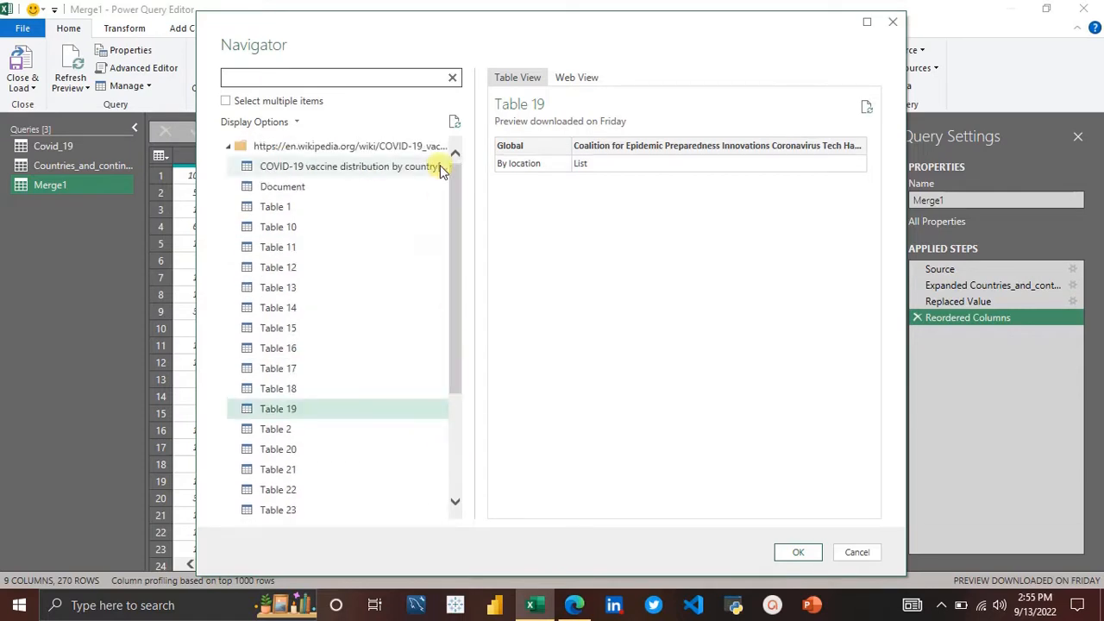
left_click(354, 167)
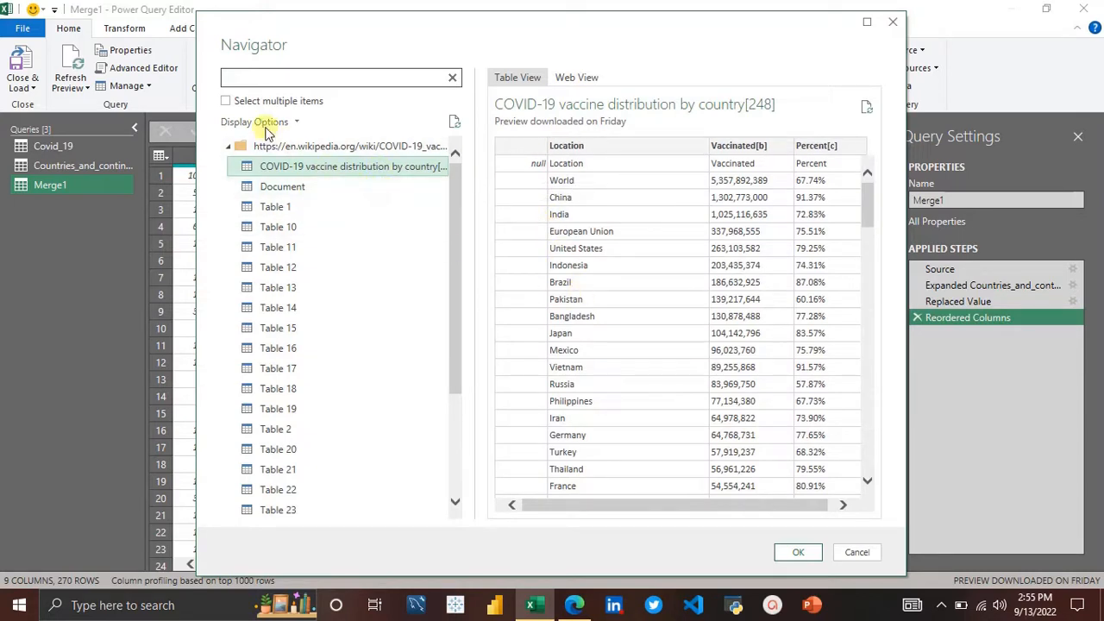
left_click(227, 102)
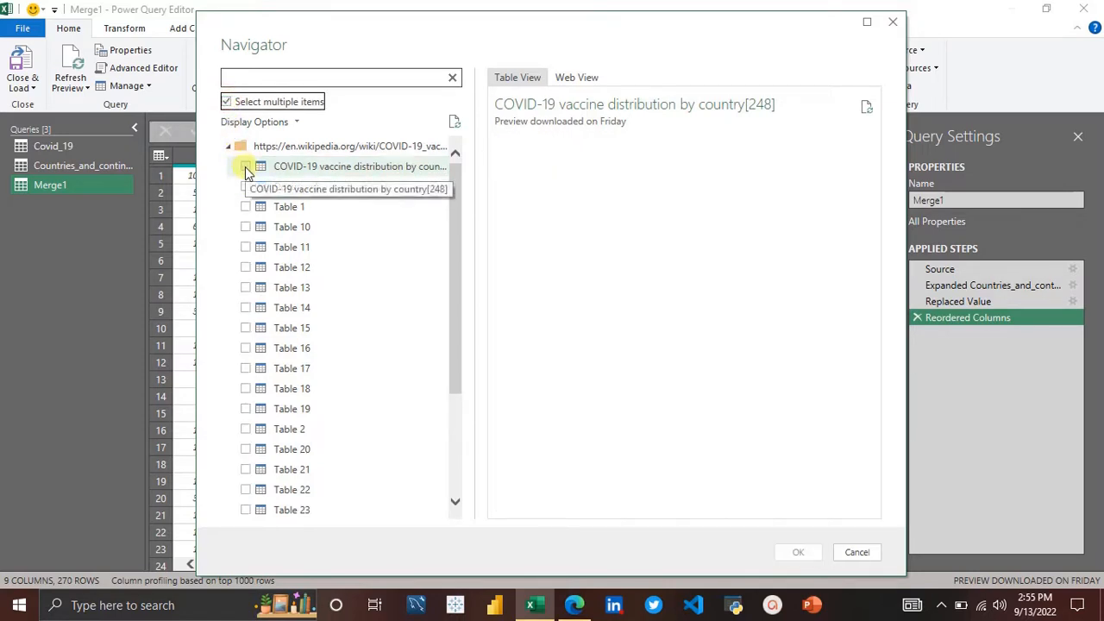
left_click(247, 168)
left_click(247, 188)
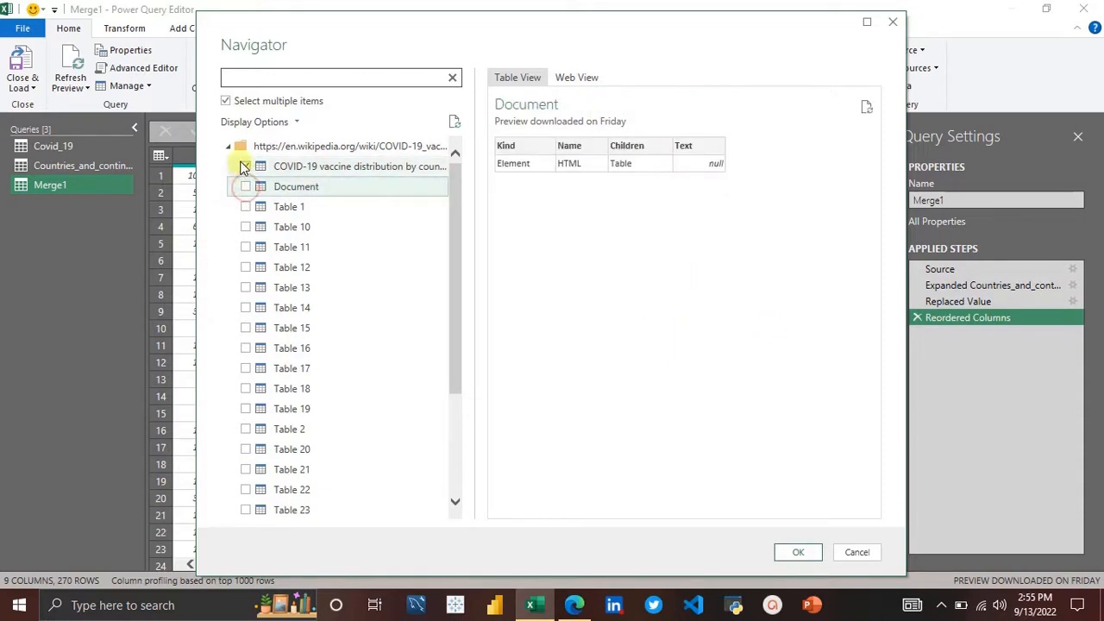
left_click(226, 102)
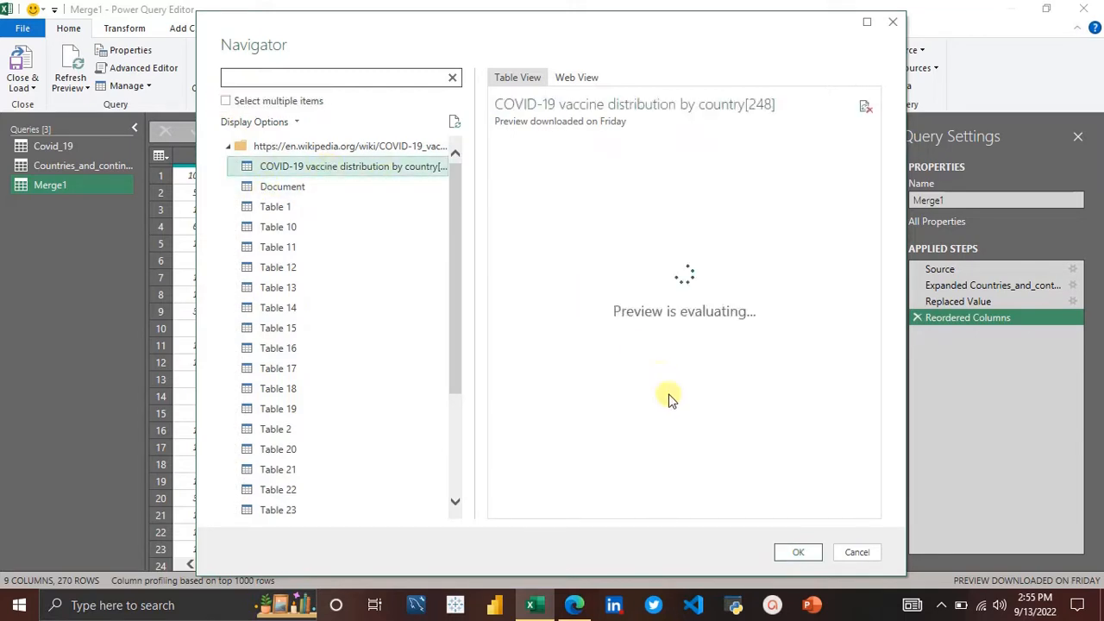
left_click(801, 553)
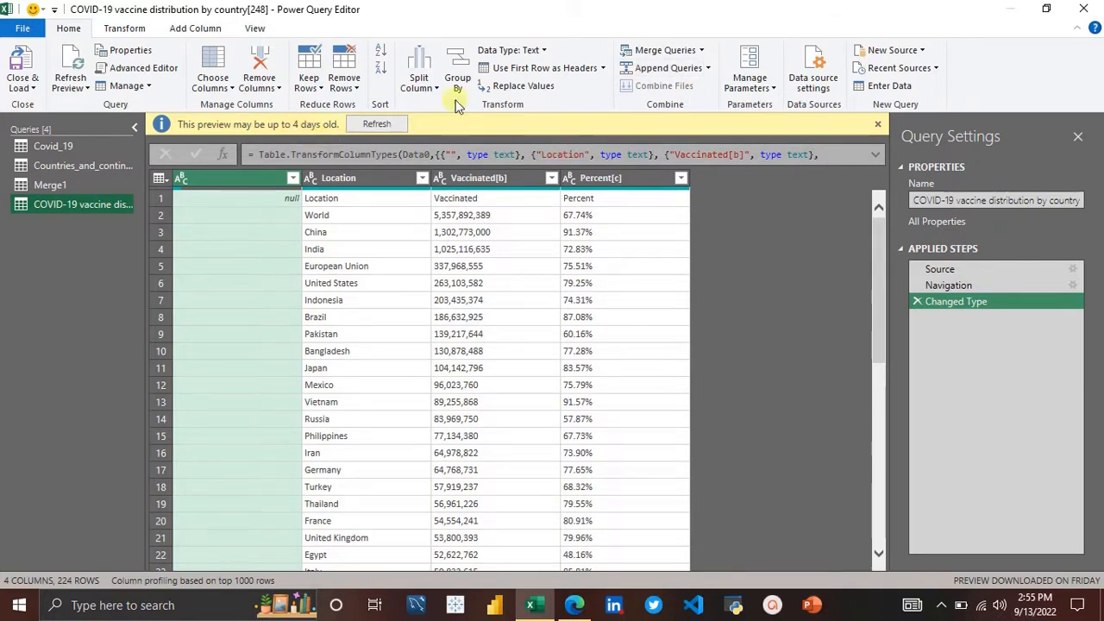
Step: Dismiss the preview warning and rename the new query to vaccination
left_click(879, 123)
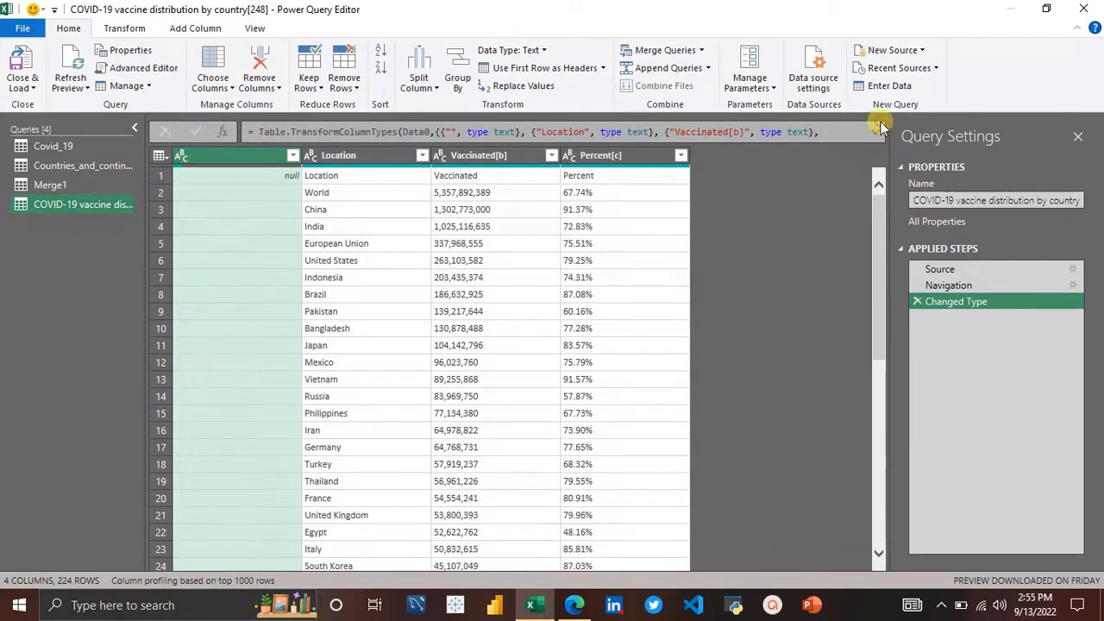
double_click(83, 205)
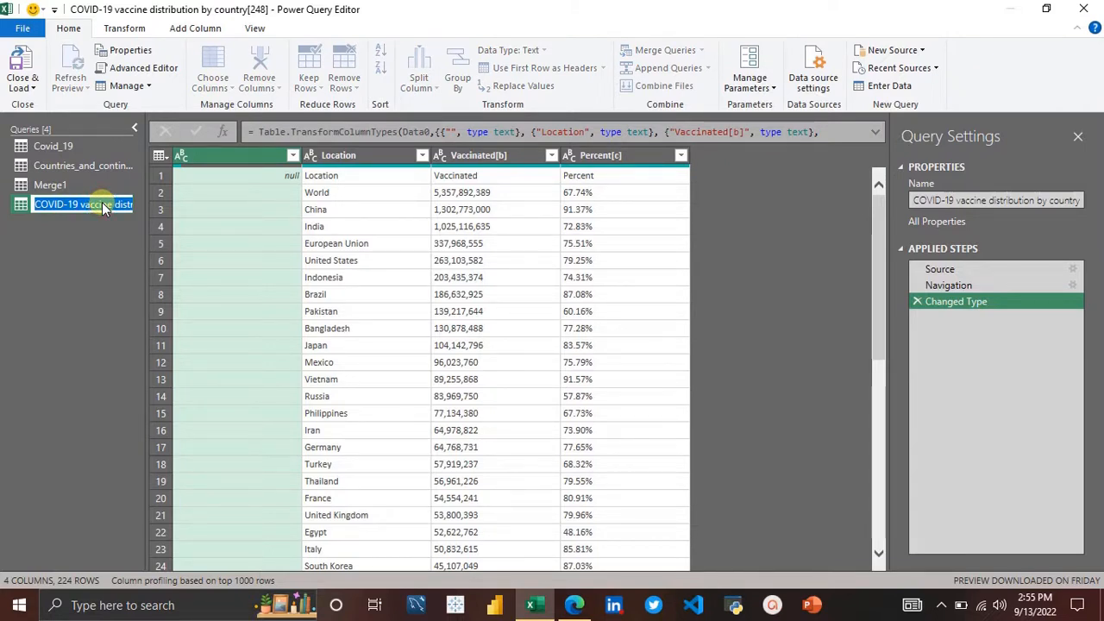
type("vaccin")
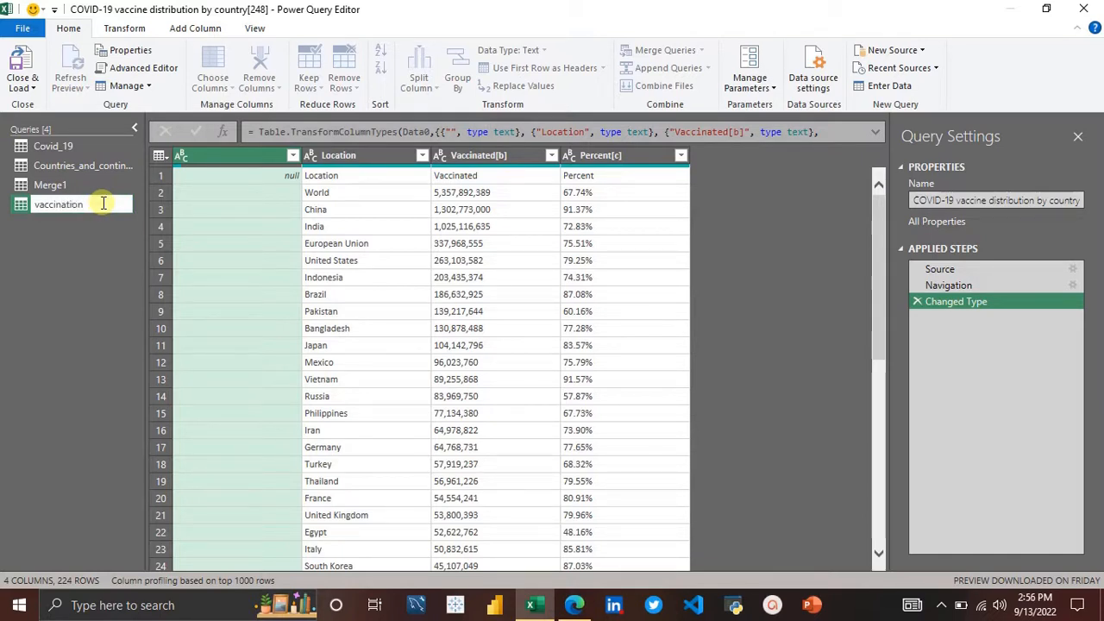
type("ation")
key("Return")
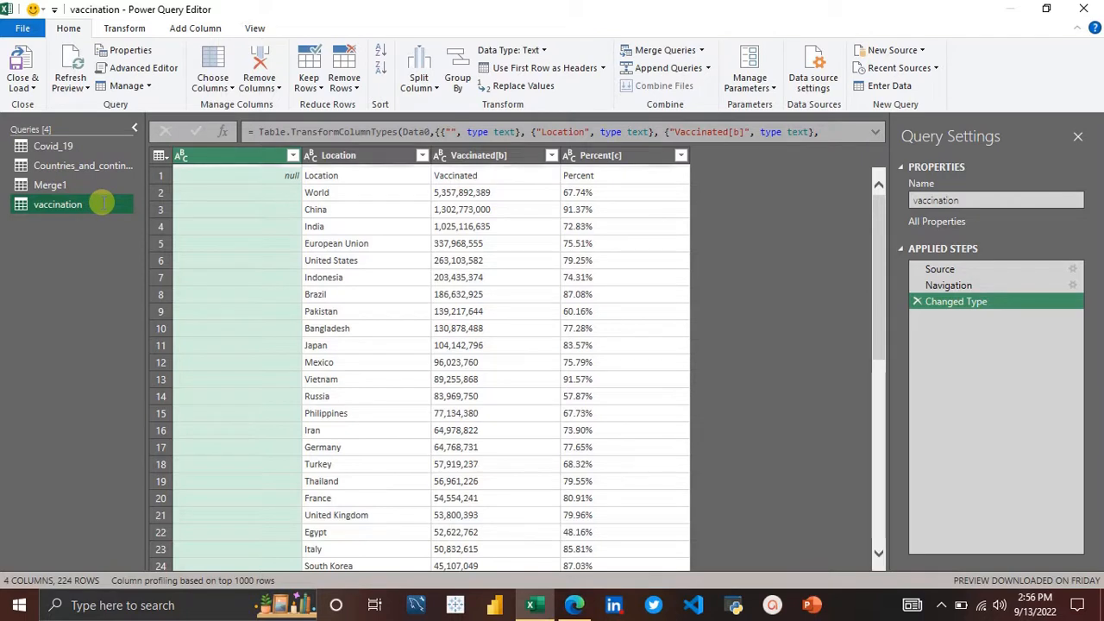
Step: Remove the unnamed first column and the Percent[c] column from the vaccination query
right_click(257, 156)
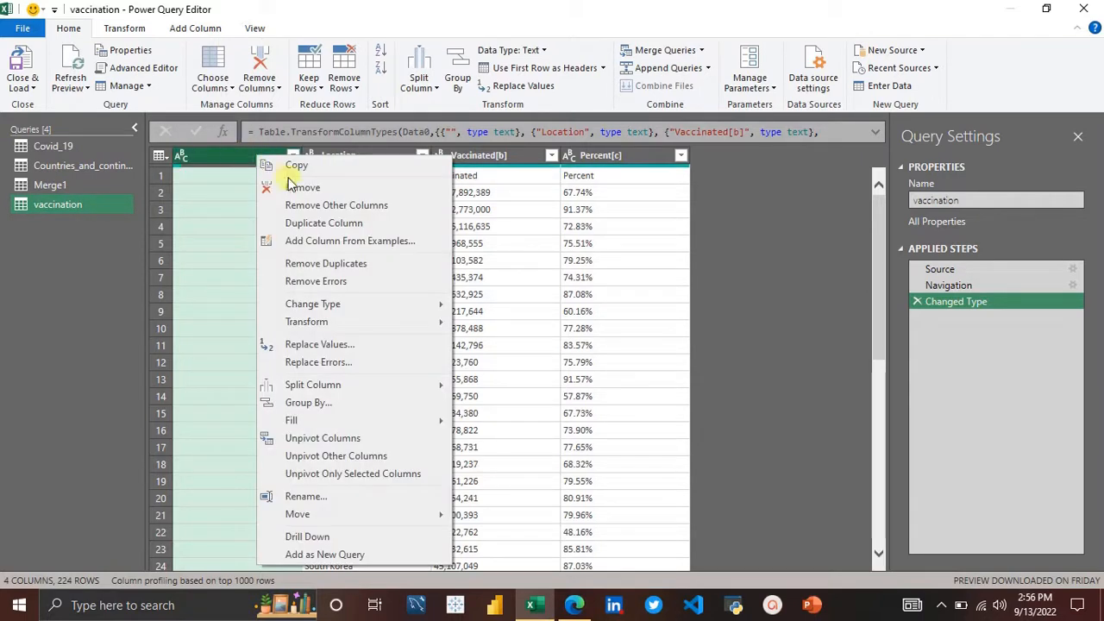
left_click(229, 164)
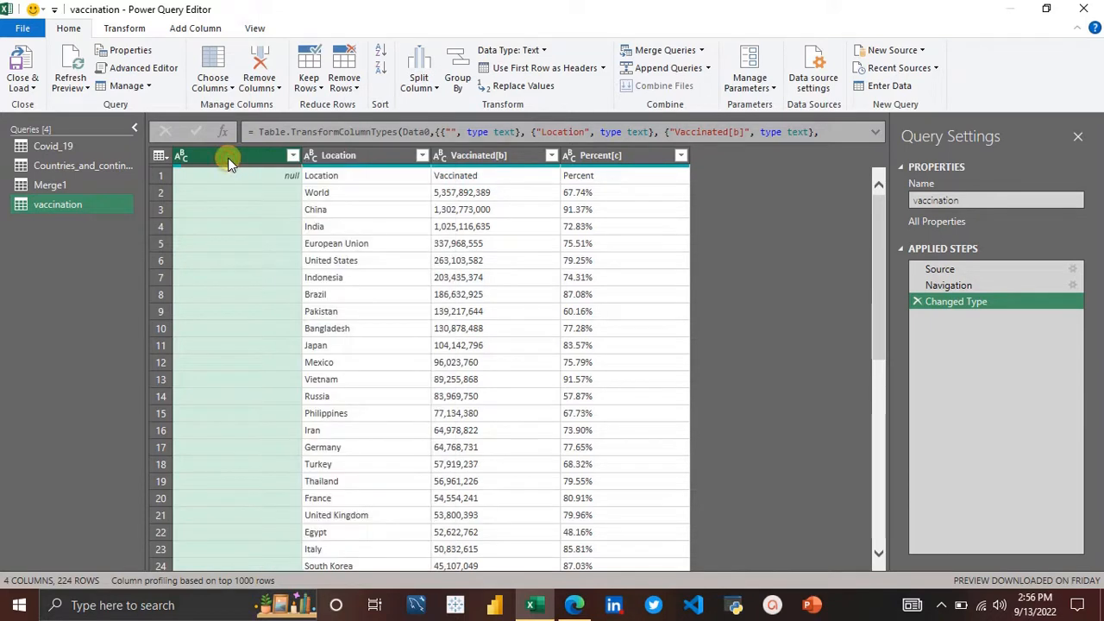
left_click(608, 157, "ctrl")
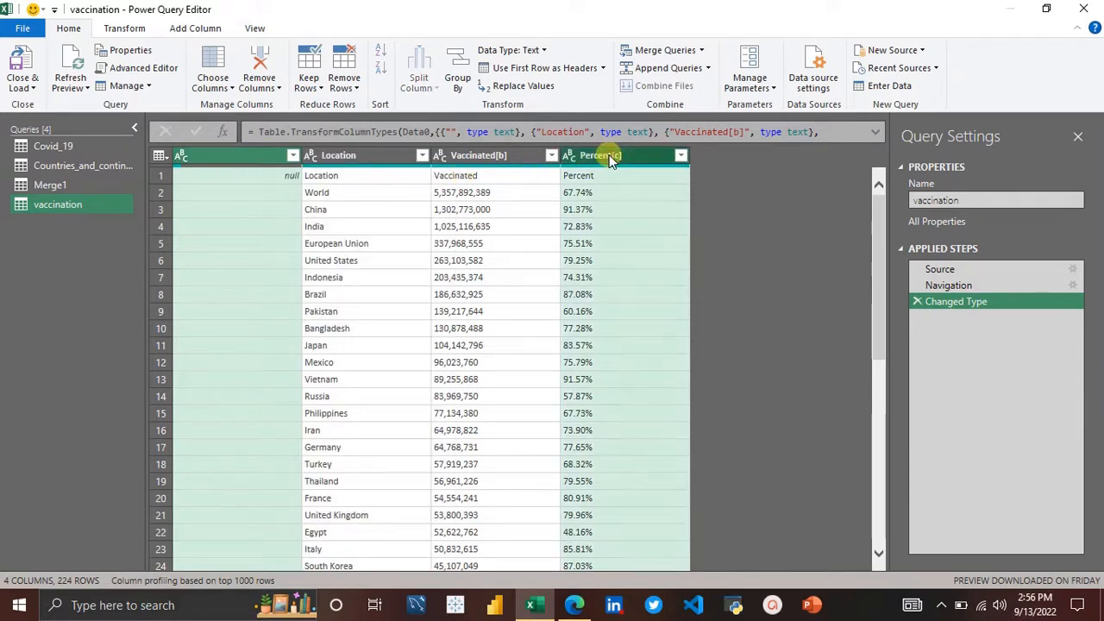
right_click(609, 160)
left_click(669, 188)
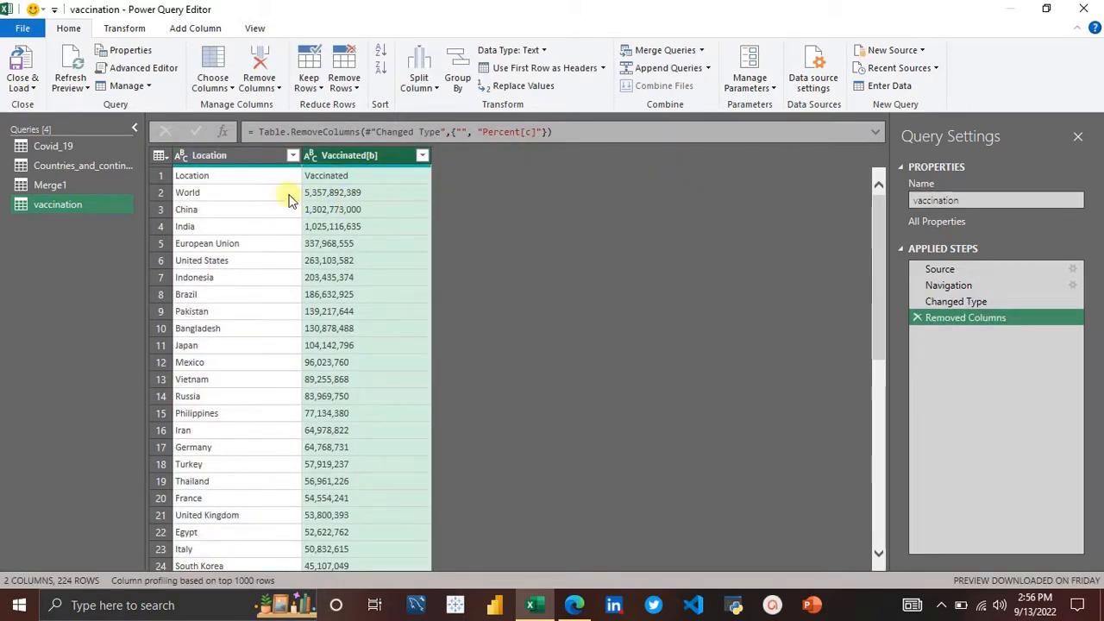
Step: Examine the top rows of the vaccination query's Location and Vaccinated[b] columns
left_click(197, 175)
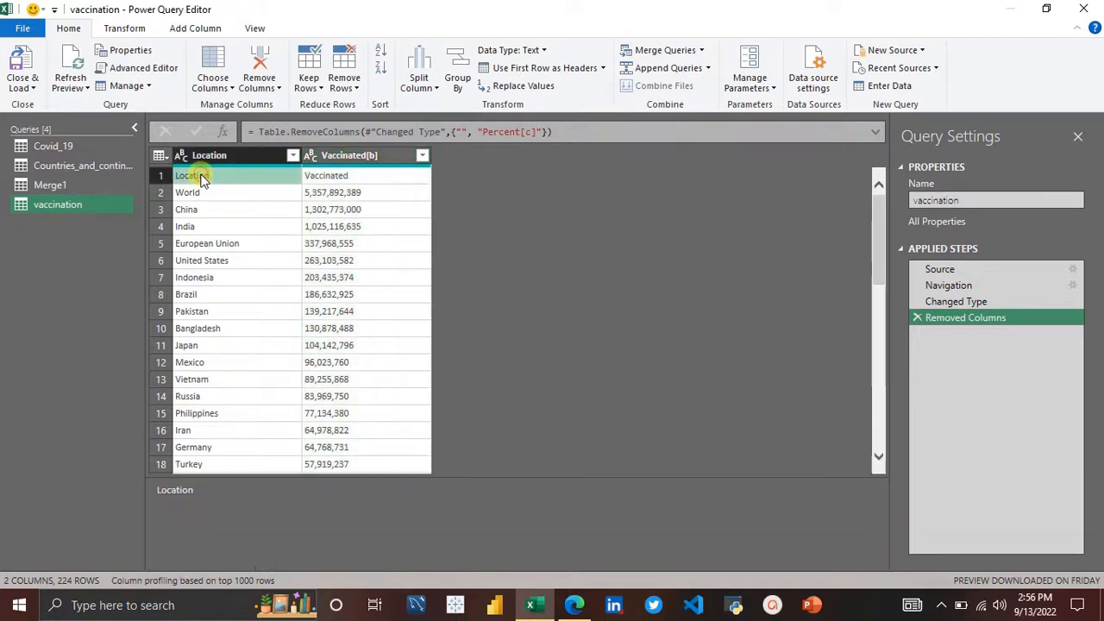
left_click(321, 177)
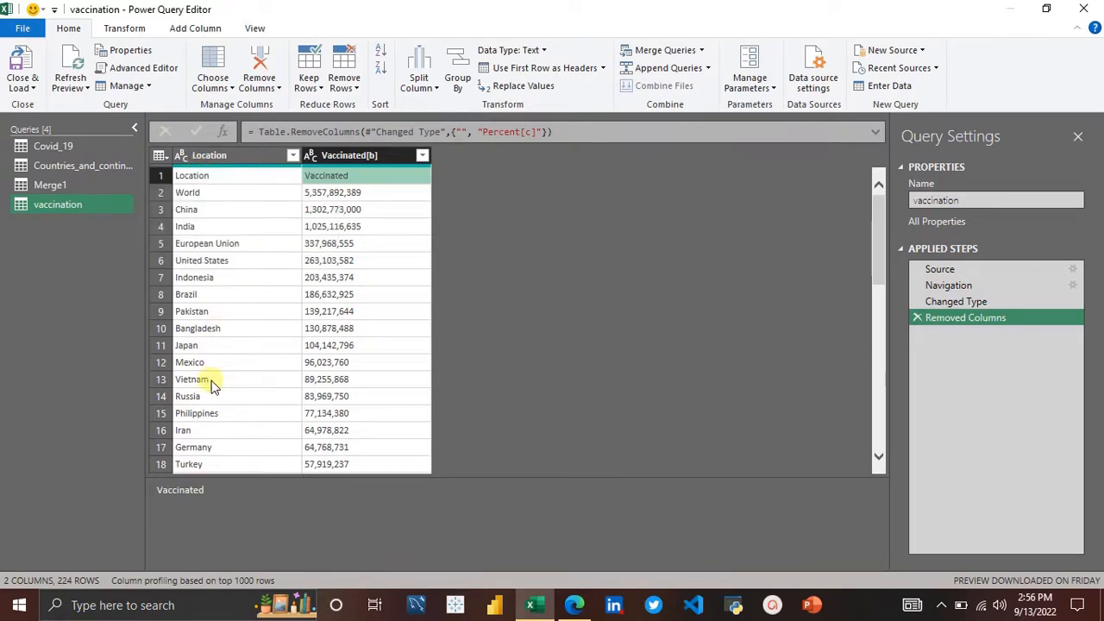
scroll(214, 386, "down", 5)
scroll(213, 385, "up", 5)
left_click(196, 176)
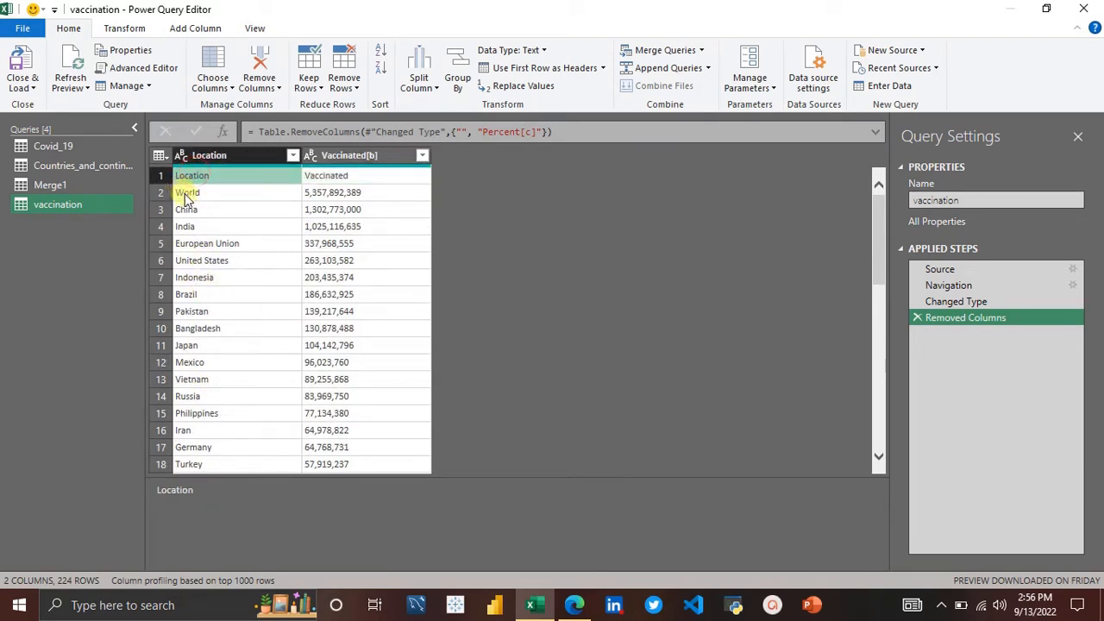
left_click(187, 196)
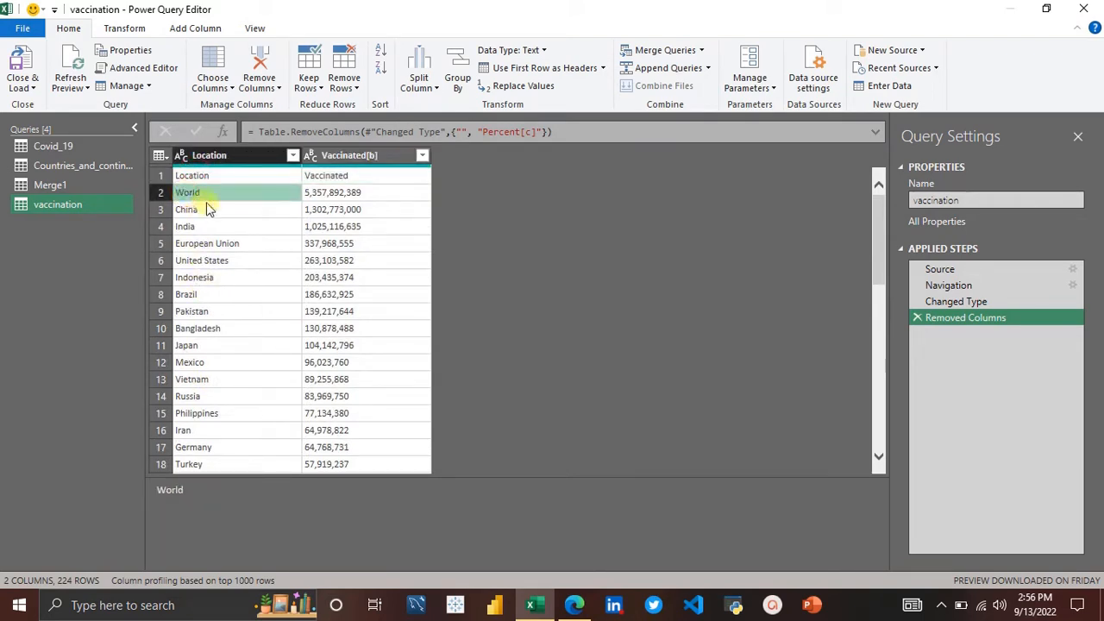
left_click(221, 177)
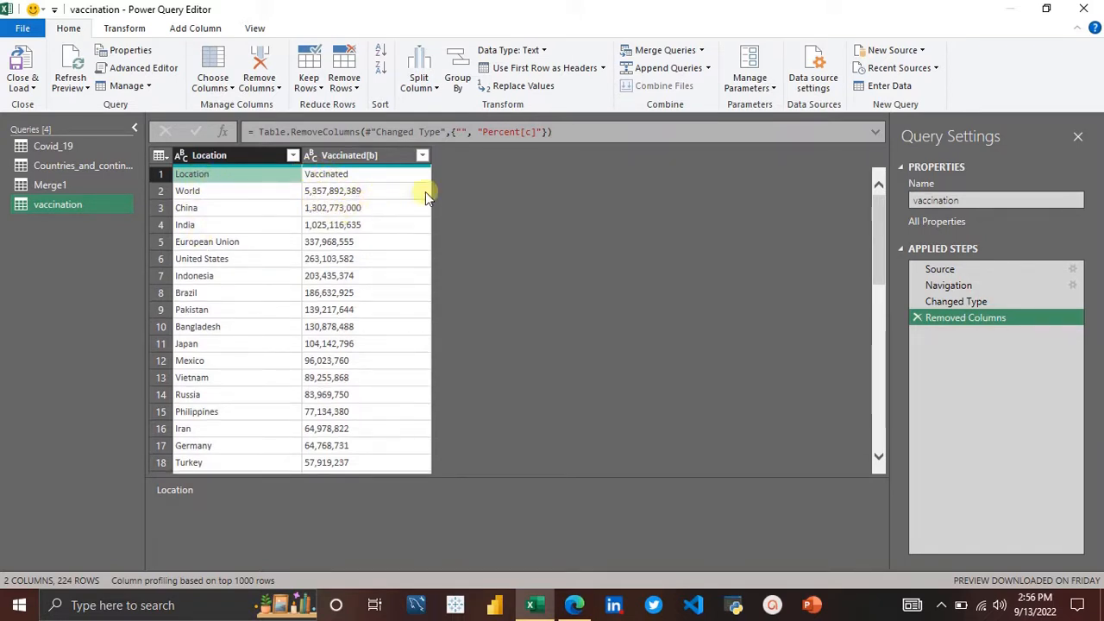
scroll(217, 330, "down", 1)
scroll(218, 330, "up", 1)
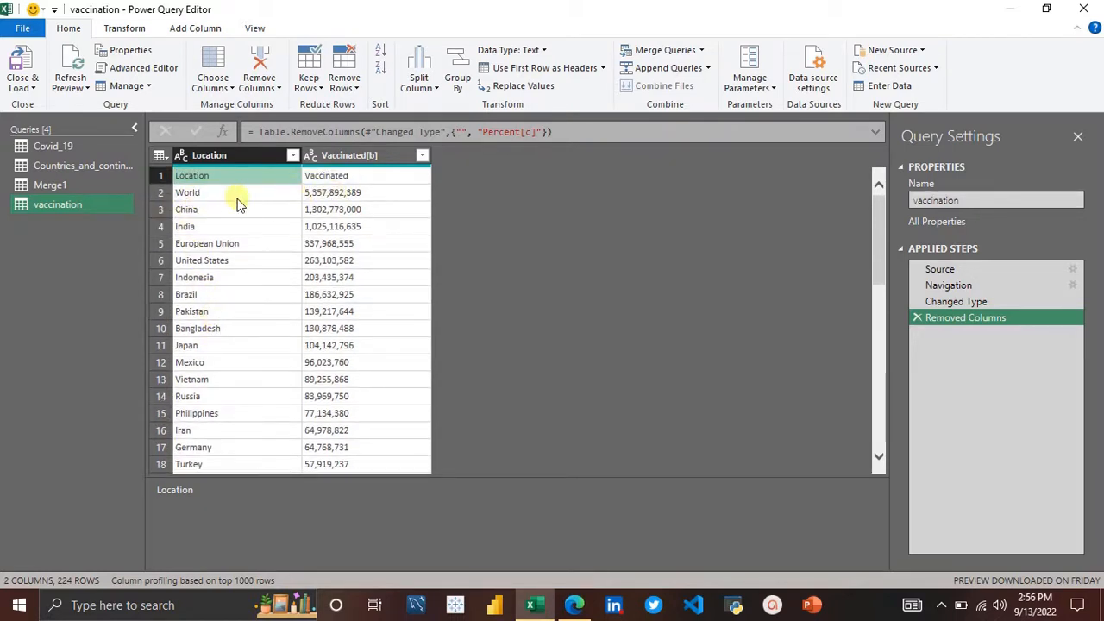
scroll(228, 471, "down", 5)
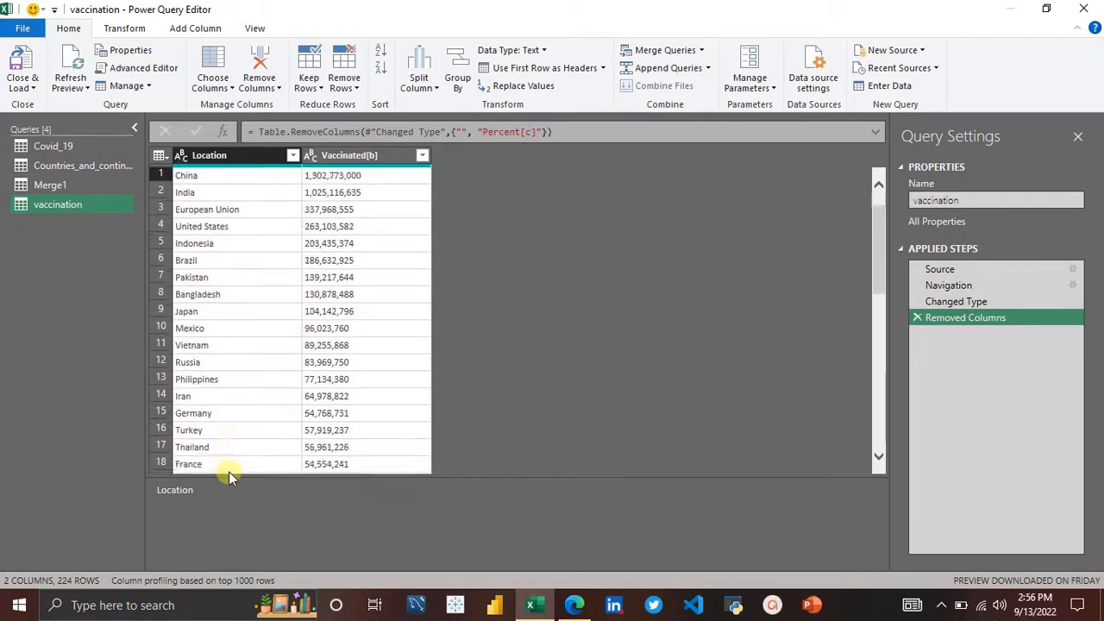
scroll(229, 471, "up", 5)
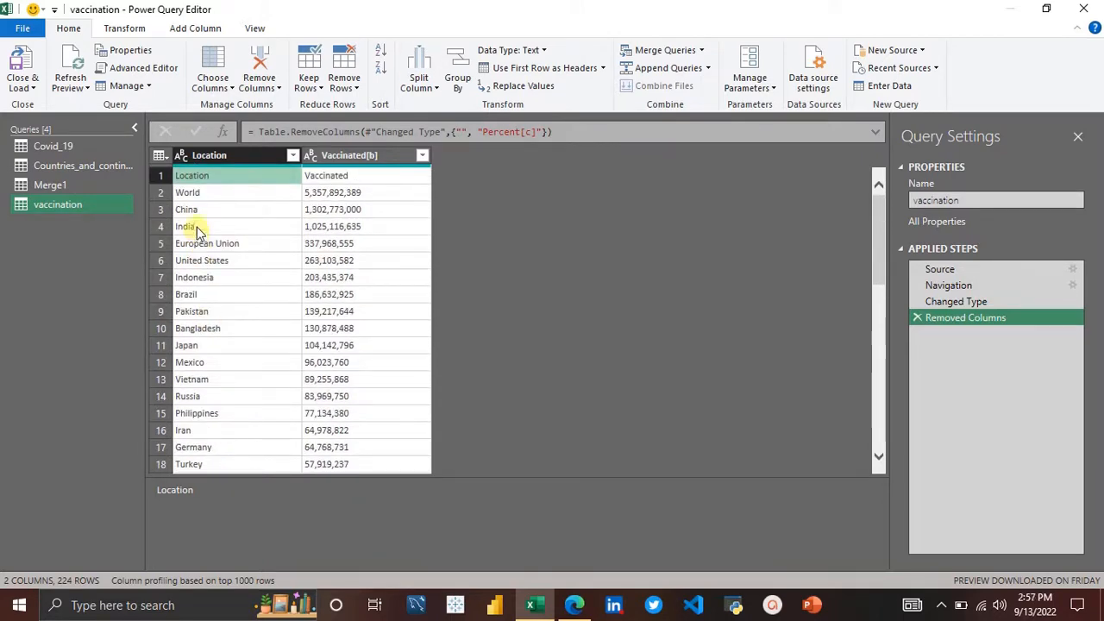
left_click(220, 156)
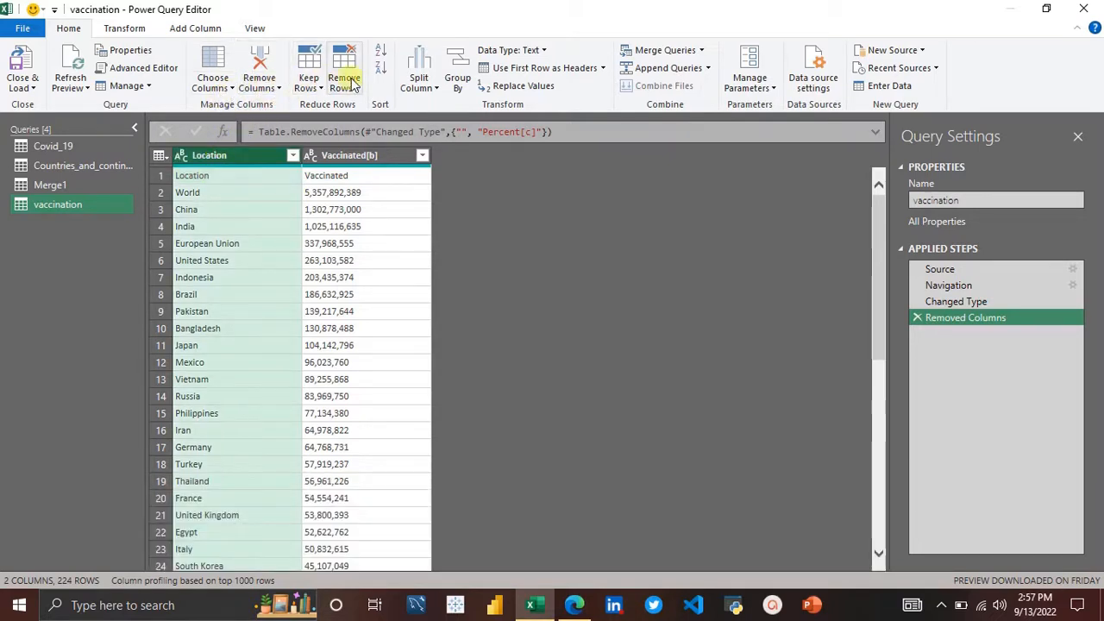
Step: Remove the top 2 rows from the vaccination query
left_click(349, 89)
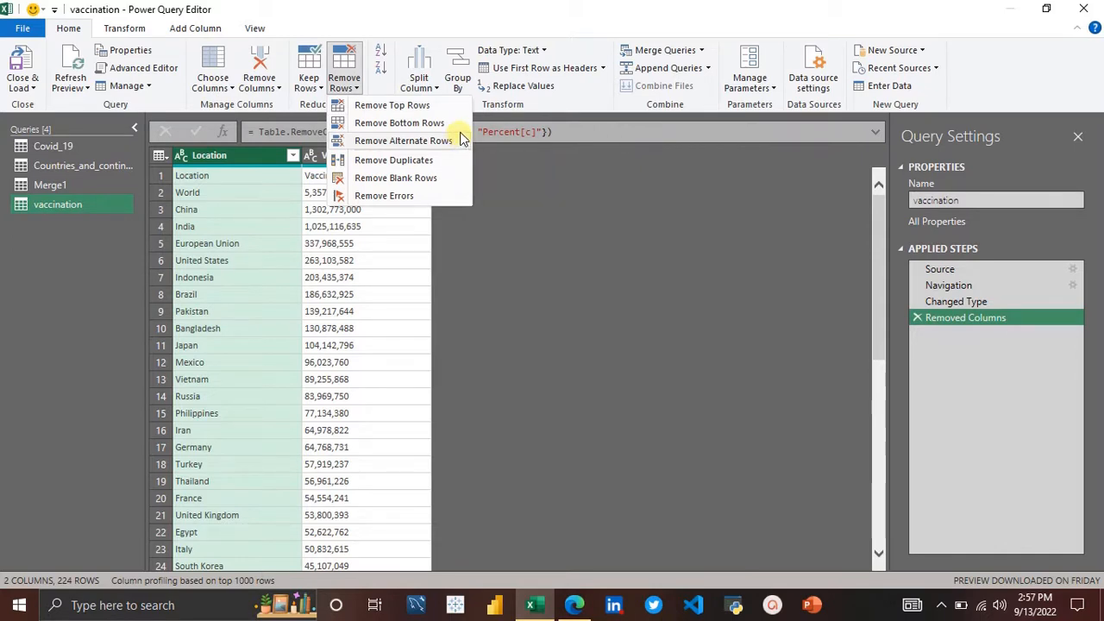
left_click(403, 111)
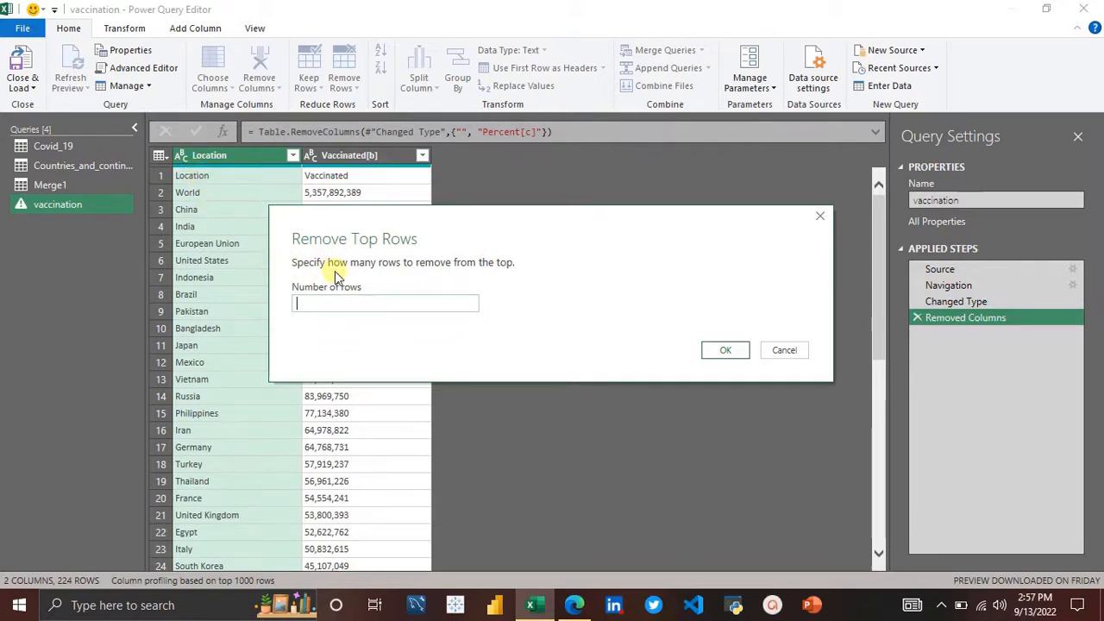
type("2")
left_click(717, 350)
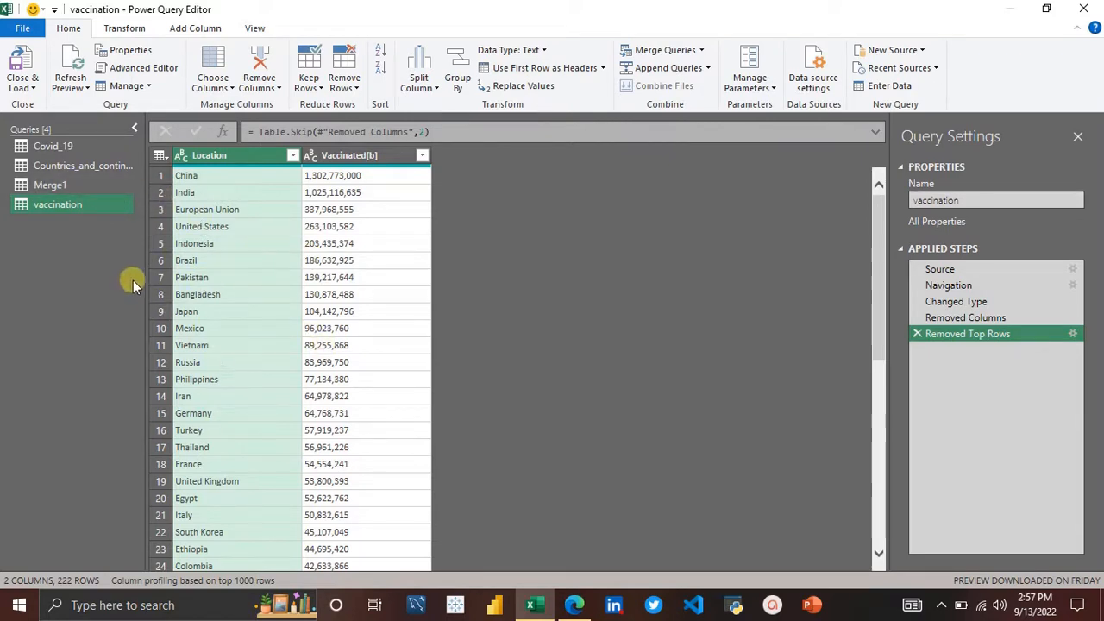
Step: Merge the Merge1 query with the vaccination query, matching Country, Other to Location
left_click(73, 186)
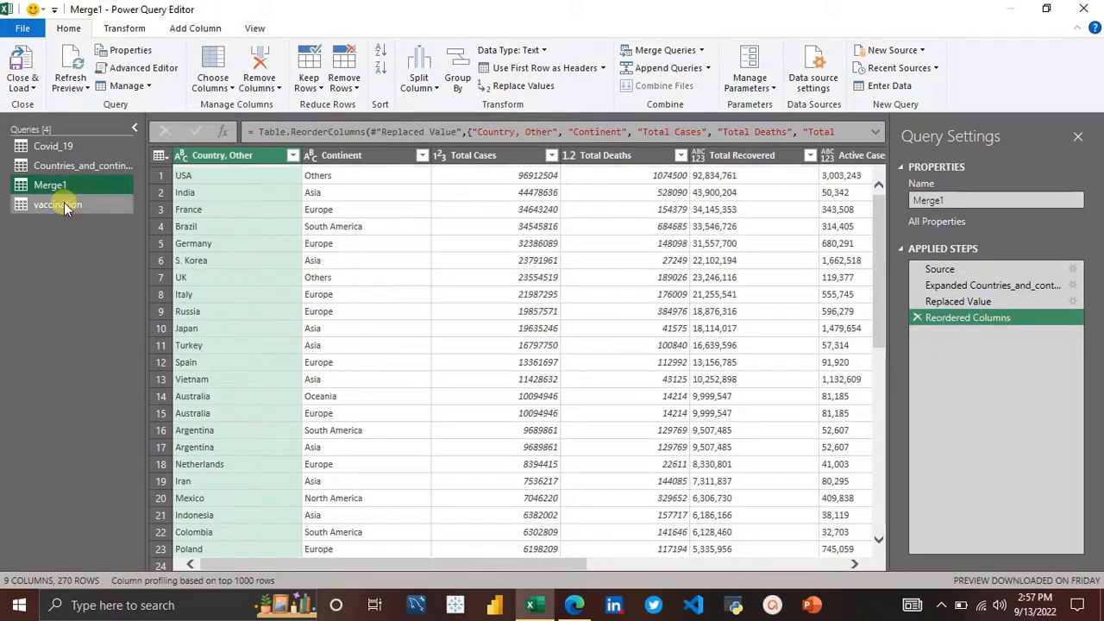
left_click(66, 207)
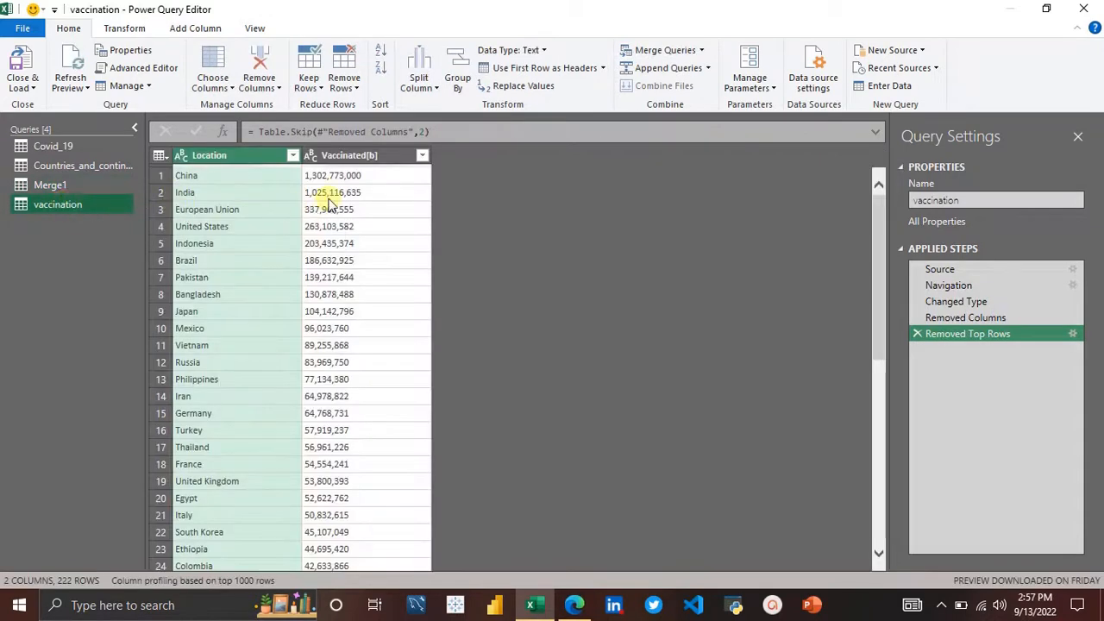
mouse_move(338, 165)
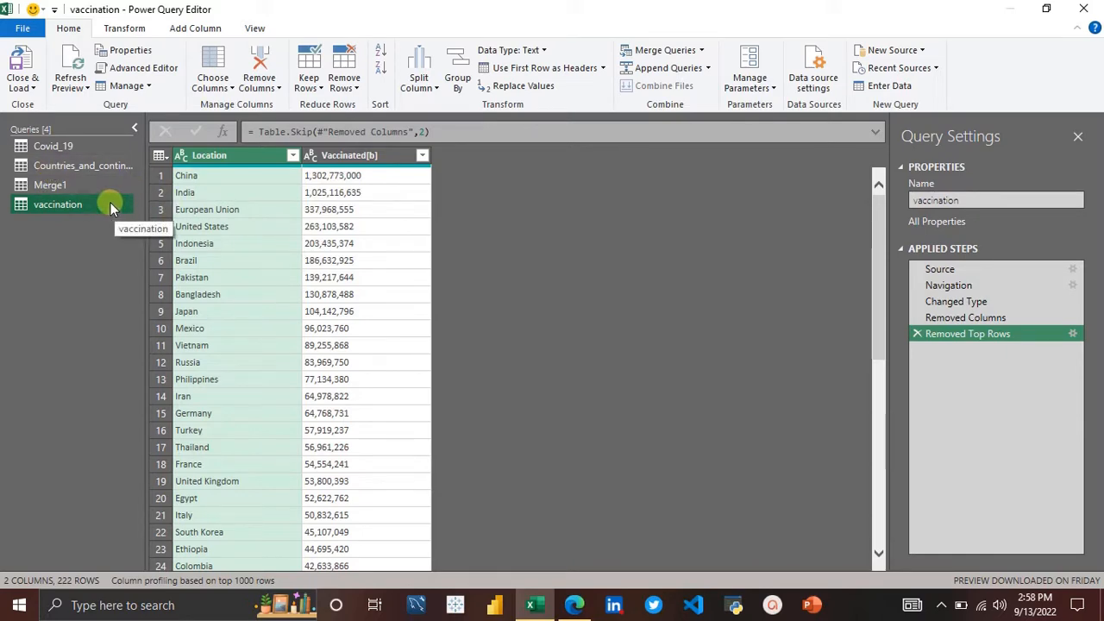
left_click(94, 185)
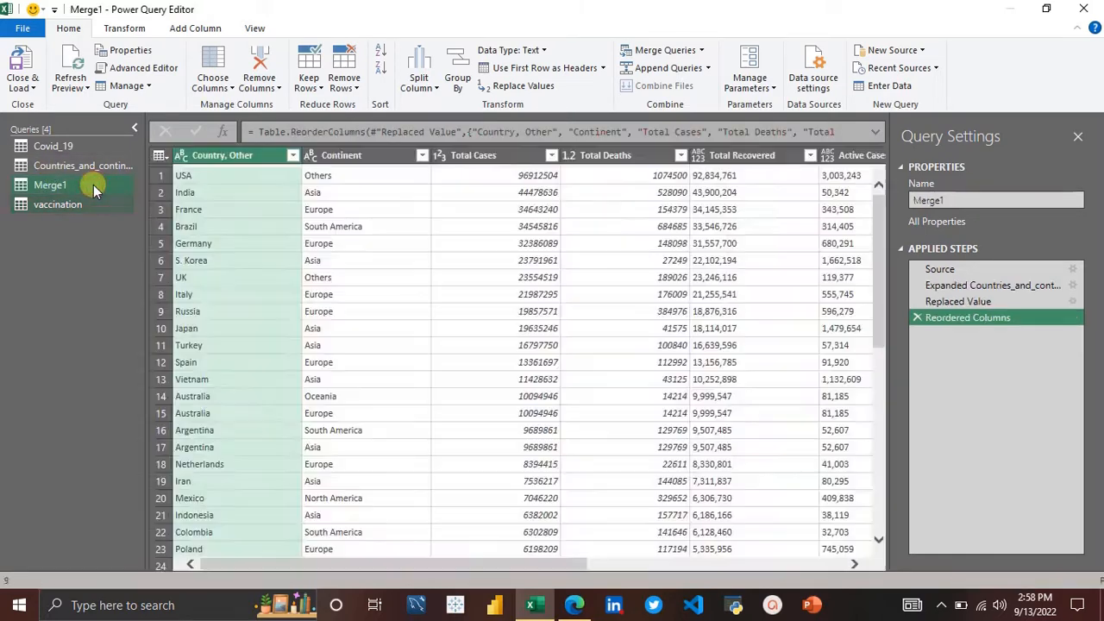
left_click(700, 51)
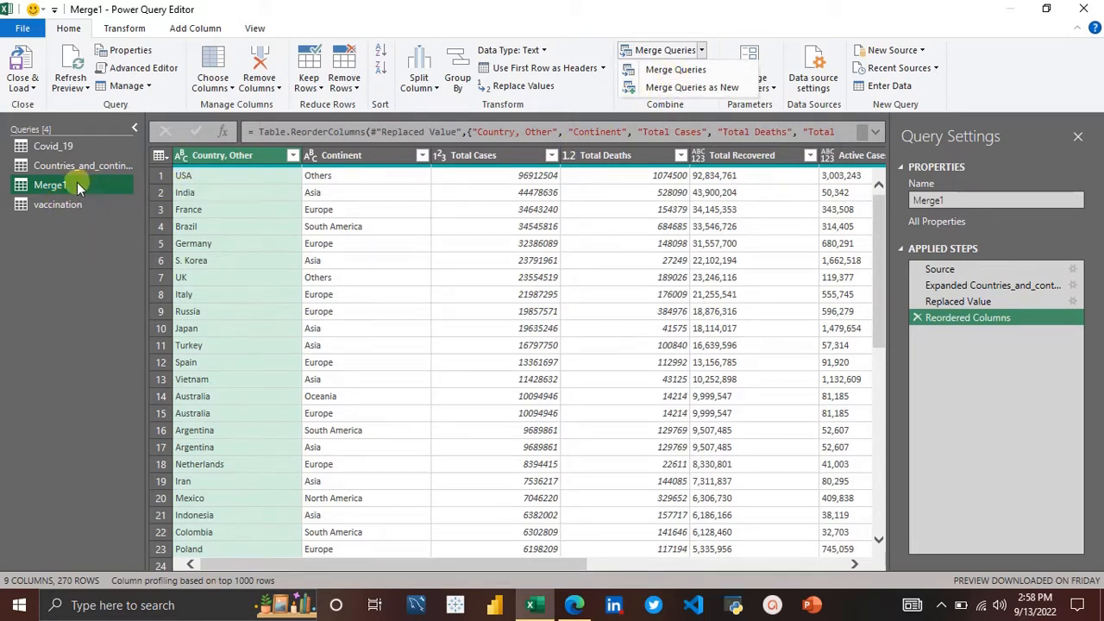
left_click(664, 69)
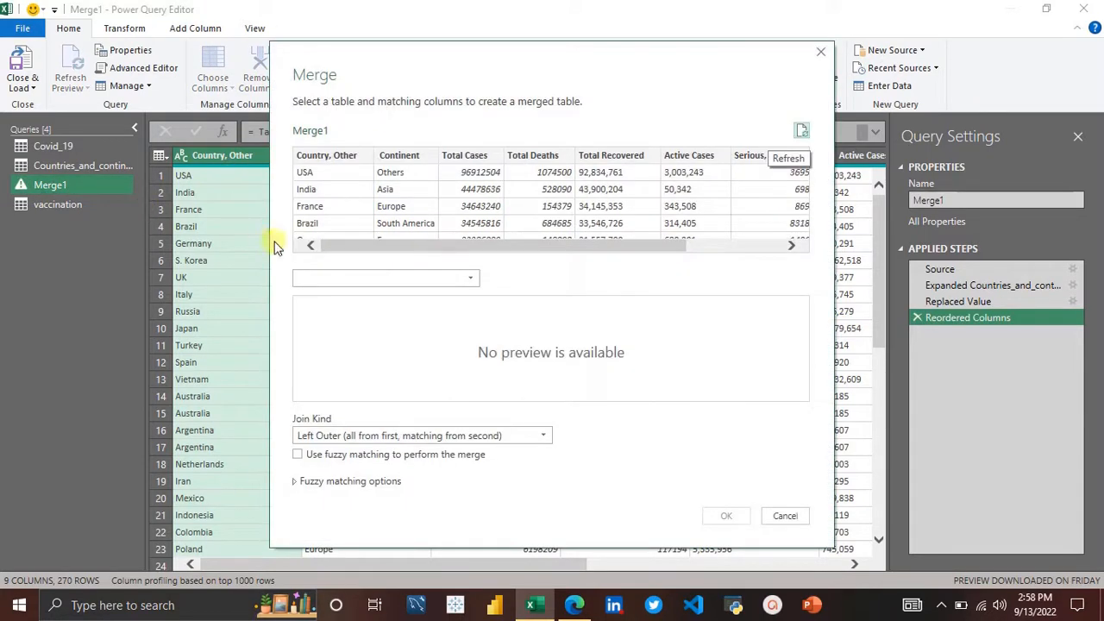
left_click(331, 156)
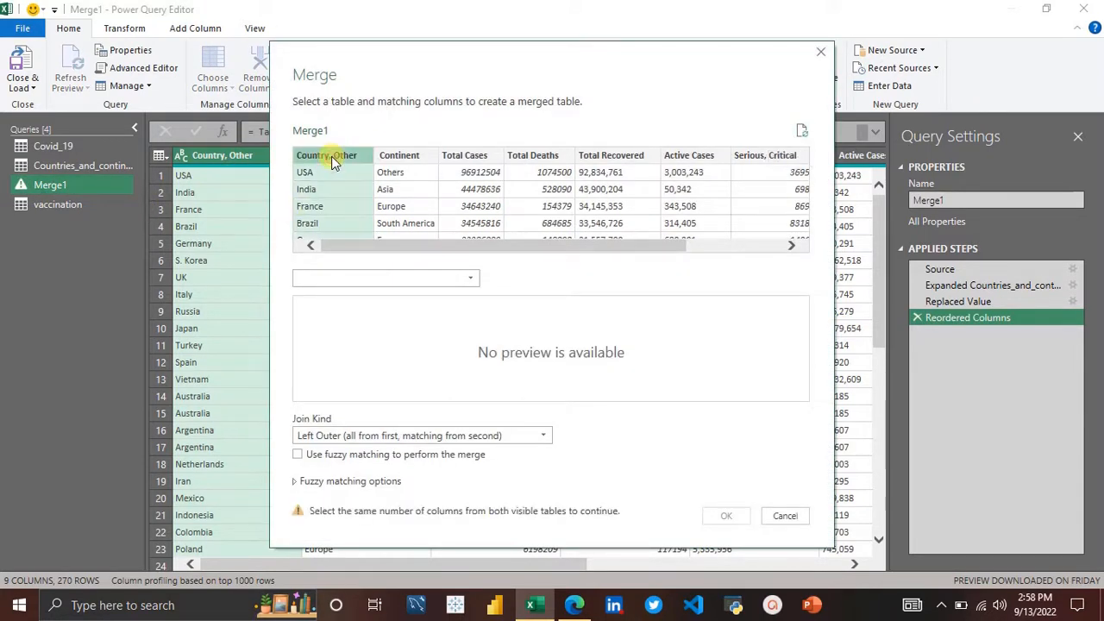
left_click(371, 282)
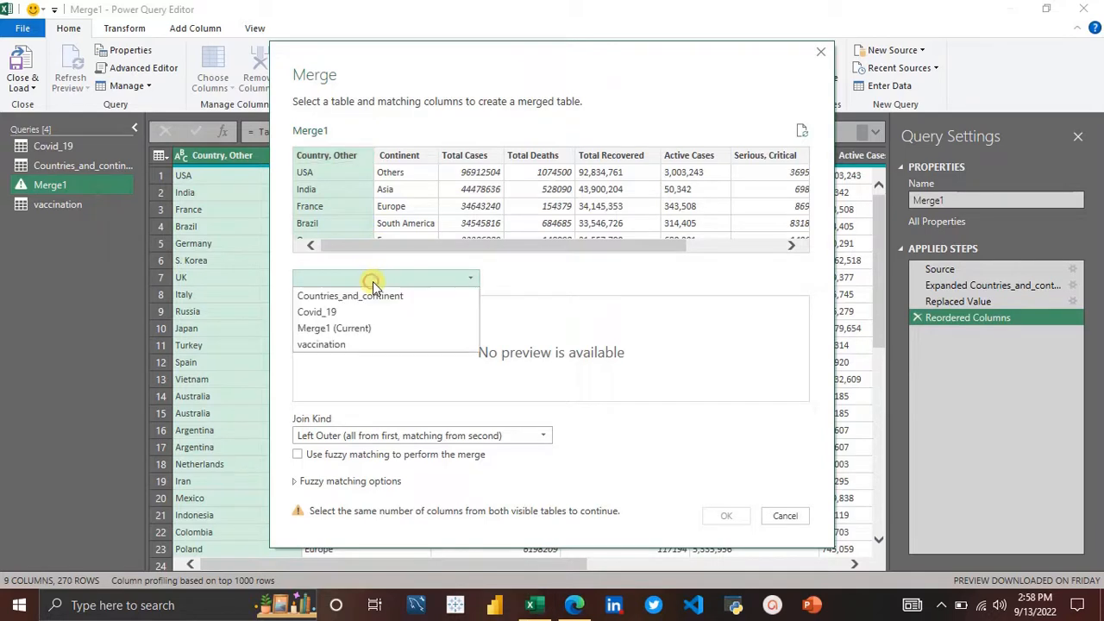
left_click(326, 345)
left_click(325, 305)
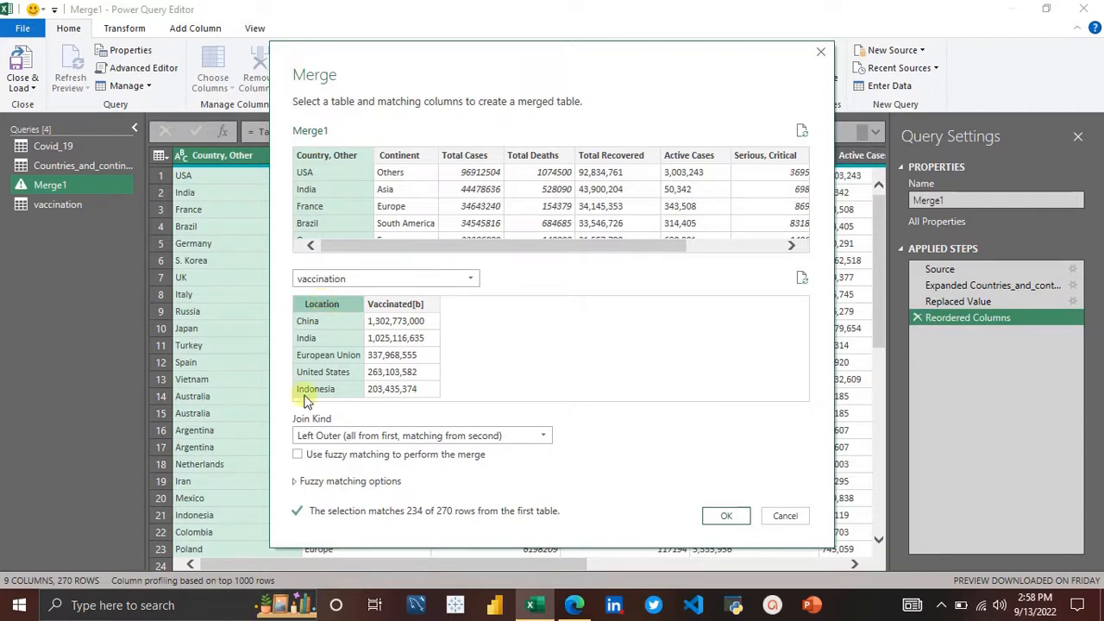
Step: Enable fuzzy matching with a similarity threshold of 0.70 and confirm the merge
left_click(299, 454)
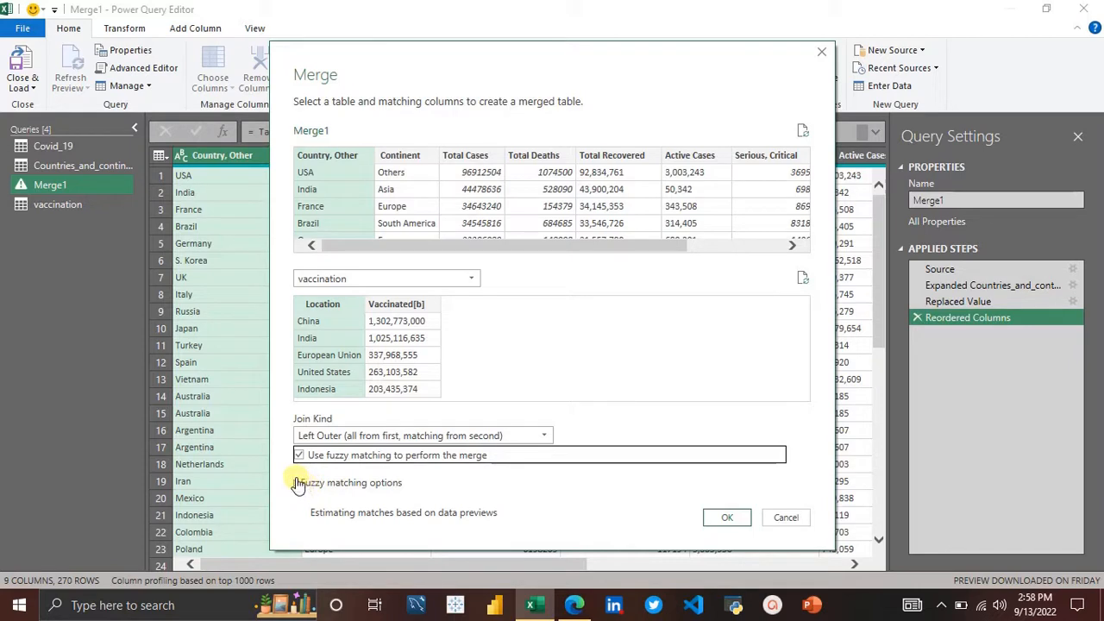
left_click(297, 483)
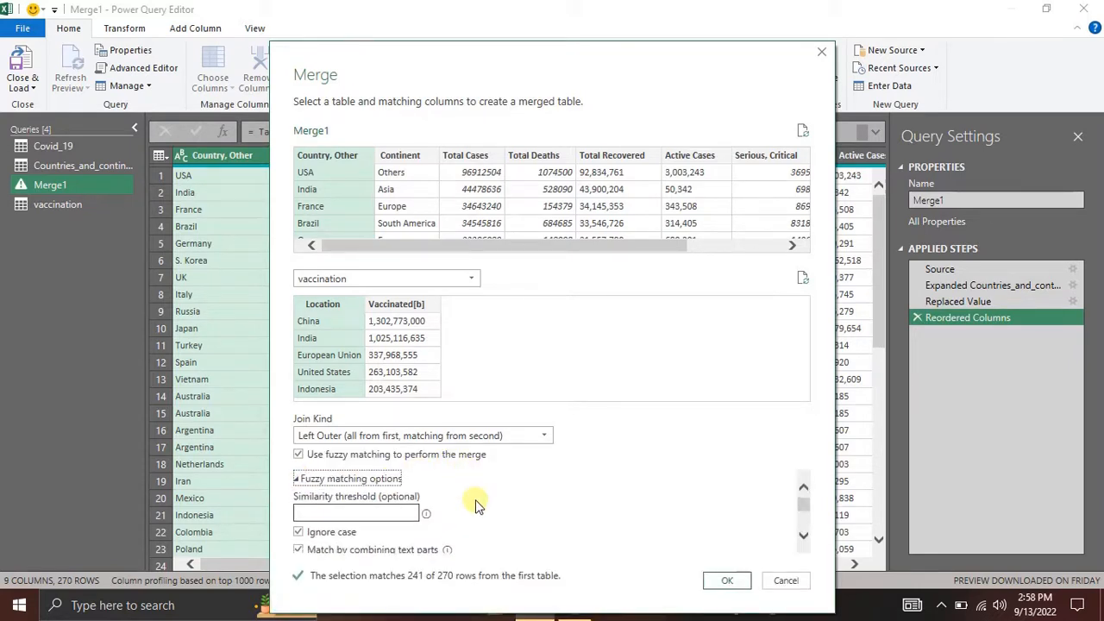
scroll(476, 502, "down", 1)
left_click(390, 502)
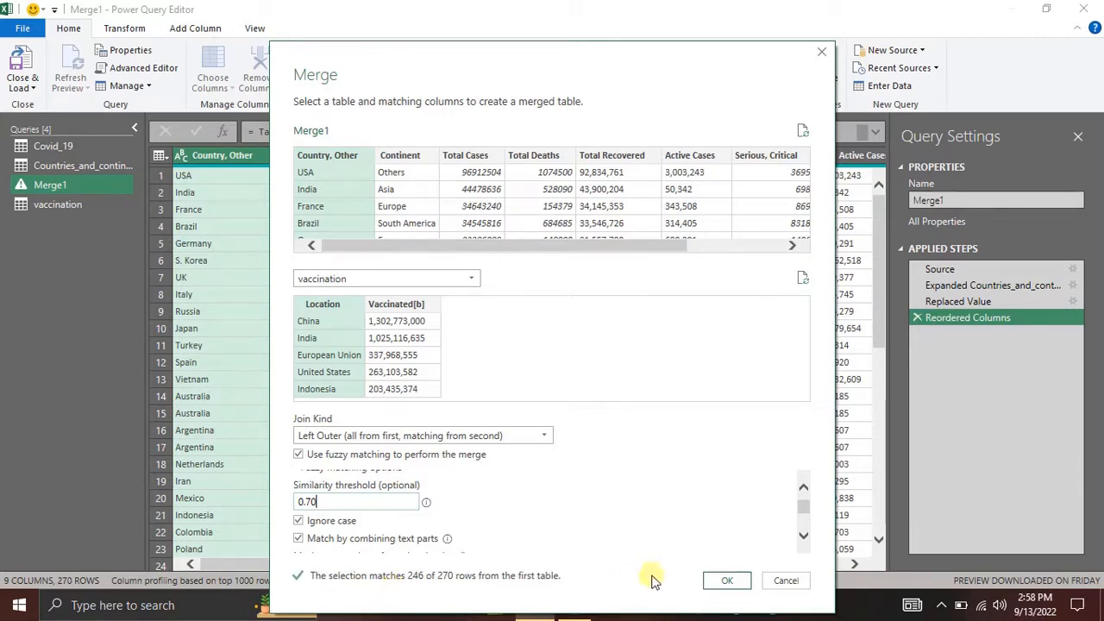
left_click(727, 580)
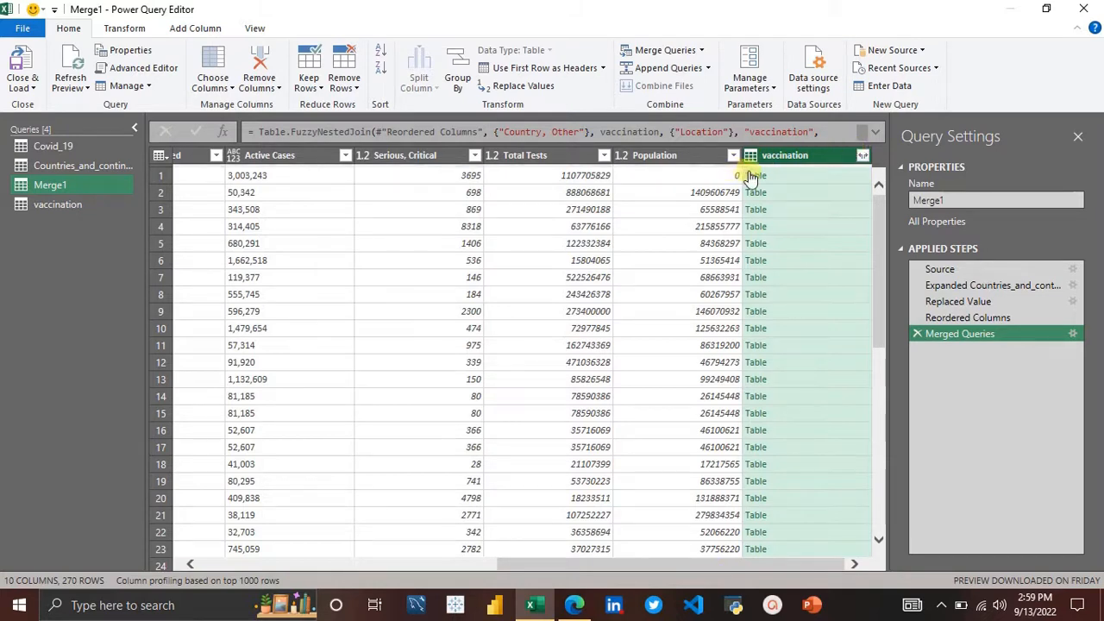
Step: Expand the vaccination column to include only Vaccinated[b], without the original column name prefix
left_click(861, 157)
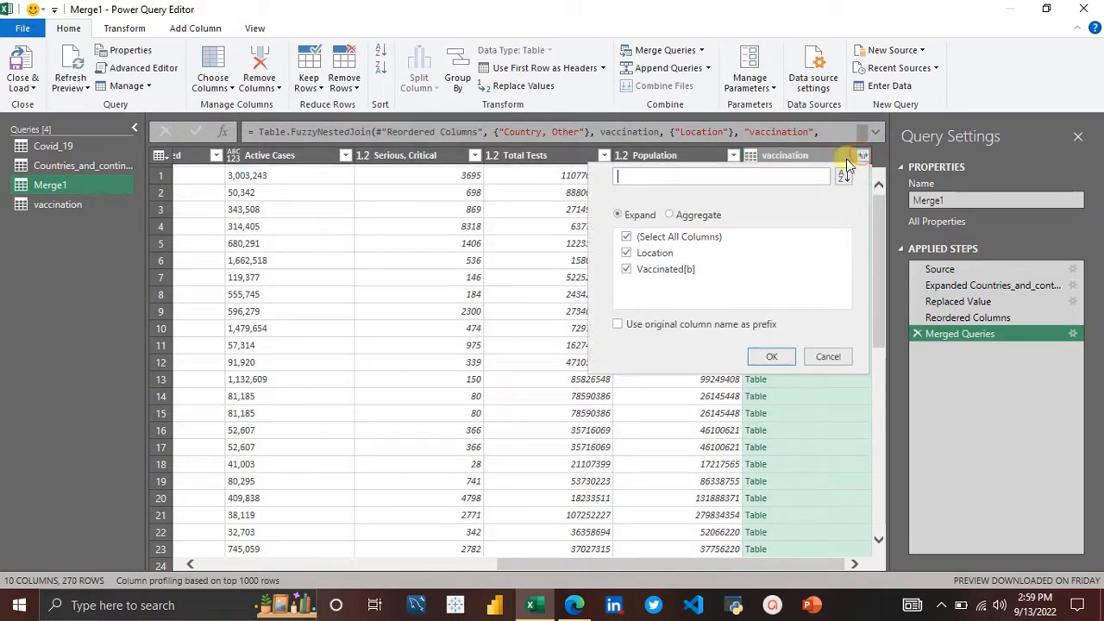
left_click(628, 237)
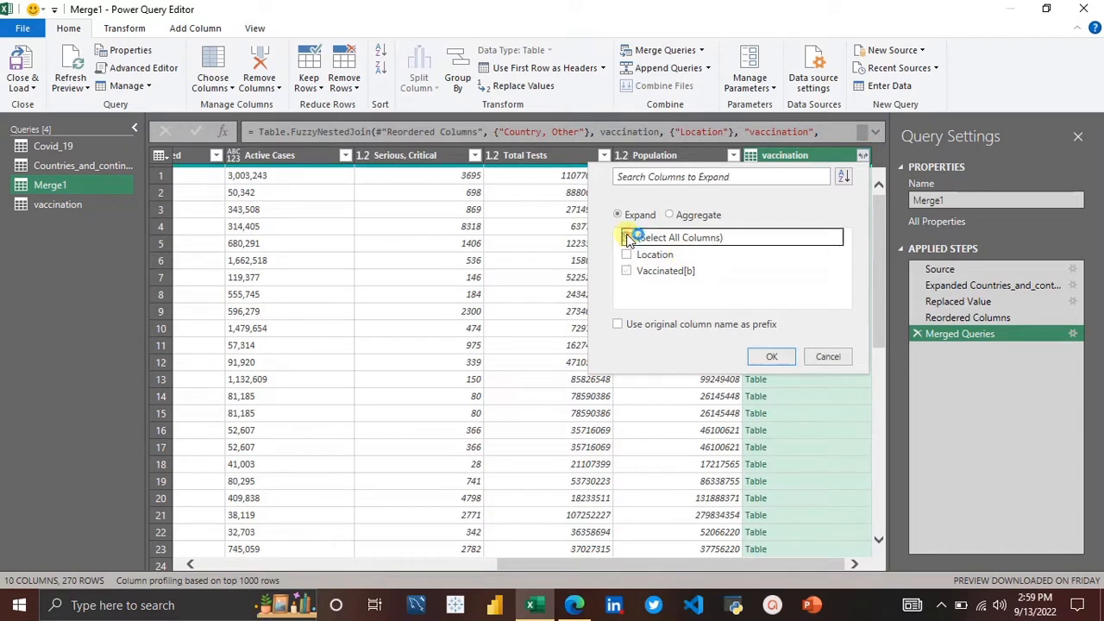
left_click(627, 271)
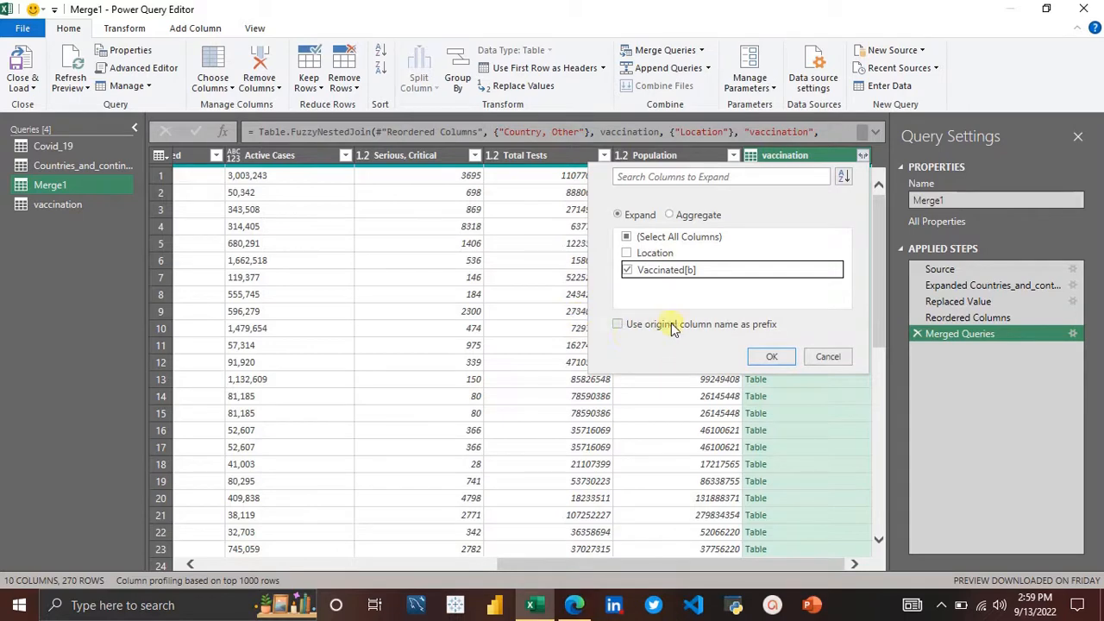
left_click(779, 354)
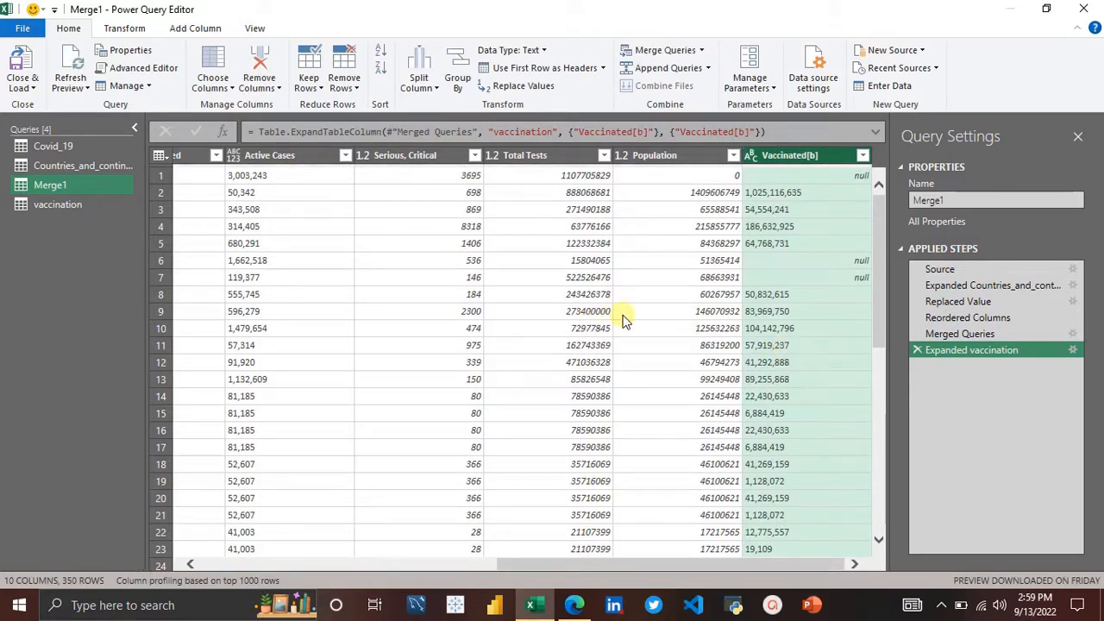
Step: Examine the repeated country rows produced by the merge in the Country, Other and Continent columns
scroll(284, 320, "left", 5)
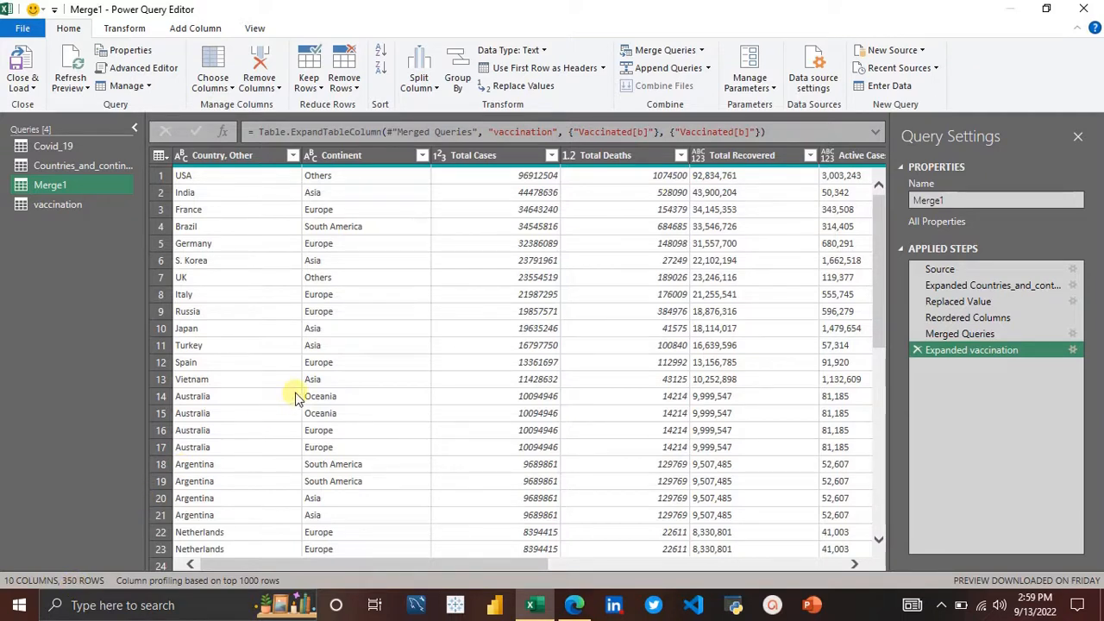
left_click(242, 155)
right_click(246, 156)
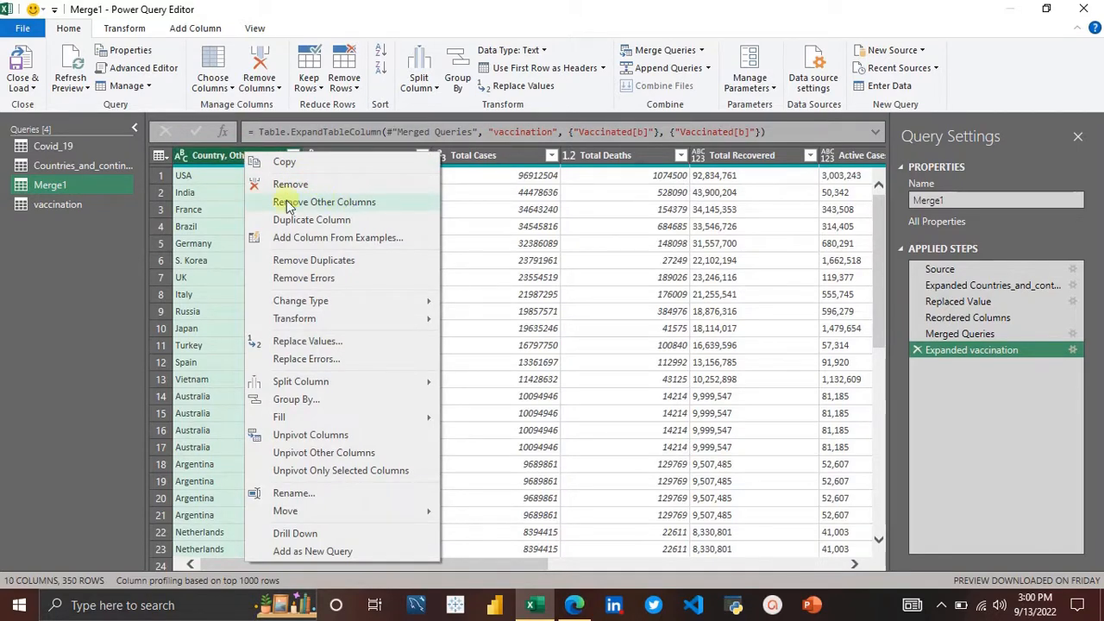
left_click(194, 226)
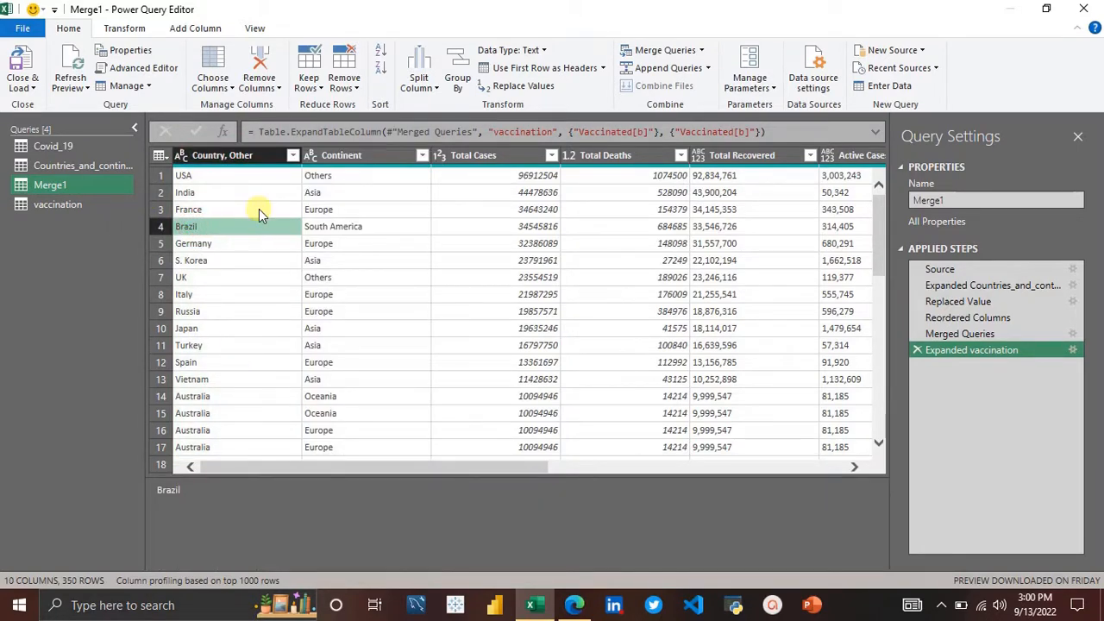
scroll(259, 209, "down", 3)
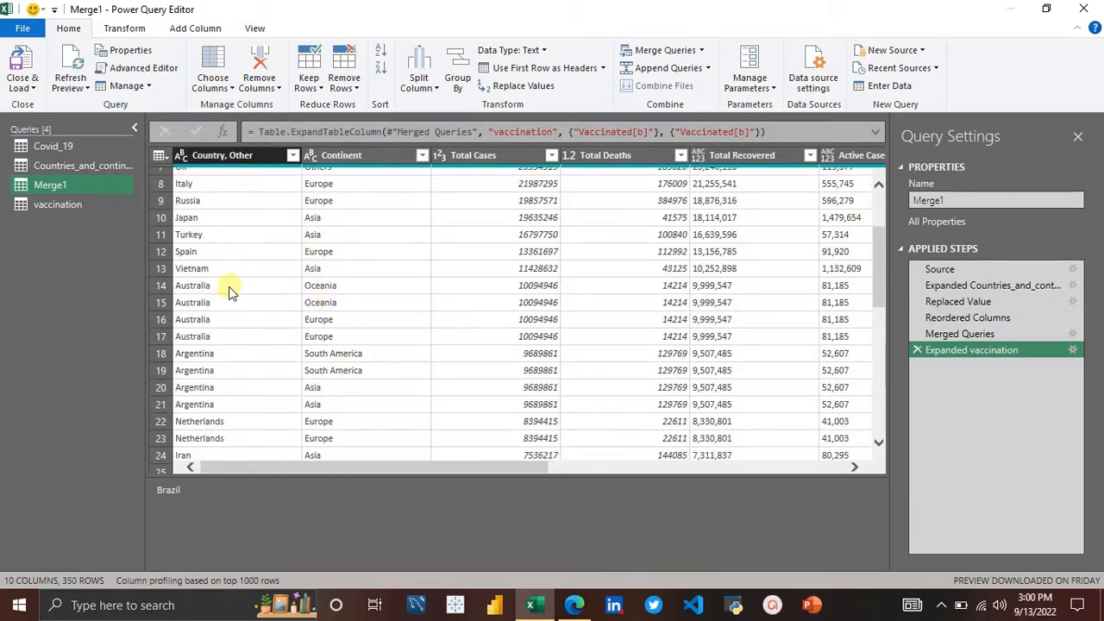
left_click(204, 286)
left_click(210, 302)
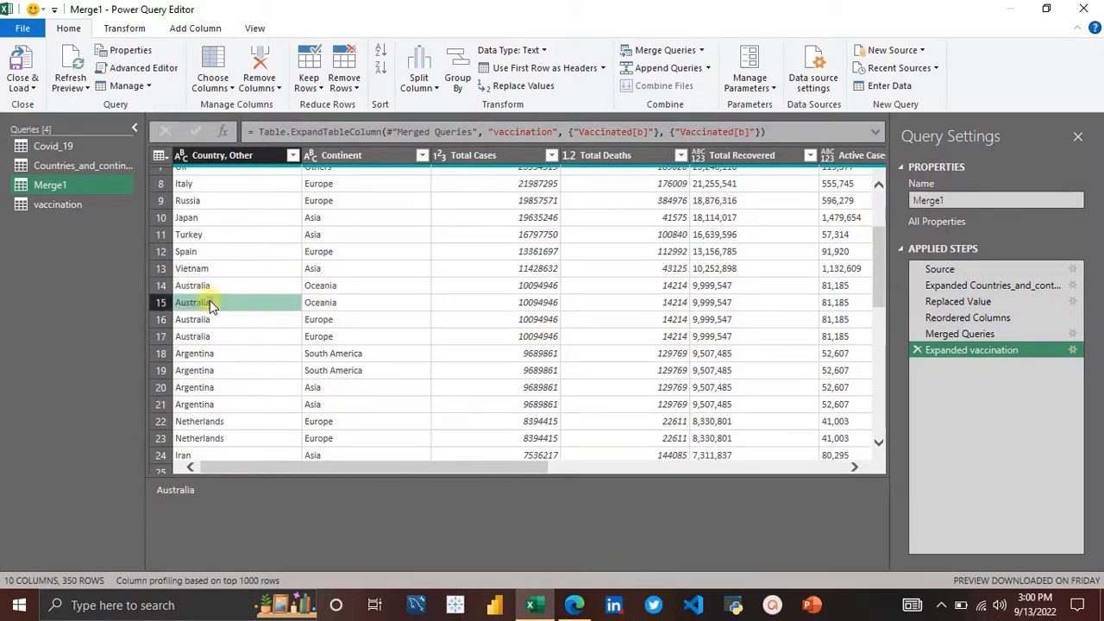
left_click(226, 318)
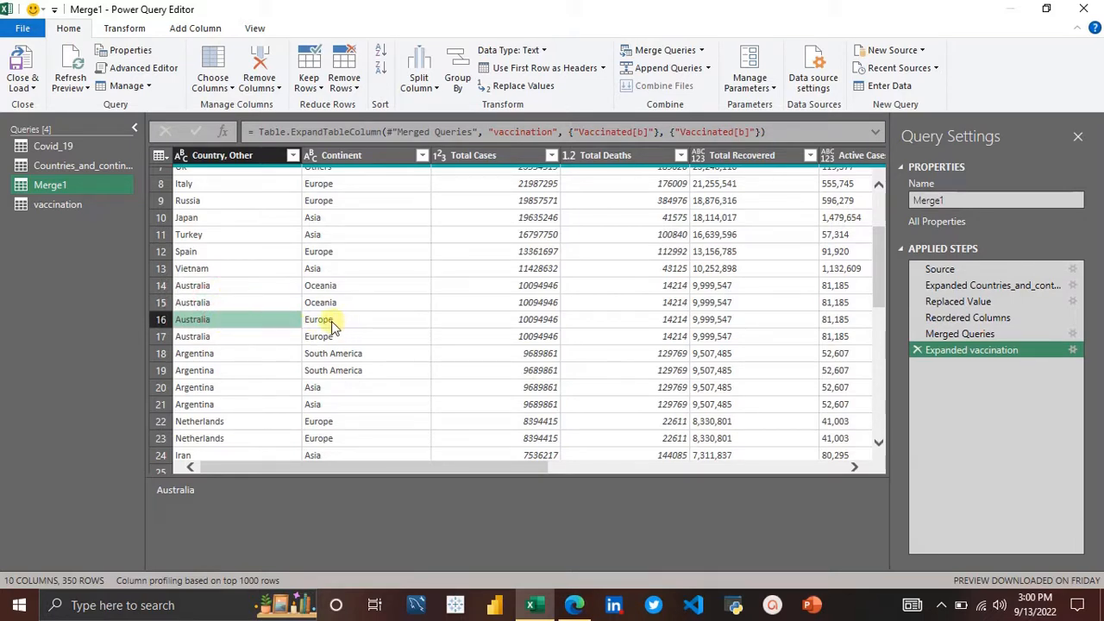
left_click(215, 340)
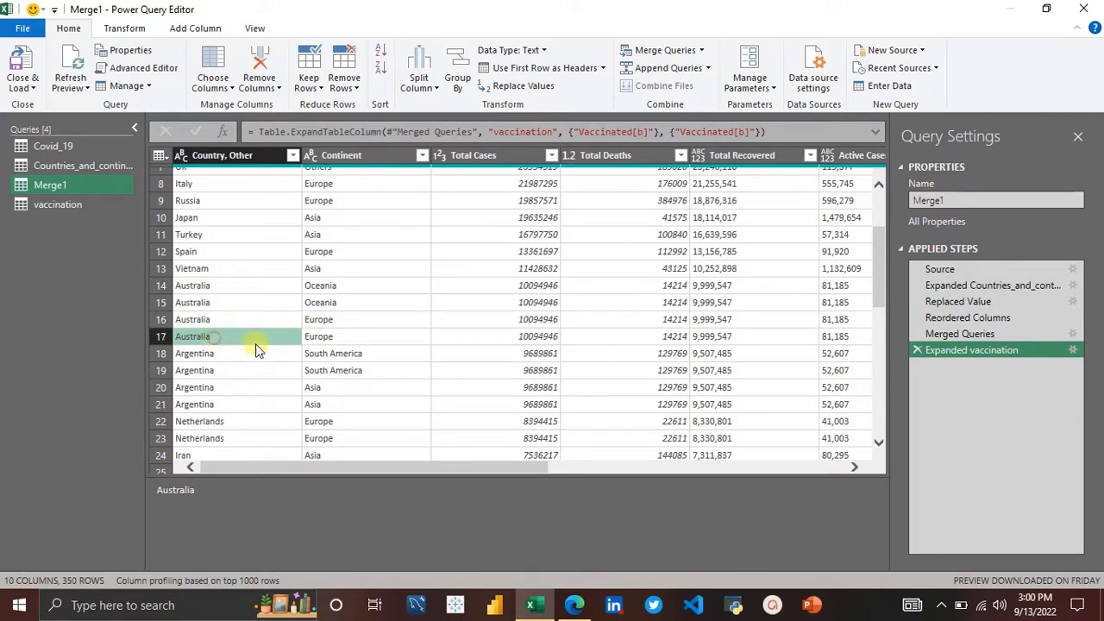
left_click(312, 303)
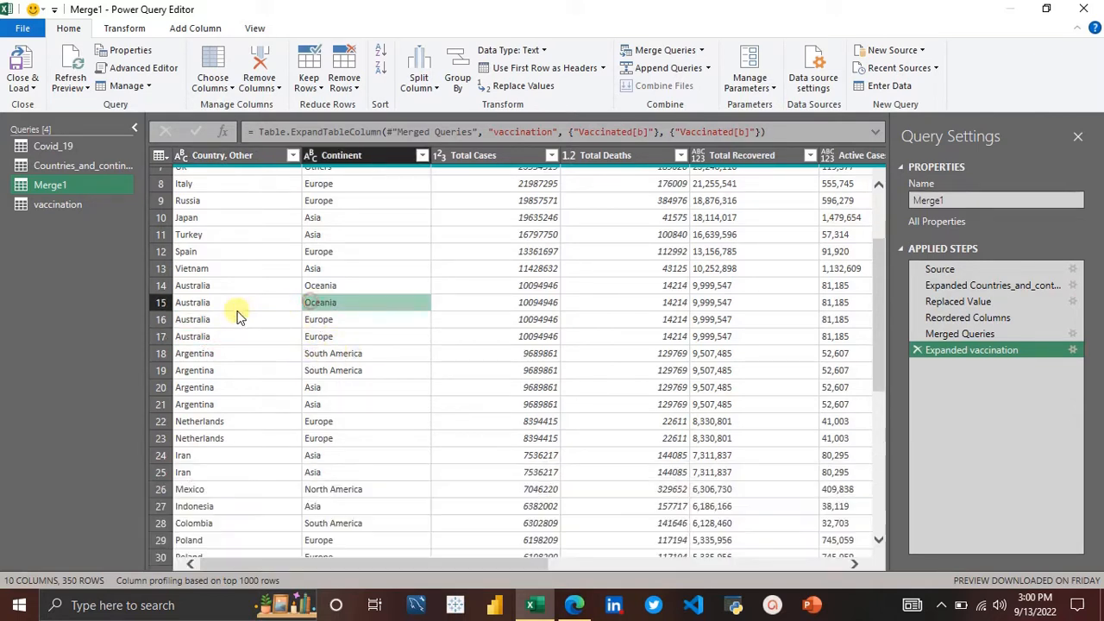
scroll(242, 310, "up", 3)
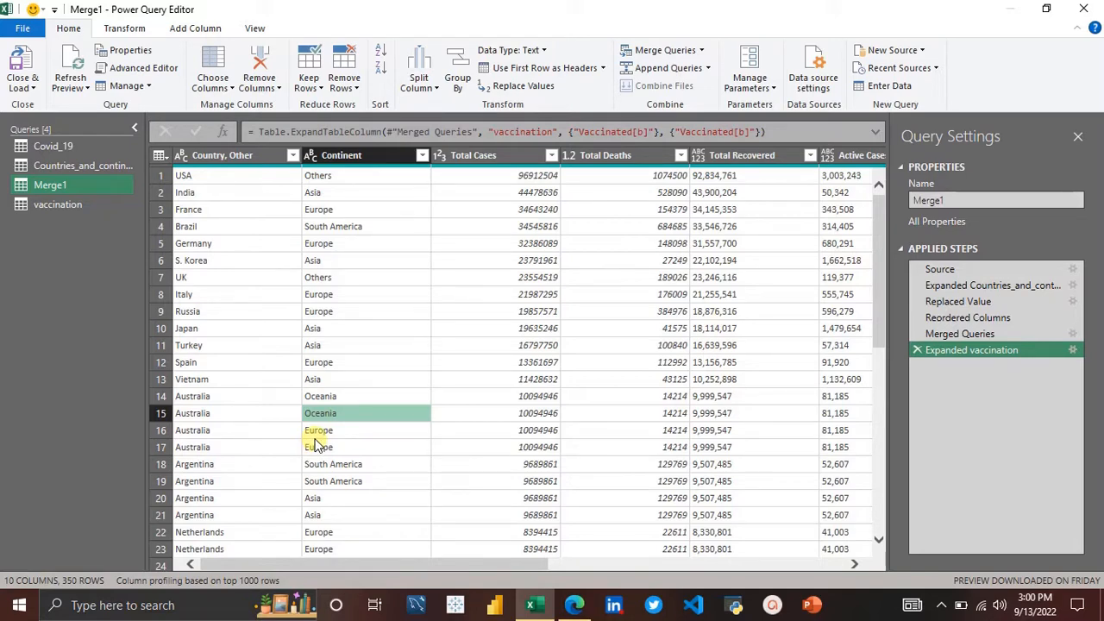
scroll(316, 444, "down", 3)
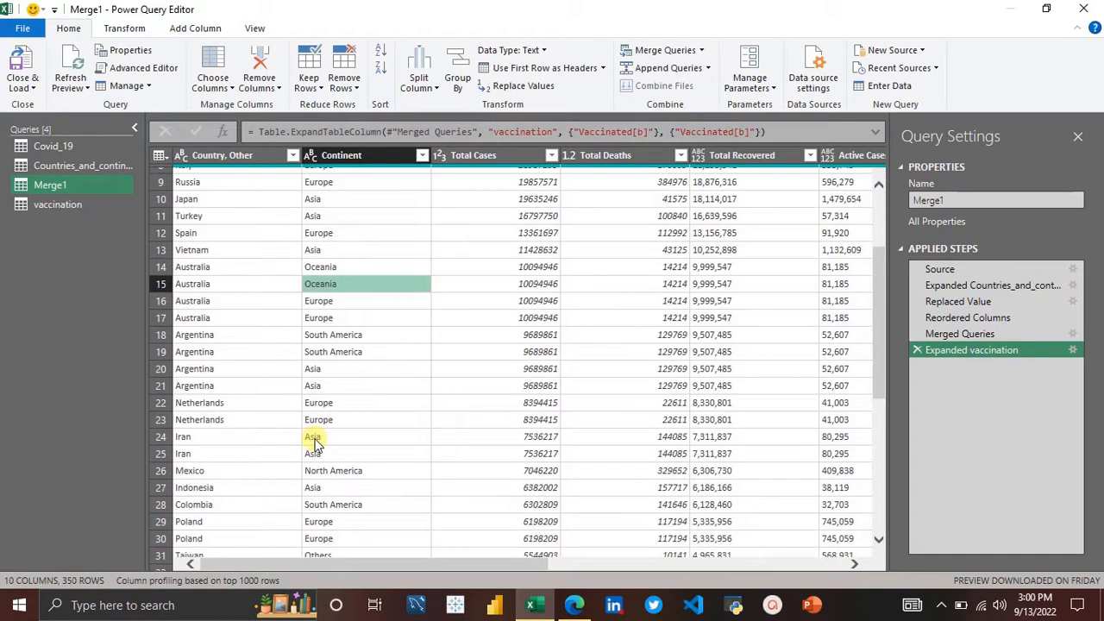
scroll(287, 391, "up", 3)
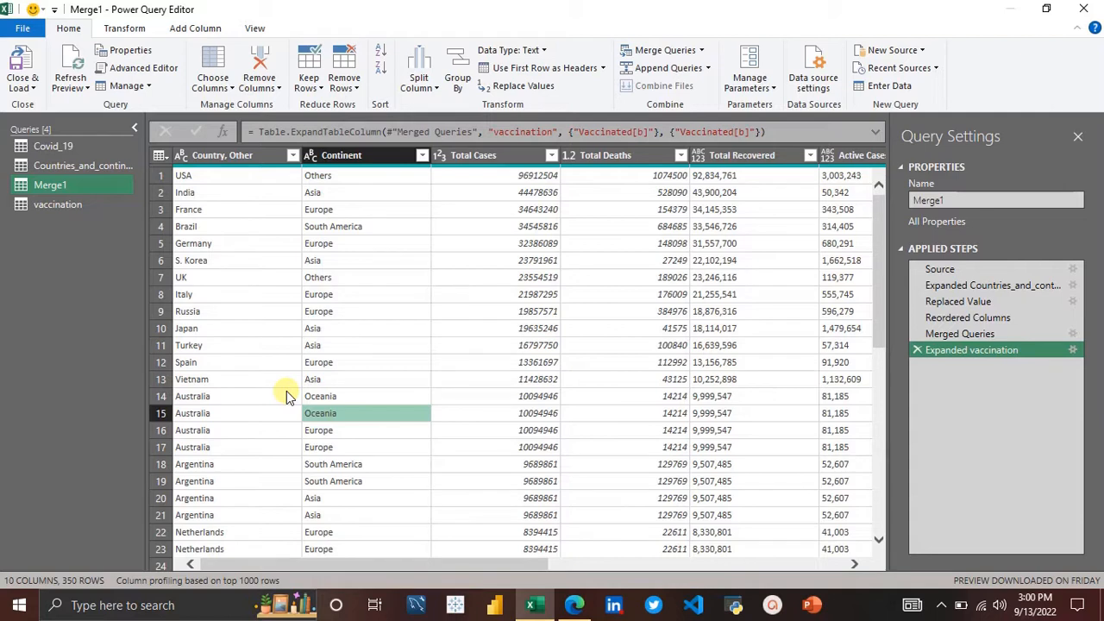
Step: Remove duplicate rows based on the Country, Other column in Merge1
left_click(237, 157)
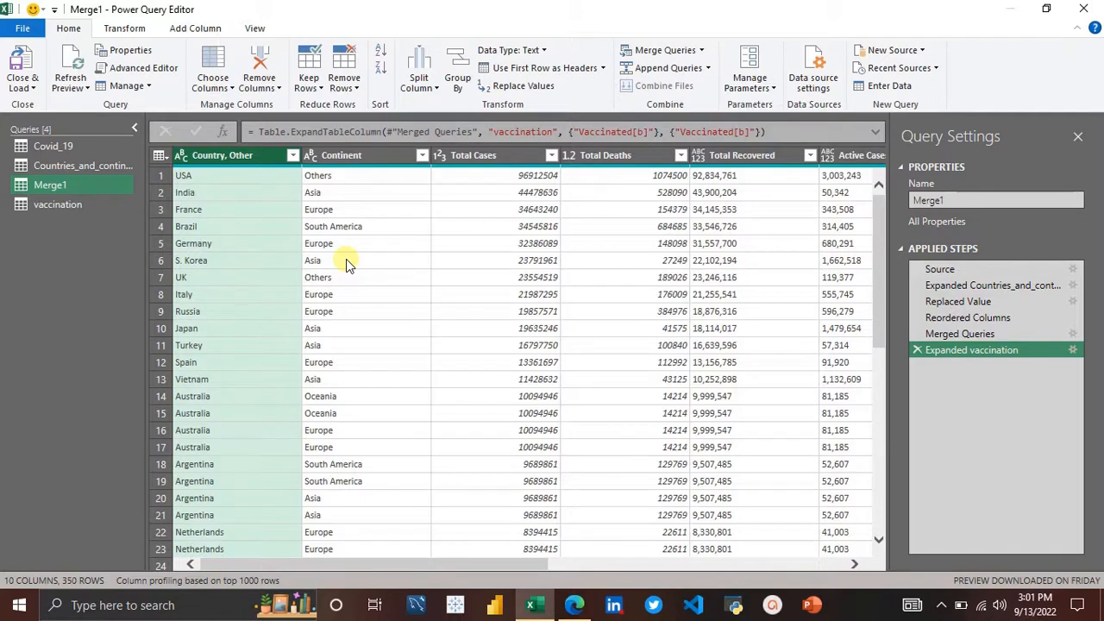
right_click(222, 164)
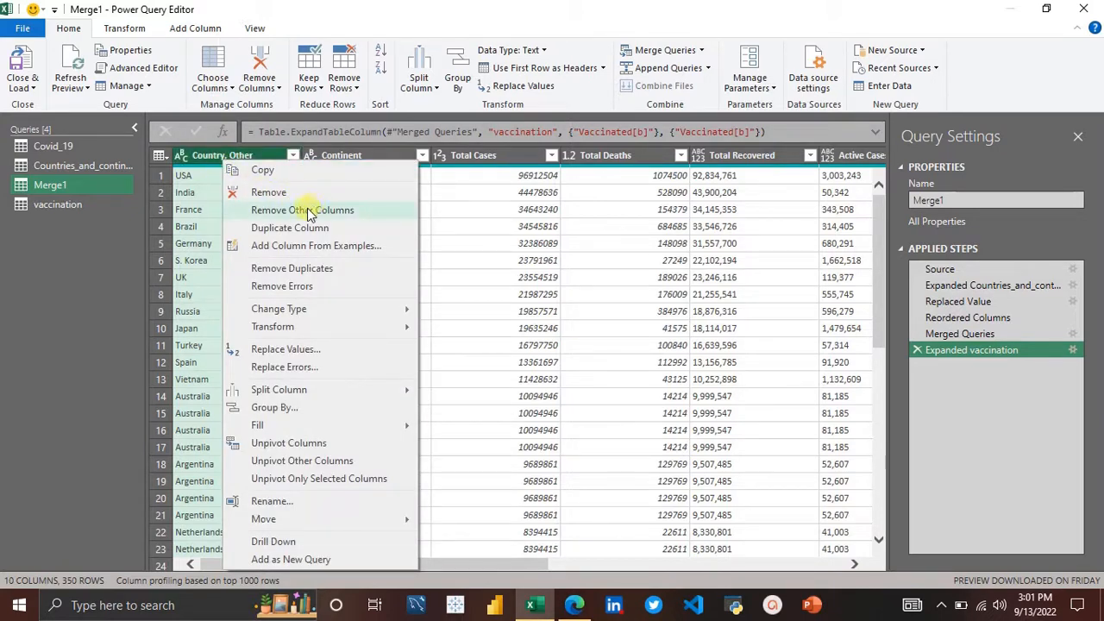
left_click(283, 272)
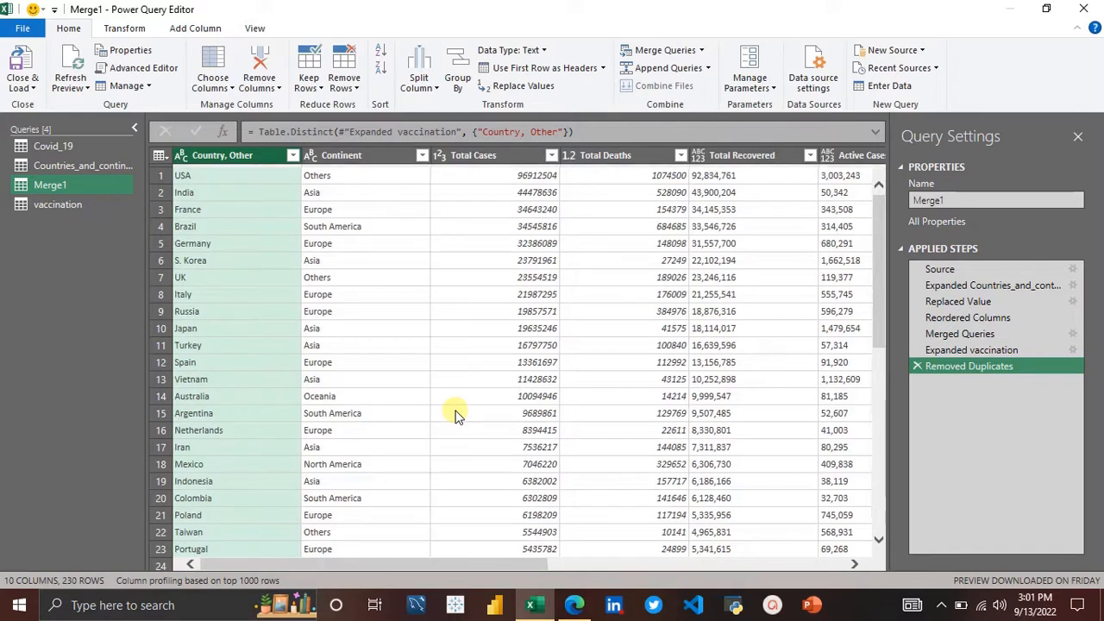
scroll(458, 415, "right", 2)
scroll(457, 415, "left", 2)
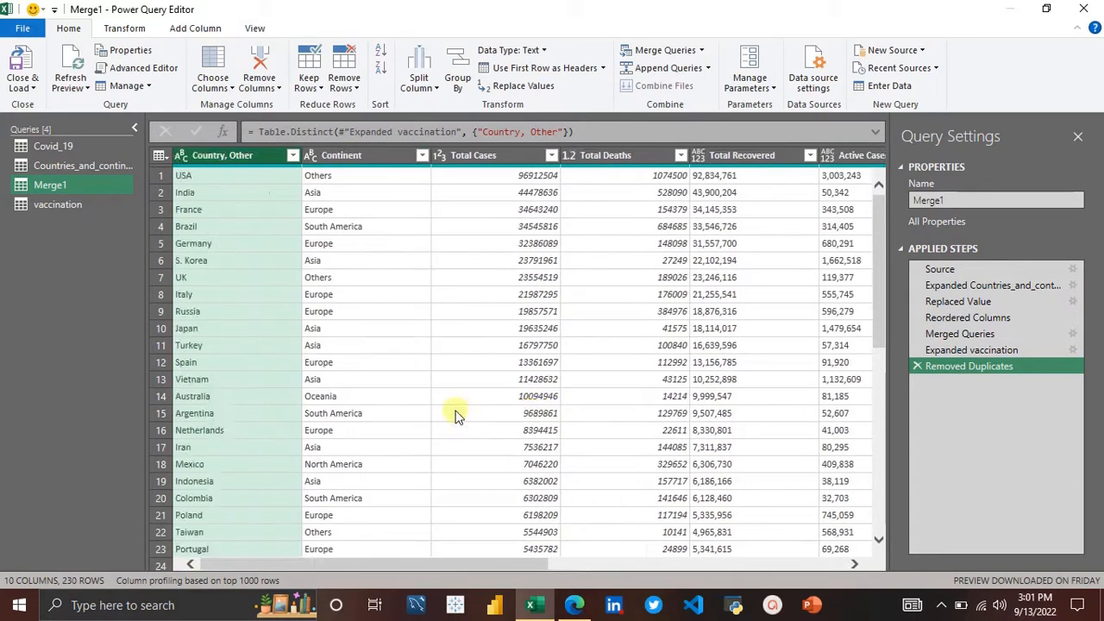
Step: Replace null values with 0 in the Vaccinated[b] column of Merge1
scroll(523, 242, "right", 5)
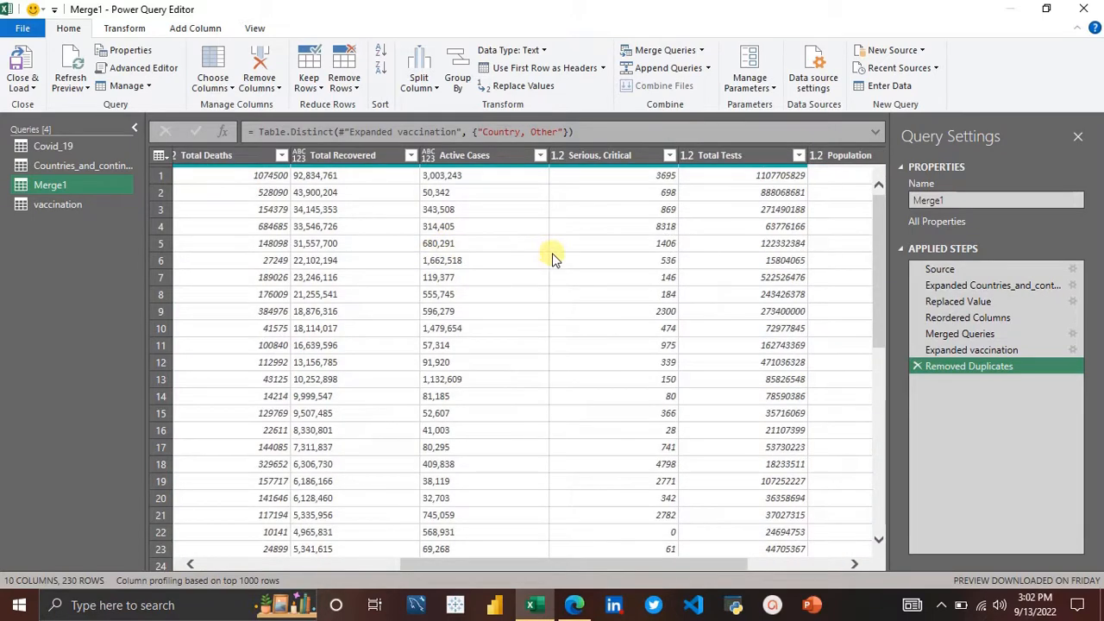
scroll(552, 257, "right", 2)
scroll(552, 258, "right", 1)
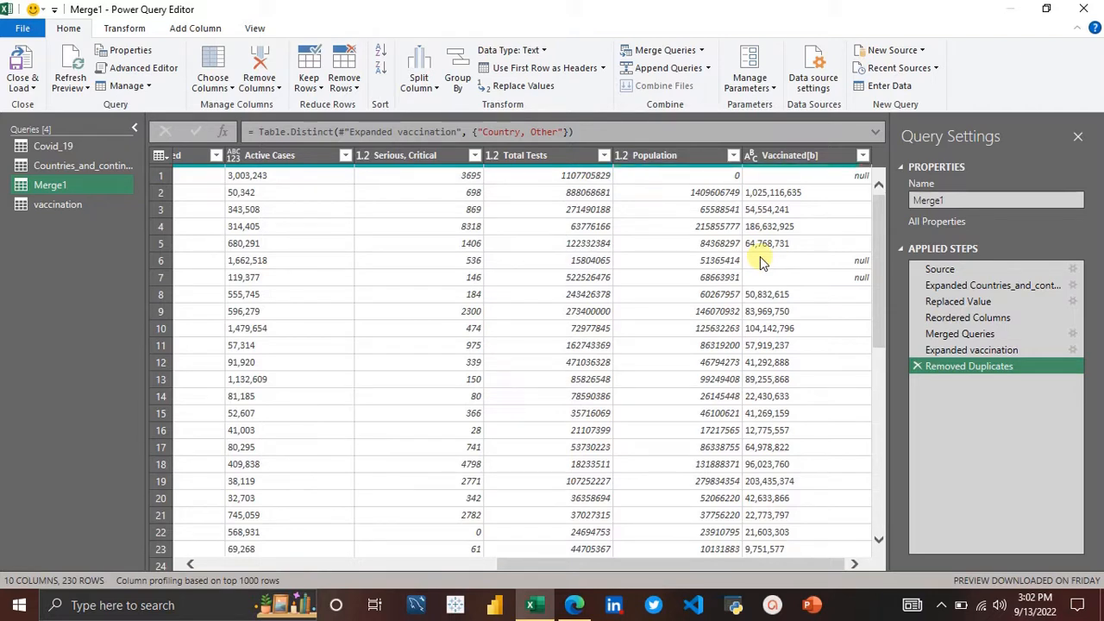
left_click(794, 157)
right_click(797, 154)
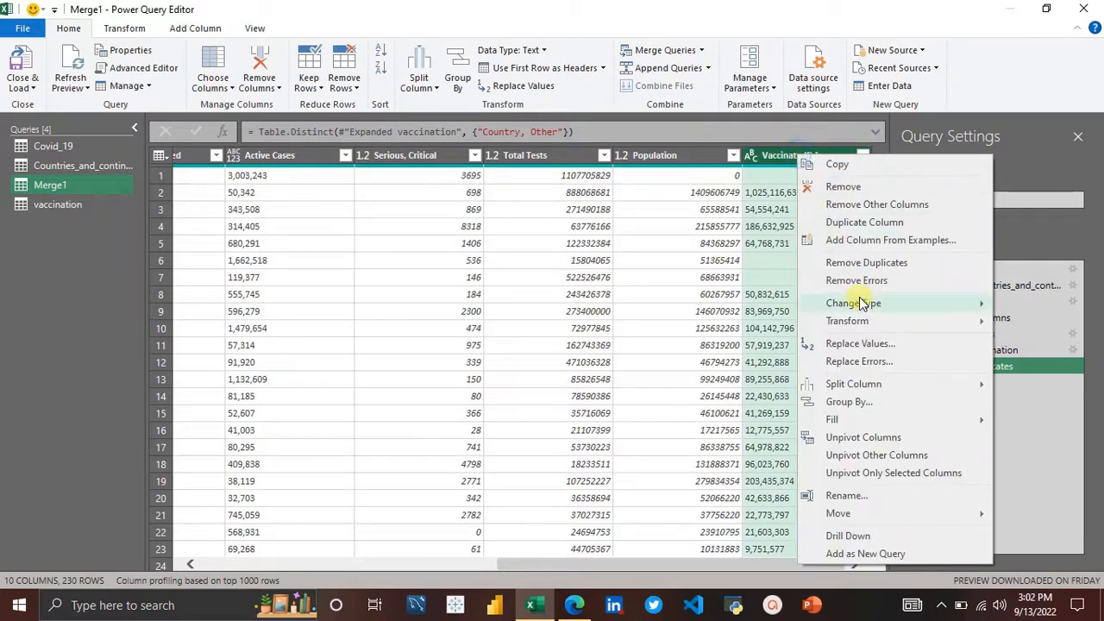
left_click(854, 346)
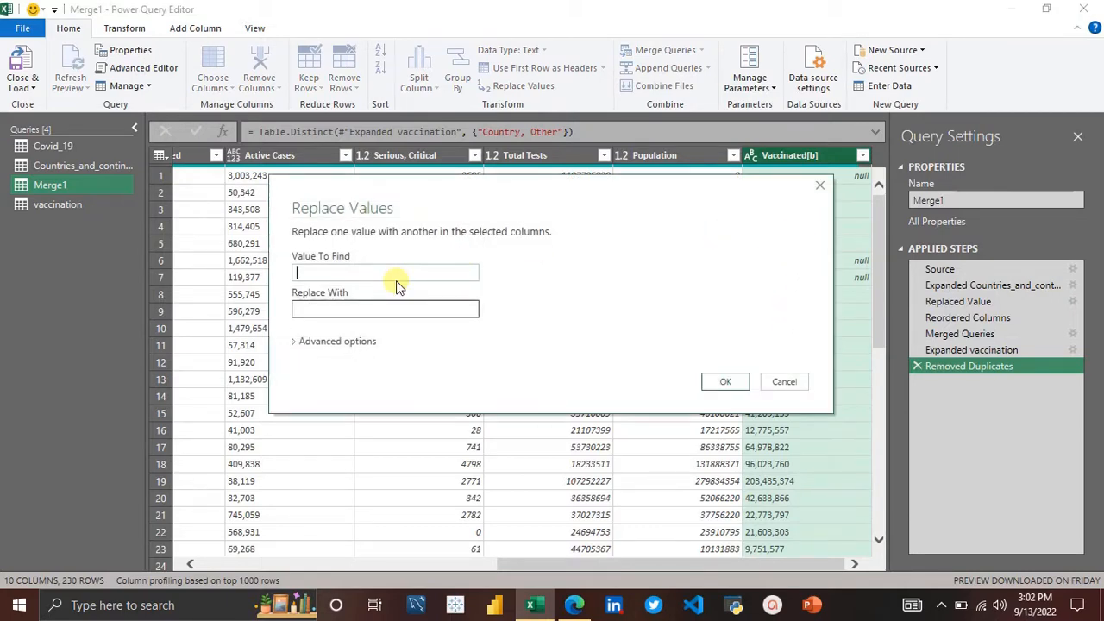
type("null")
left_click(388, 309)
type("0")
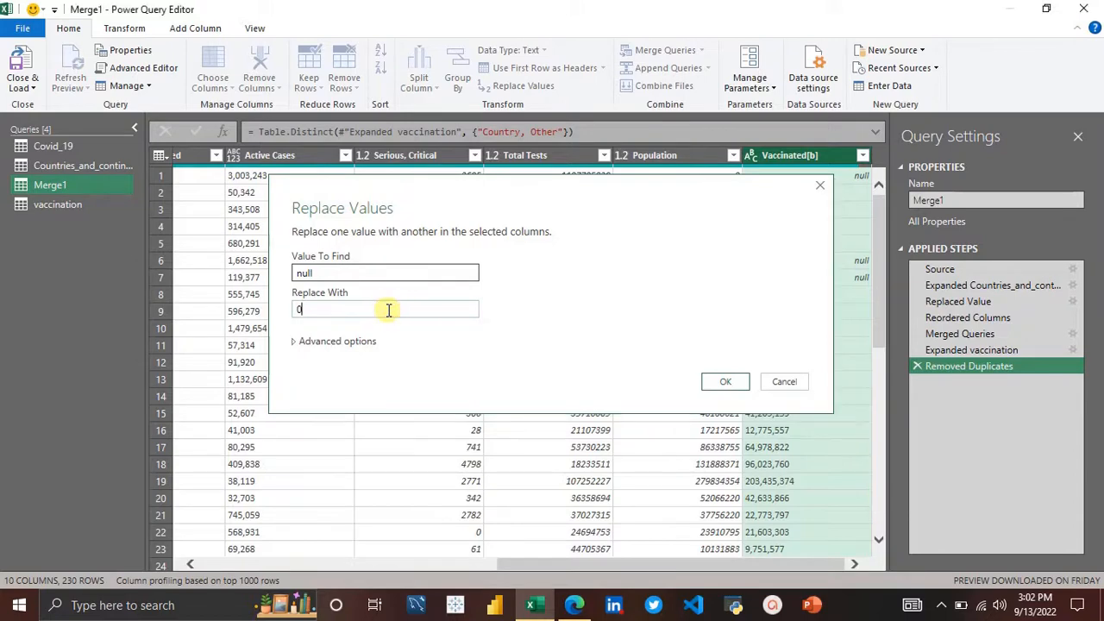
key("Return")
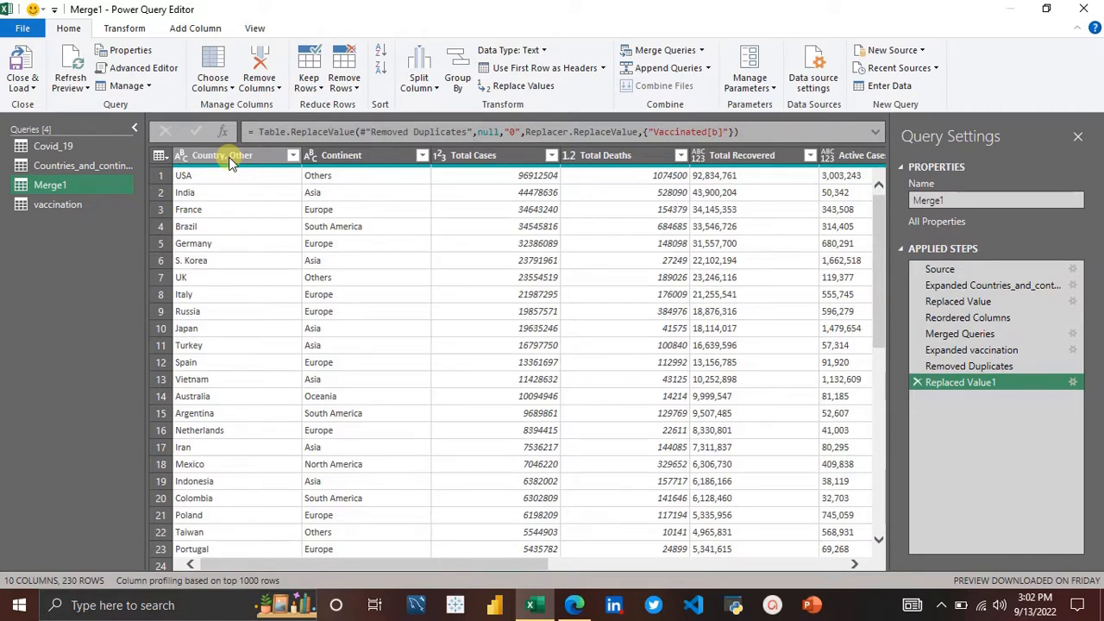
left_click(231, 164)
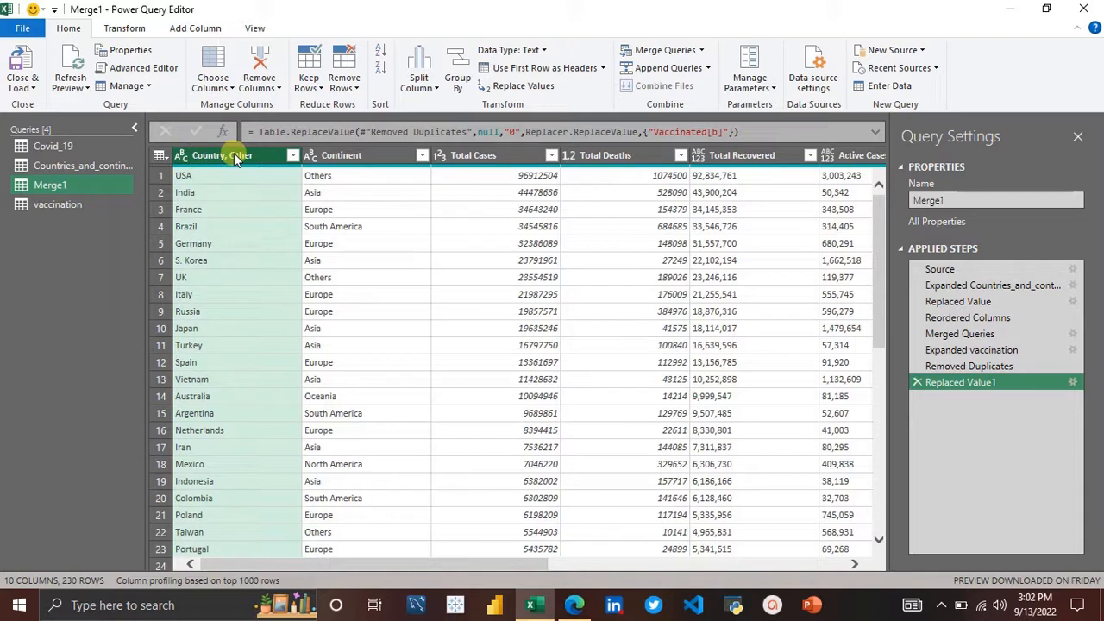
double_click(233, 155)
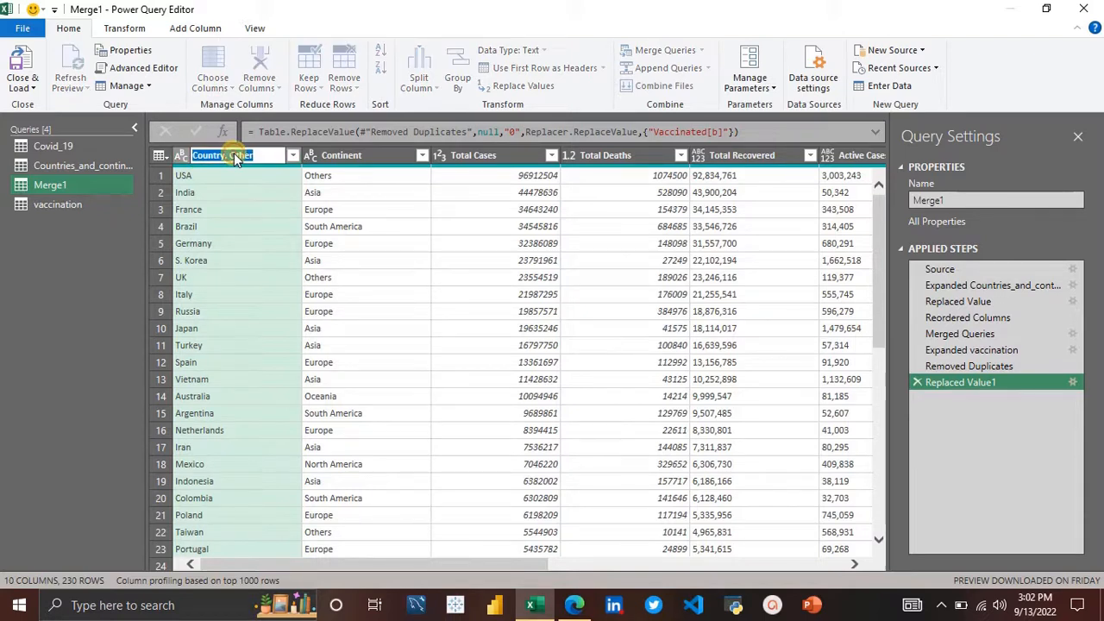
left_click(264, 159)
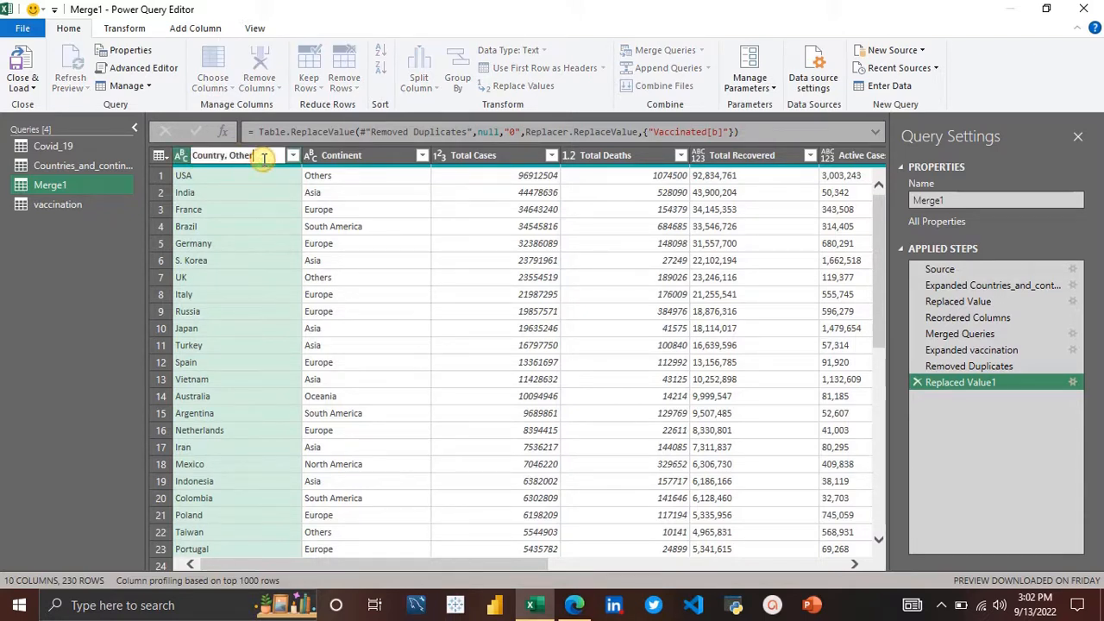
key("Return")
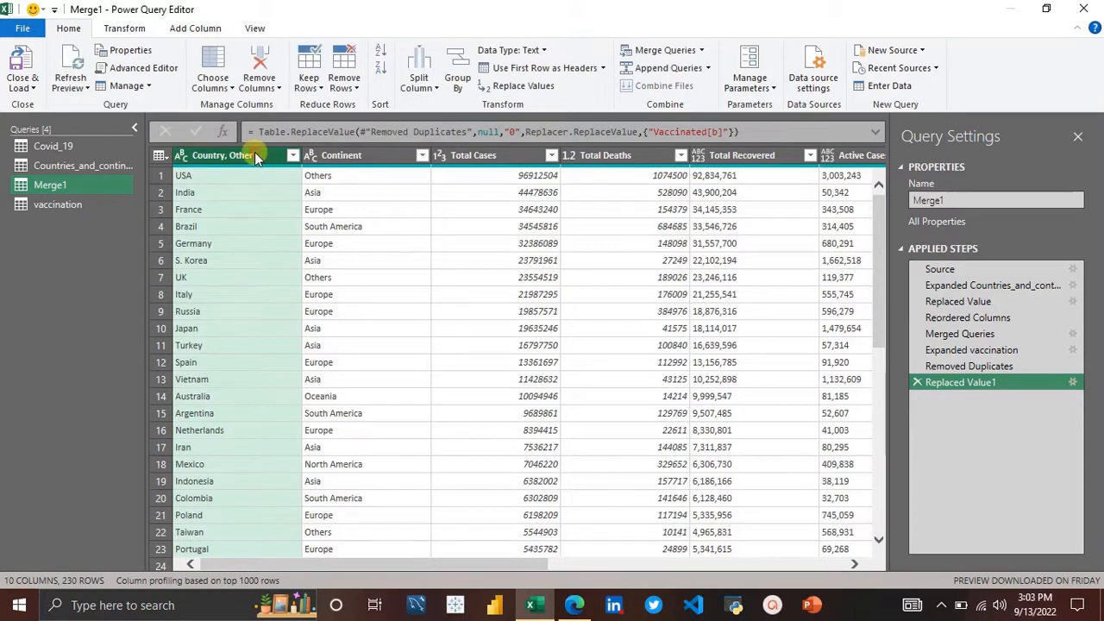
Step: Rename the Country, Other column to COUNTRIES
double_click(255, 154)
type("C")
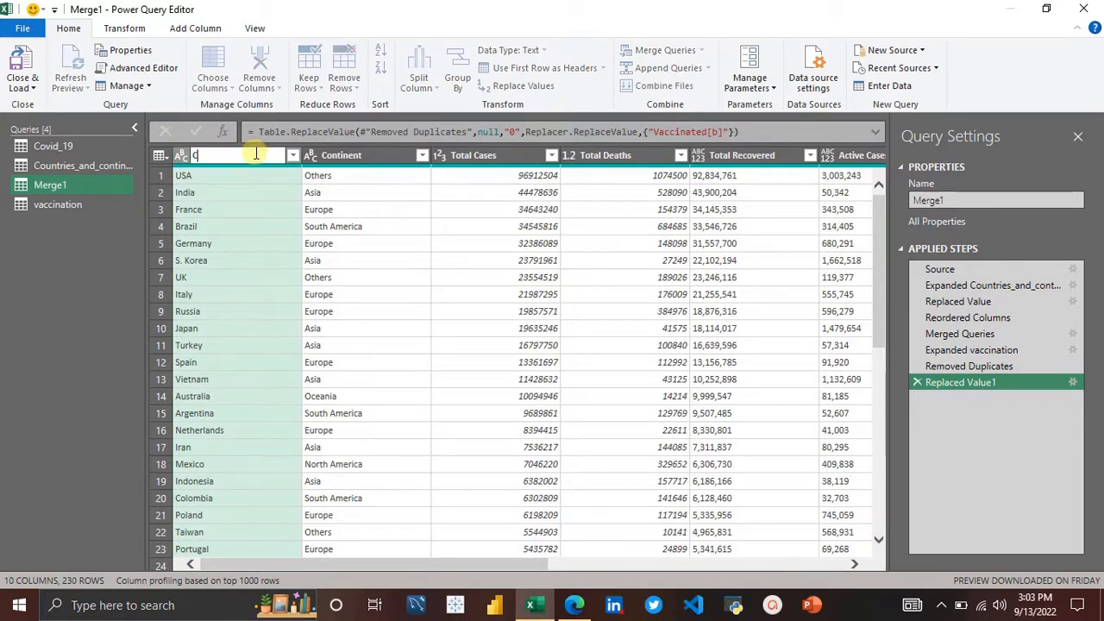
type("OUNTRIES")
key("Return")
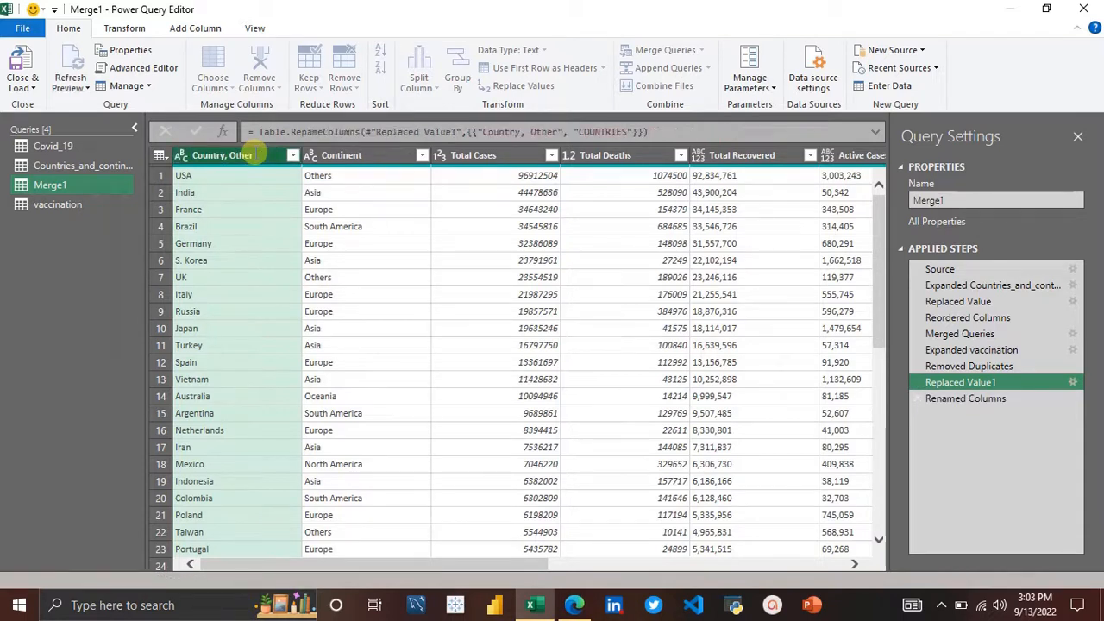
Step: Rename the Continent column to CONTINENT
left_click(182, 157)
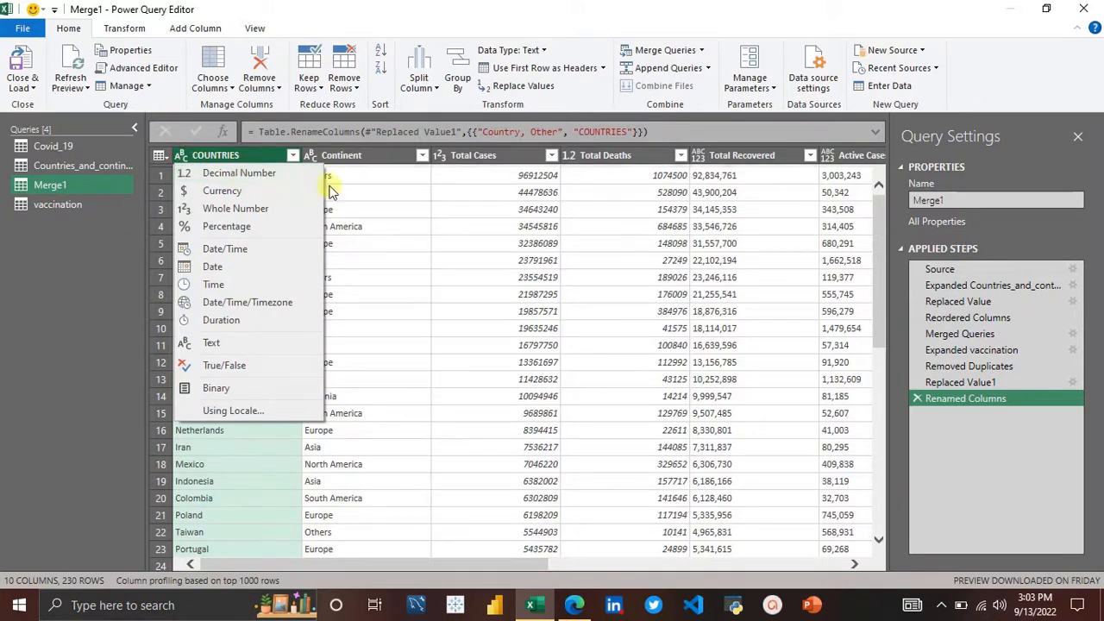
left_click(356, 155)
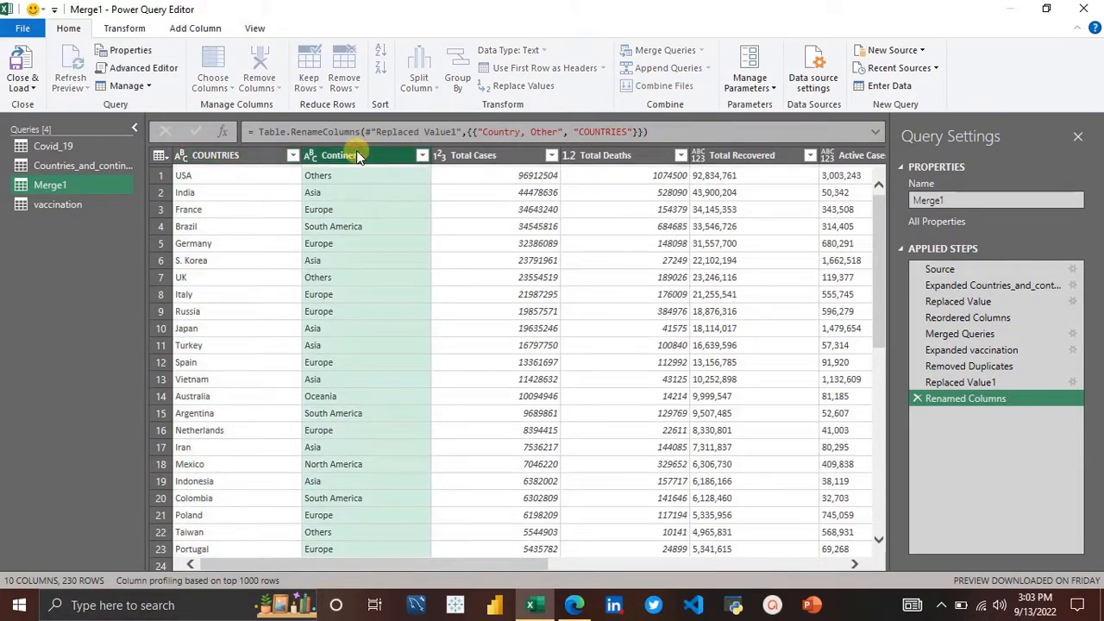
double_click(356, 155)
type("X")
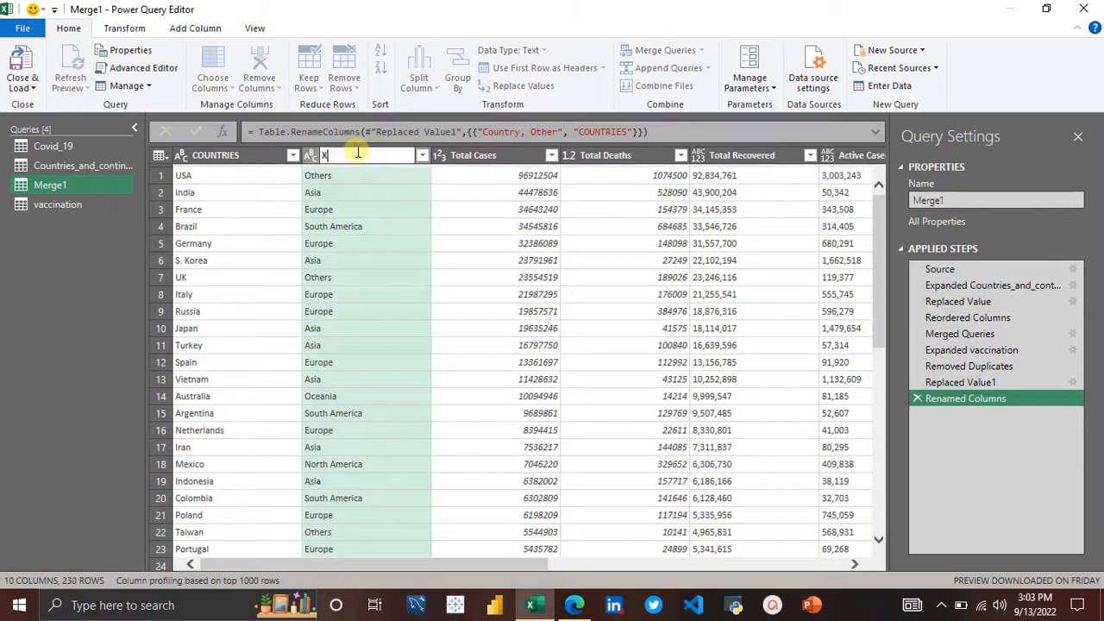
key("BackSpace")
type("CONTINENT")
key("Return")
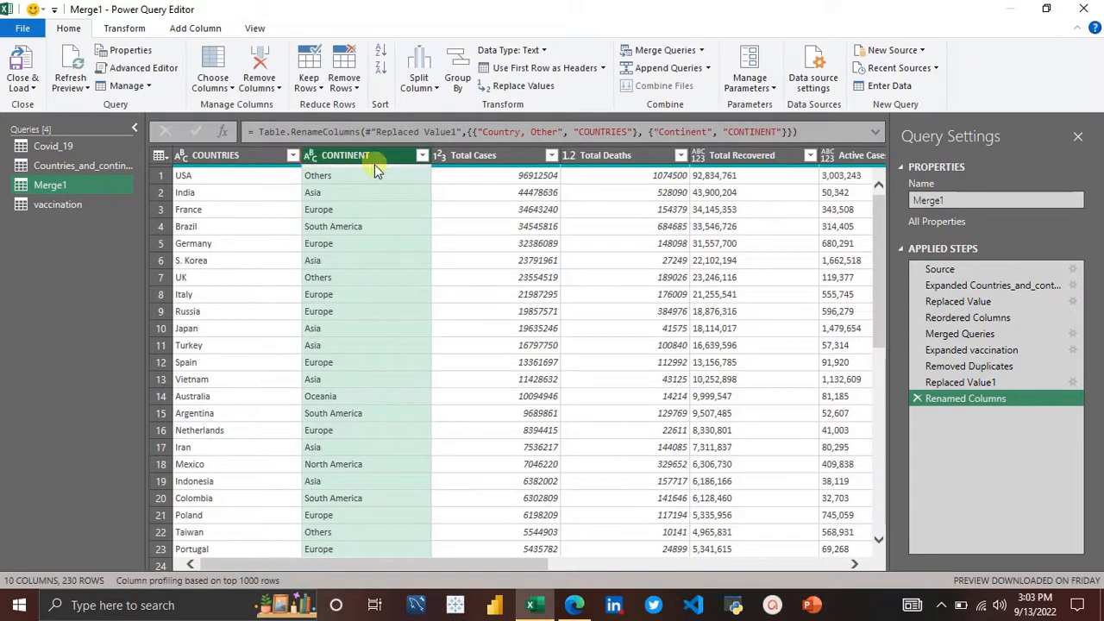
Step: Rename the Total Cases column to TOTAL CASES
left_click(503, 161)
double_click(504, 159)
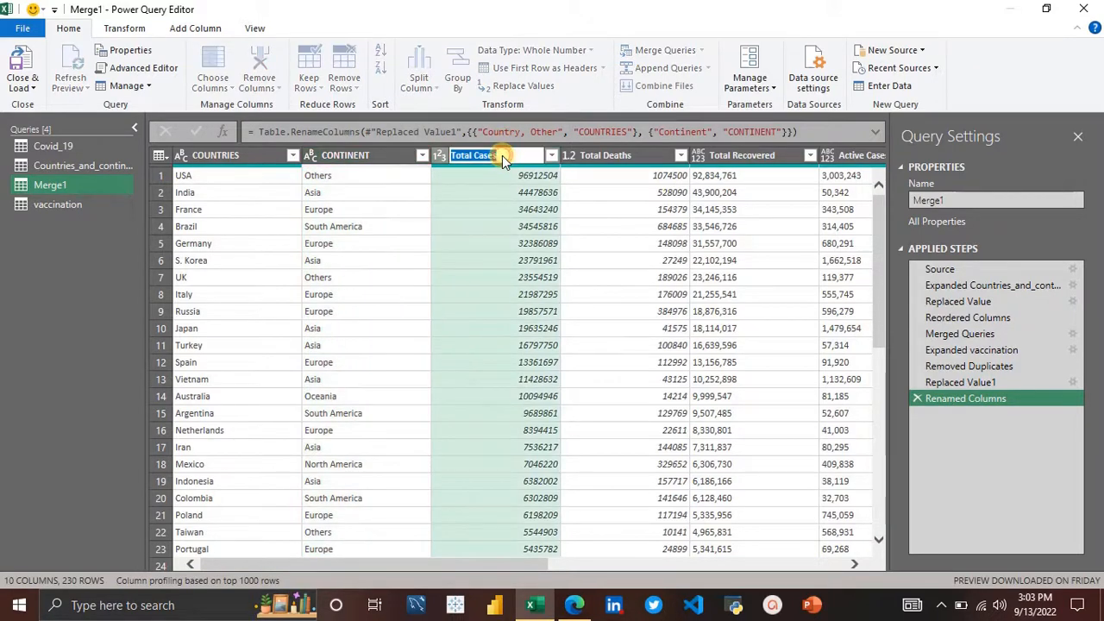
type("TO")
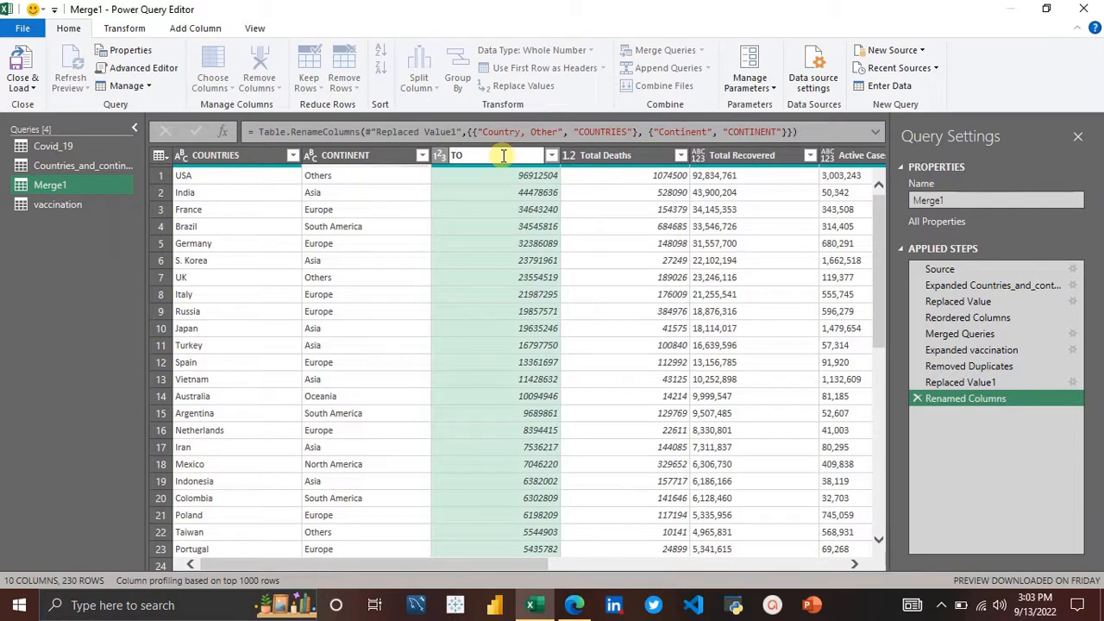
type("TALC")
type(" CASES")
key("Return")
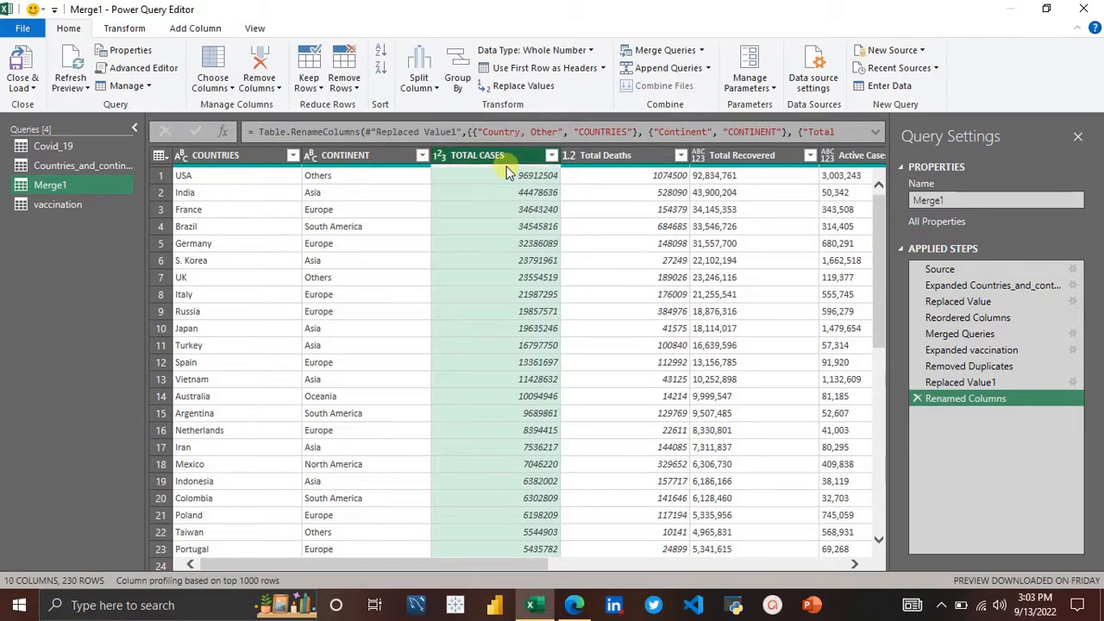
Step: Rename the Total Deaths column to TOTAL DEATHS and set its data type to Whole Number
left_click(642, 153)
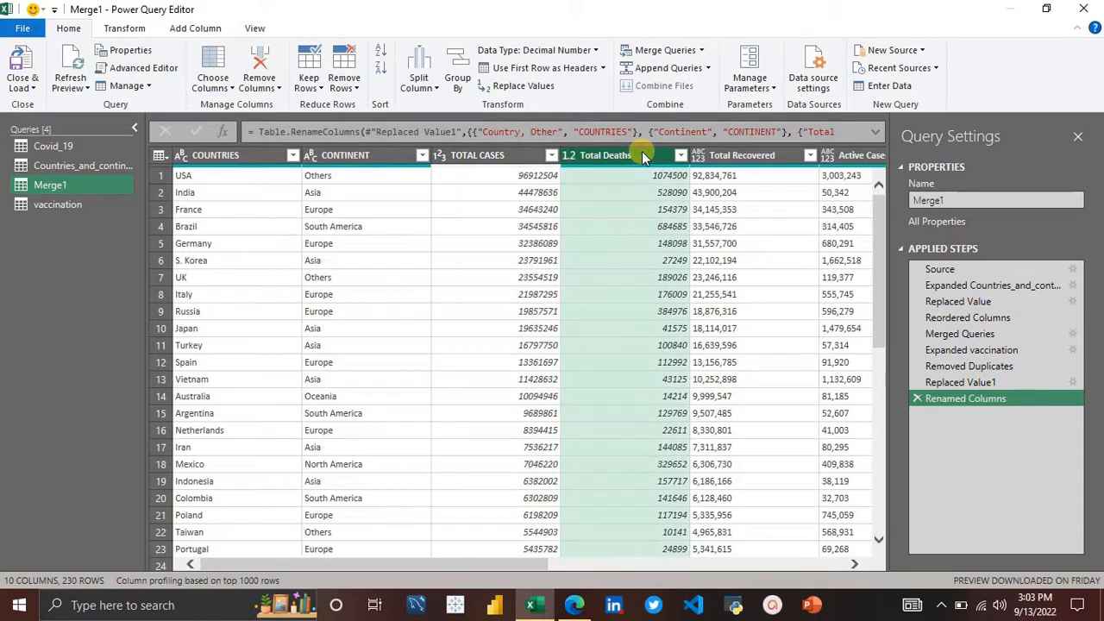
left_click(568, 155)
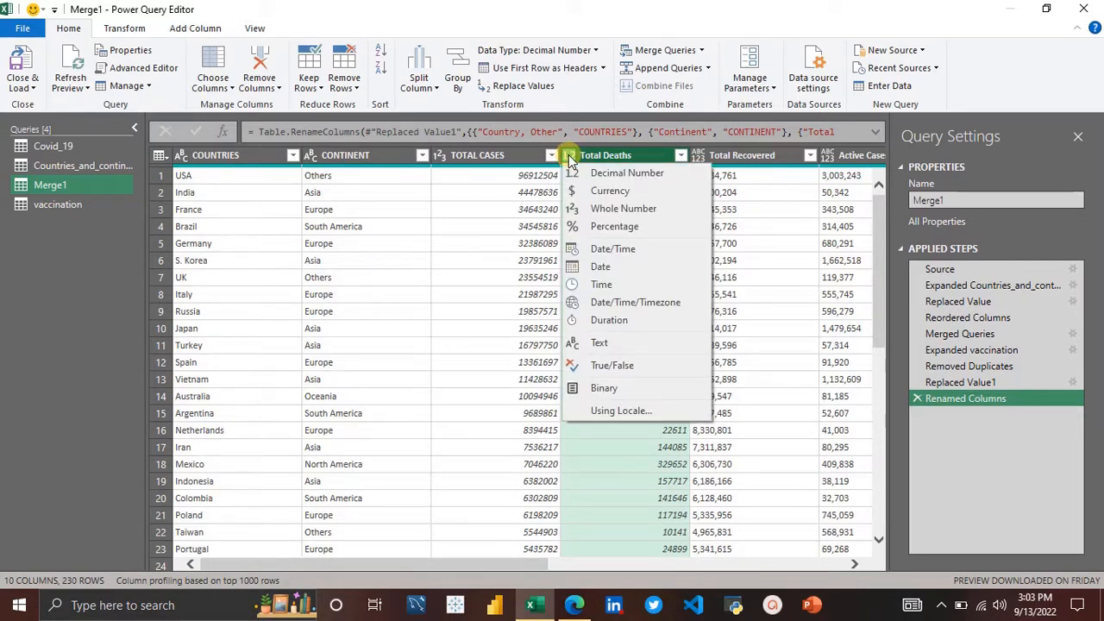
left_click(611, 162)
double_click(611, 158)
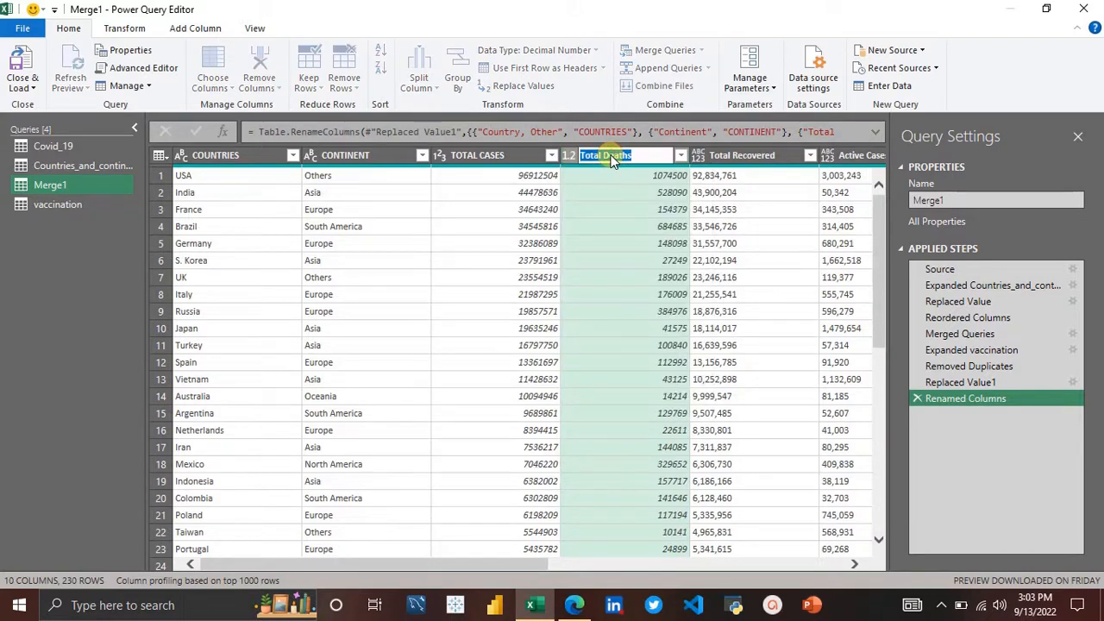
type("TOTAL DEATHS")
key("Return")
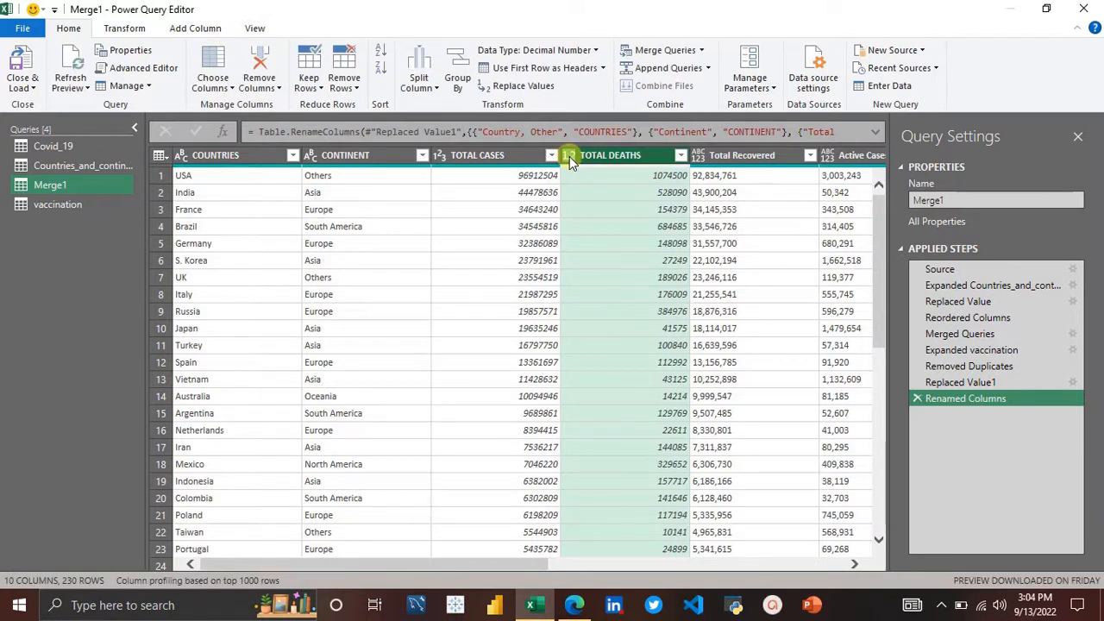
left_click(570, 156)
left_click(622, 207)
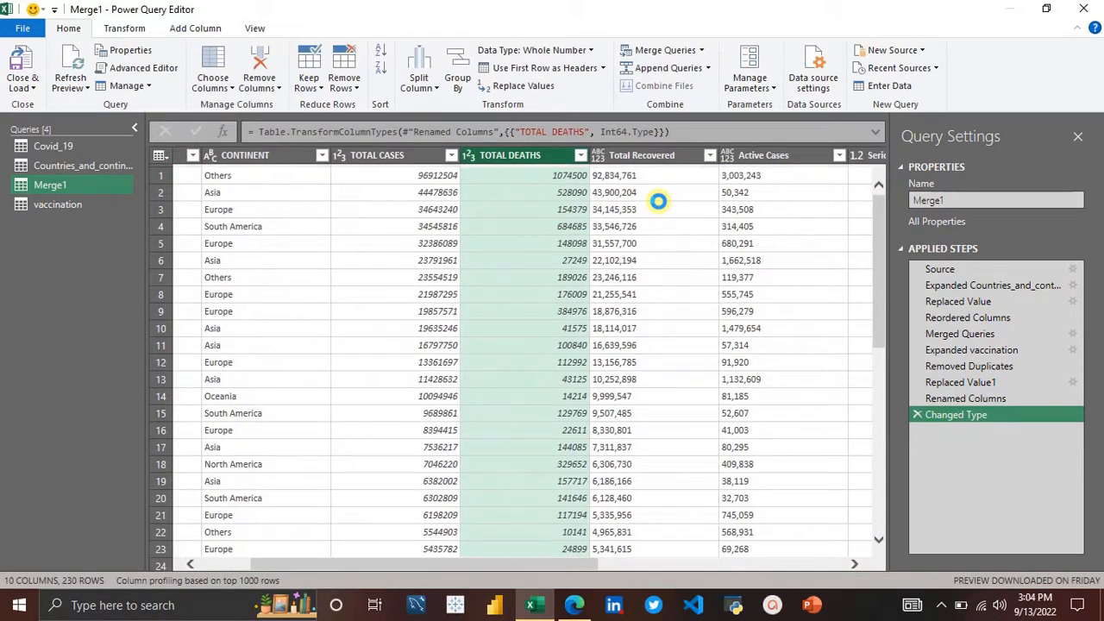
Step: Rename the Total Recovered column to TOTAL RECOVERED and set its data type to Whole Number
left_click(651, 157)
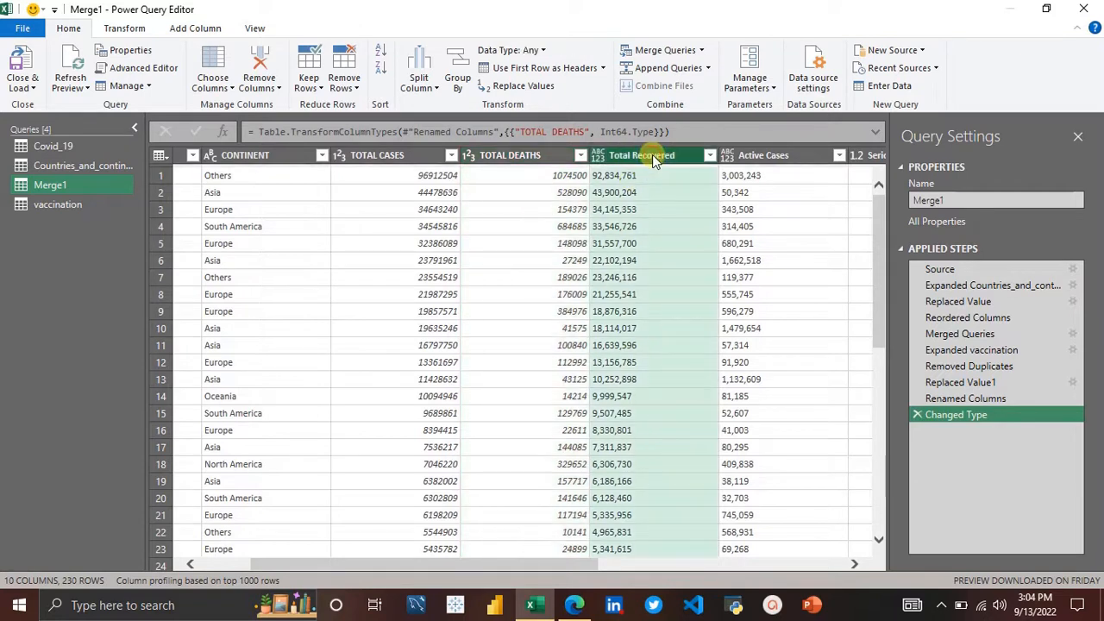
double_click(653, 154)
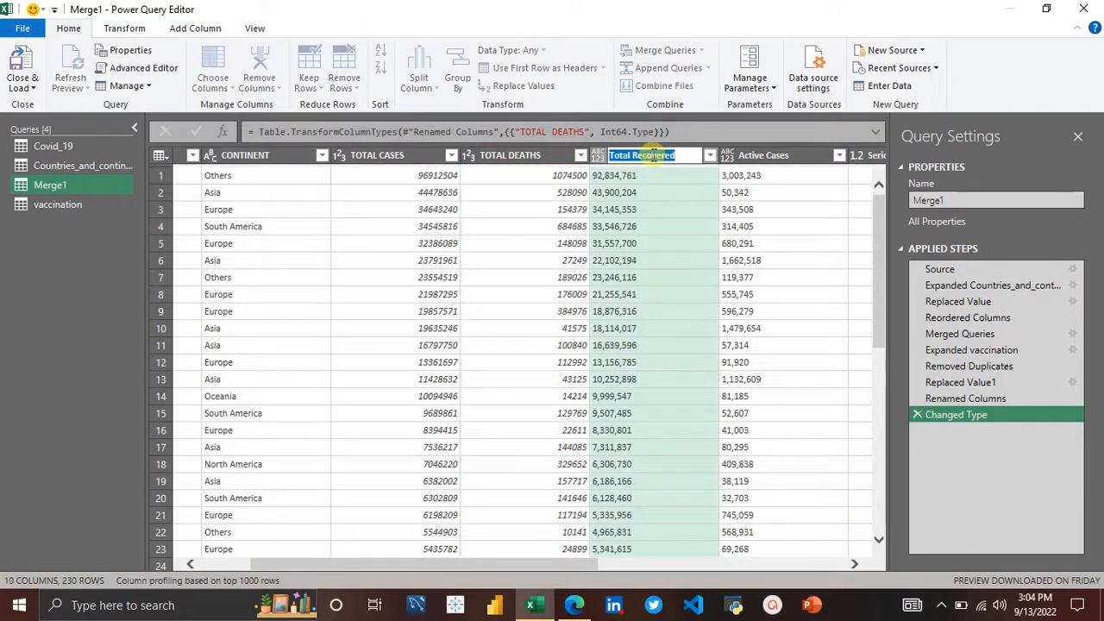
type("TOTAL")
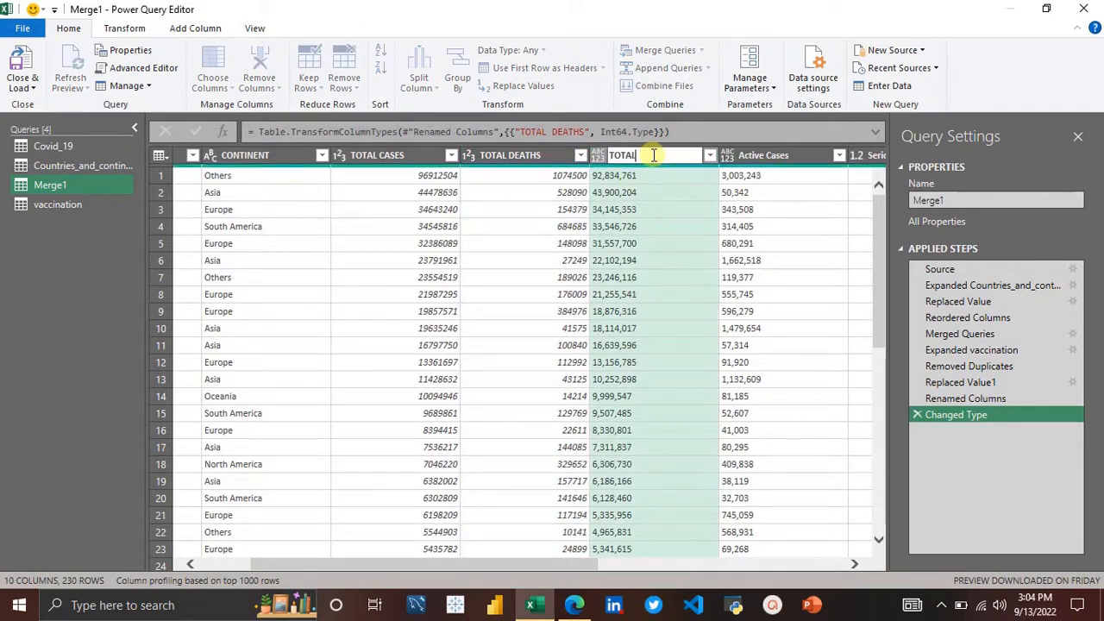
type(" RECOVERED")
key("Return")
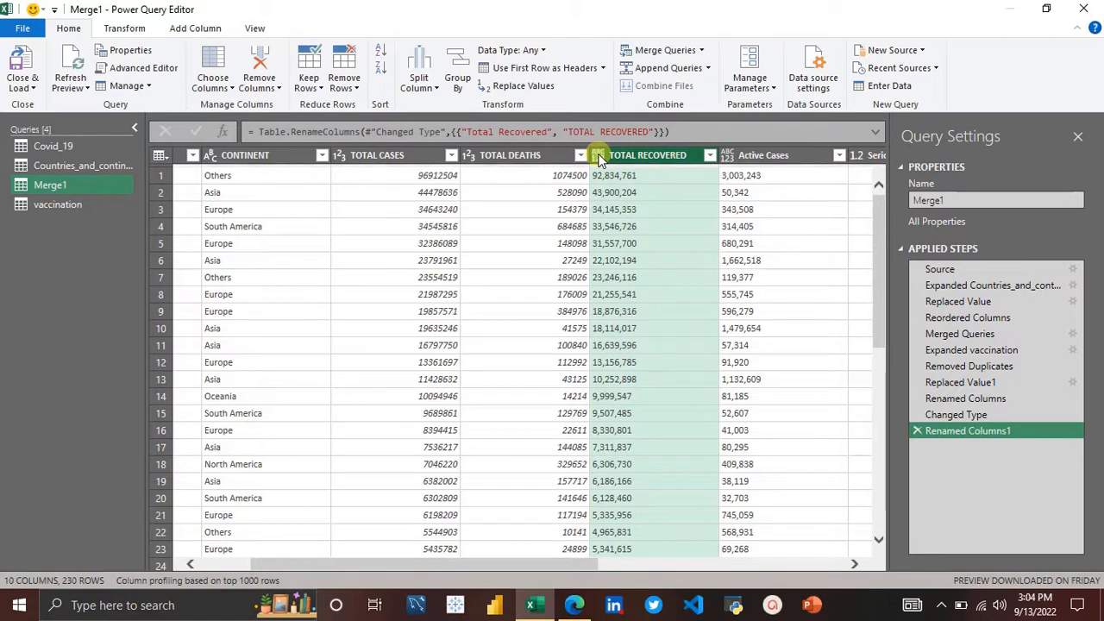
left_click(599, 156)
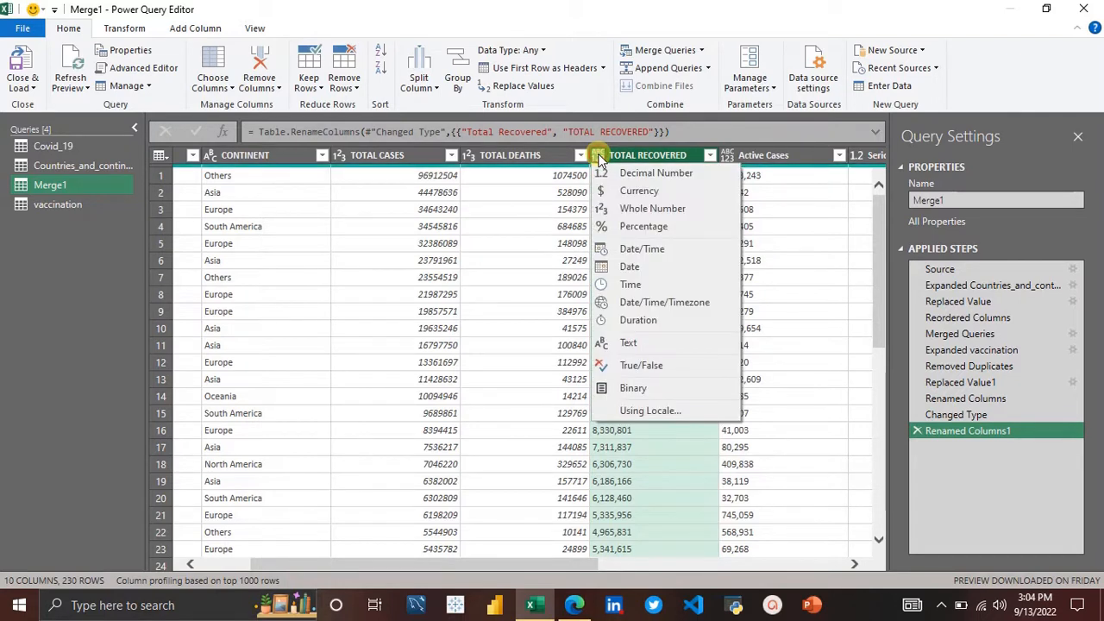
left_click(656, 209)
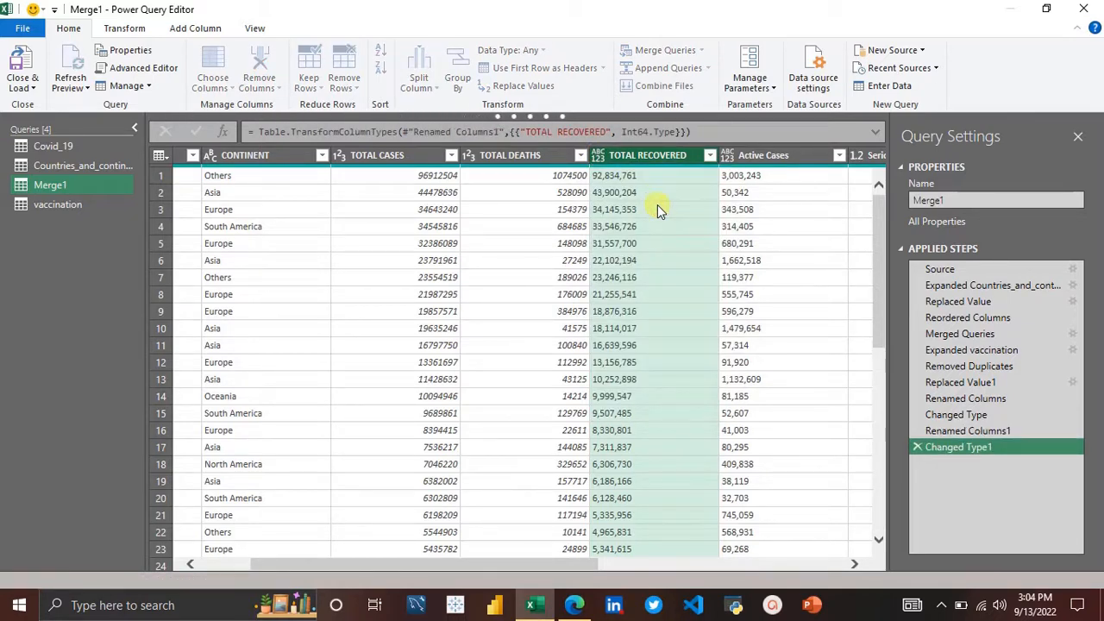
Step: Rename the Active Cases column to ACTIVE CASES
scroll(657, 204, "right", 5)
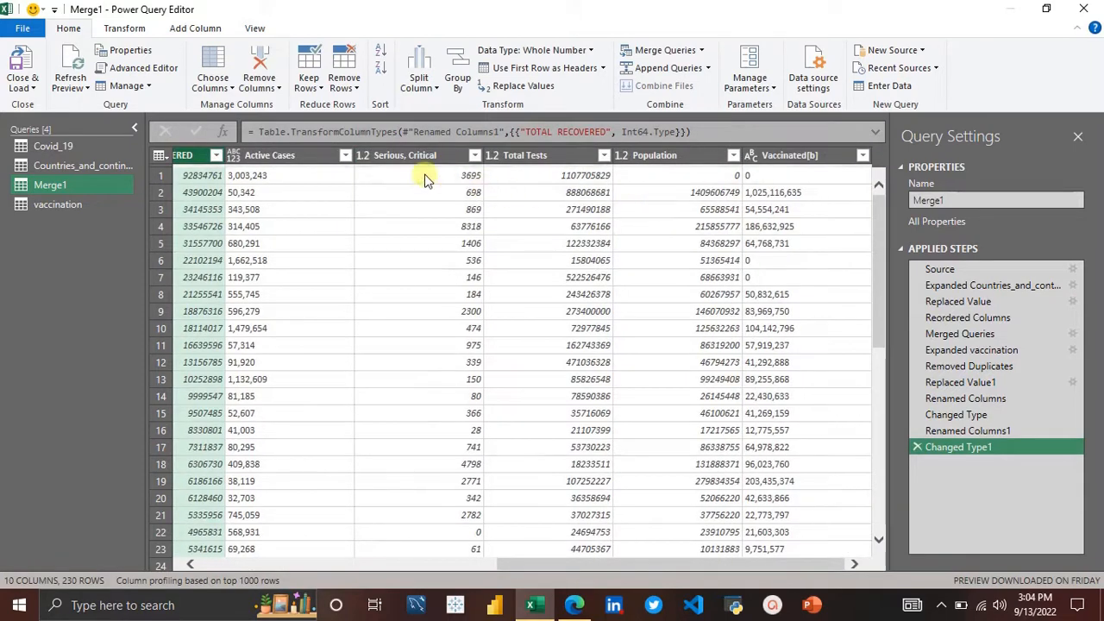
left_click(276, 155)
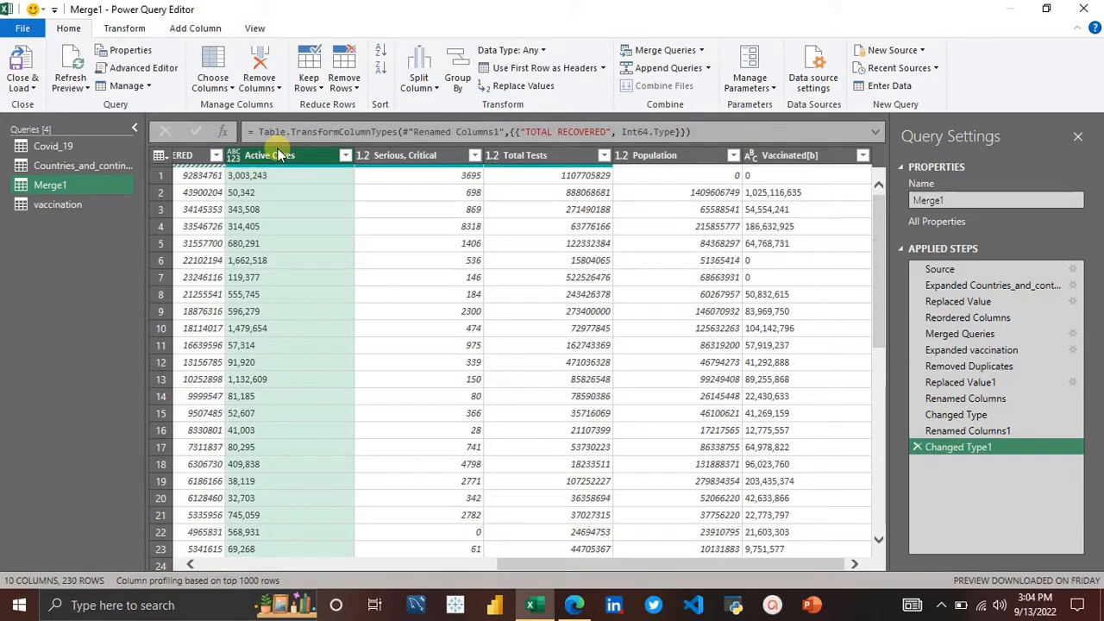
double_click(295, 154)
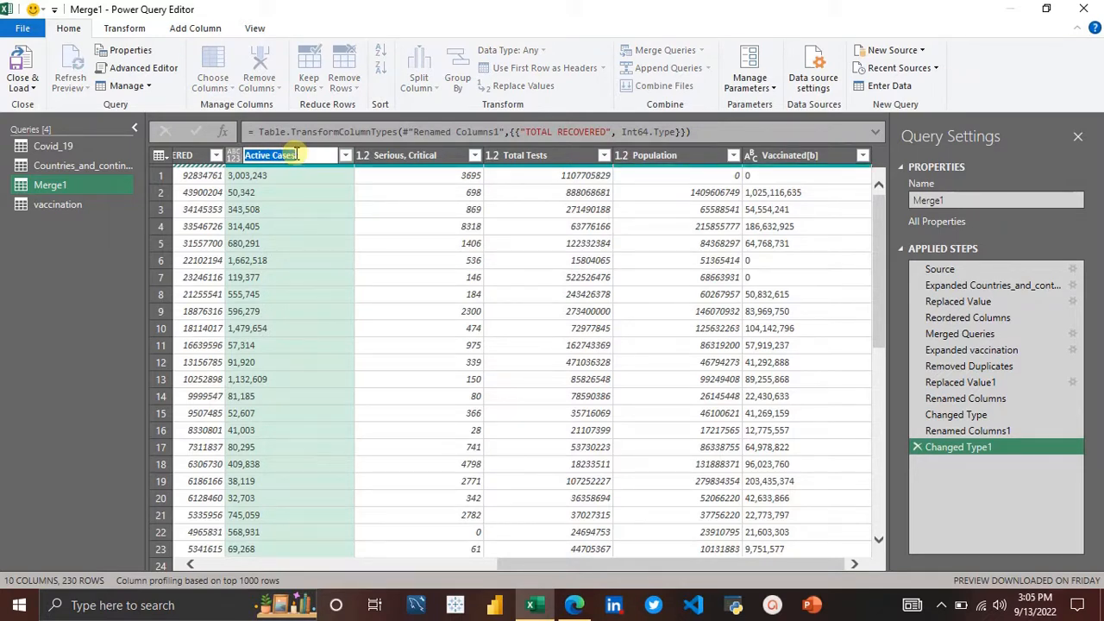
type("ACTI")
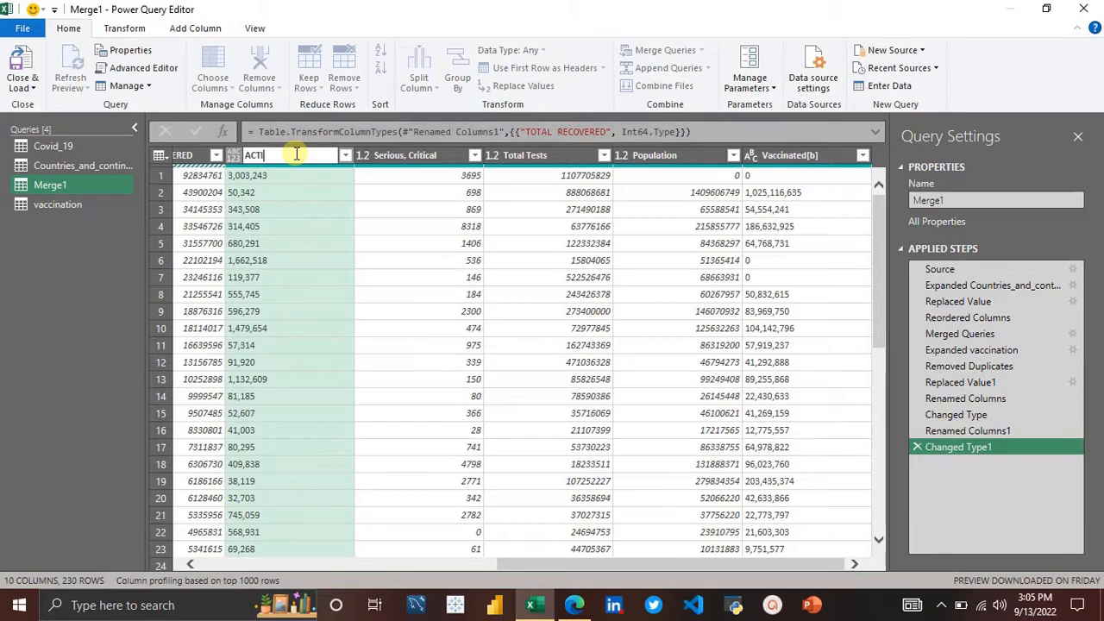
type("VE CASES")
key("Return")
Step: Rename the Serious, Critical column to CRITICAL
double_click(403, 155)
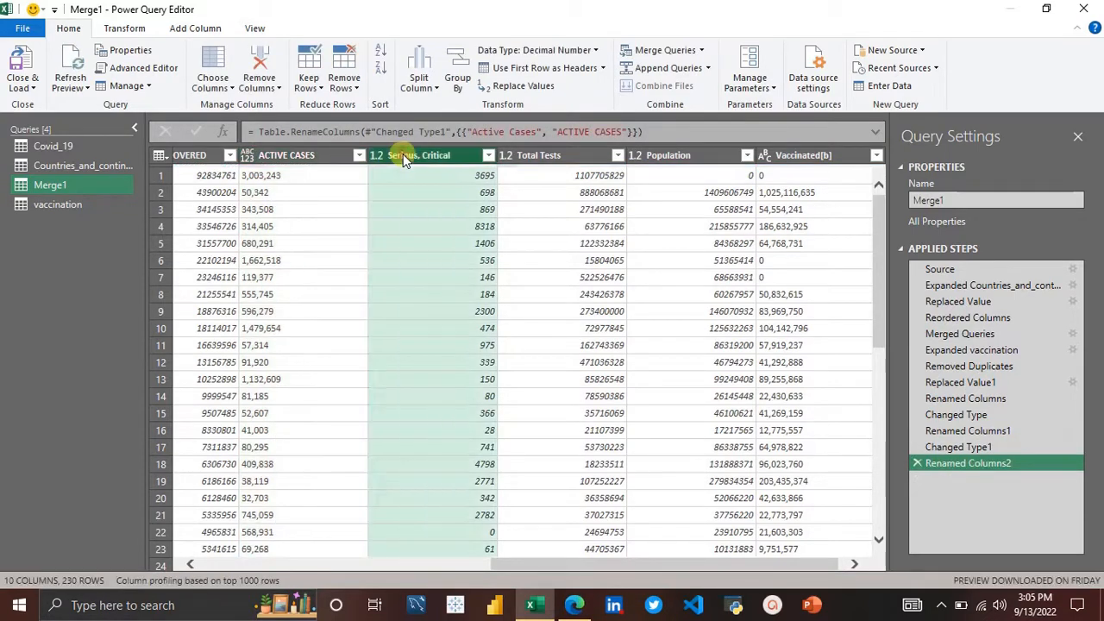
key("BackSpace")
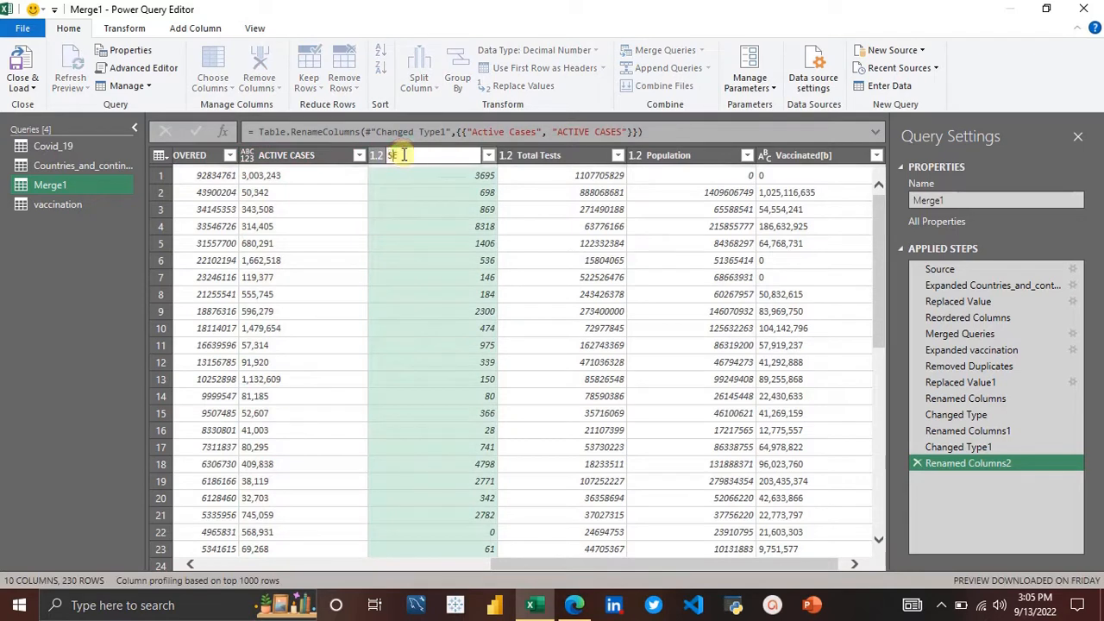
type("CRITICAL")
key("Return")
Step: Rename the Total Tests column to TOTAL TEST
double_click(543, 157)
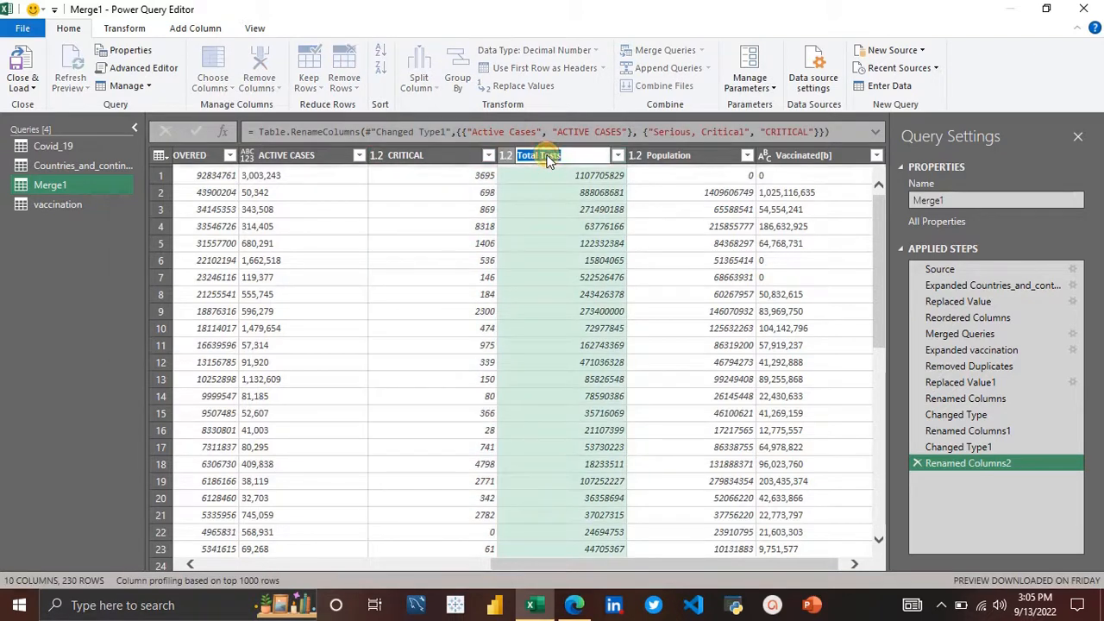
type("TOTA")
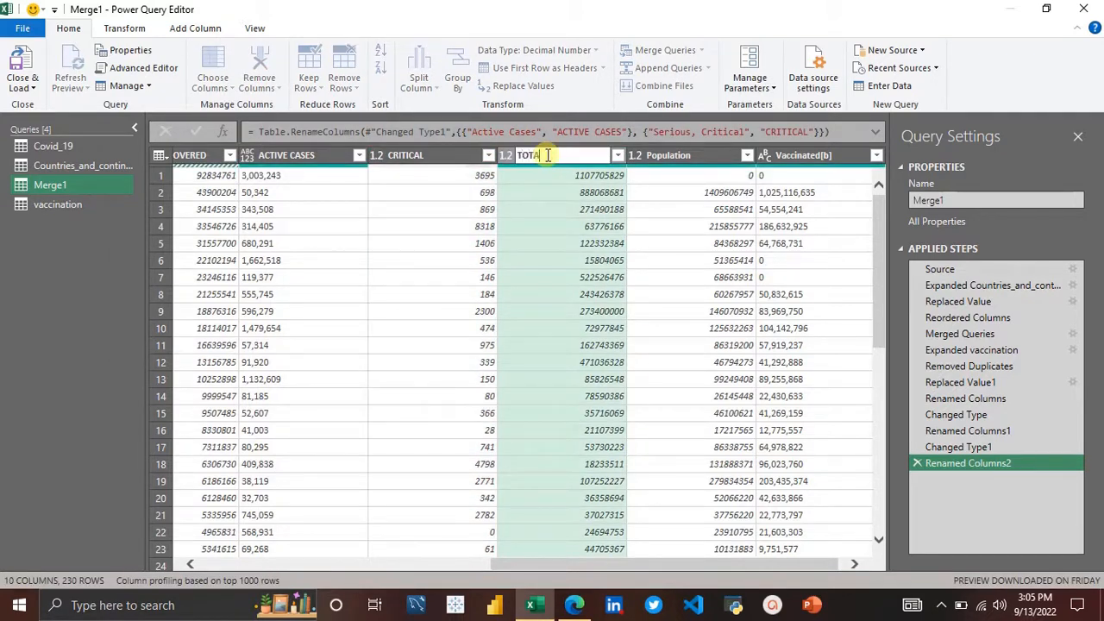
type("L TEST")
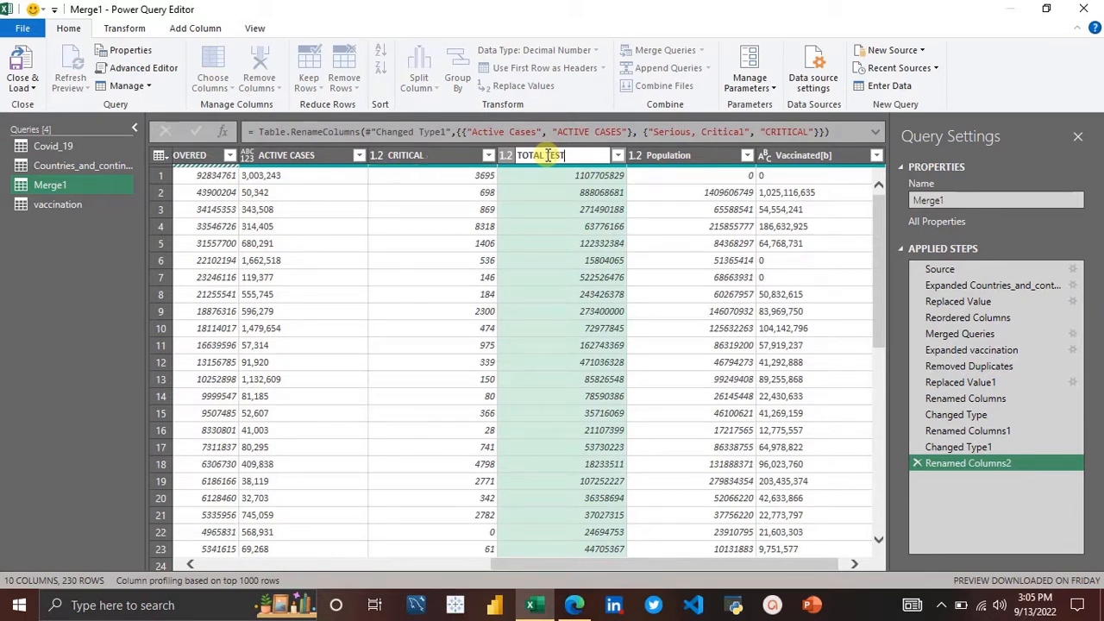
key("Return")
Step: Rename the Population column to POPULATION
double_click(673, 157)
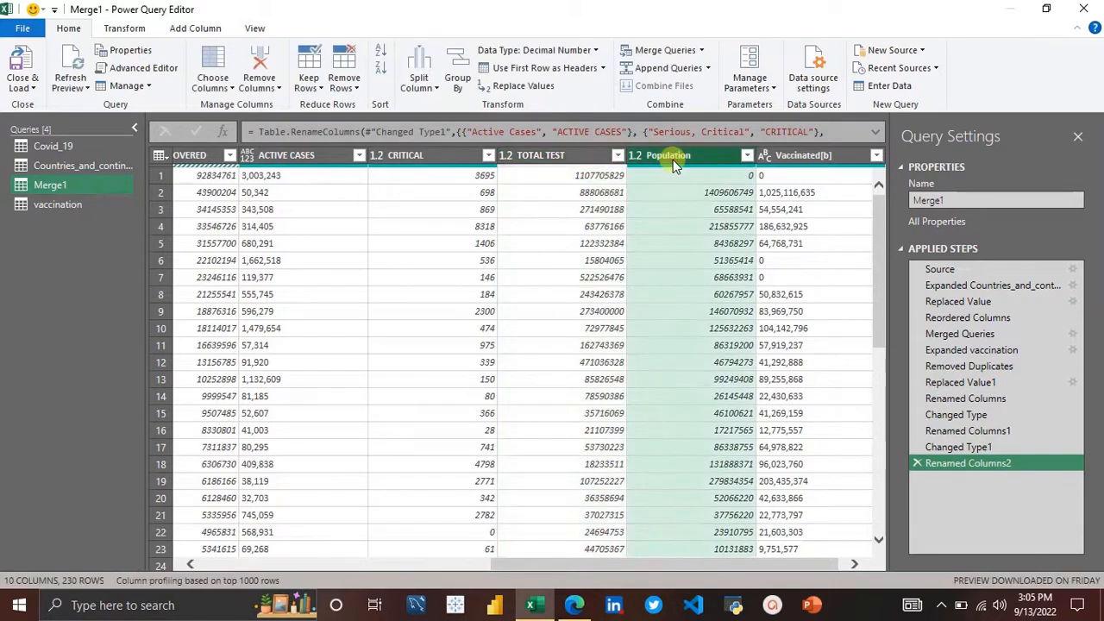
type("POPUL")
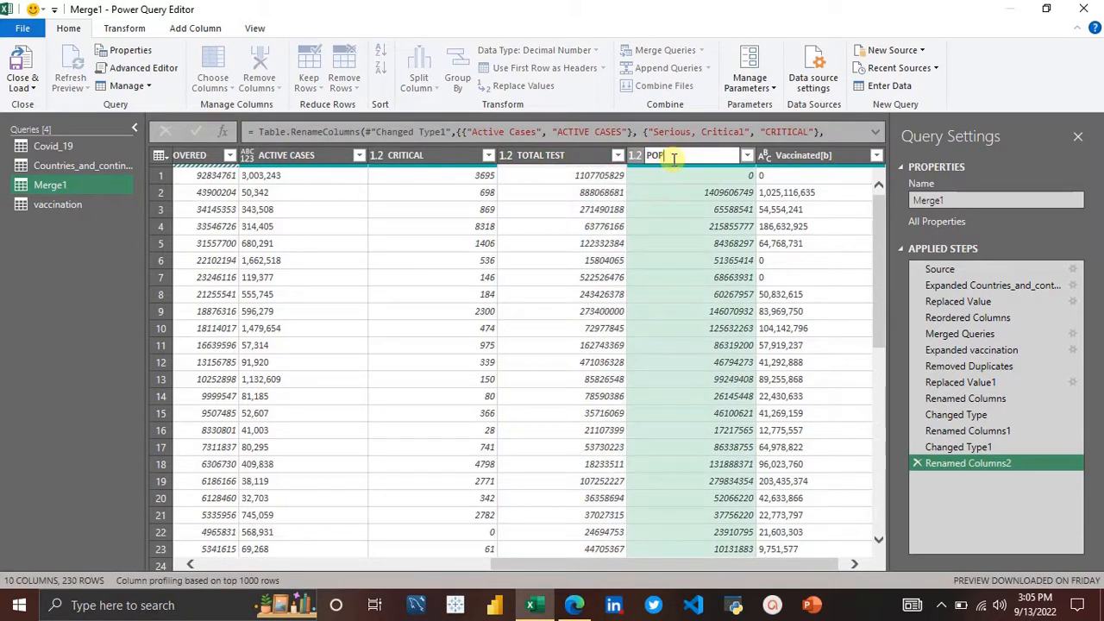
type("ATION")
key("Return")
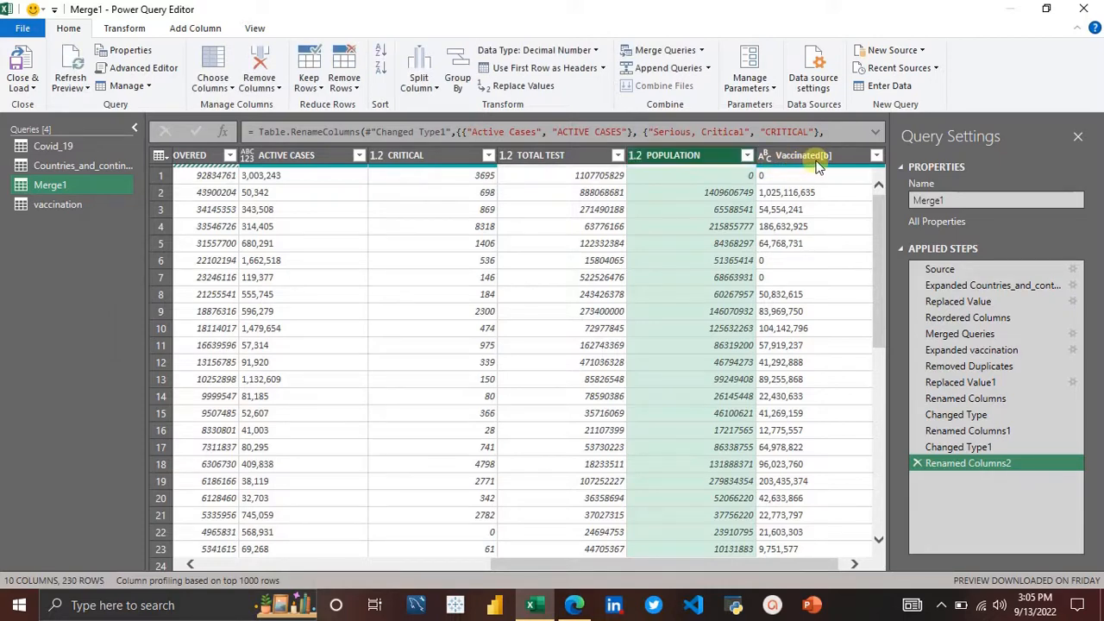
Step: Rename the Vaccinated[b] column to VACCINATED
left_click(811, 156)
double_click(811, 156)
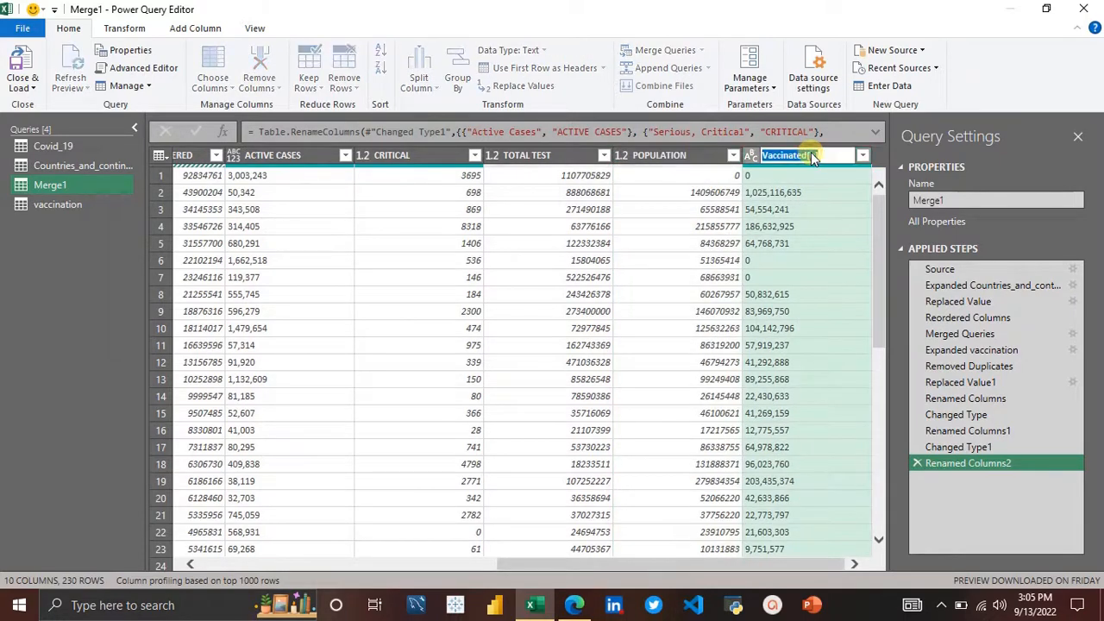
type("VACC")
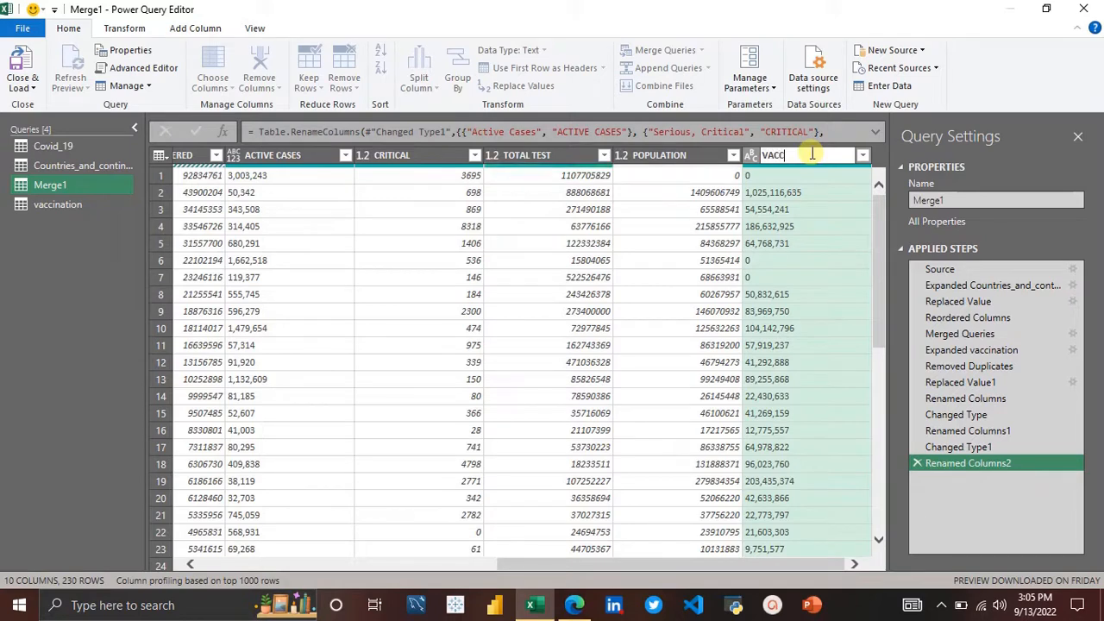
type("INATED")
key("Return")
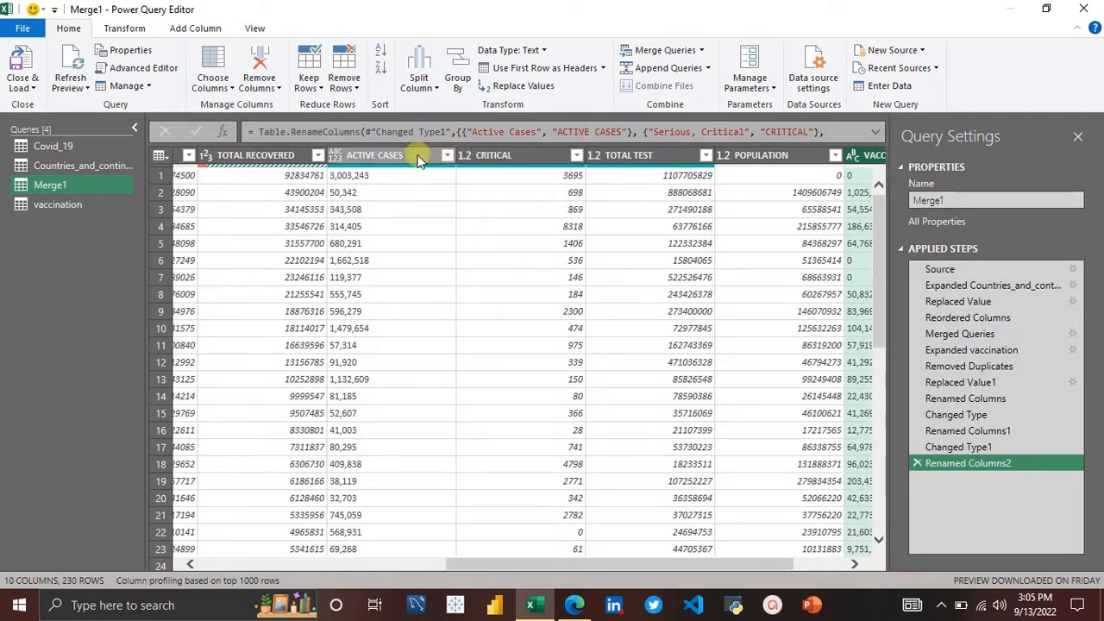
Step: Set the data type of the ACTIVE CASES through VACCINATED columns to Whole Number
left_click(373, 153)
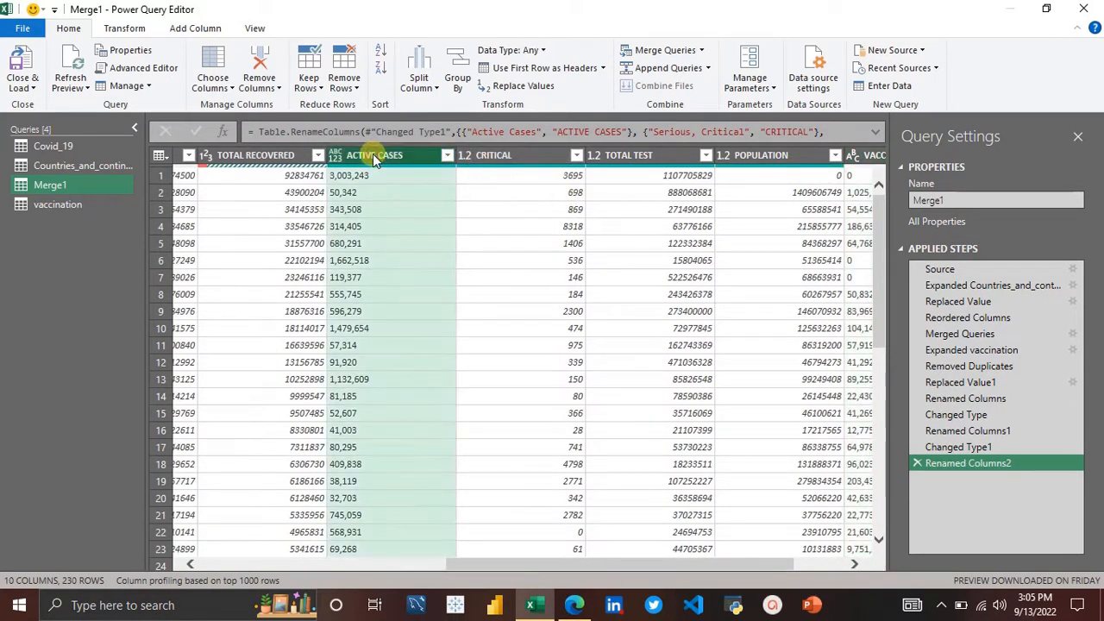
key("shift+Right")
key("shift+Right")
key("shift+Right")
key("shift+Right")
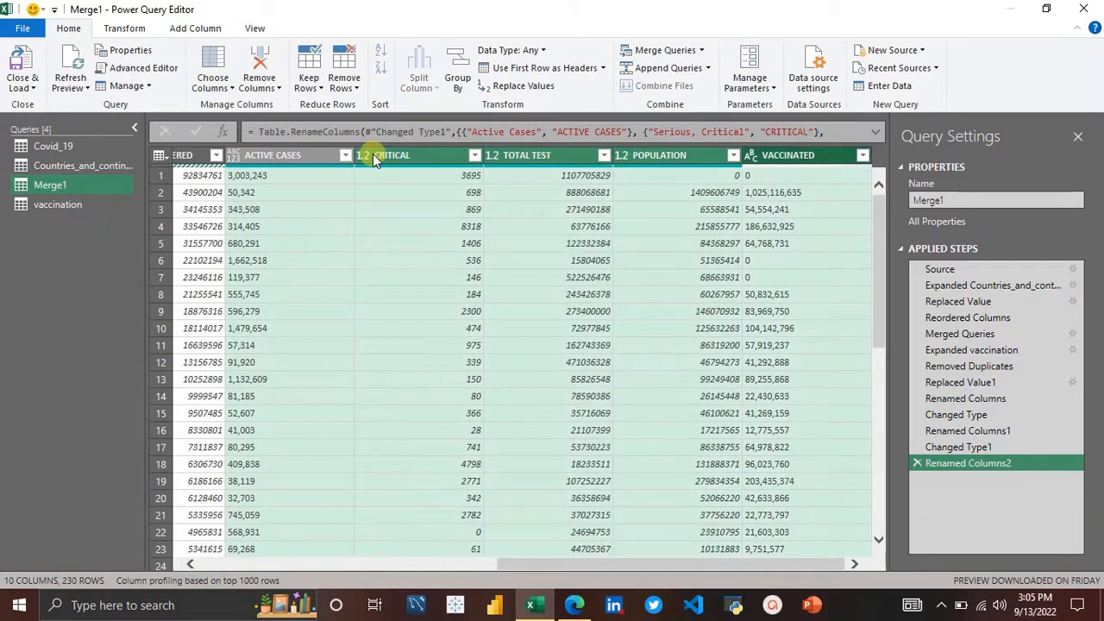
left_click(541, 49)
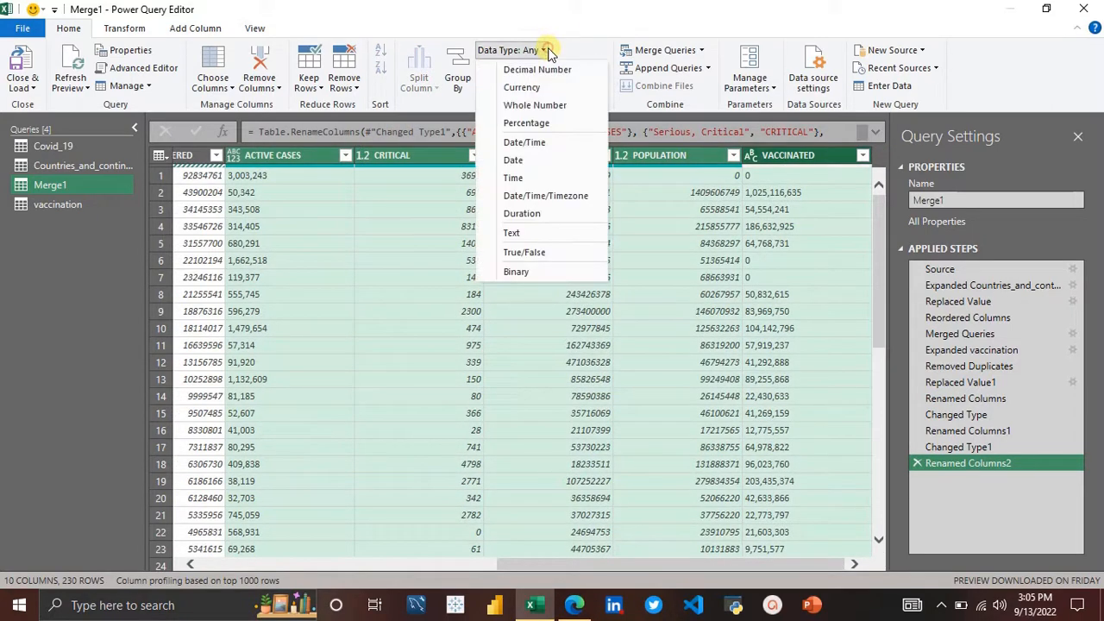
left_click(539, 104)
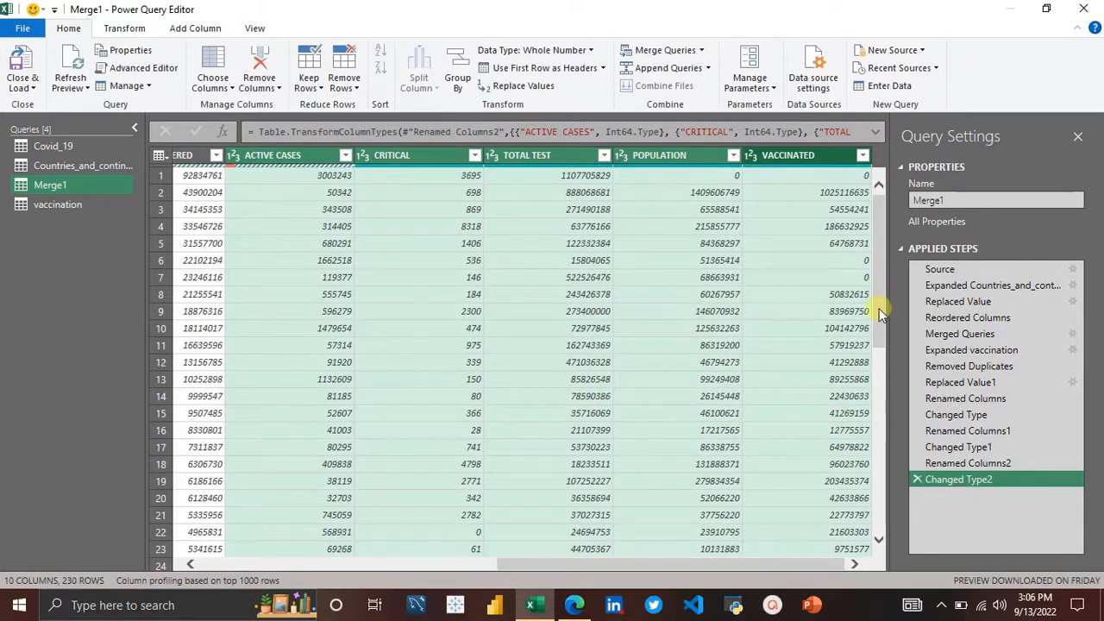
Step: Close the Power Query Editor and load the queries into the workbook
left_click_drag(880, 320, 870, 258)
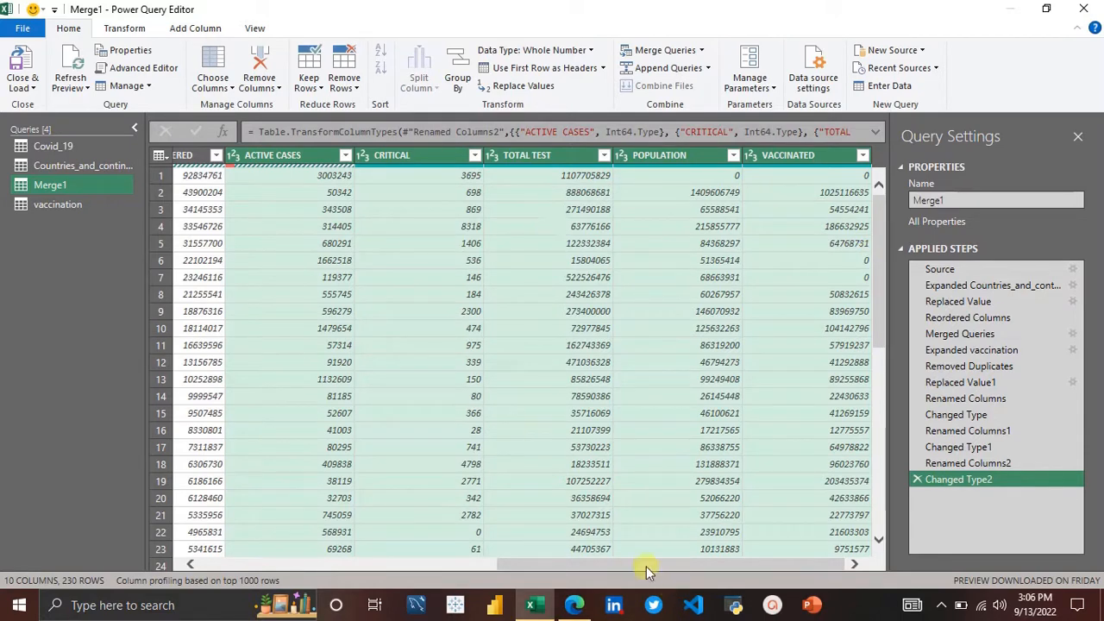
left_click_drag(646, 566, 289, 535)
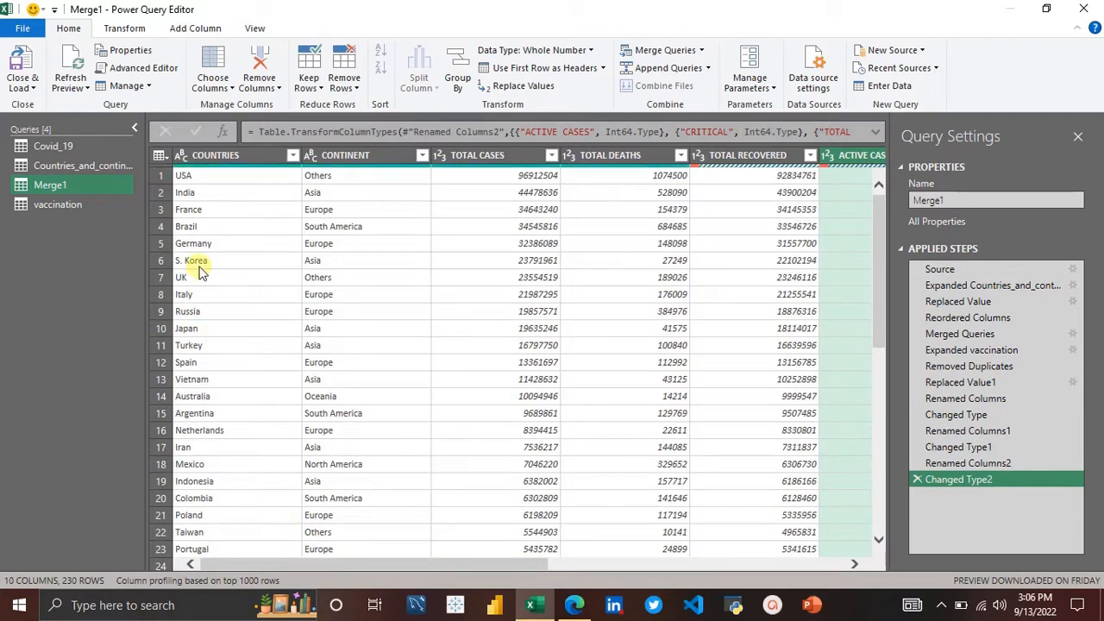
left_click(30, 87)
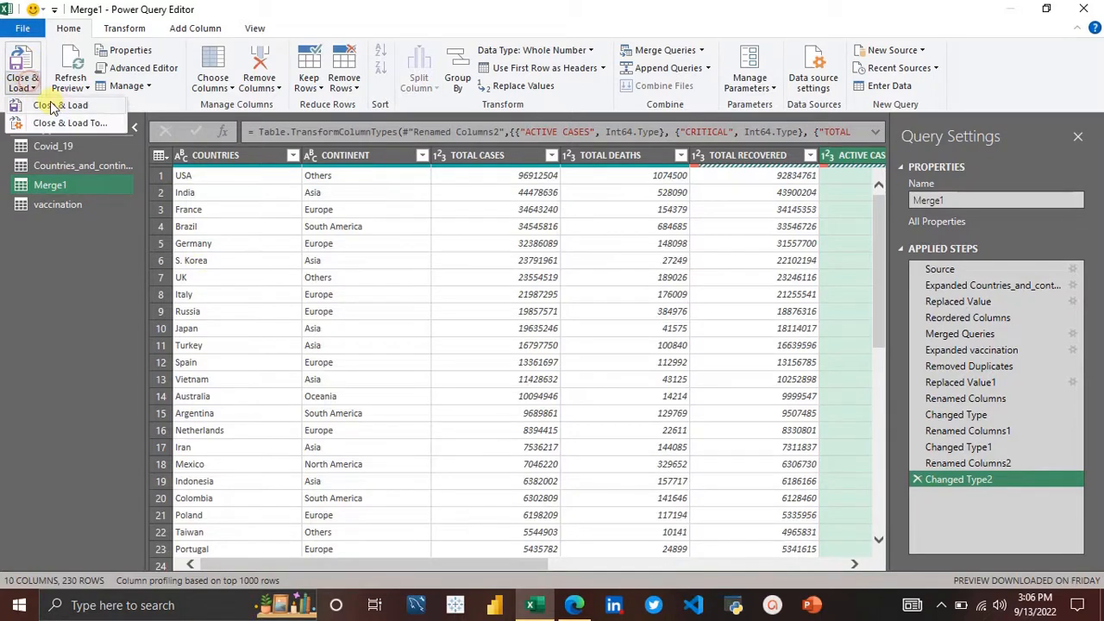
left_click(55, 106)
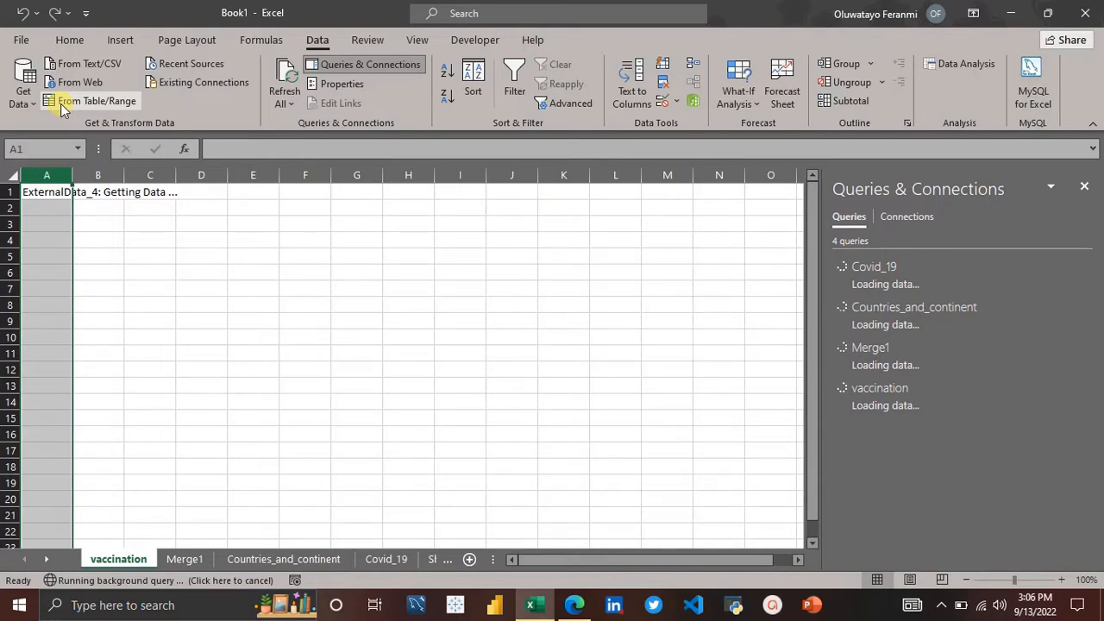
Step: Browse the loaded vaccination, Merge1, Countries_and_continent and Covid_19 sheets to review the imported tables
left_click(172, 561)
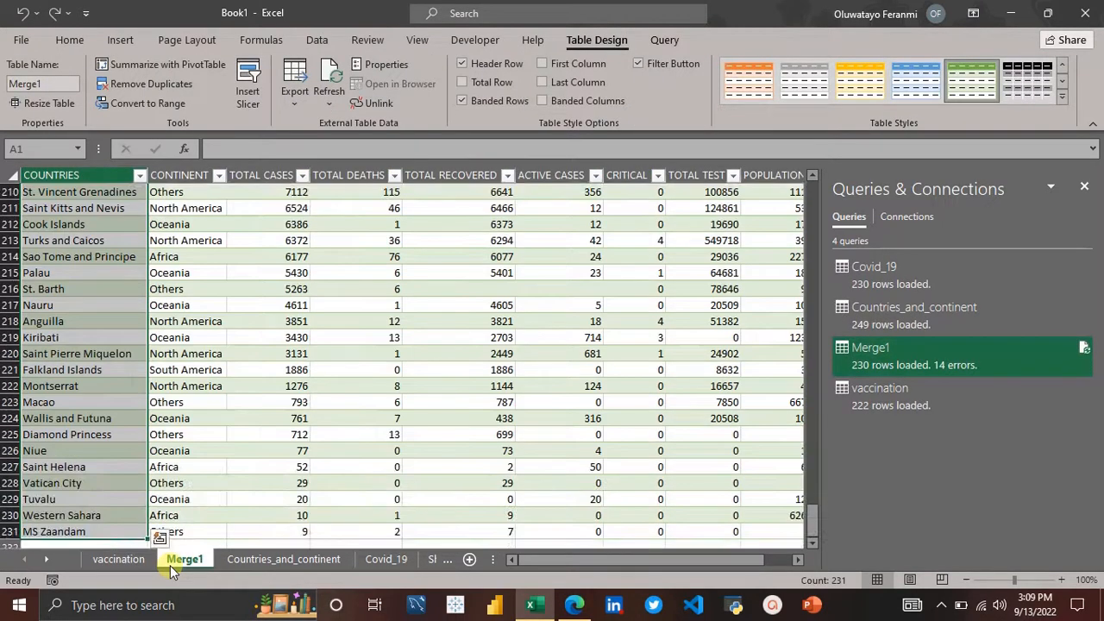
scroll(201, 423, "up", 4)
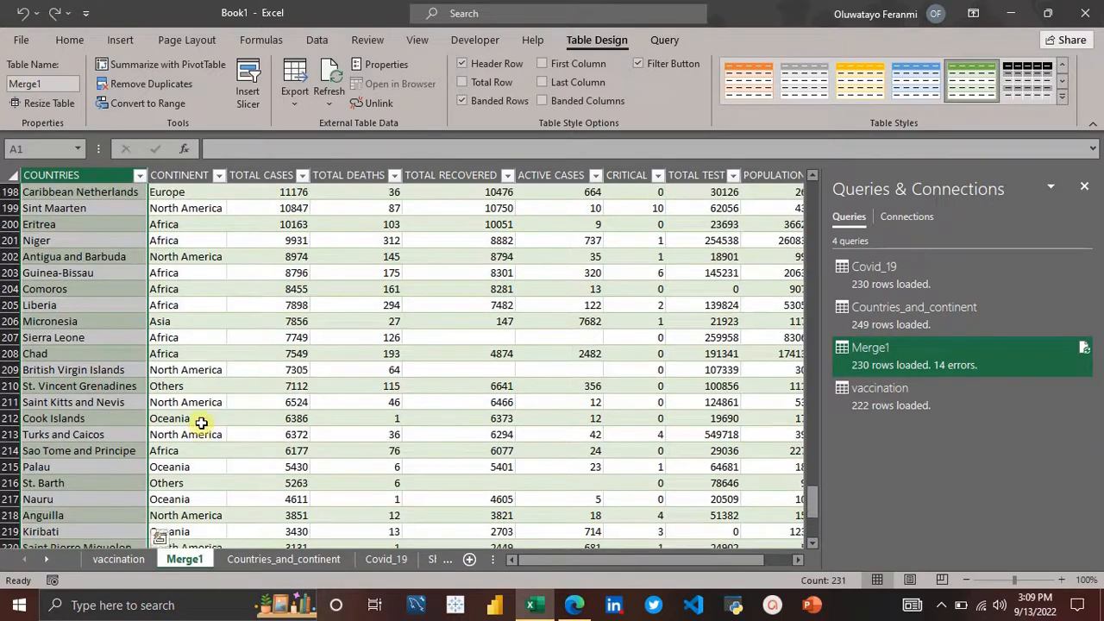
scroll(201, 422, "up", 20)
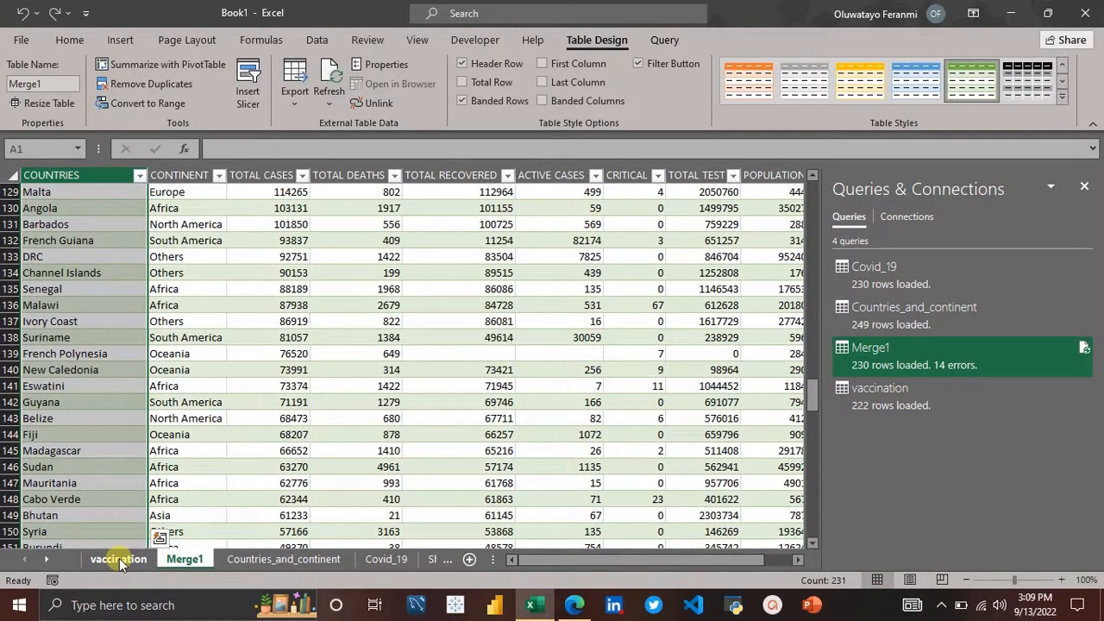
left_click(119, 558)
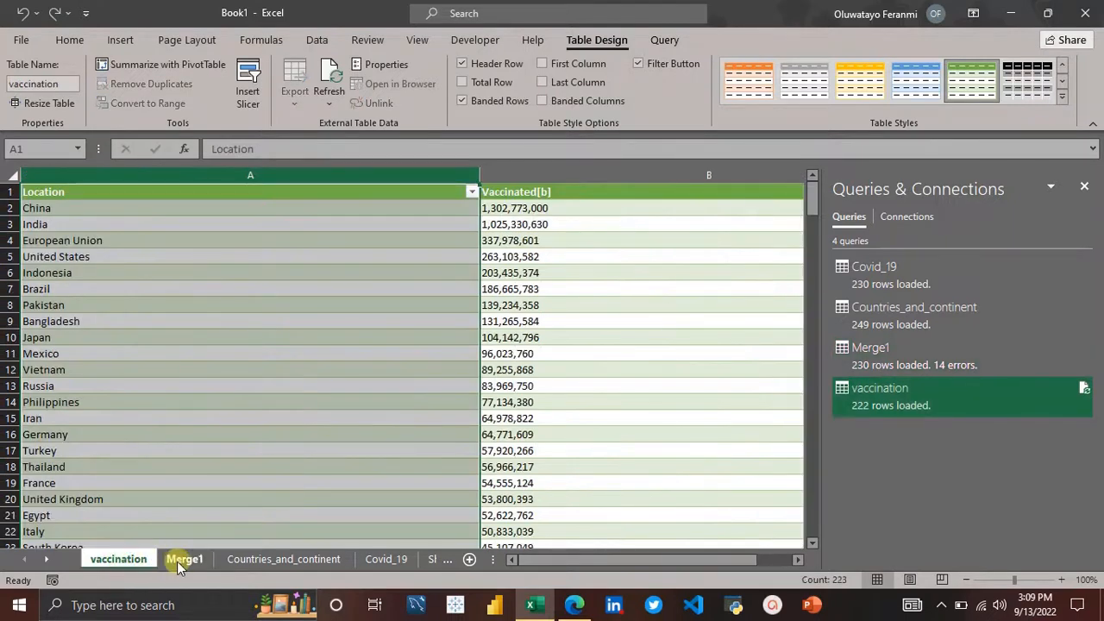
left_click(179, 561)
left_click(321, 559)
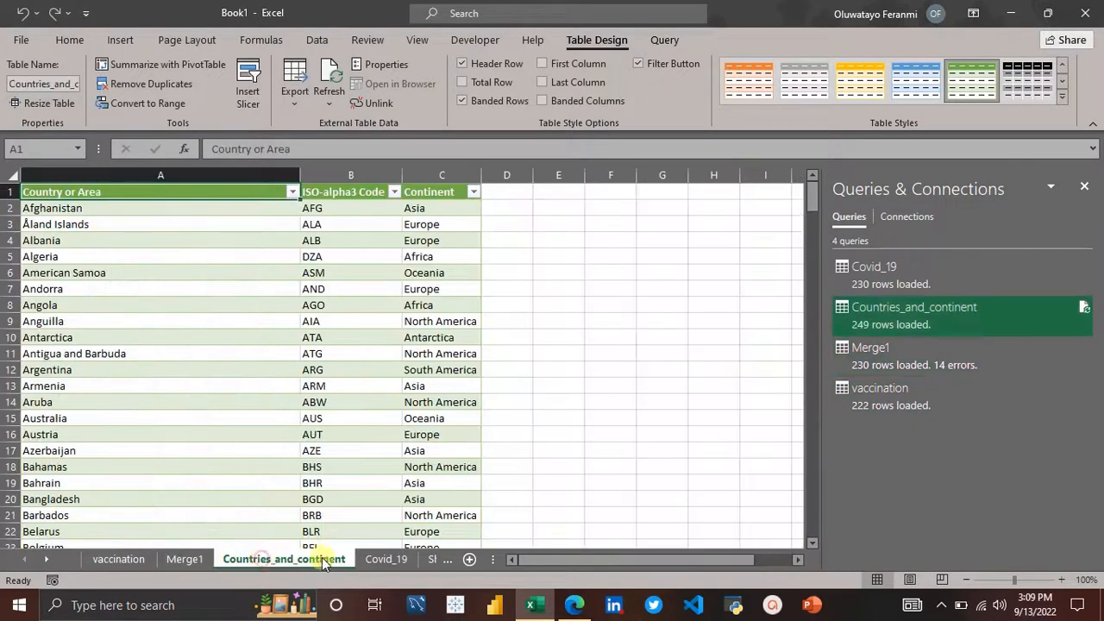
left_click(393, 560)
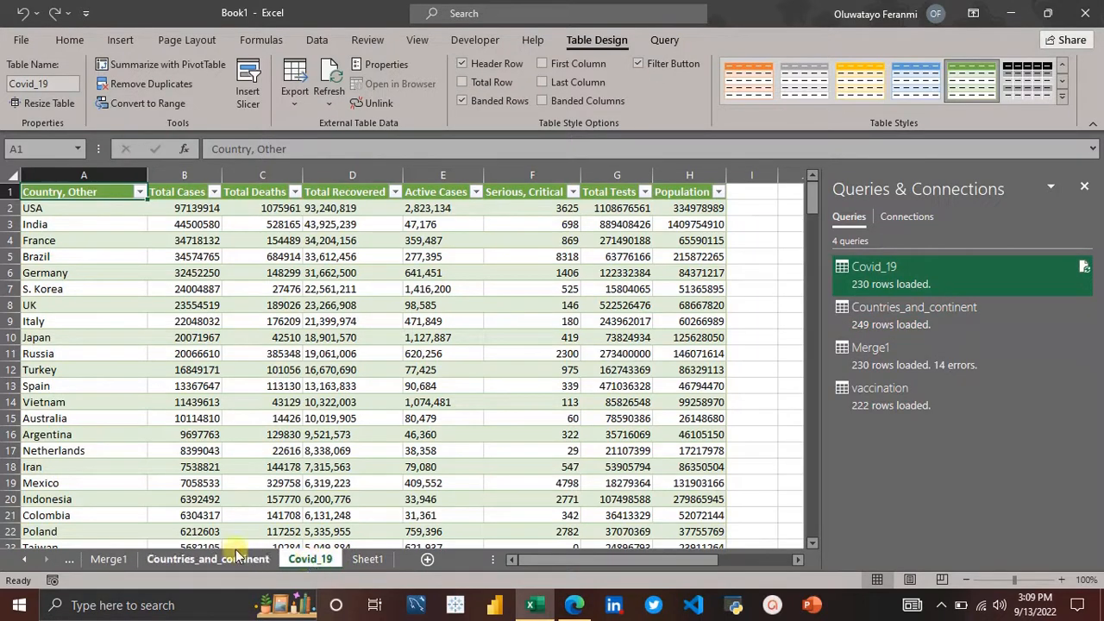
left_click(115, 556)
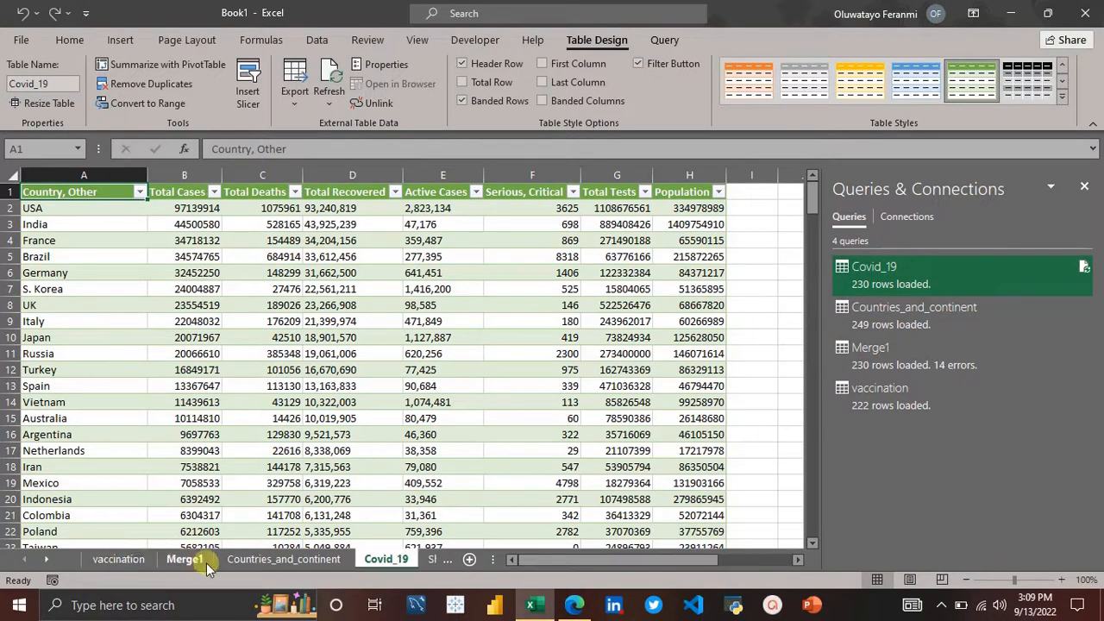
left_click(188, 560)
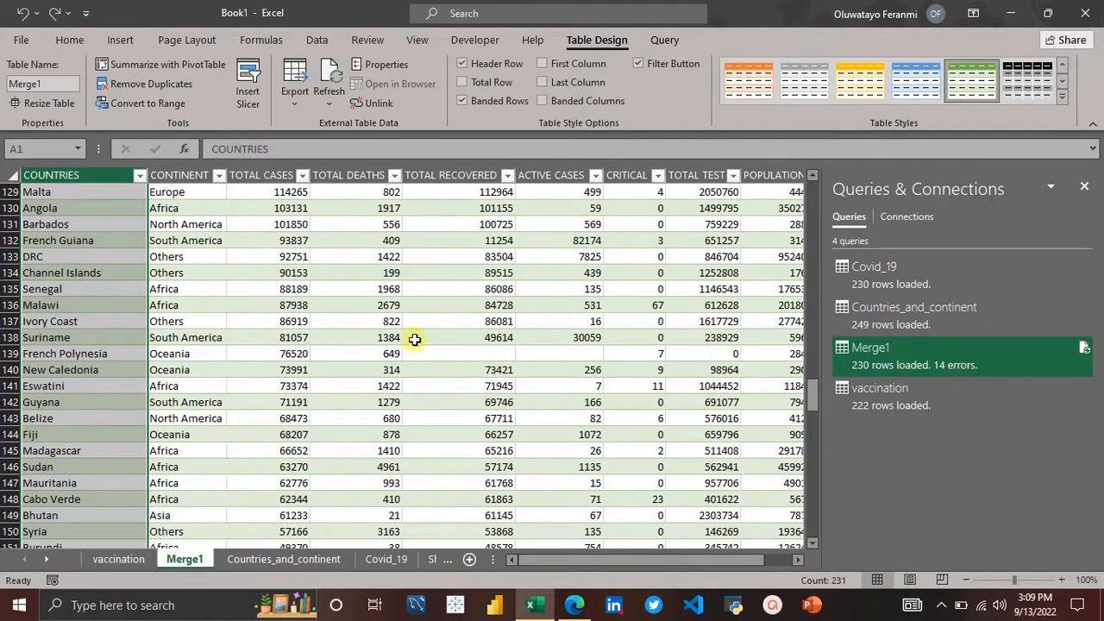
left_click(414, 339)
scroll(414, 339, "right", 4)
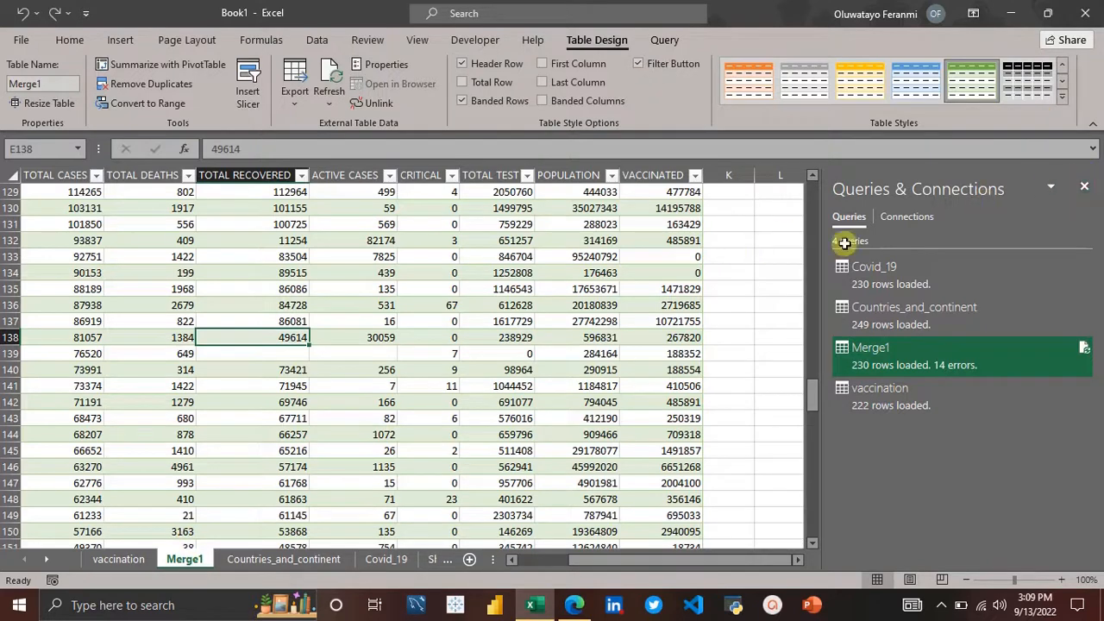
left_click(1085, 188)
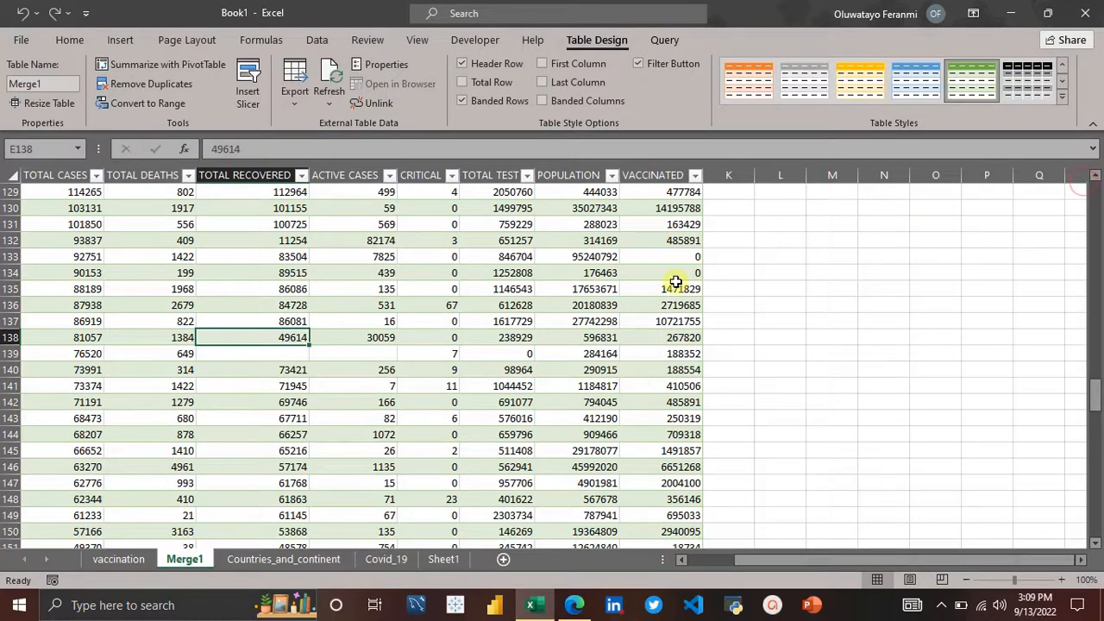
scroll(675, 281, "left", 2)
scroll(676, 281, "right", 1)
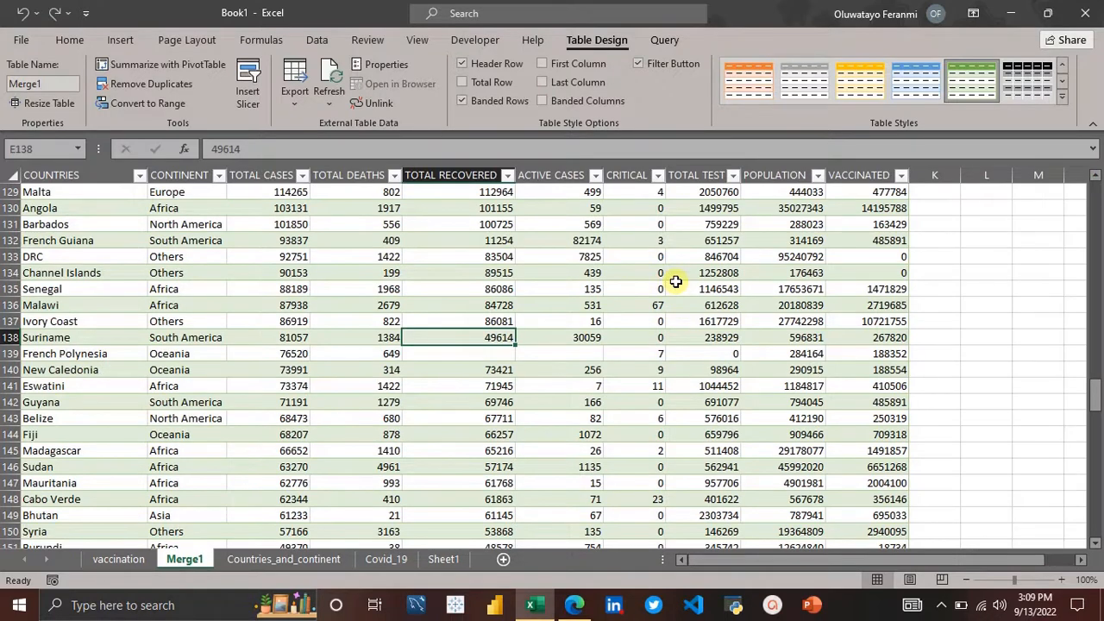
Step: Save the workbook to the Desktop as Power Query.xlsx
key("ctrl+s")
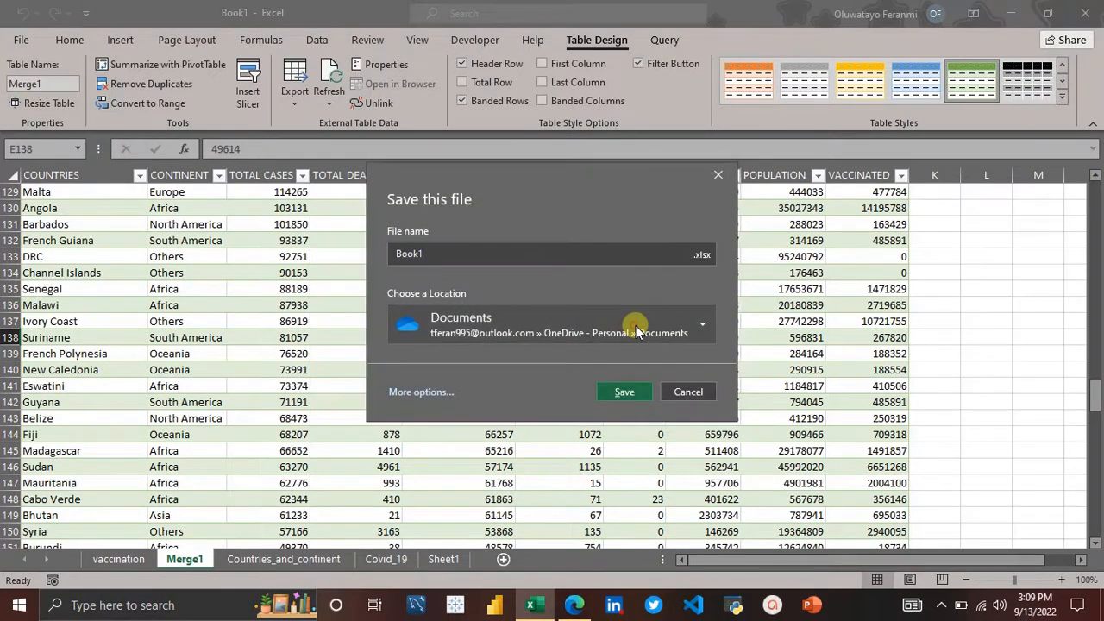
left_click(636, 325)
scroll(508, 285, "down", 2)
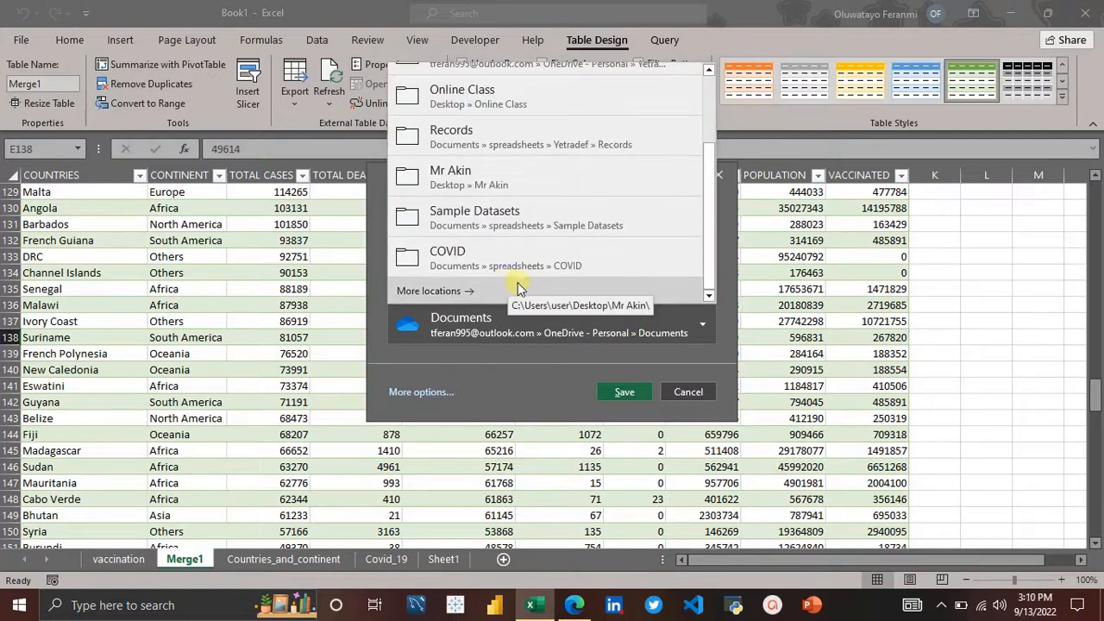
left_click(436, 292)
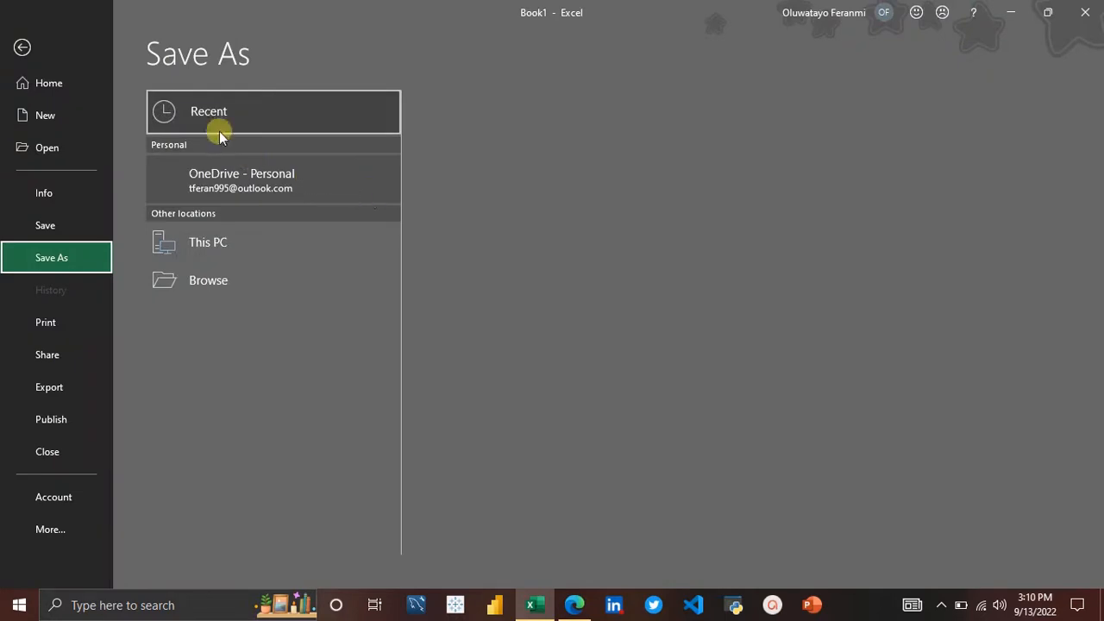
left_click(231, 250)
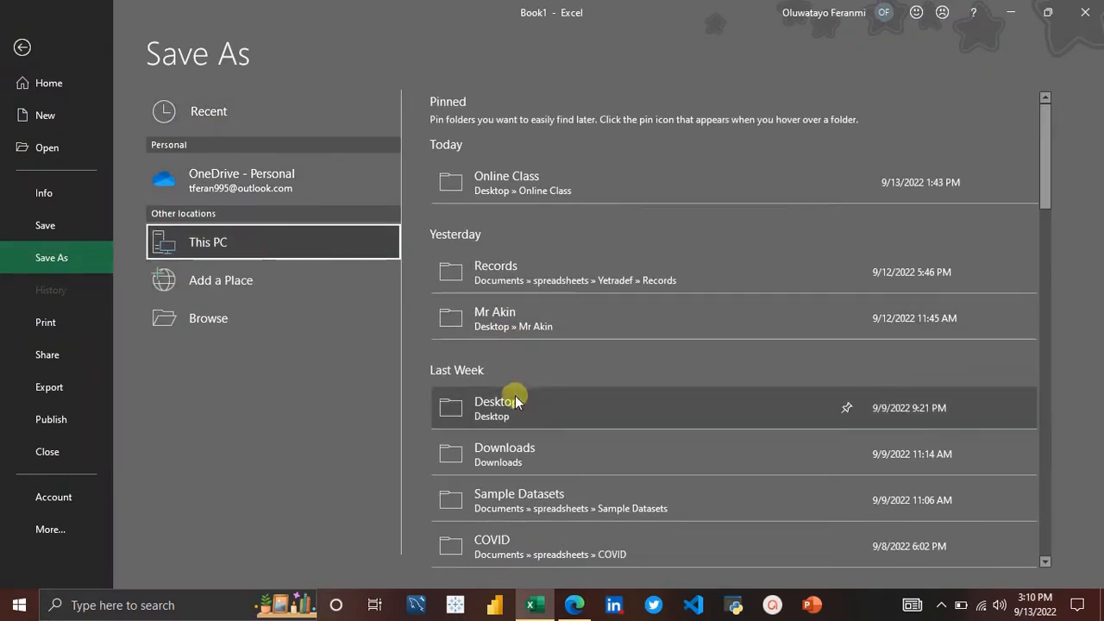
left_click(515, 403)
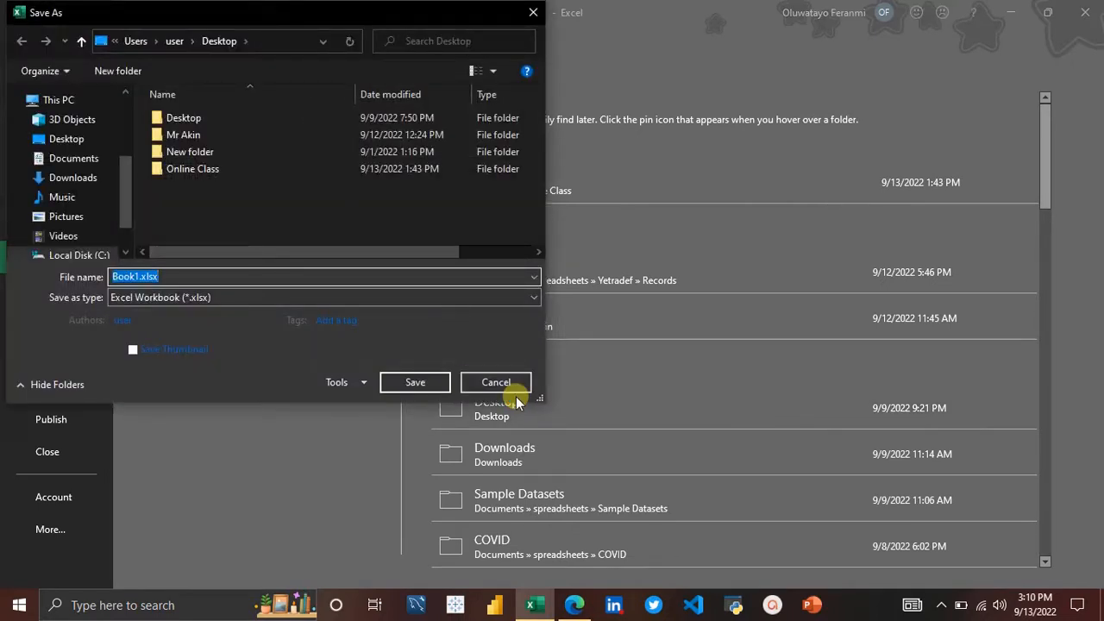
type("PO")
key("BackSpace")
type("ower Query")
key("Return")
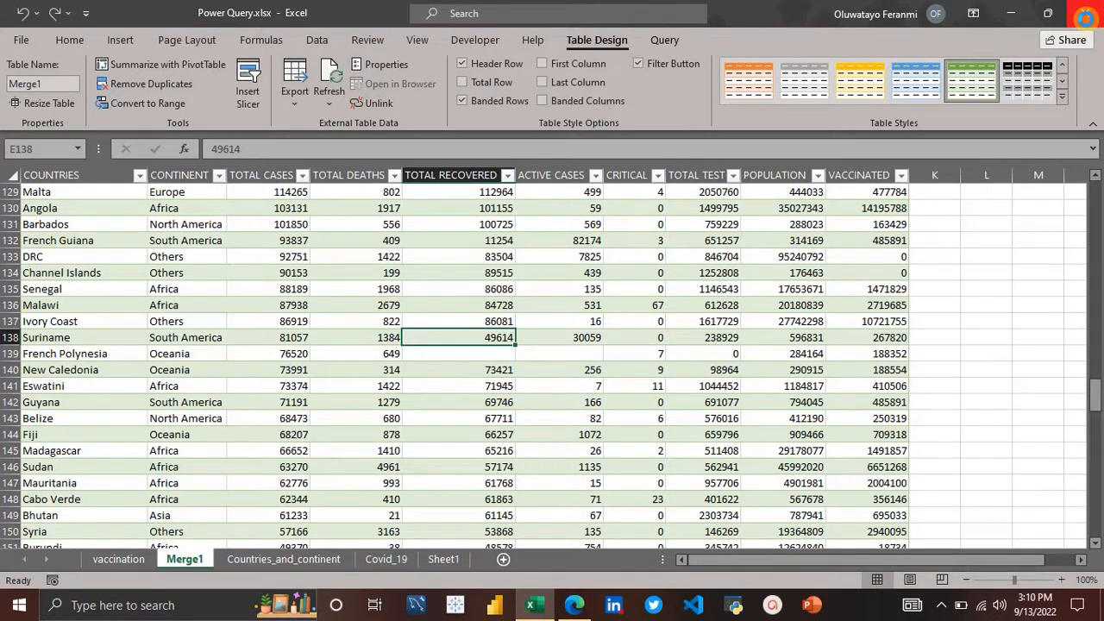
Step: Close the Excel and browser windows
left_click(1085, 14)
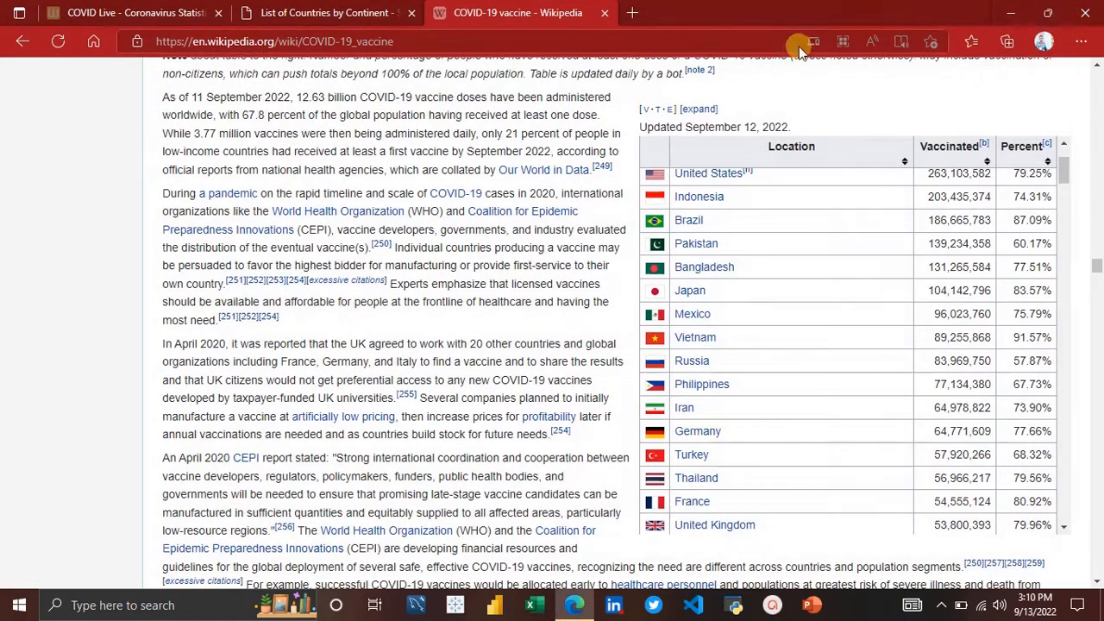
left_click(1087, 12)
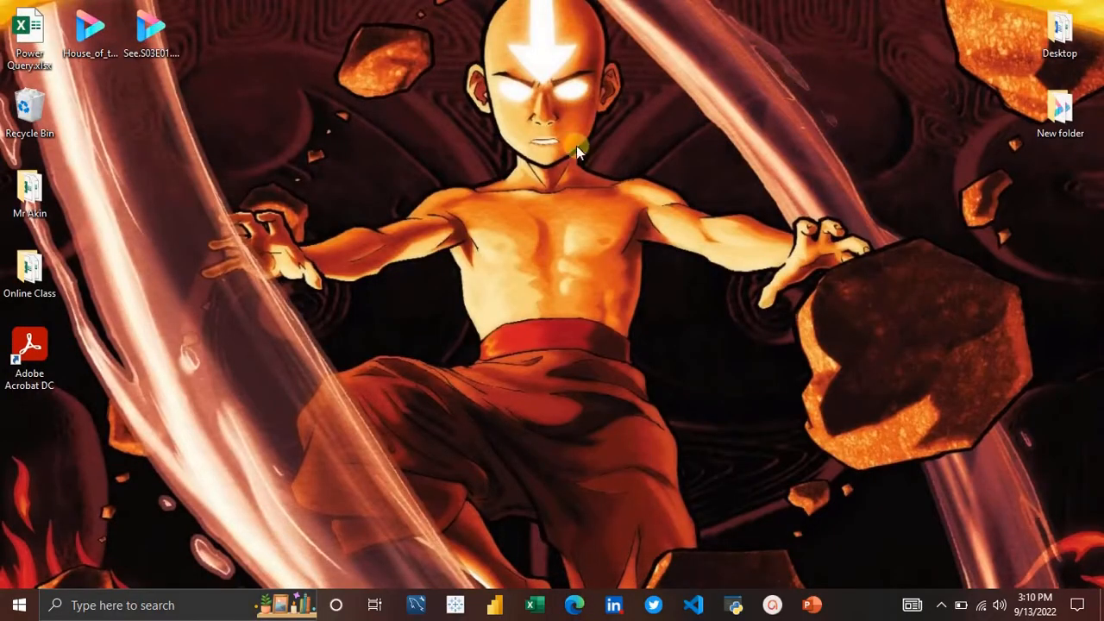
Step: Open the properties of the Power Query.xlsx file on the desktop
right_click(33, 39)
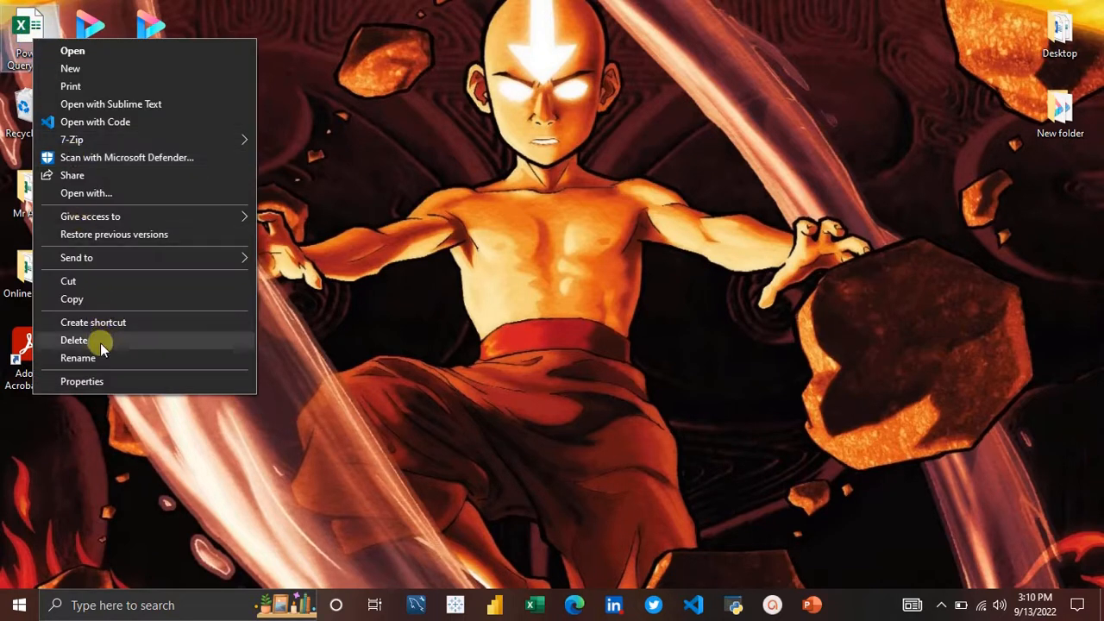
left_click(97, 381)
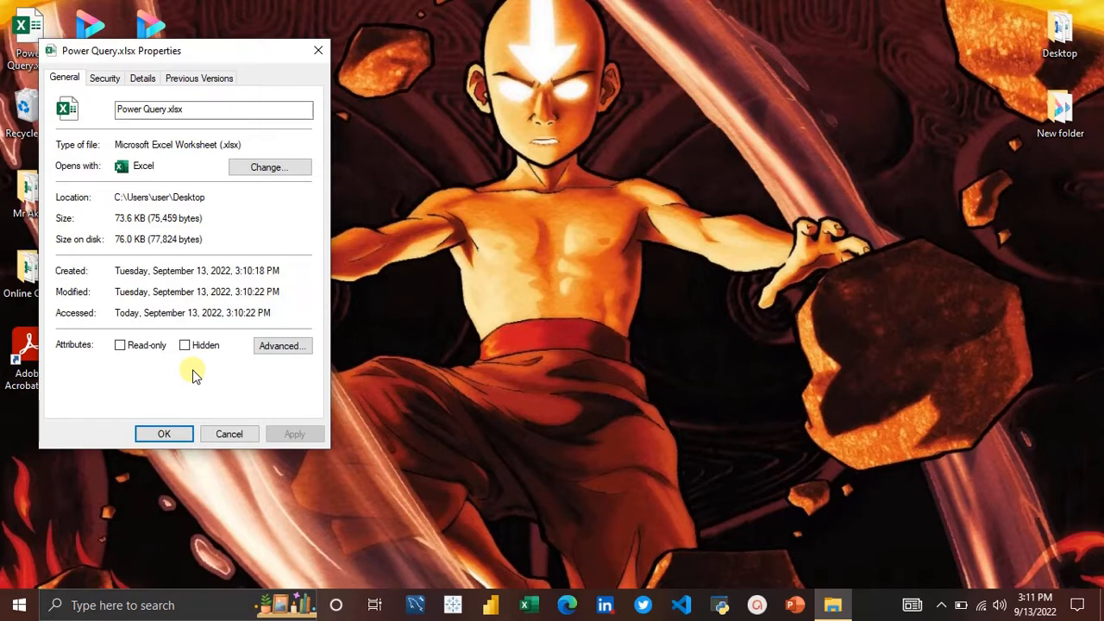
Step: Close the file properties, reopen Power Query.xlsx from the desktop and maximize the Excel window
left_click(164, 434)
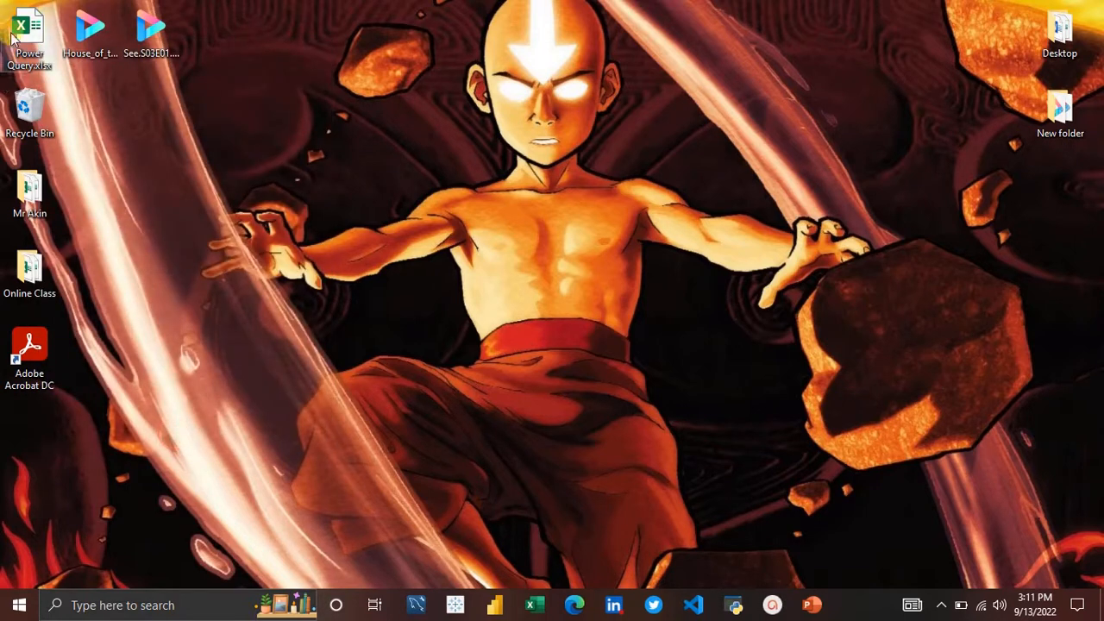
double_click(12, 34)
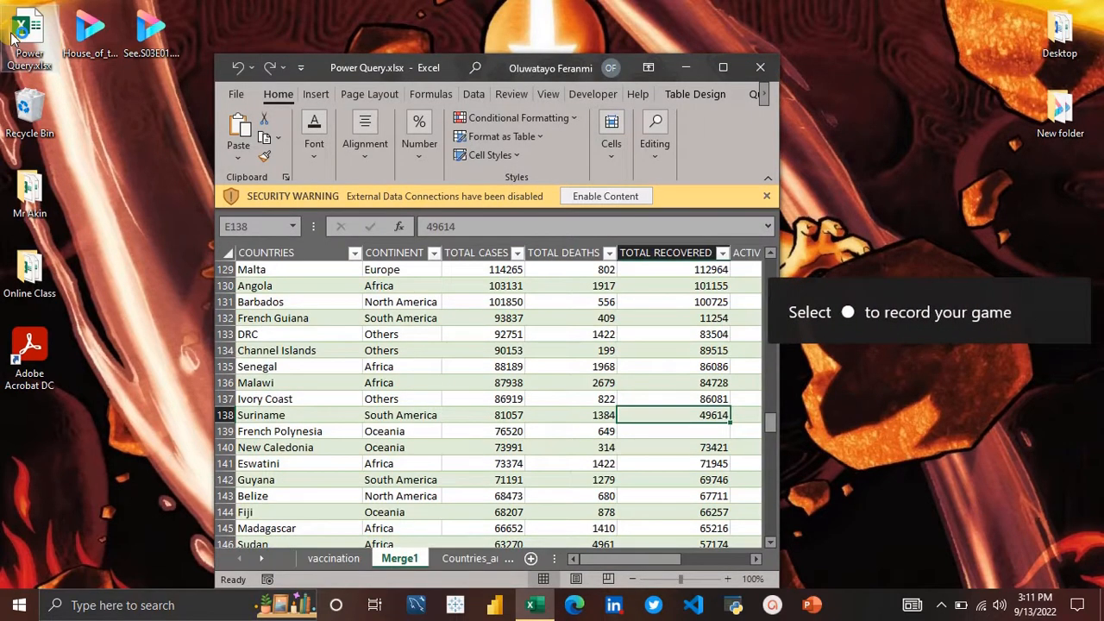
left_click(722, 66)
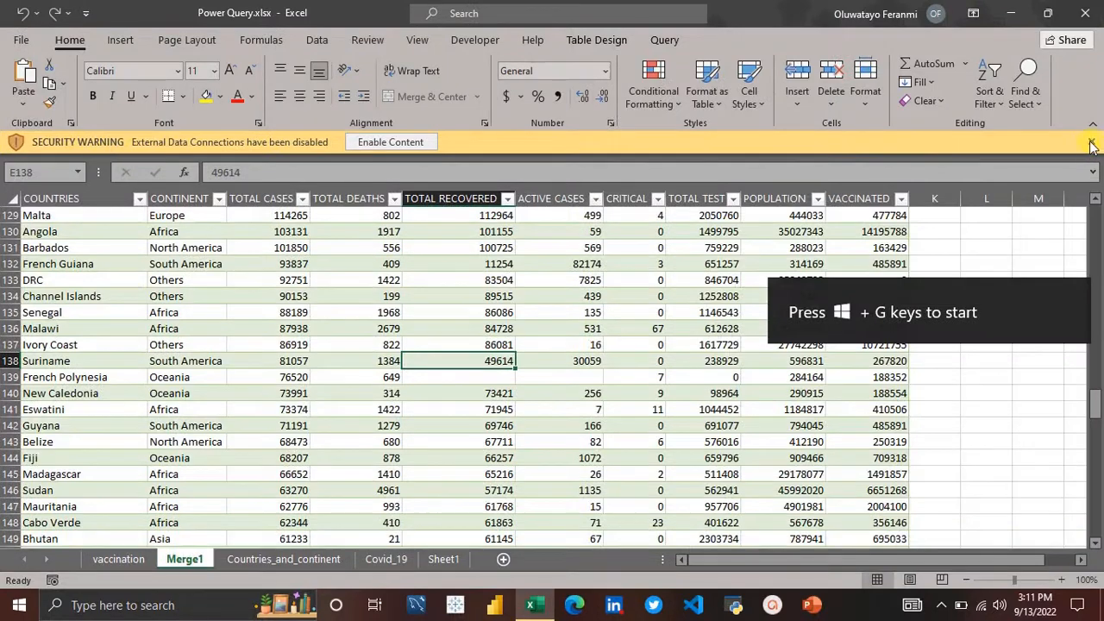
left_click(1094, 142)
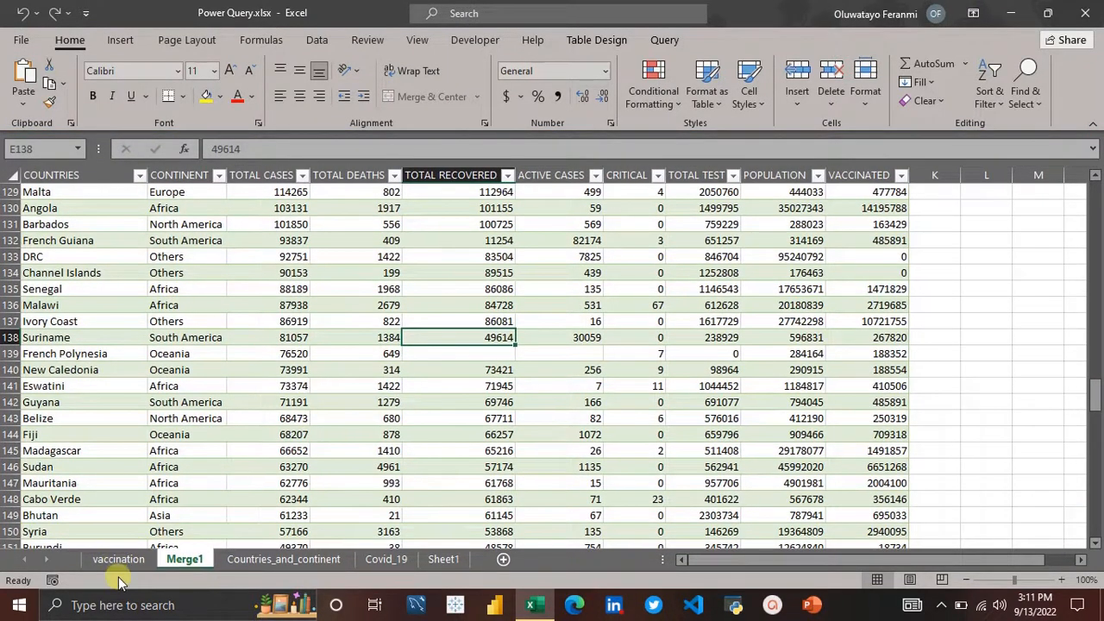
Step: Browse the vaccination, Countries_and_continent and Merge1 sheets to review the loaded tables
left_click(113, 562)
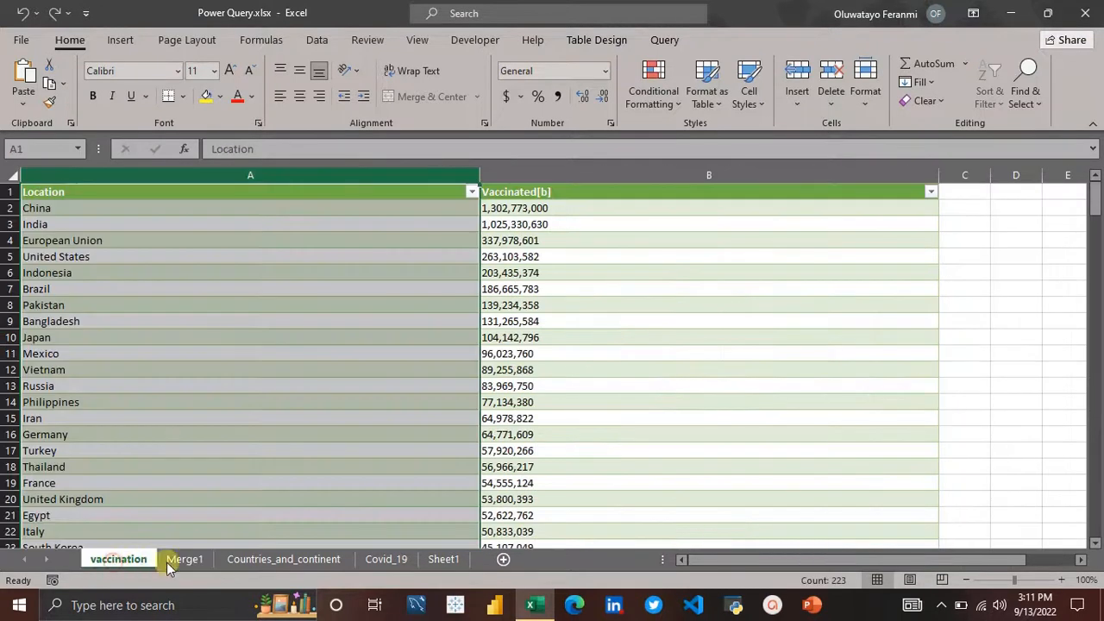
left_click(231, 554)
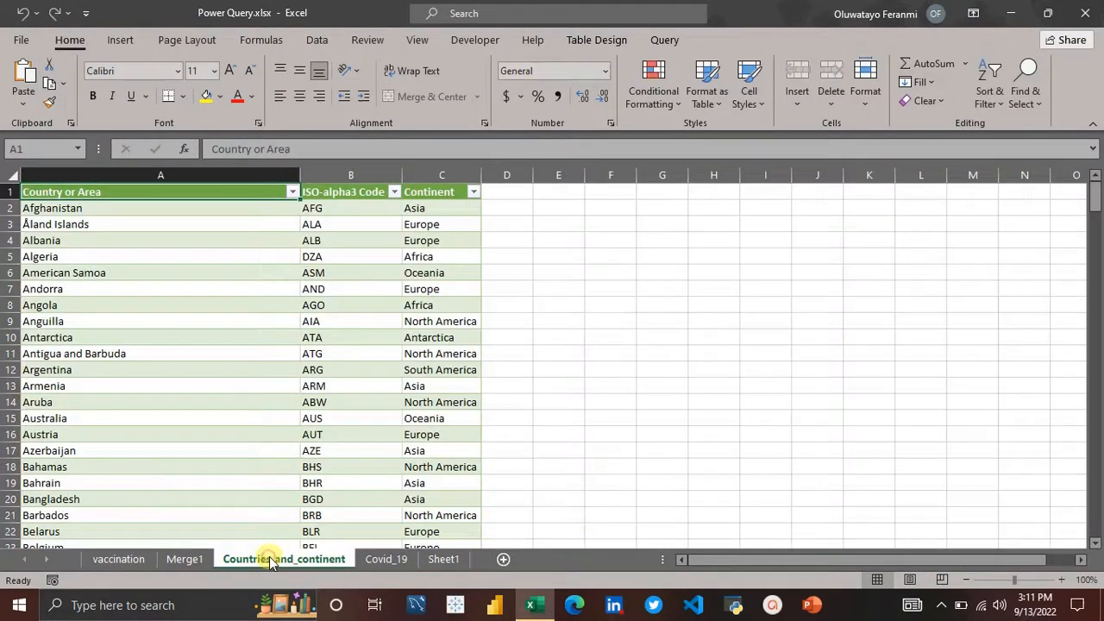
left_click(192, 561)
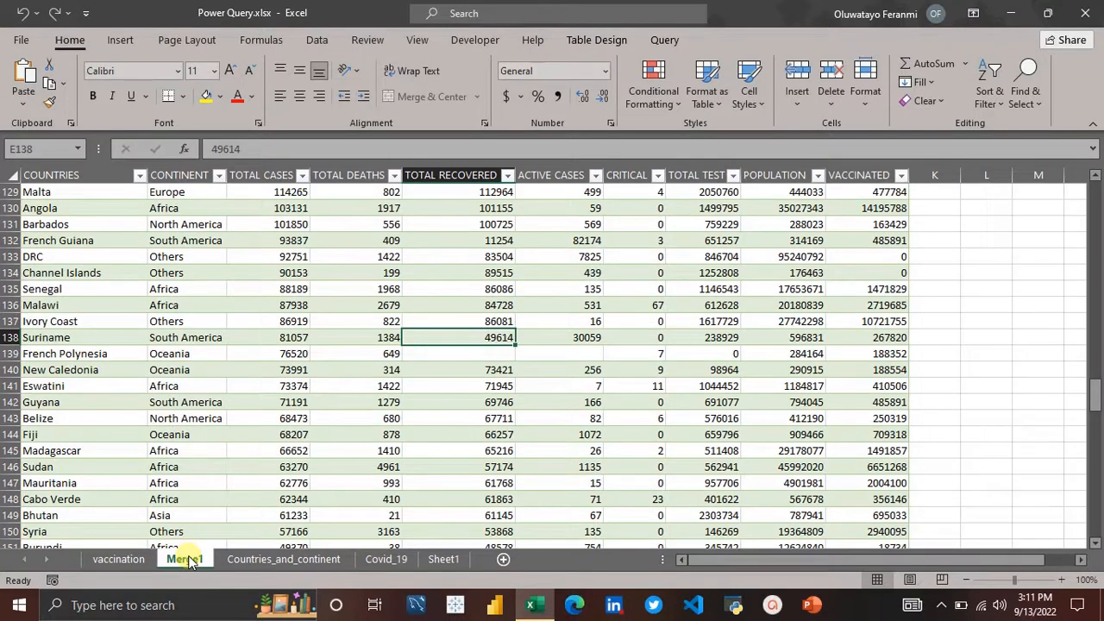
left_click(237, 559)
right_click(236, 559)
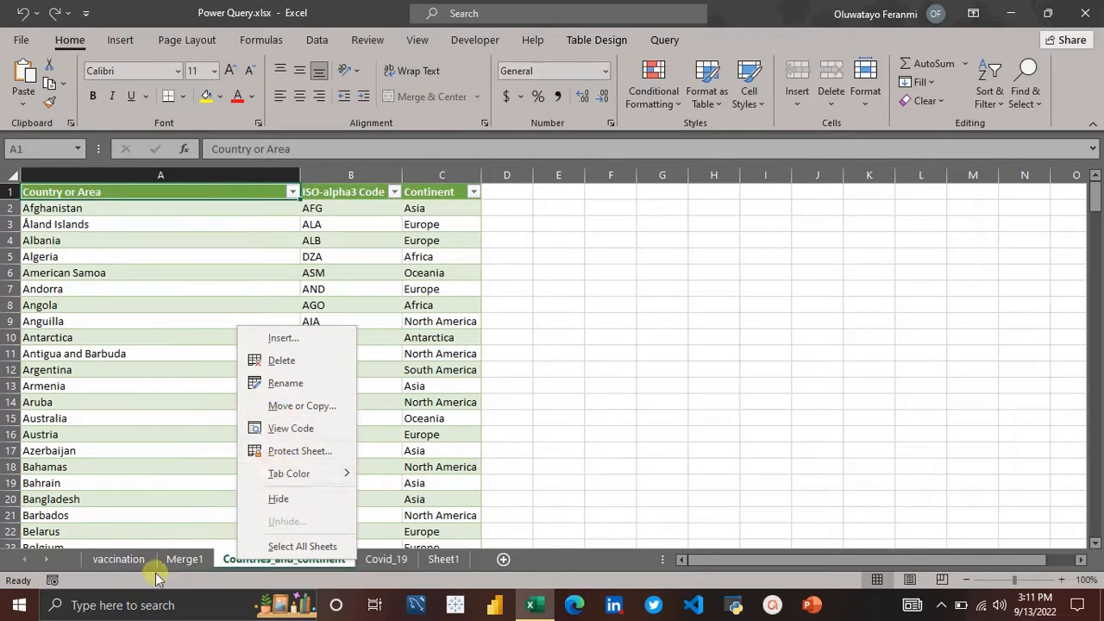
left_click(109, 559)
left_click(108, 559)
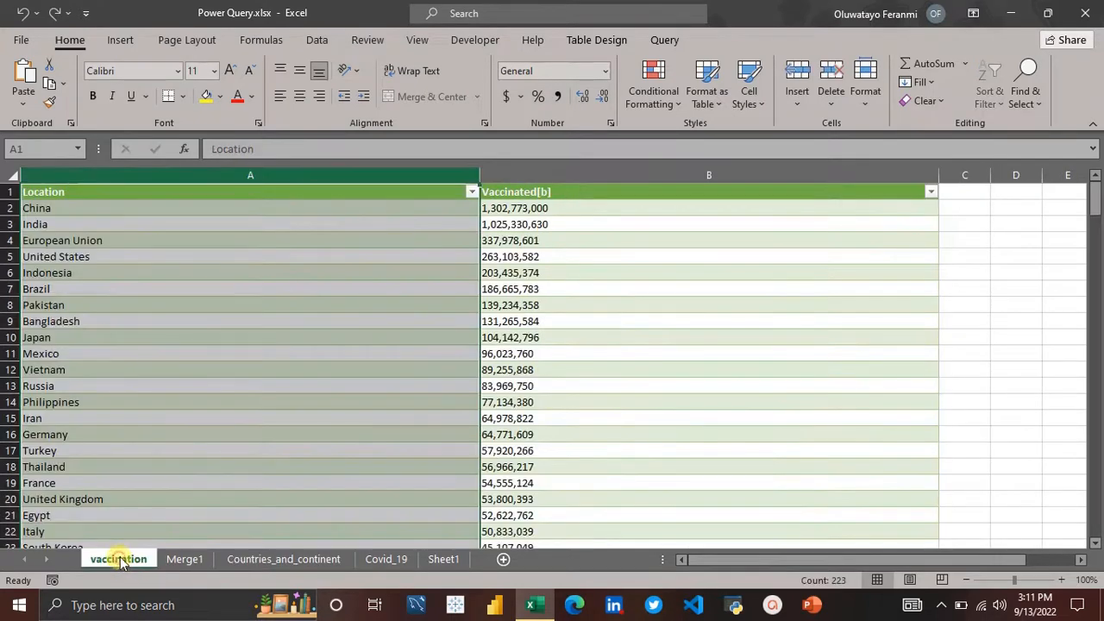
left_click(246, 559)
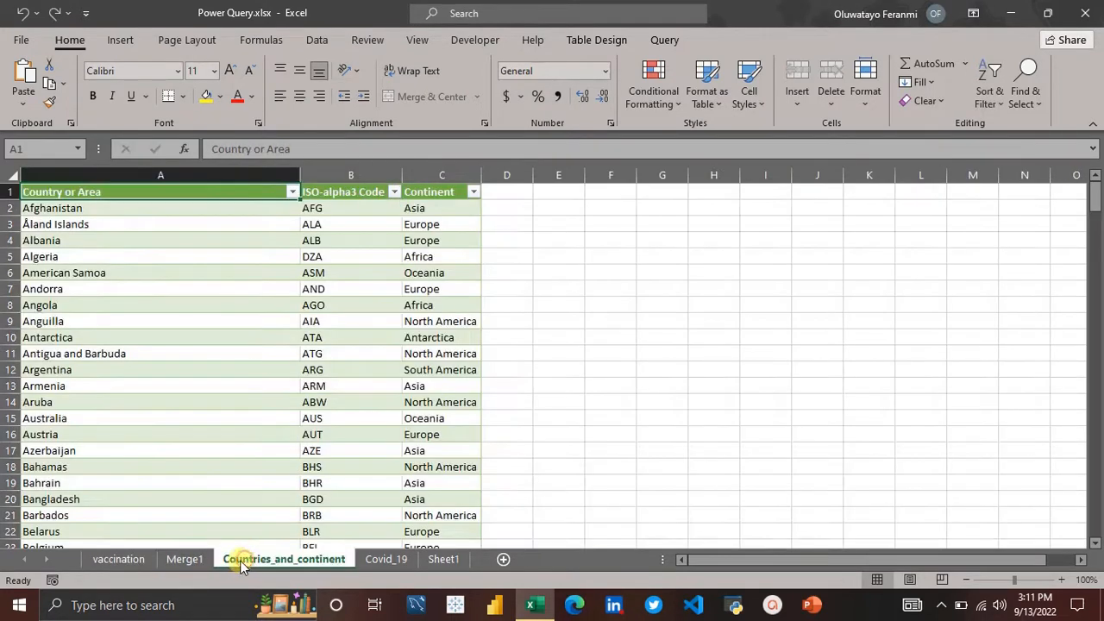
left_click(184, 565)
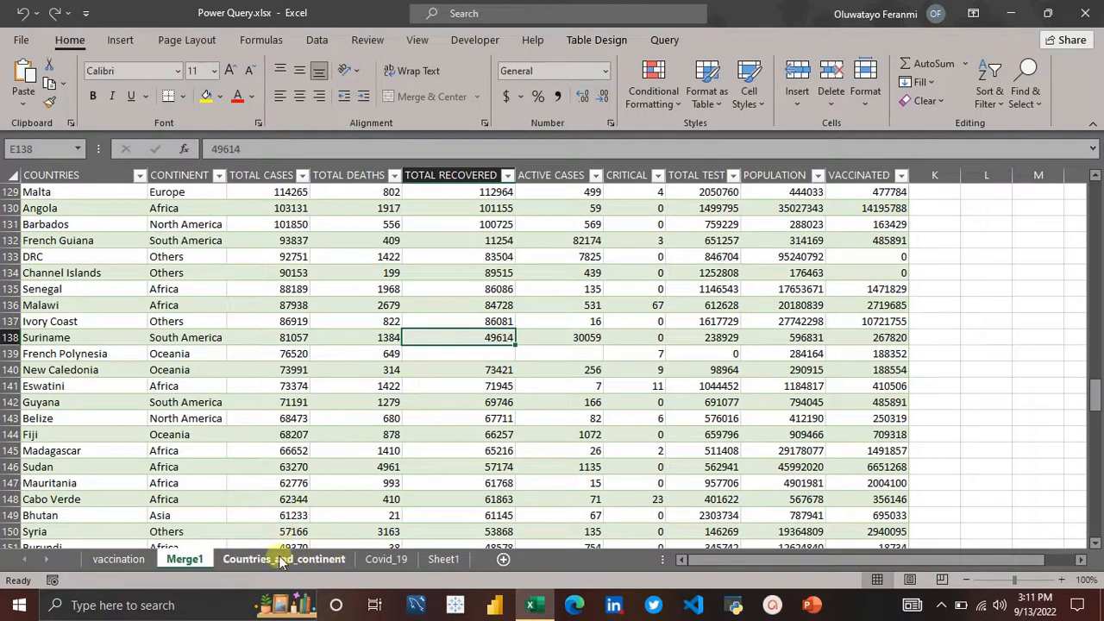
Step: Set the Covid_19 query to load as Only Create Connection, accepting deletion of its table
left_click(319, 43)
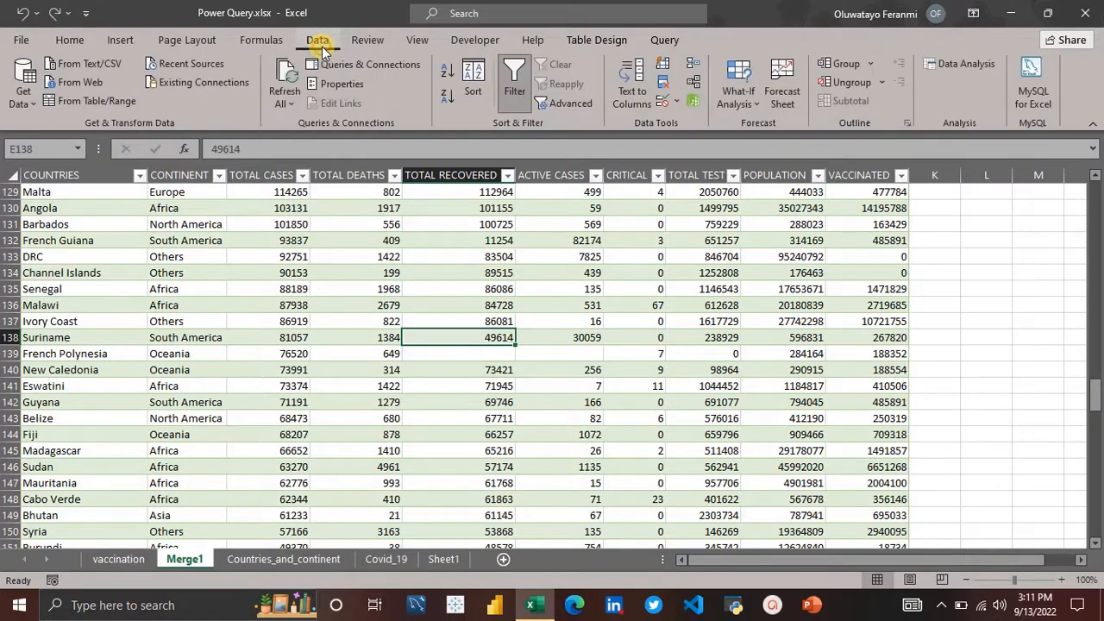
left_click(389, 67)
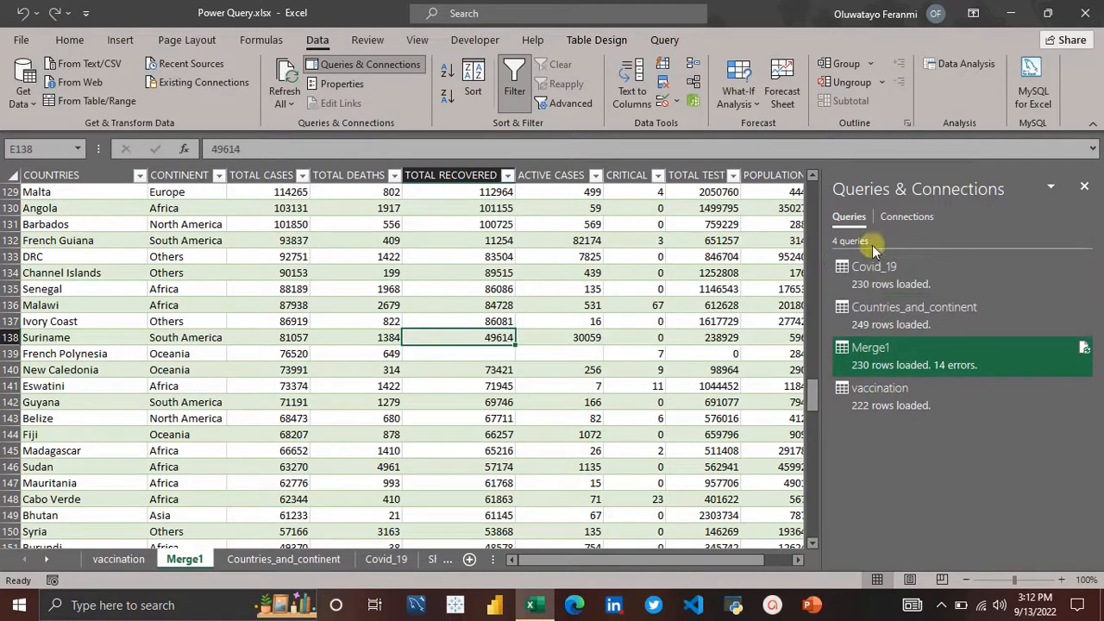
mouse_move(914, 361)
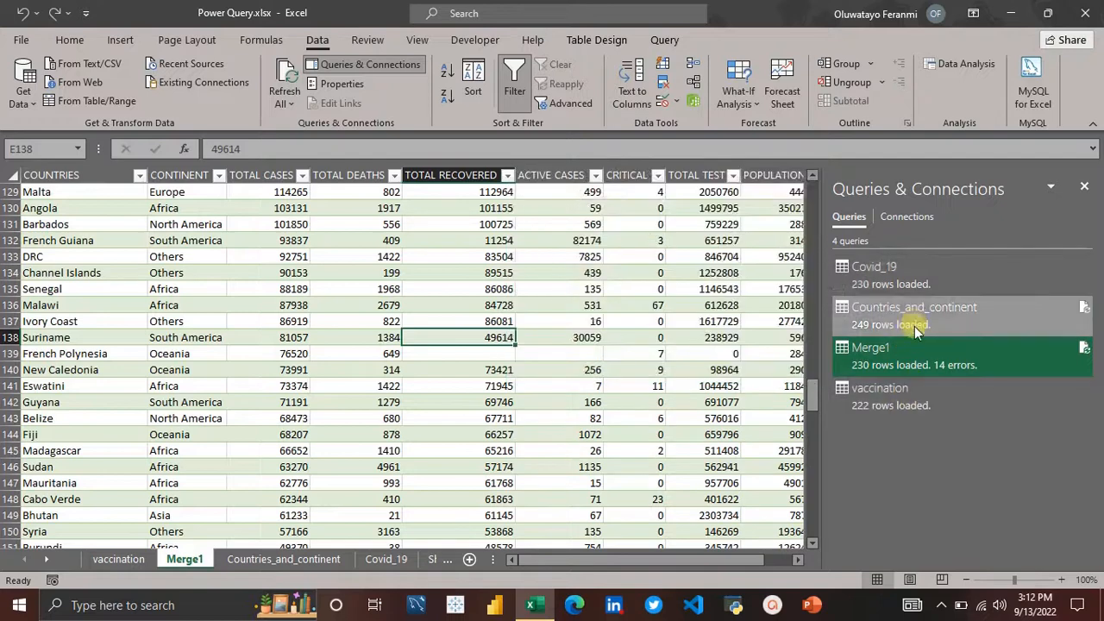
left_click(928, 281)
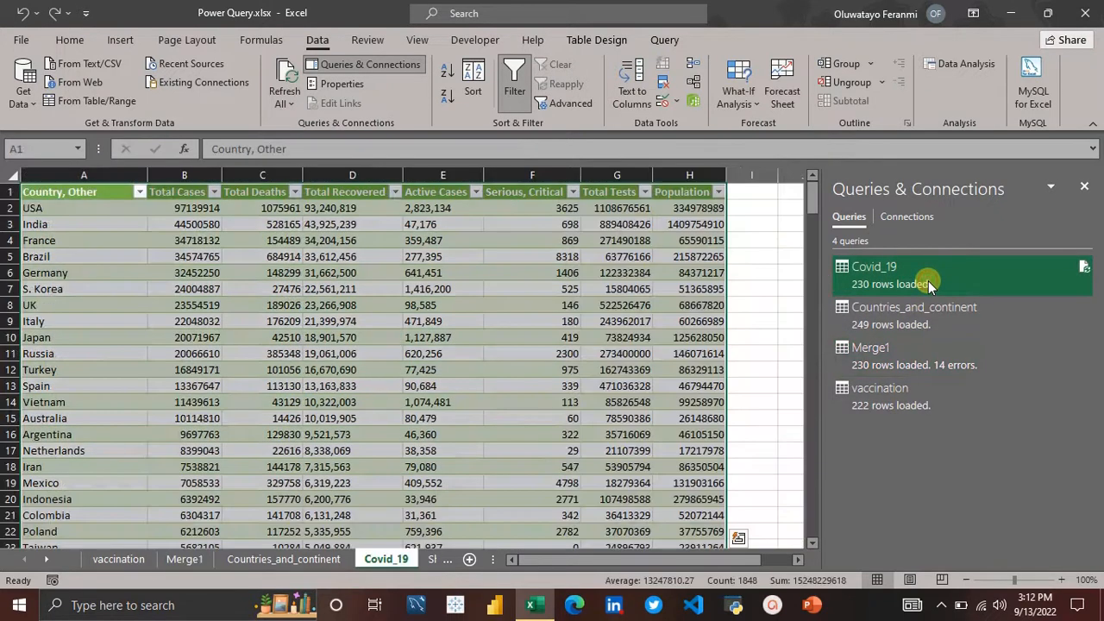
right_click(929, 283)
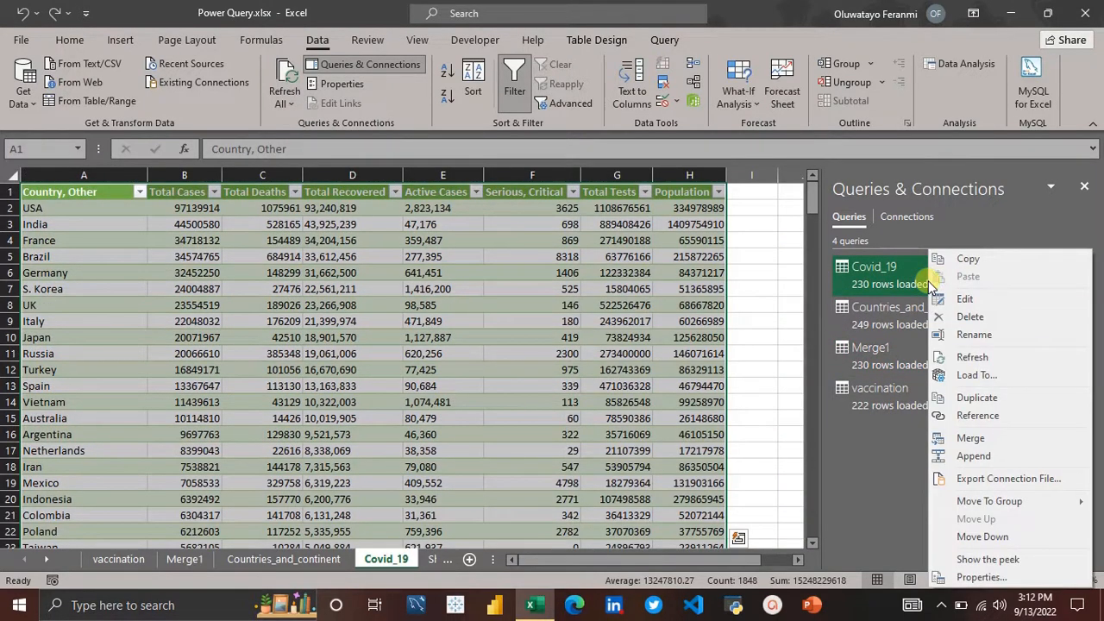
left_click(972, 371)
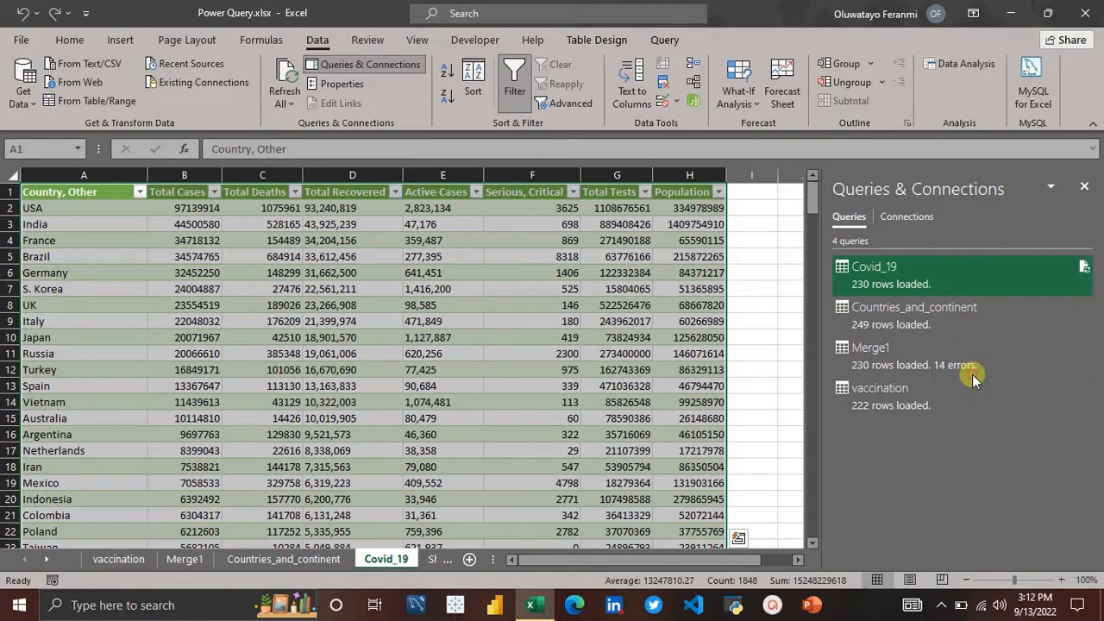
left_click(598, 362)
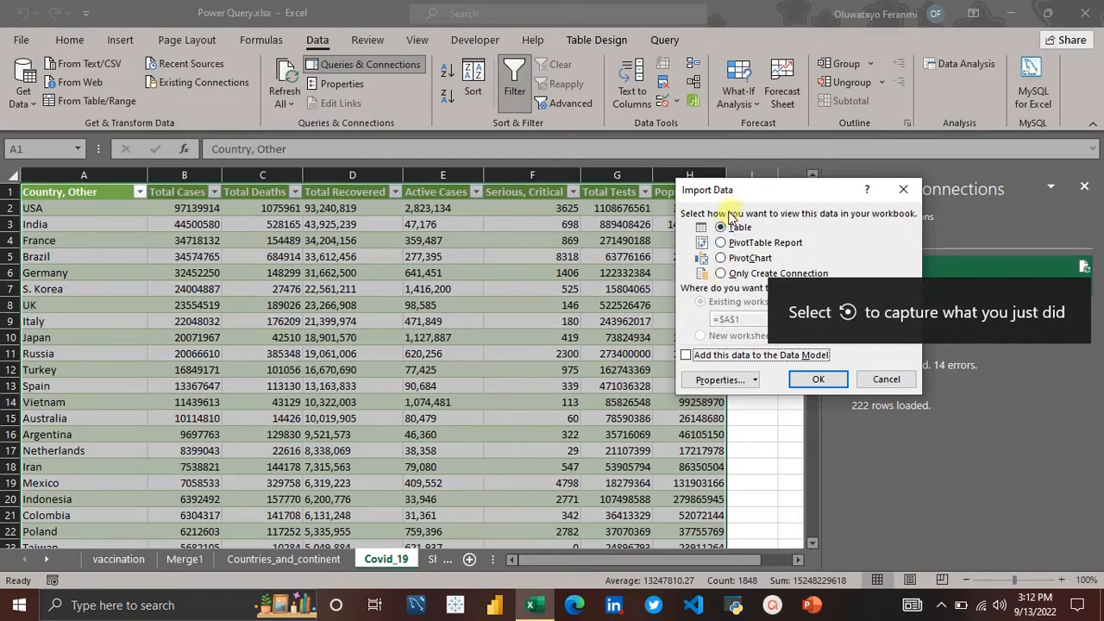
left_click(721, 274)
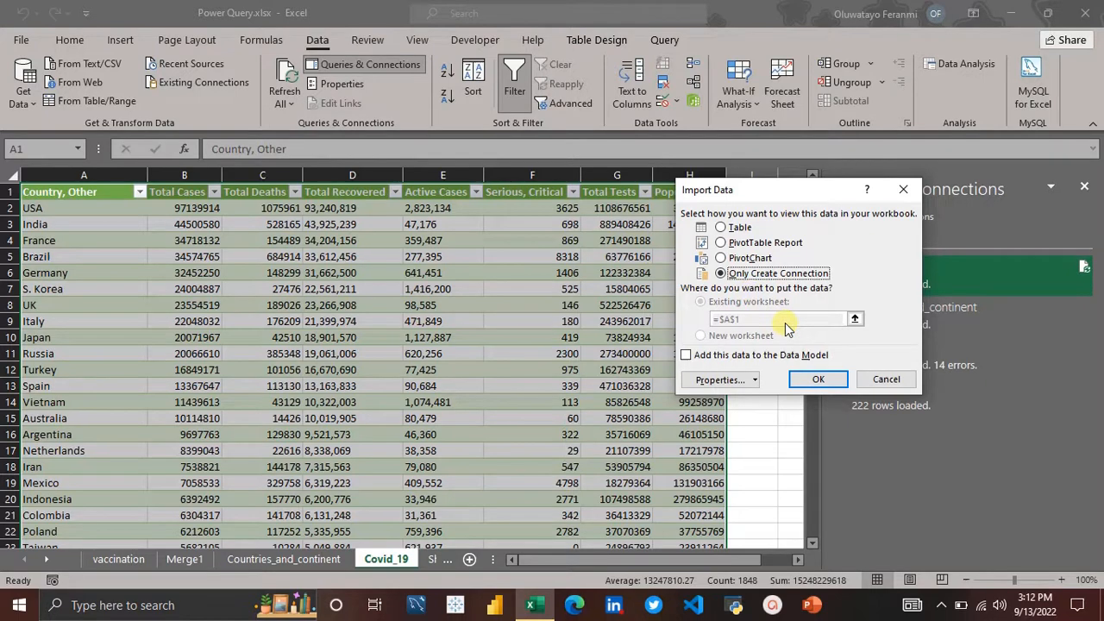
left_click(814, 382)
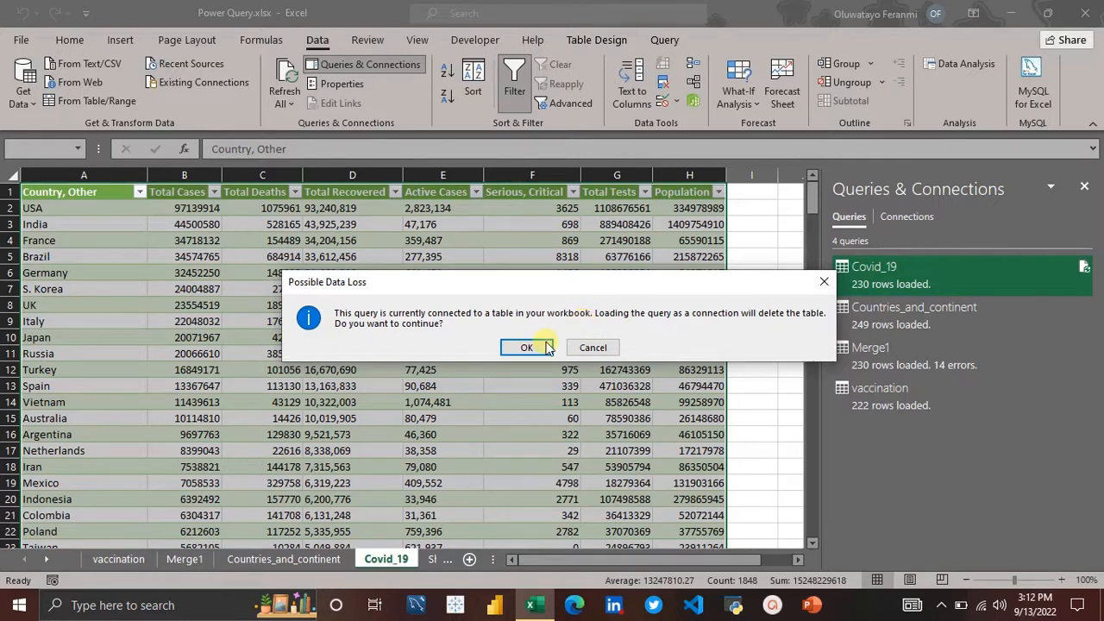
left_click(517, 351)
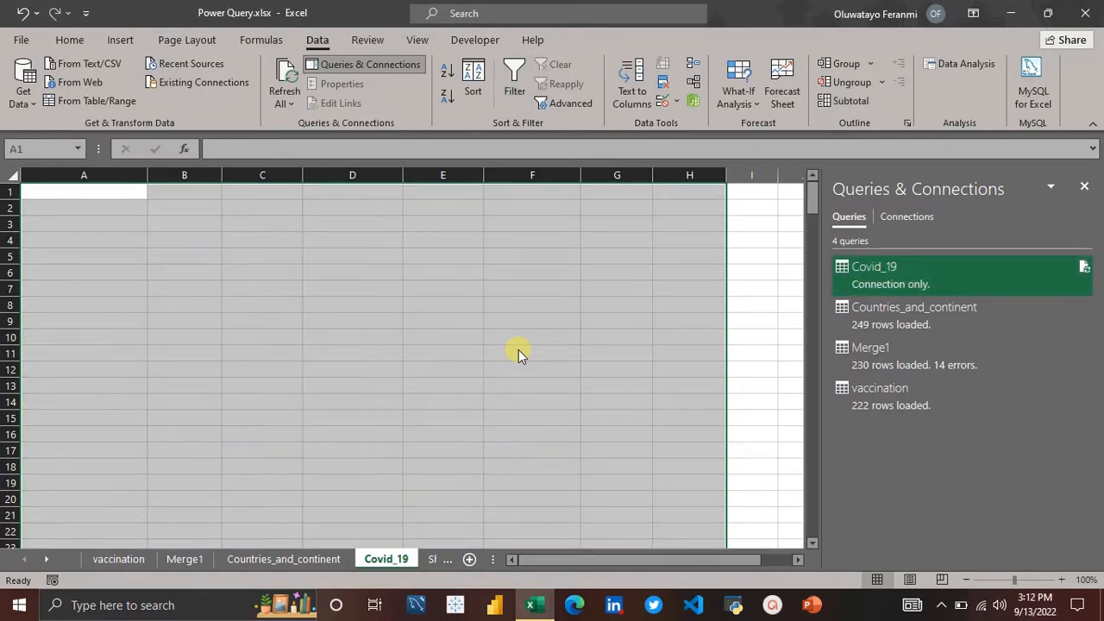
Step: Delete the empty Covid_19 worksheet
left_click(892, 358)
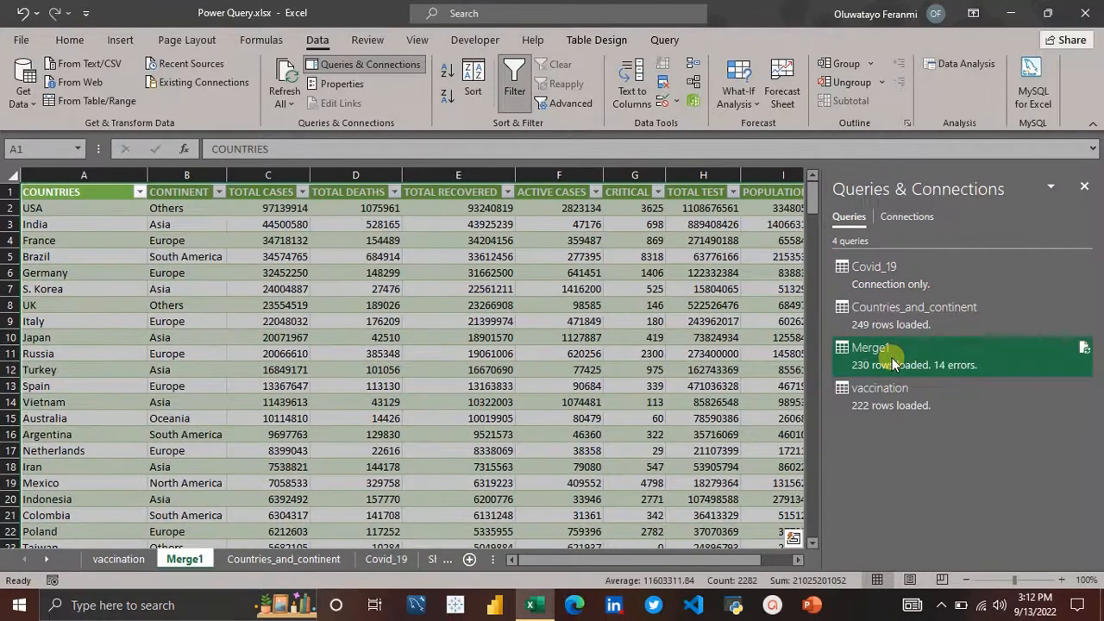
left_click(902, 279)
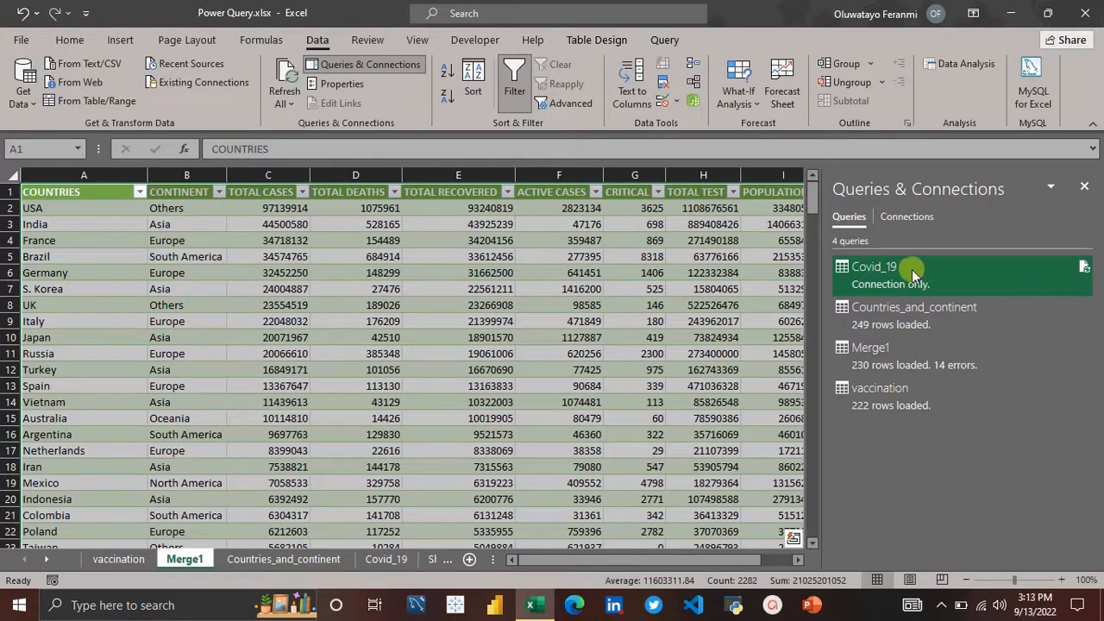
left_click(371, 560)
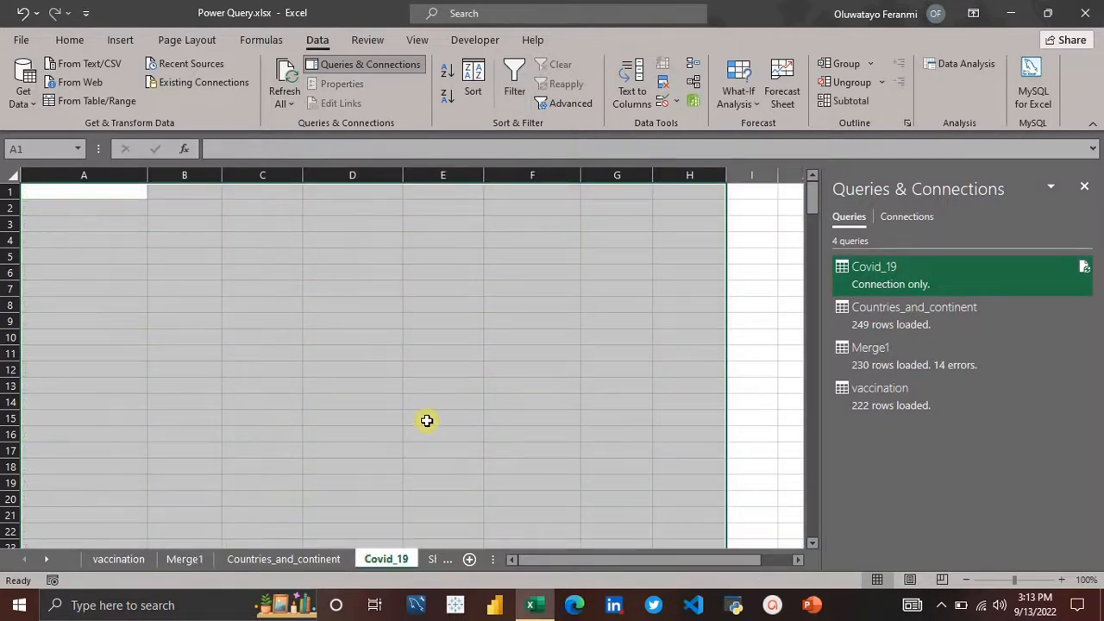
left_click(427, 420)
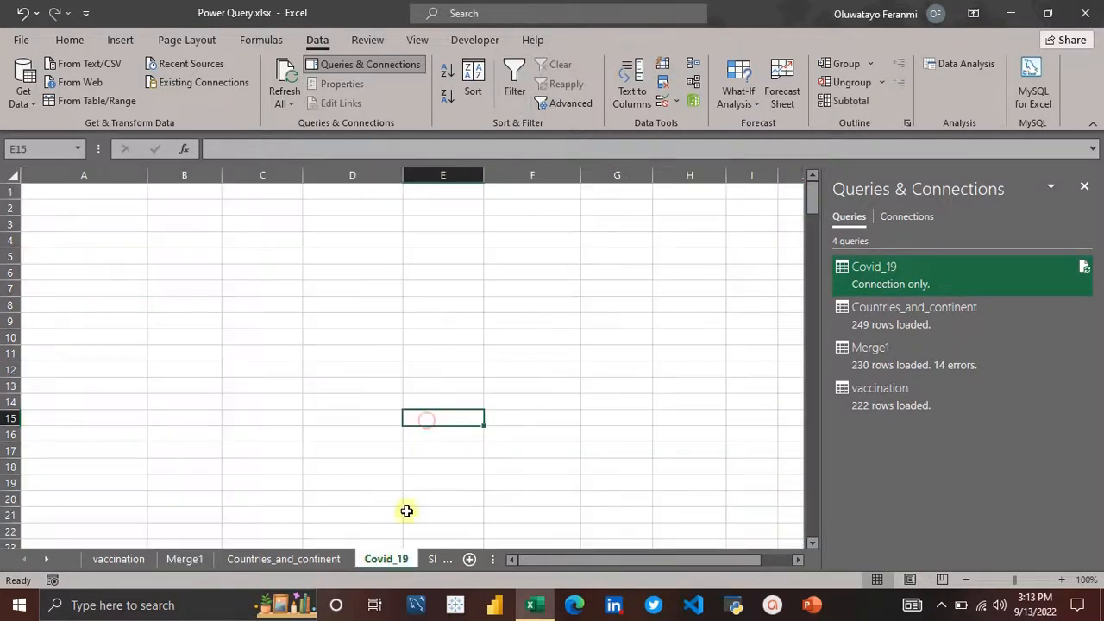
right_click(393, 560)
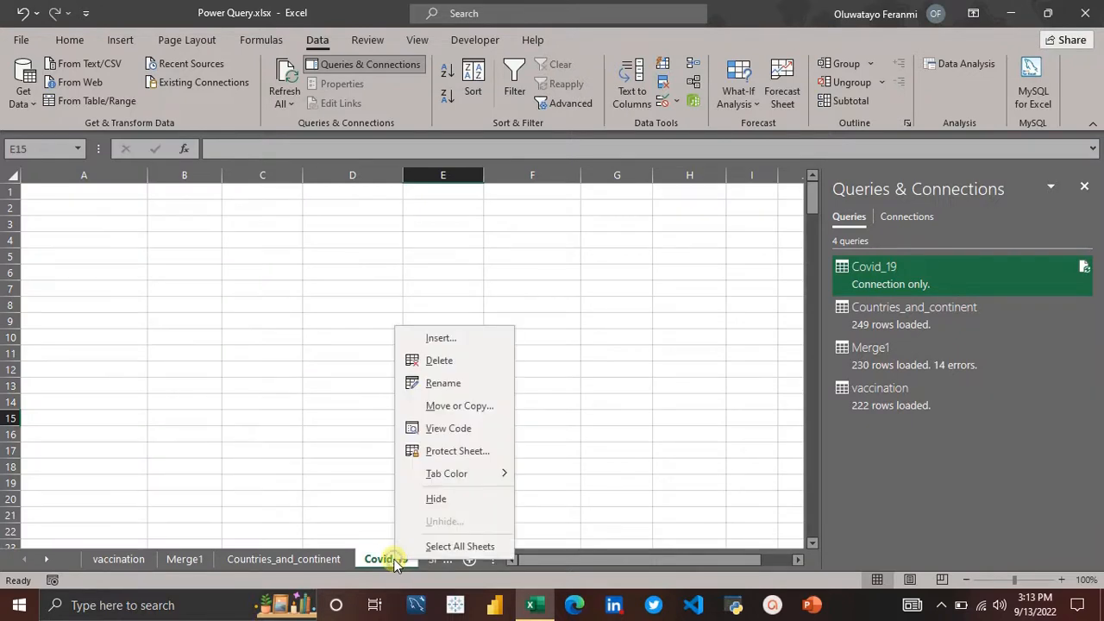
left_click(451, 366)
key("Return")
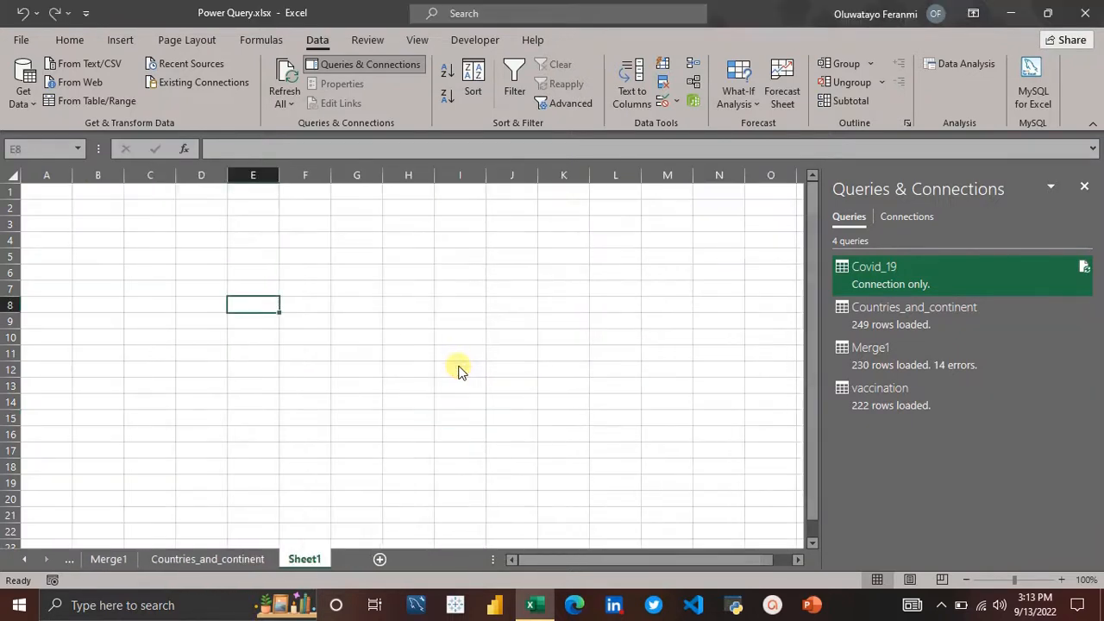
Step: Set the Countries_and_continent query to load as Only Create Connection
left_click(901, 326)
right_click(902, 326)
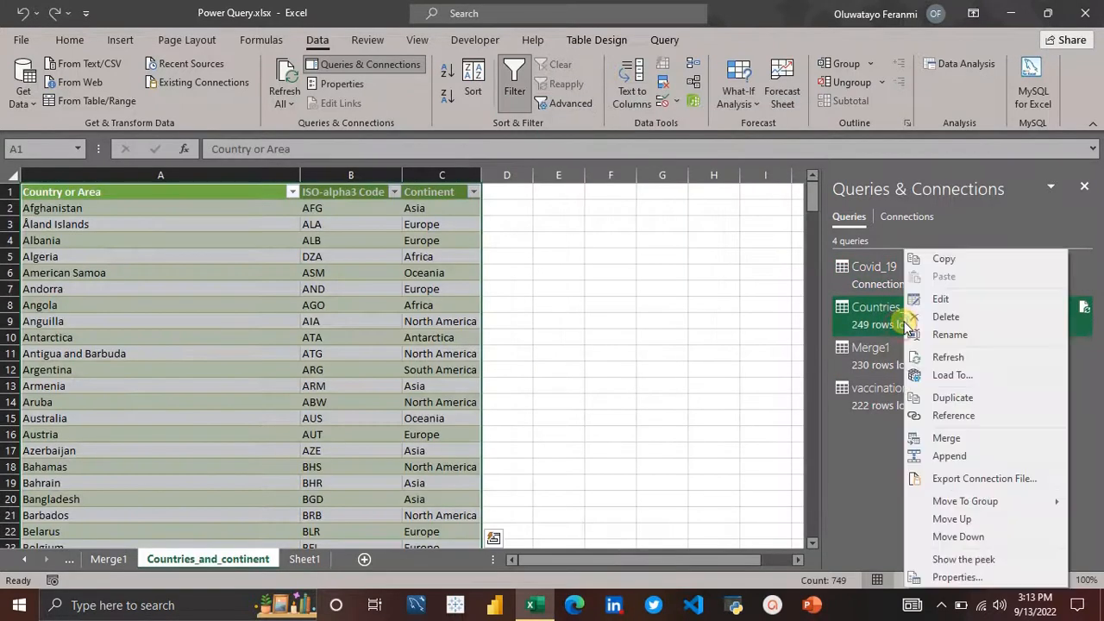
left_click(955, 374)
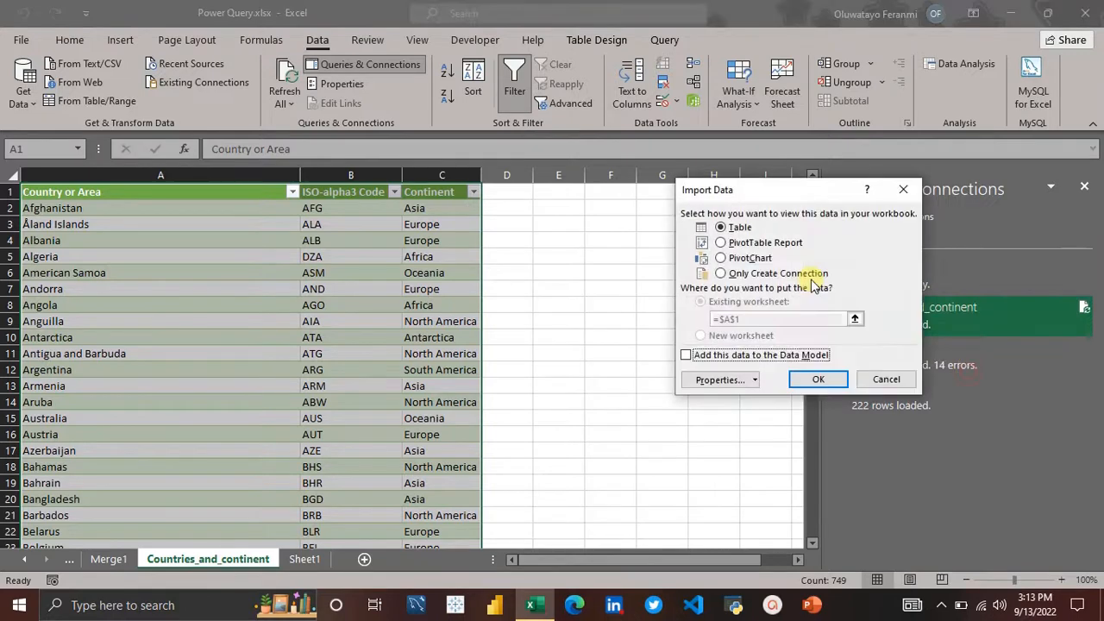
left_click(759, 274)
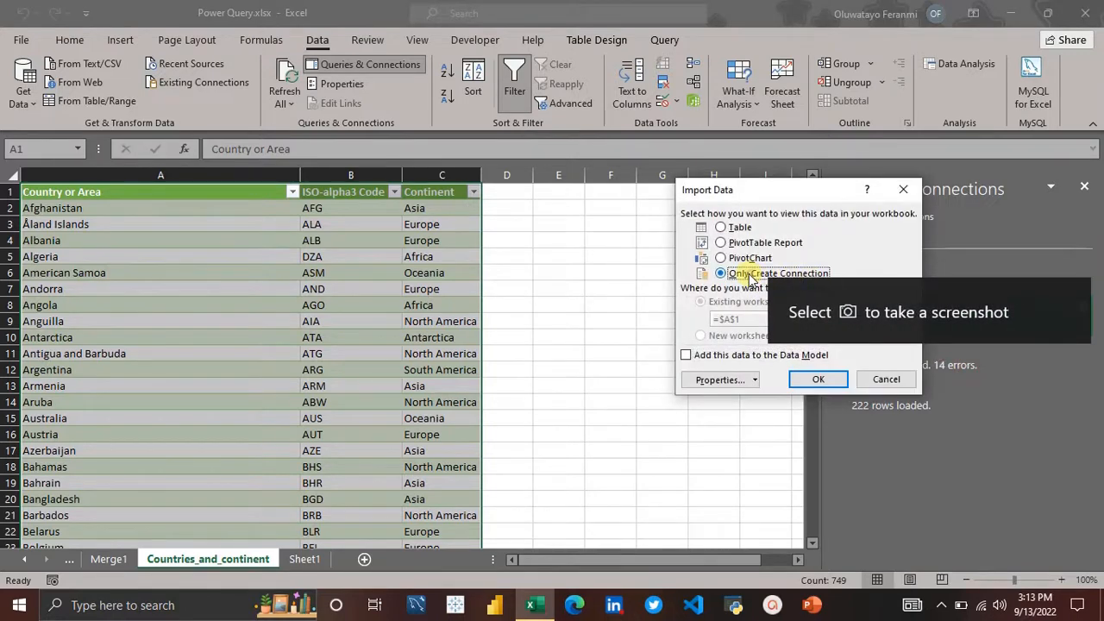
left_click(815, 379)
key("Return")
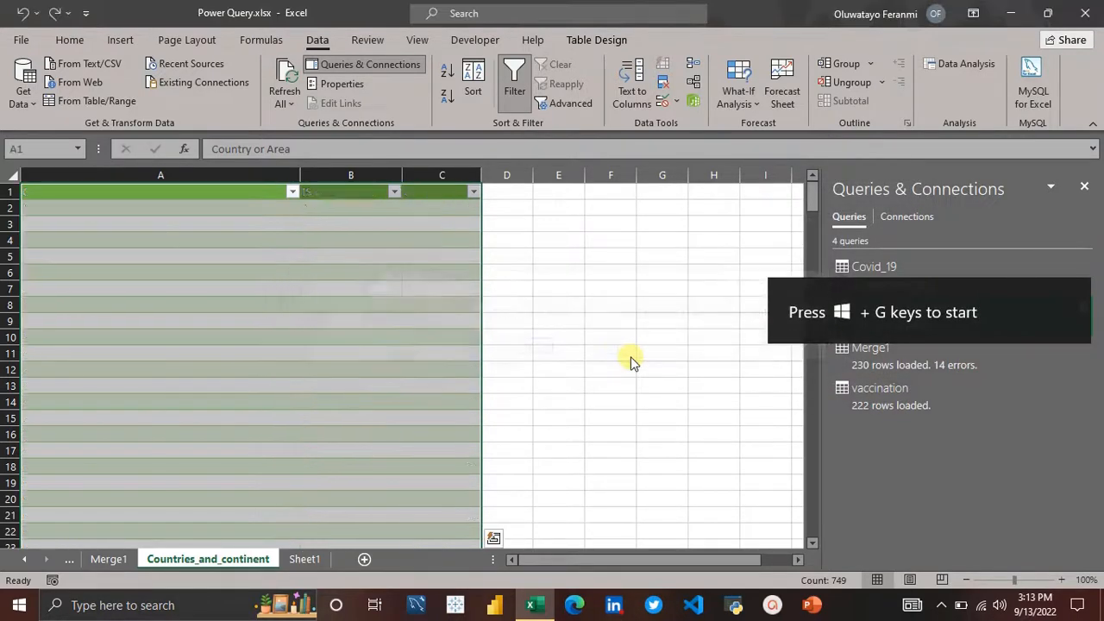
Step: Set the vaccination query to load as Only Create Connection
left_click(878, 394)
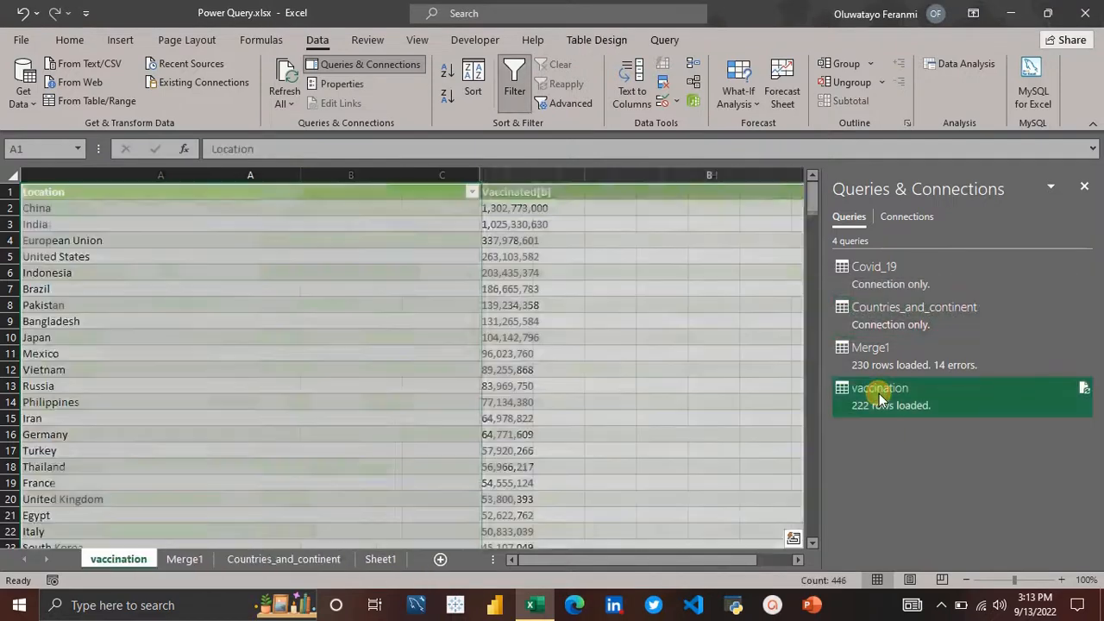
right_click(880, 397)
left_click(940, 374)
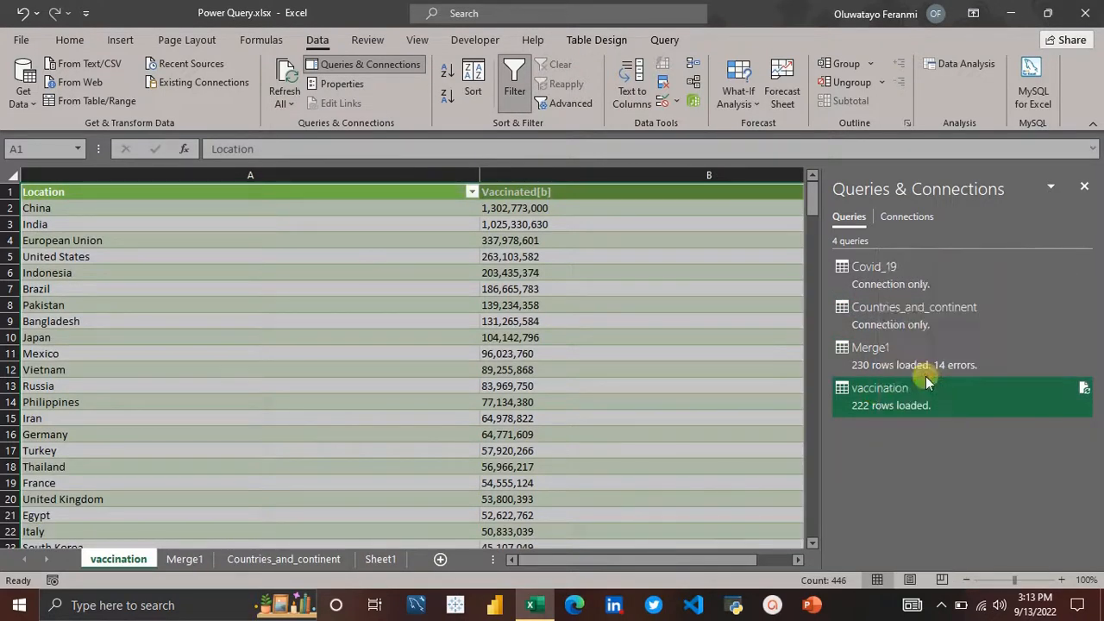
left_click(721, 272)
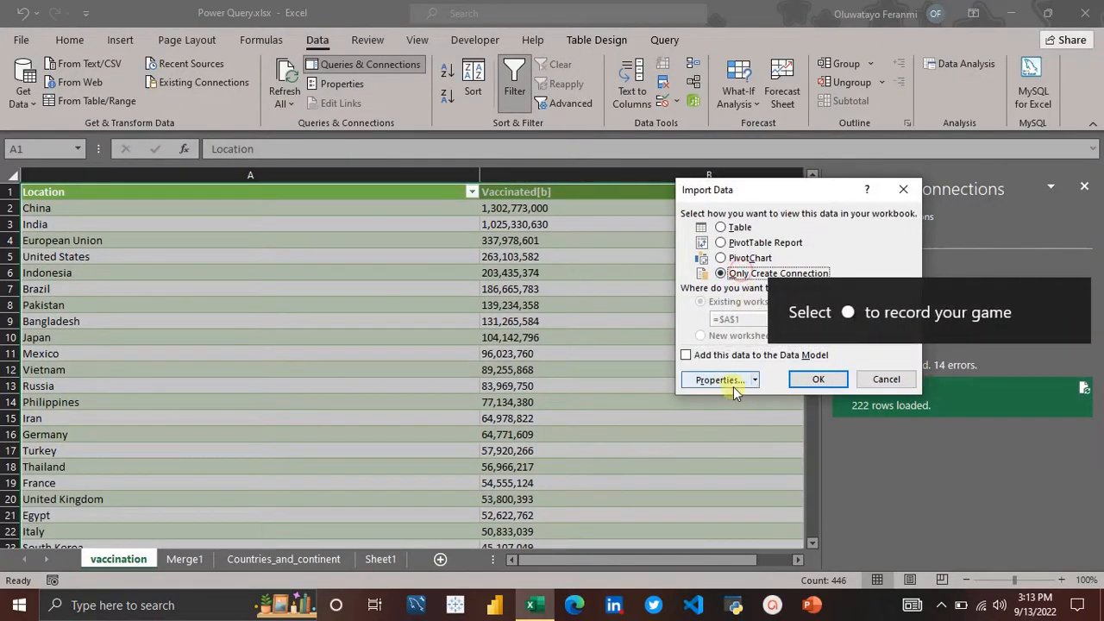
left_click(811, 382)
key("Return")
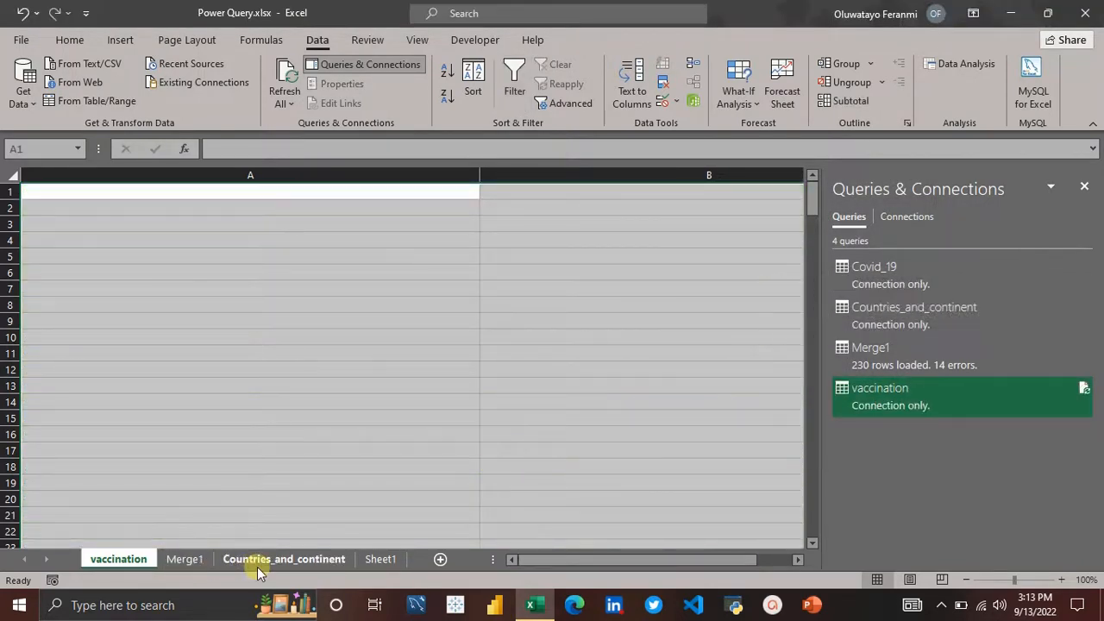
Step: Delete the empty vaccination worksheet
left_click(285, 562)
left_click(118, 559)
right_click(119, 559)
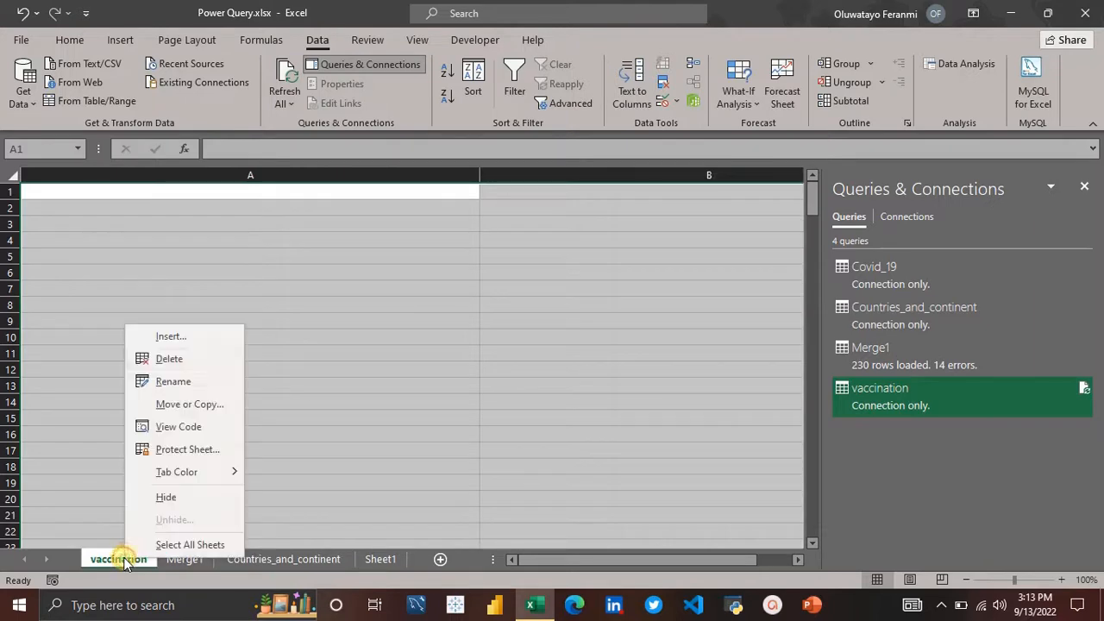
left_click(209, 358)
key("Return")
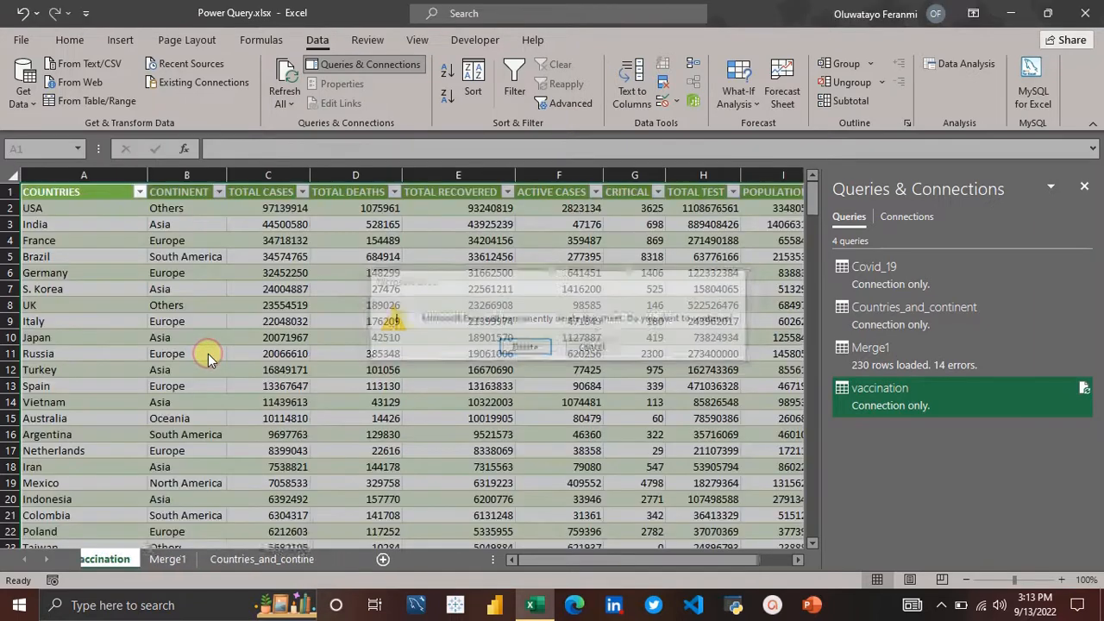
Step: Delete the empty Countries_and_continent worksheet
right_click(222, 559)
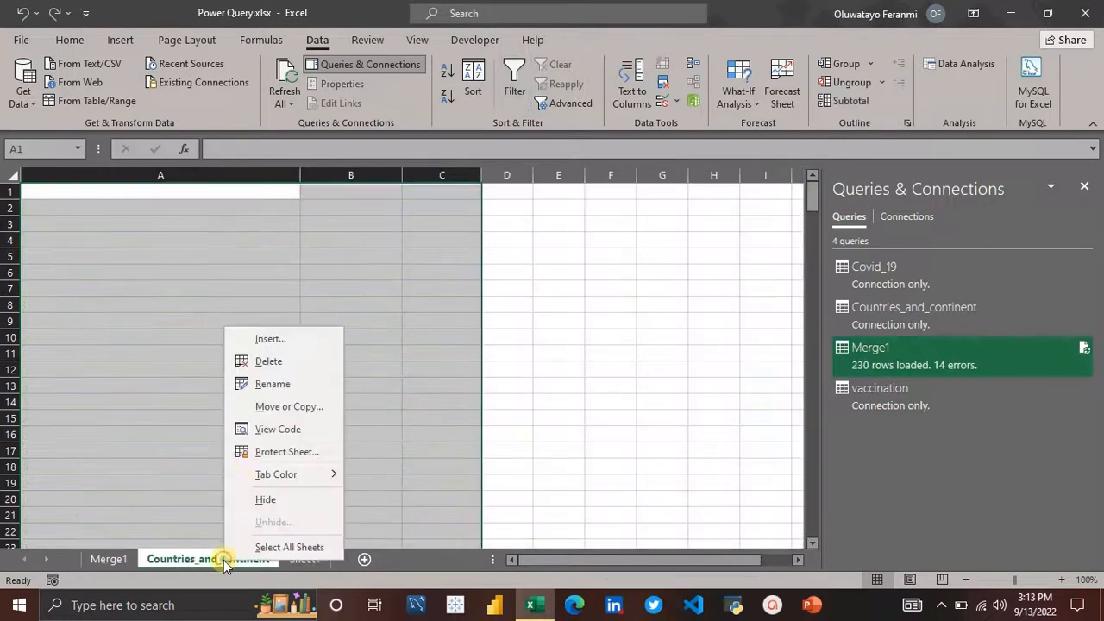
left_click(268, 361)
key("Return")
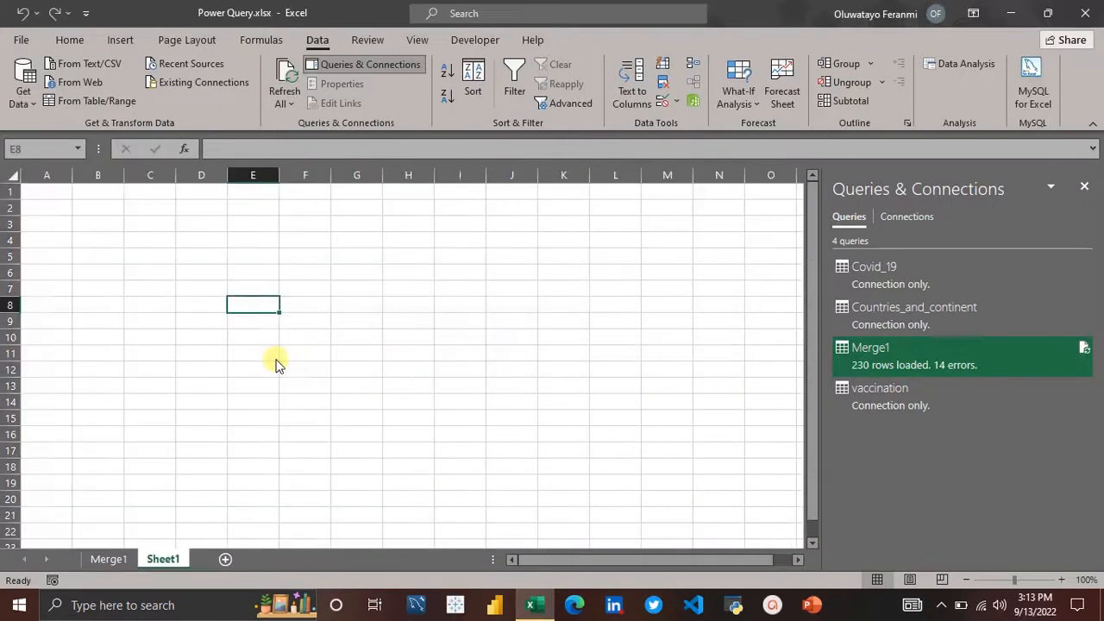
Step: Delete the empty Sheet1 worksheet, leaving only Merge1
right_click(163, 559)
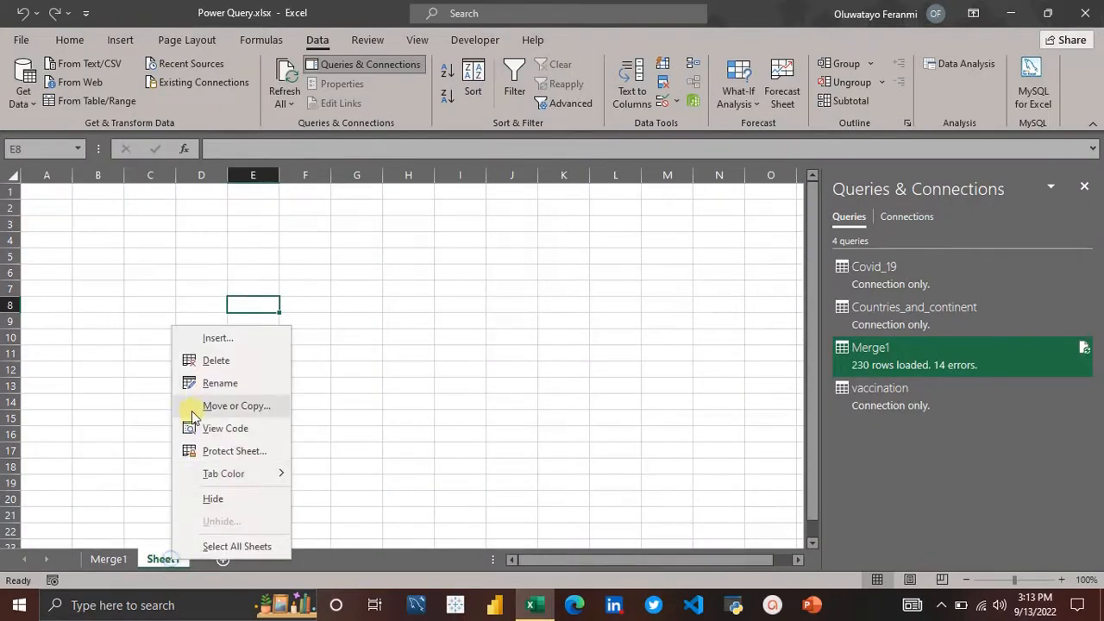
left_click(242, 362)
left_click(241, 357)
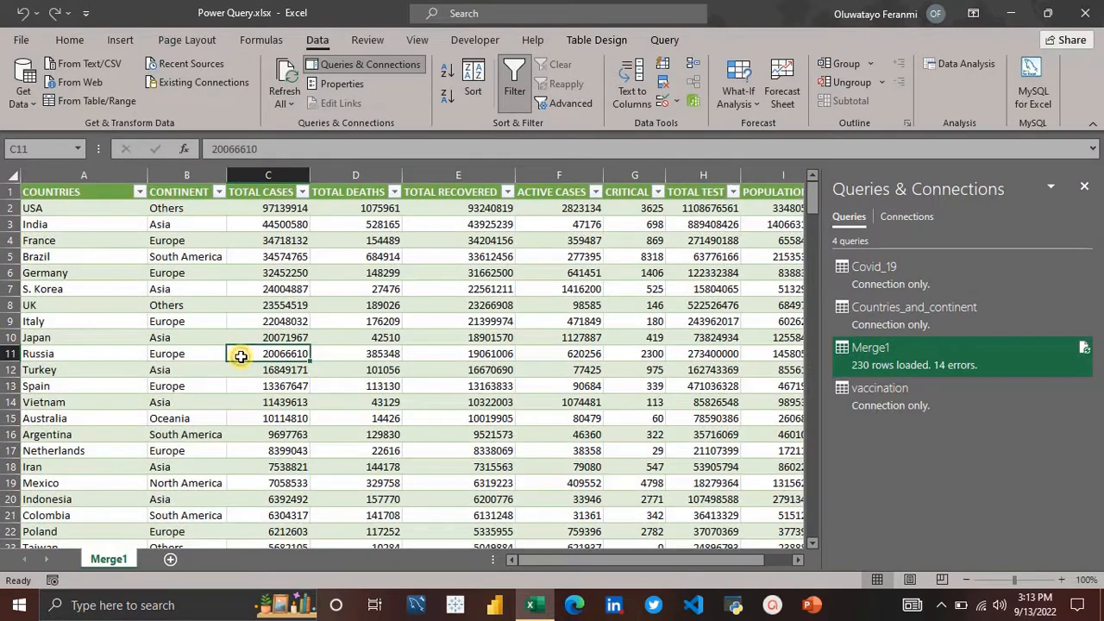
Step: Close the Queries & Connections pane and close the workbook
left_click(1084, 187)
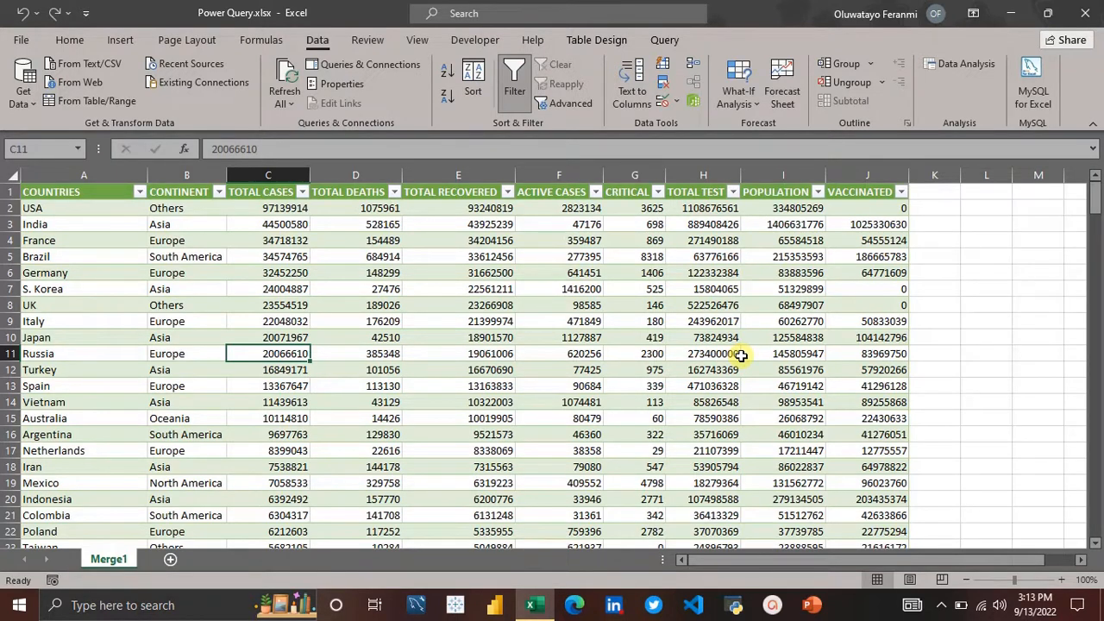
left_click(1085, 15)
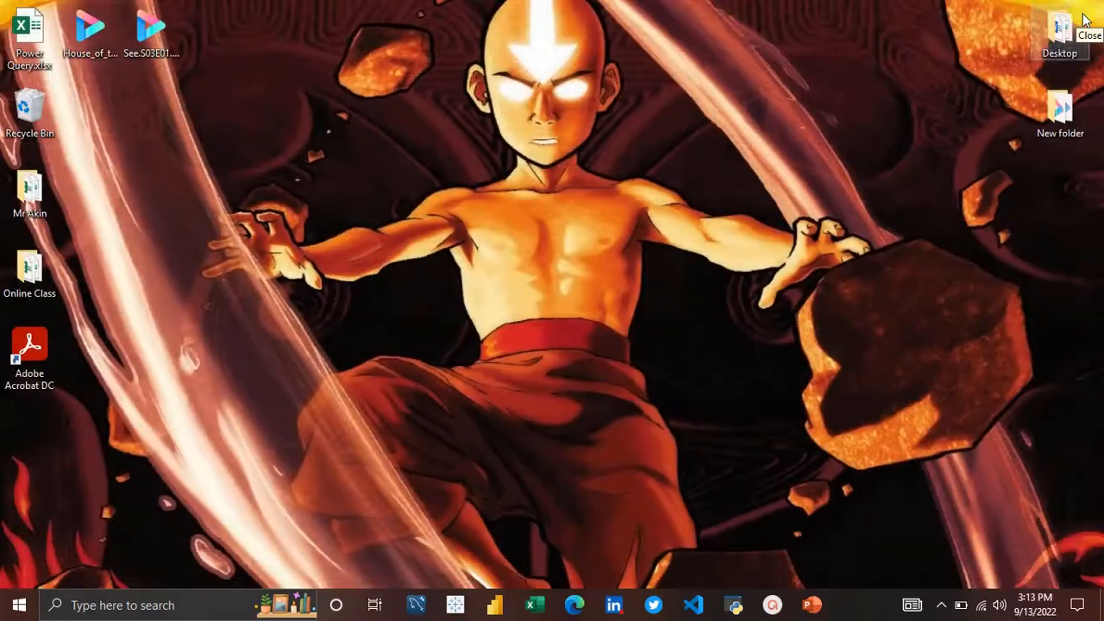
Step: View the properties of the Power Query.xlsx file on the desktop
right_click(26, 45)
left_click(125, 384)
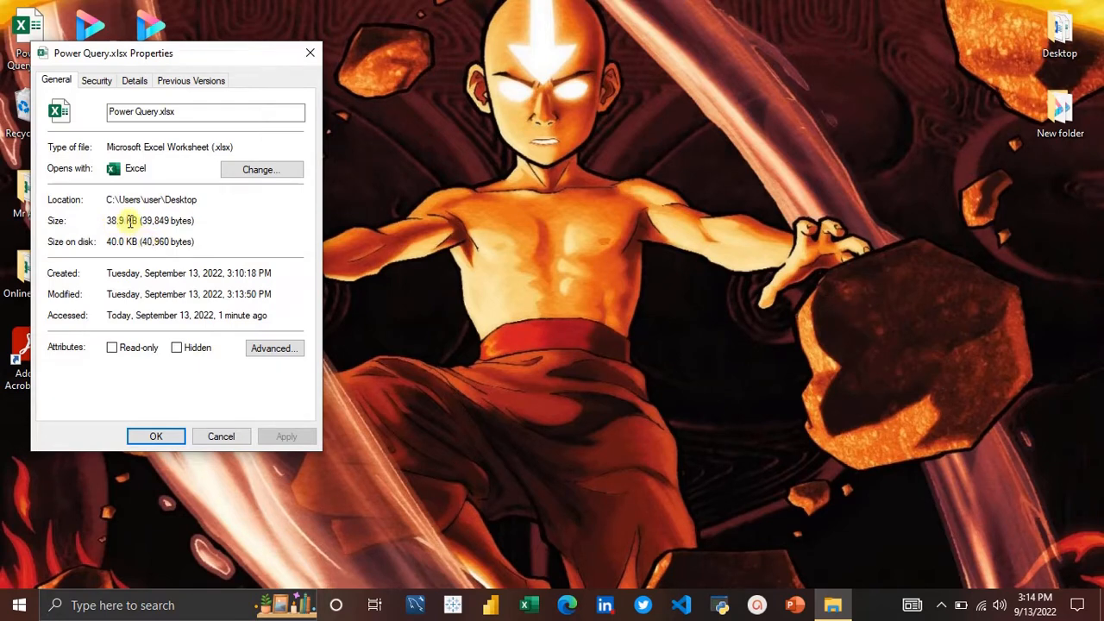
left_click(176, 441)
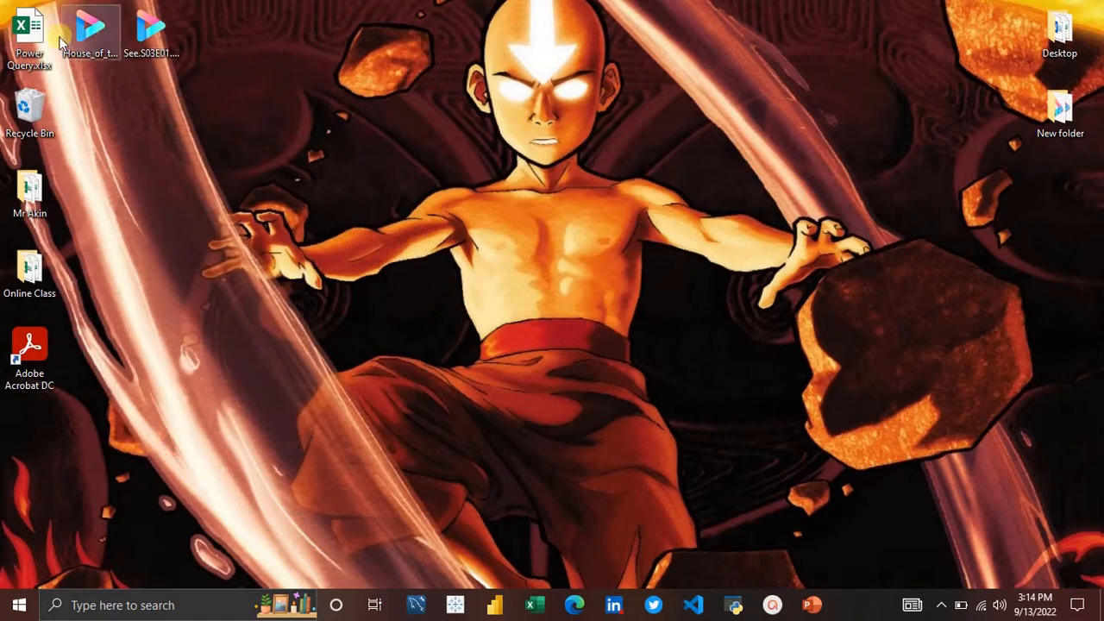
Step: Reopen Power Query.xlsx from the desktop and dismiss the external data connections security warning
right_click(30, 39)
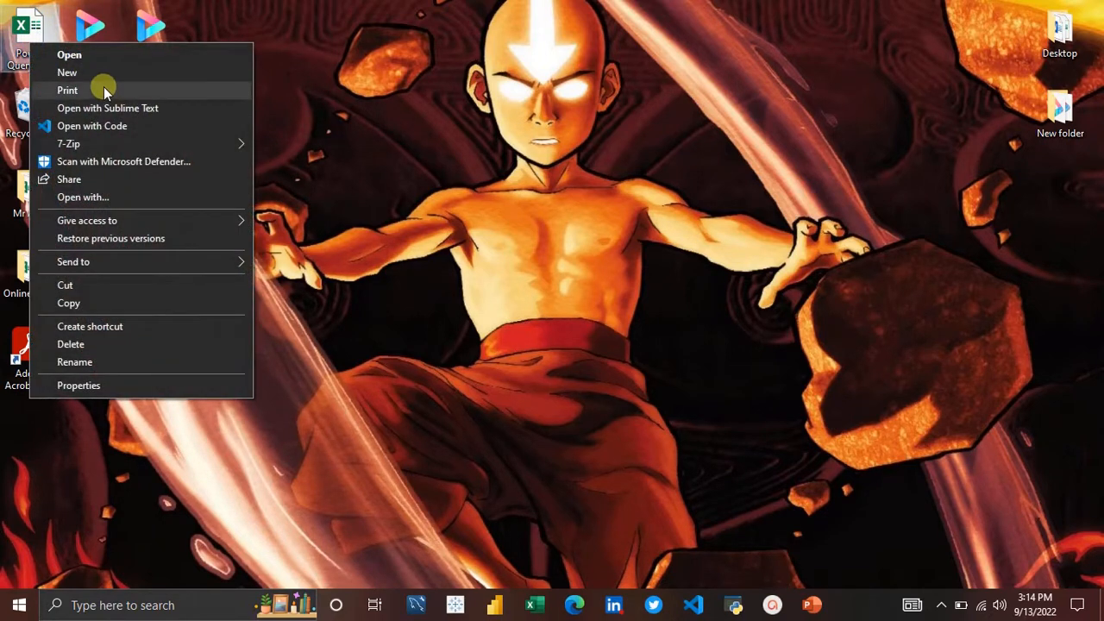
left_click(92, 52)
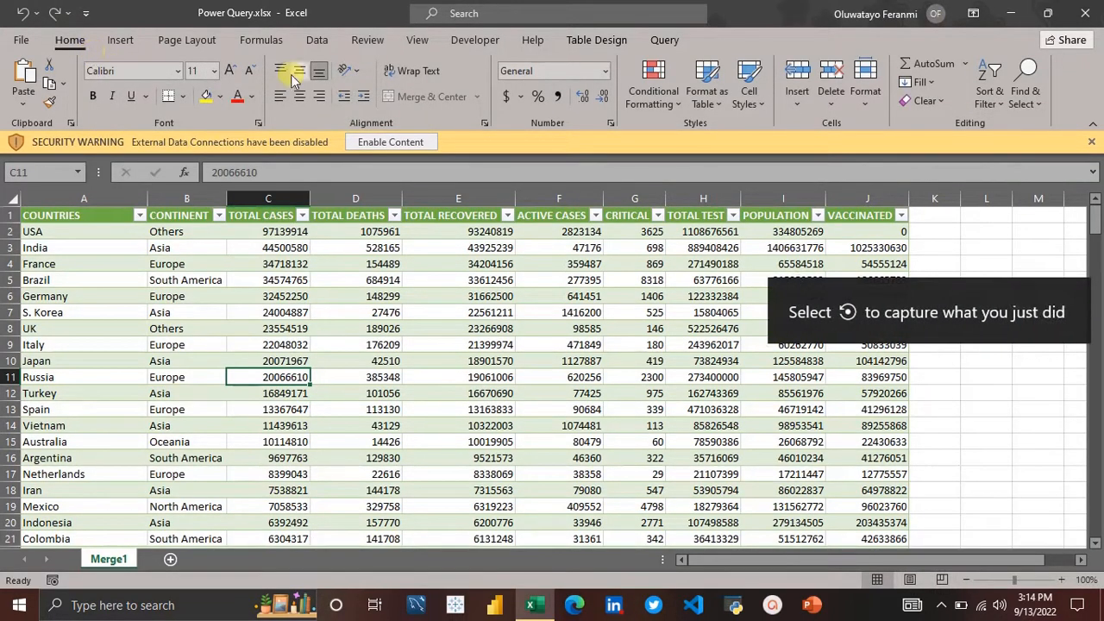
left_click(1094, 141)
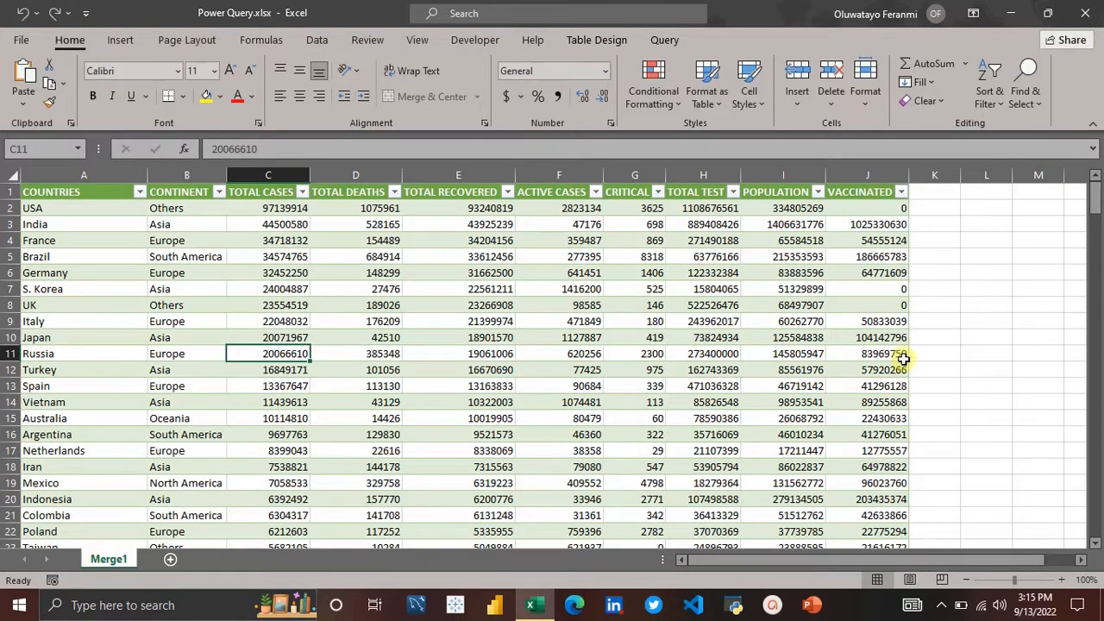
left_click(317, 38)
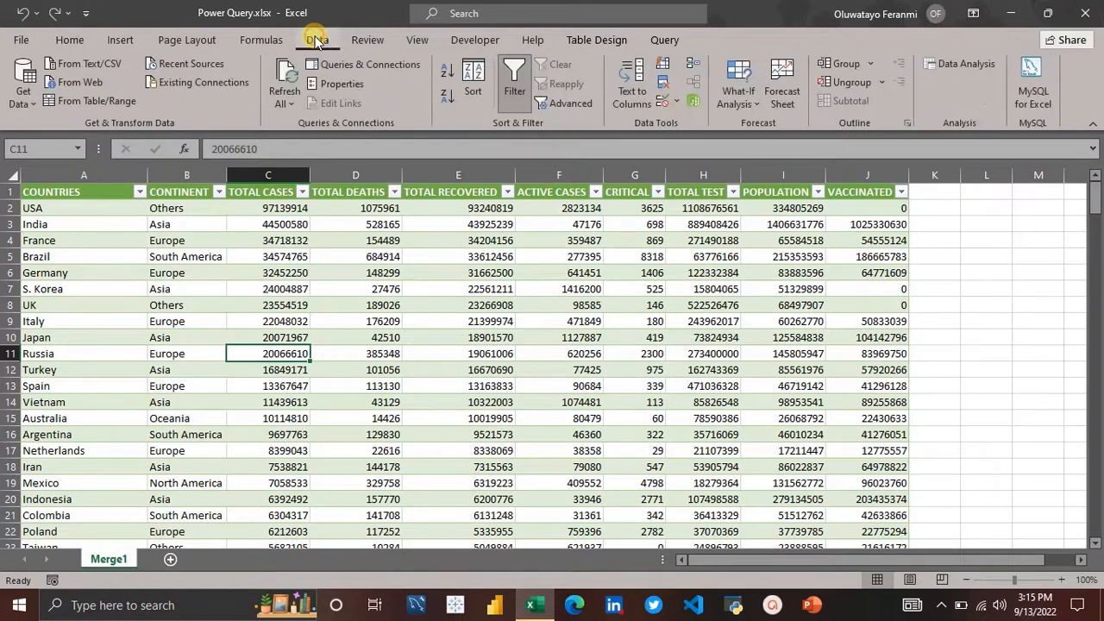
left_click(290, 104)
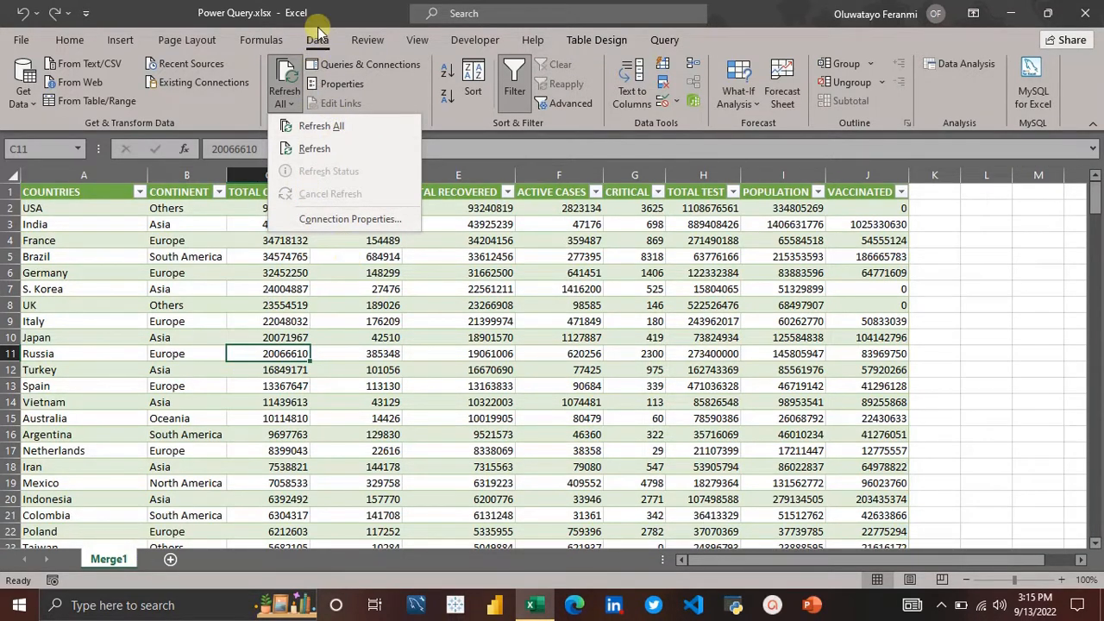
left_click(580, 352)
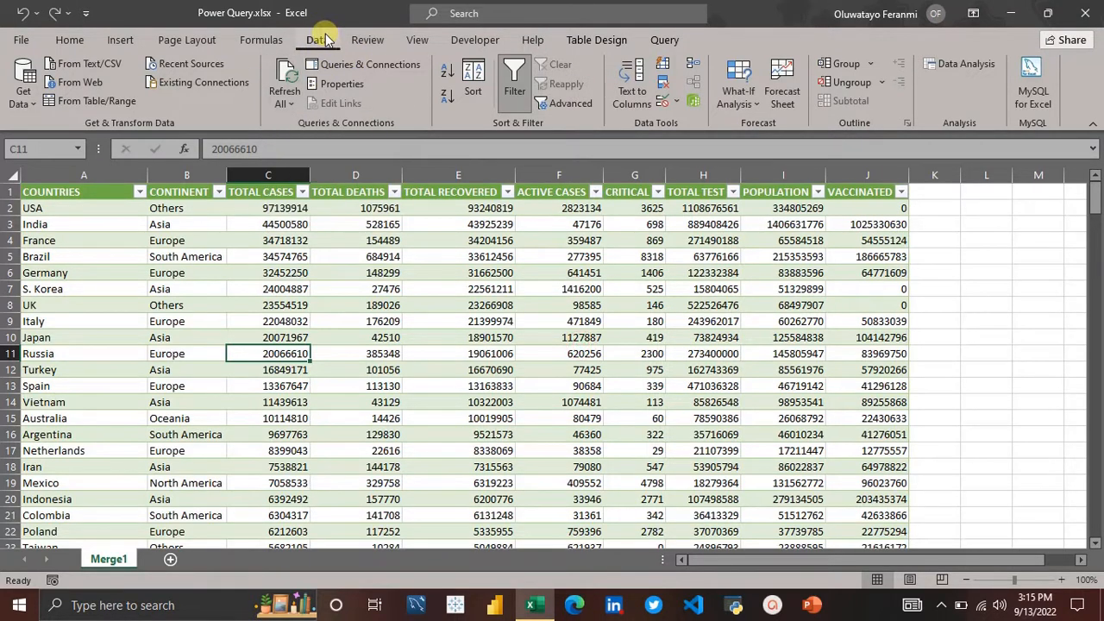
Step: Open the Merge1 query in the Power Query Editor, accepting the external data source security notice
left_click(373, 69)
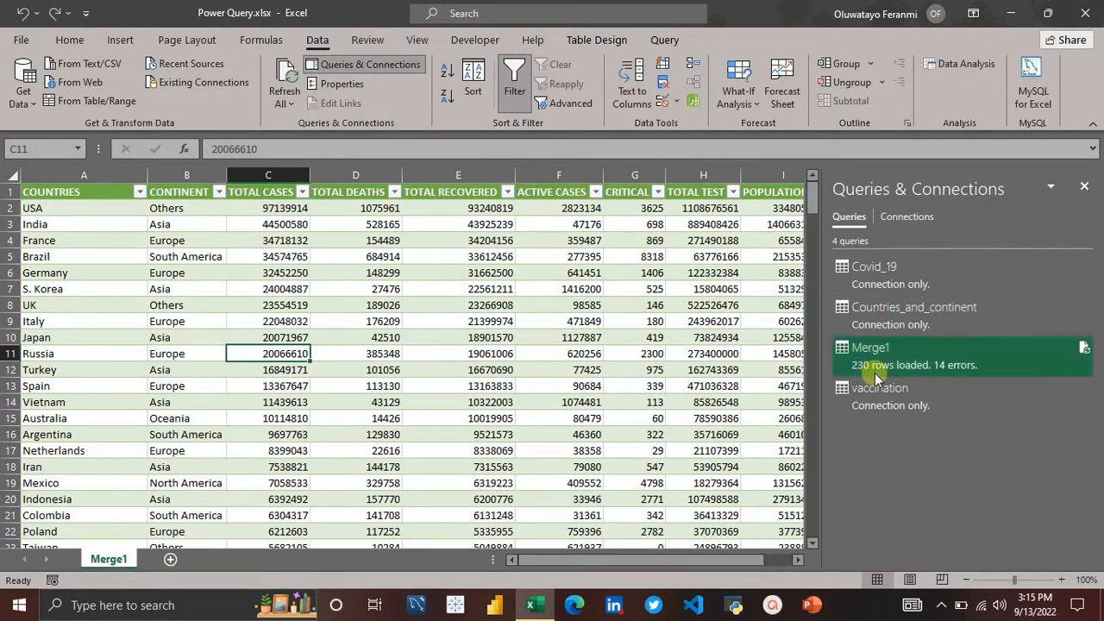
right_click(902, 357)
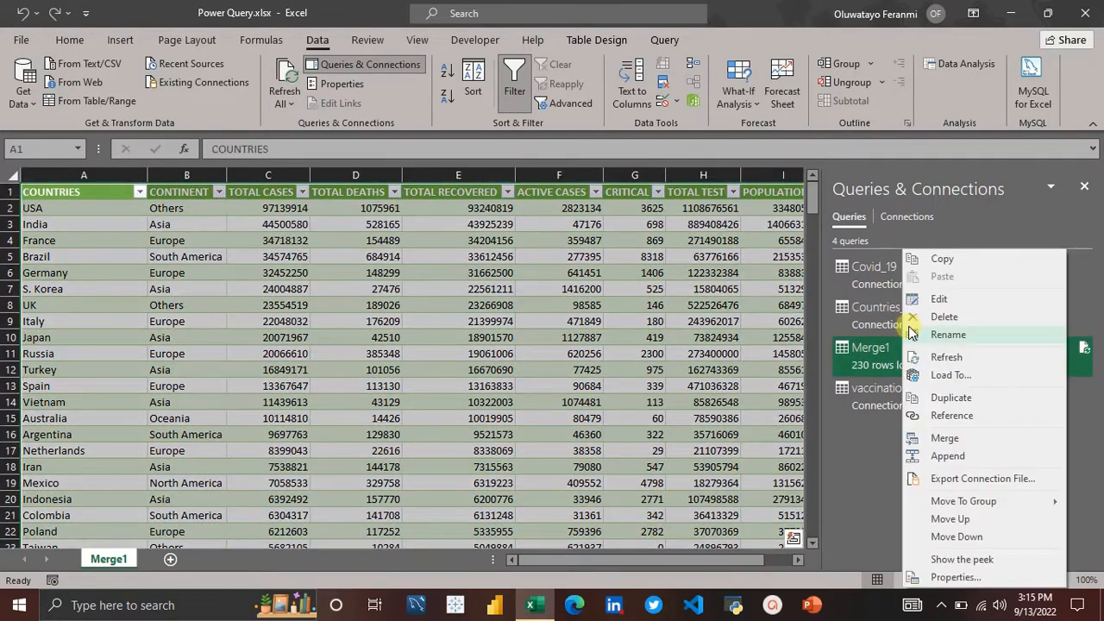
left_click(938, 301)
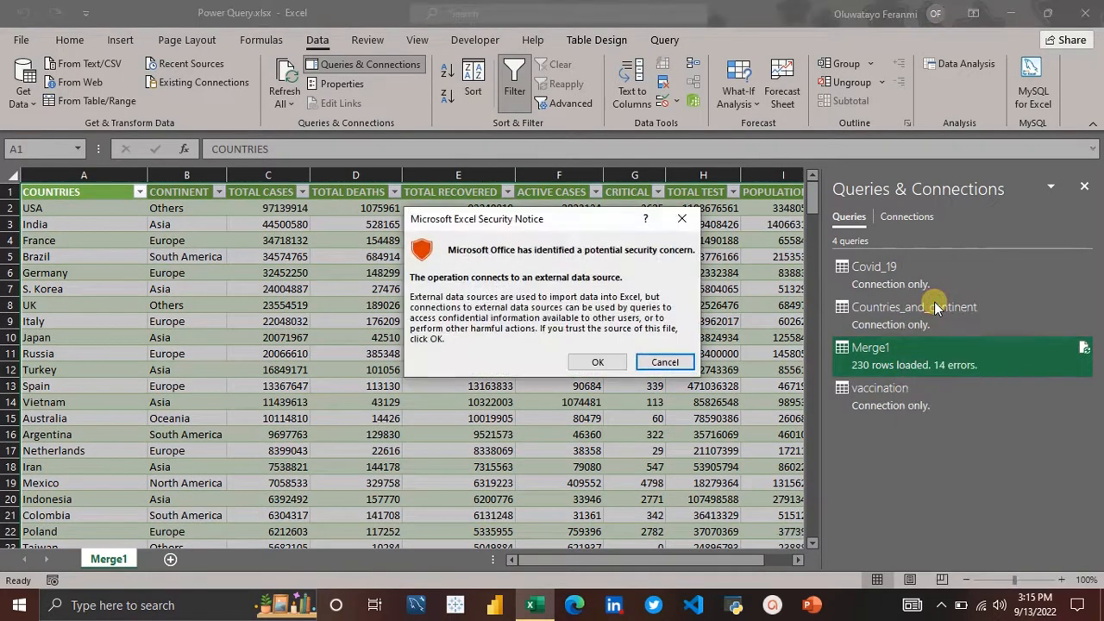
left_click(597, 361)
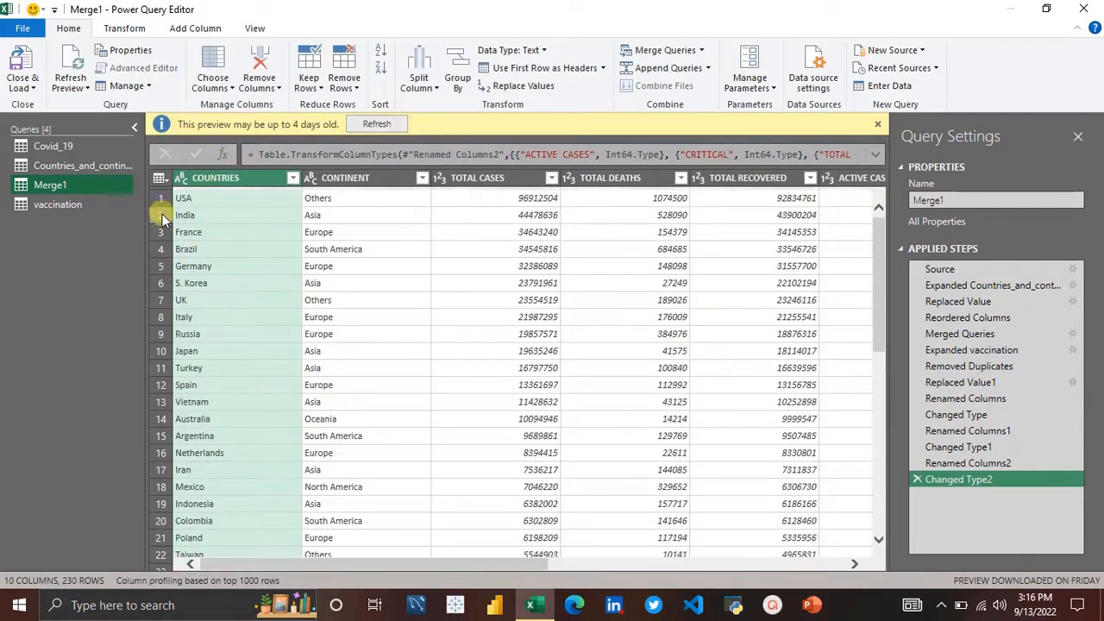
Step: Review the Covid_19, Countries_and_continent, vaccination and Merge1 queries, scrolling across Merge1's columns
left_click(76, 148)
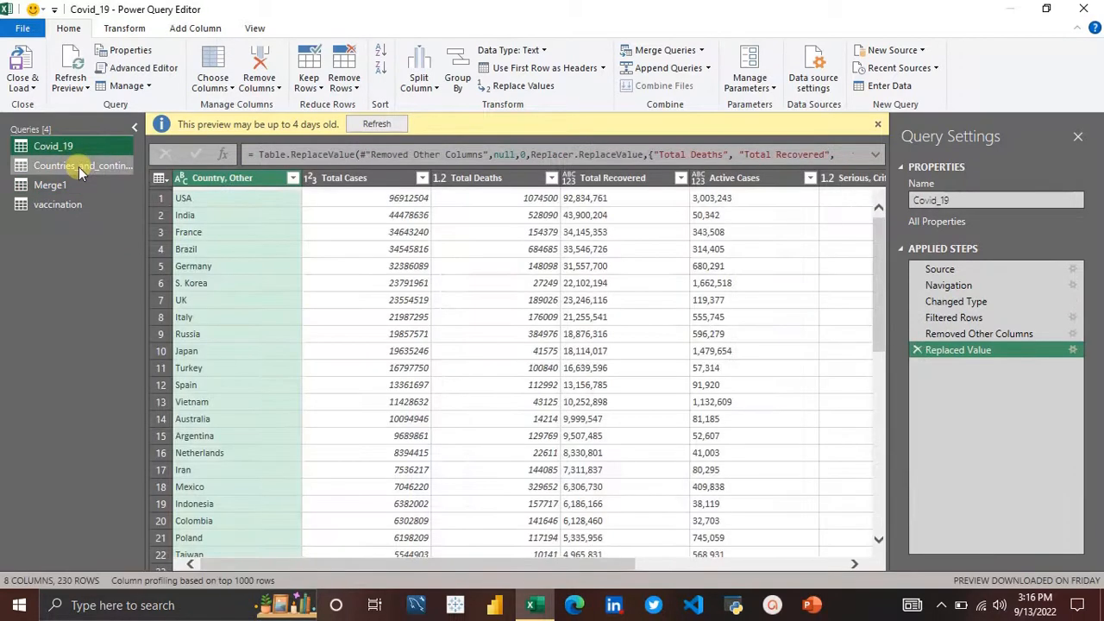
left_click(78, 166)
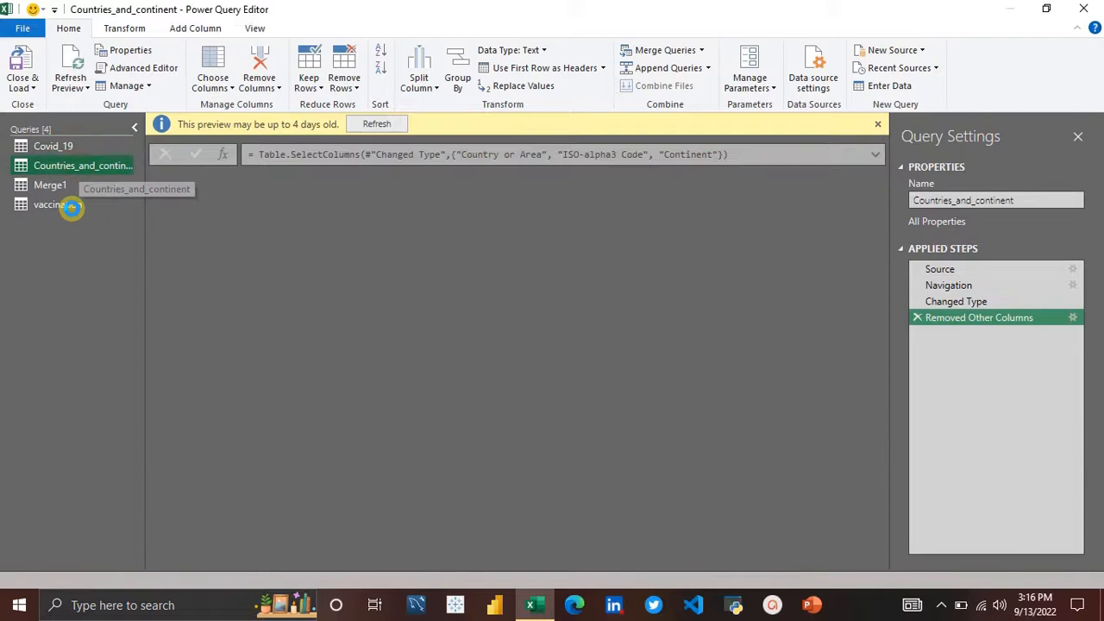
left_click(72, 209)
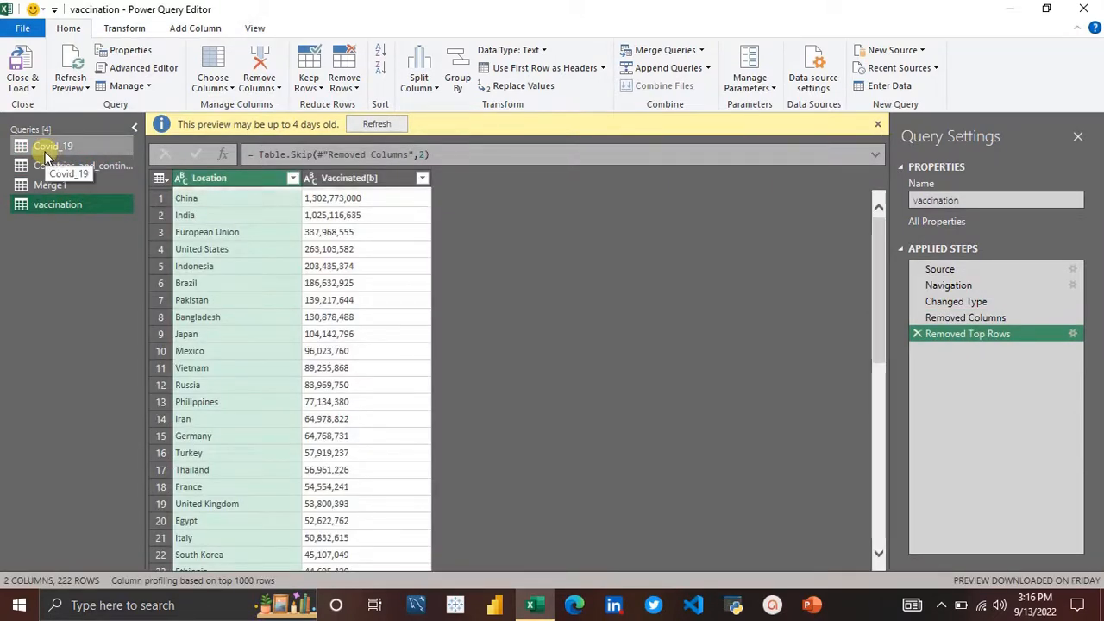
left_click(45, 147)
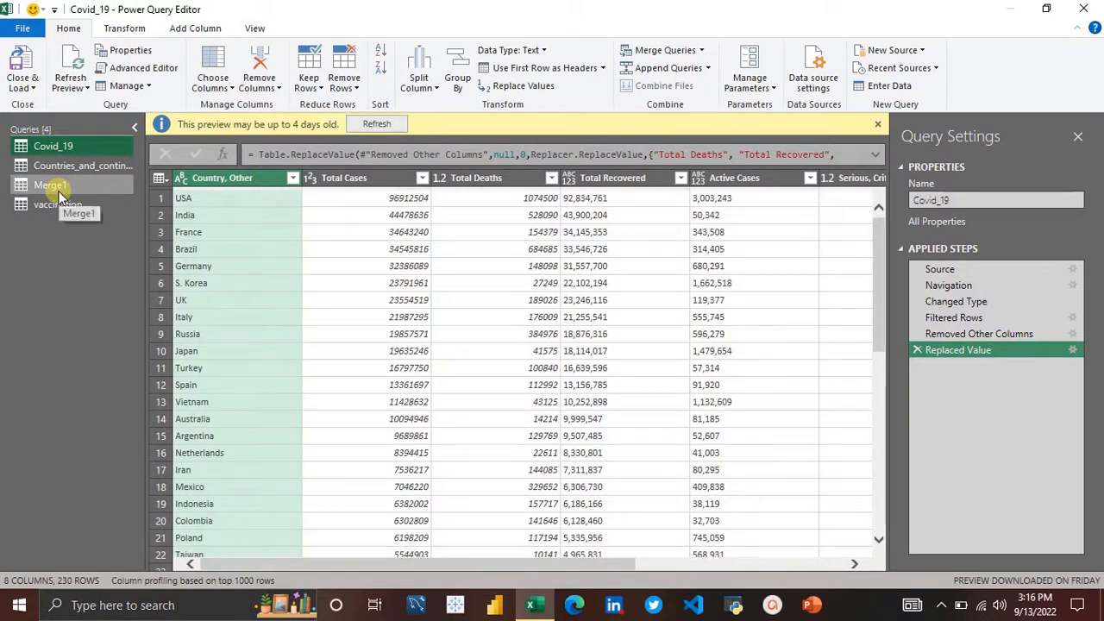
left_click(59, 193)
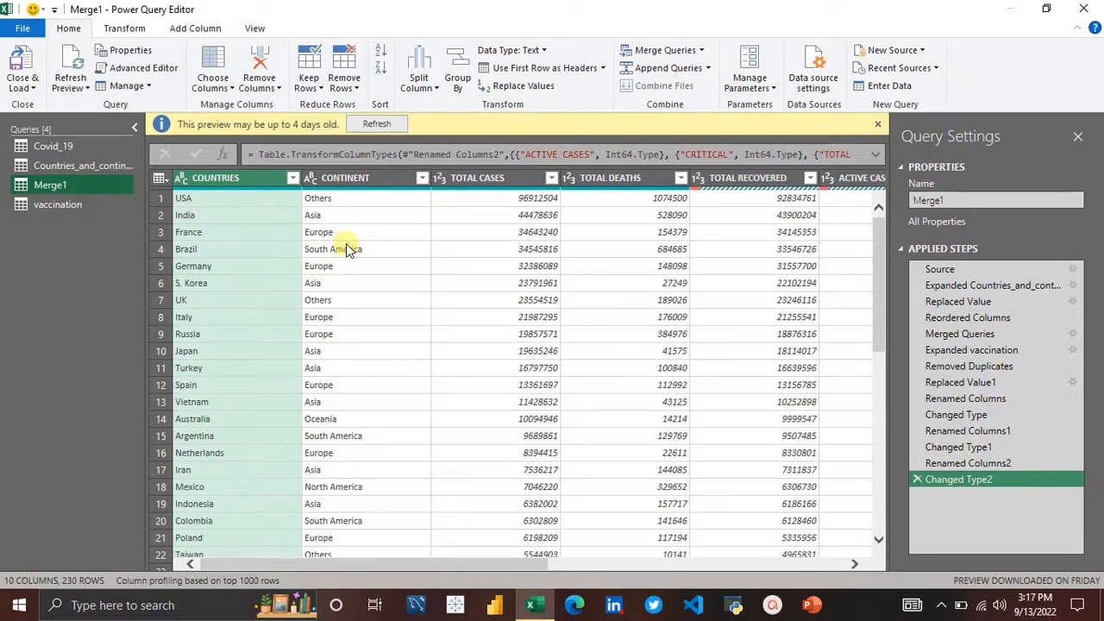
scroll(599, 287, "right", 5)
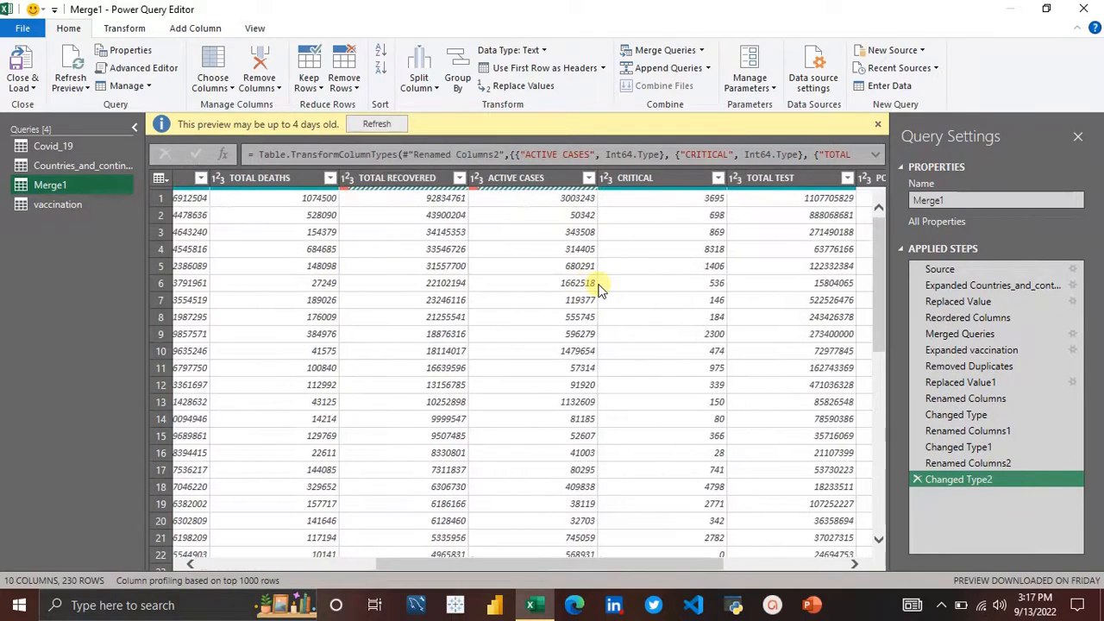
scroll(599, 288, "right", 3)
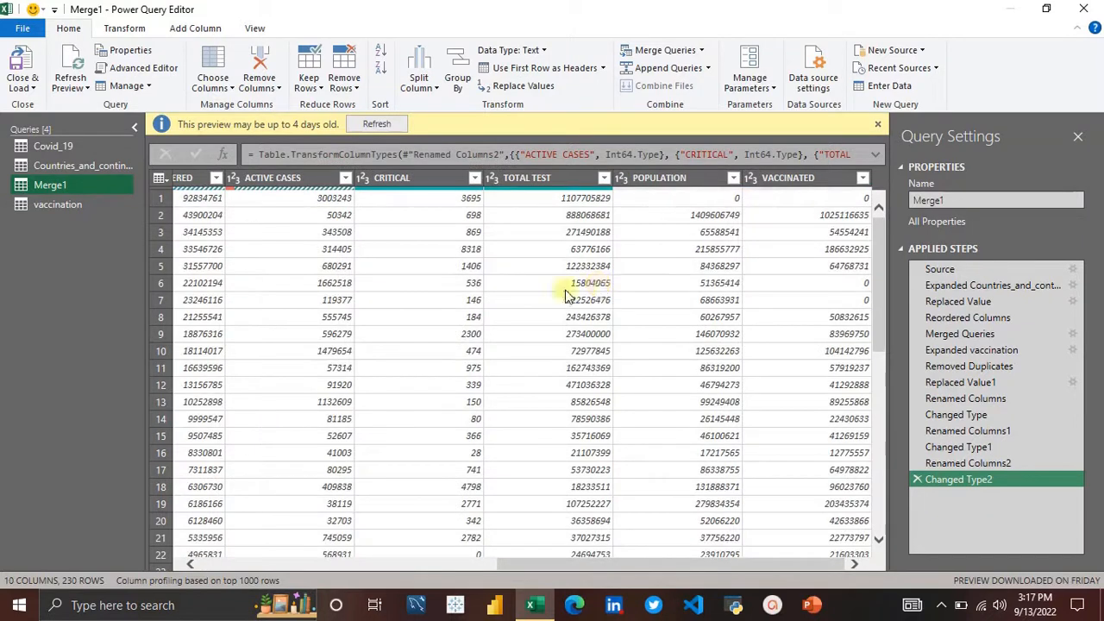
scroll(447, 298, "left", 8)
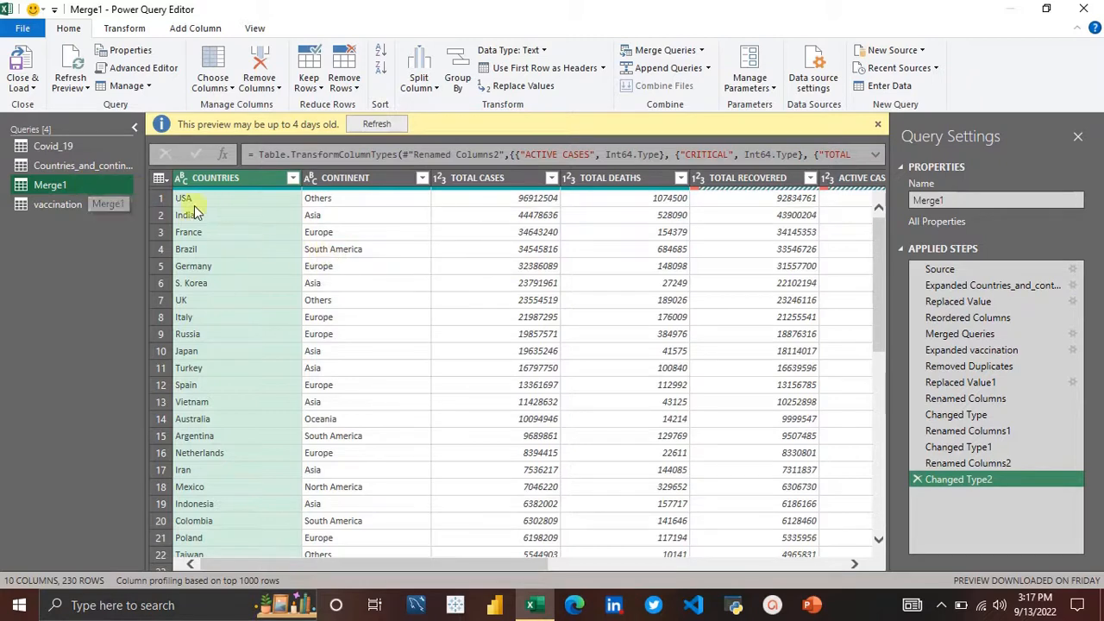
left_click(68, 173)
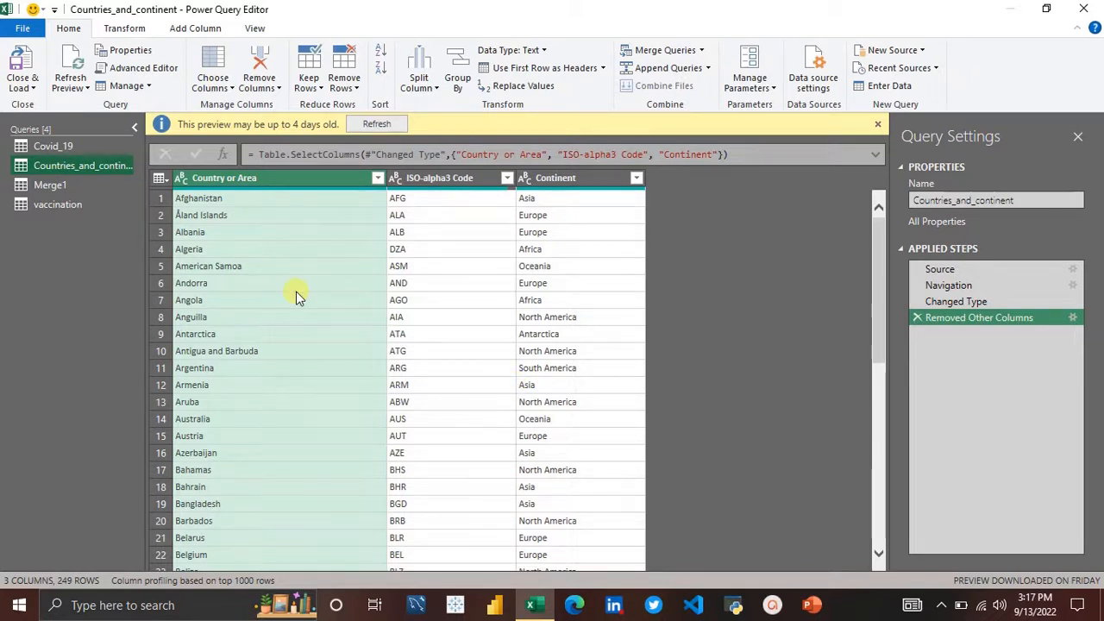
left_click(59, 191)
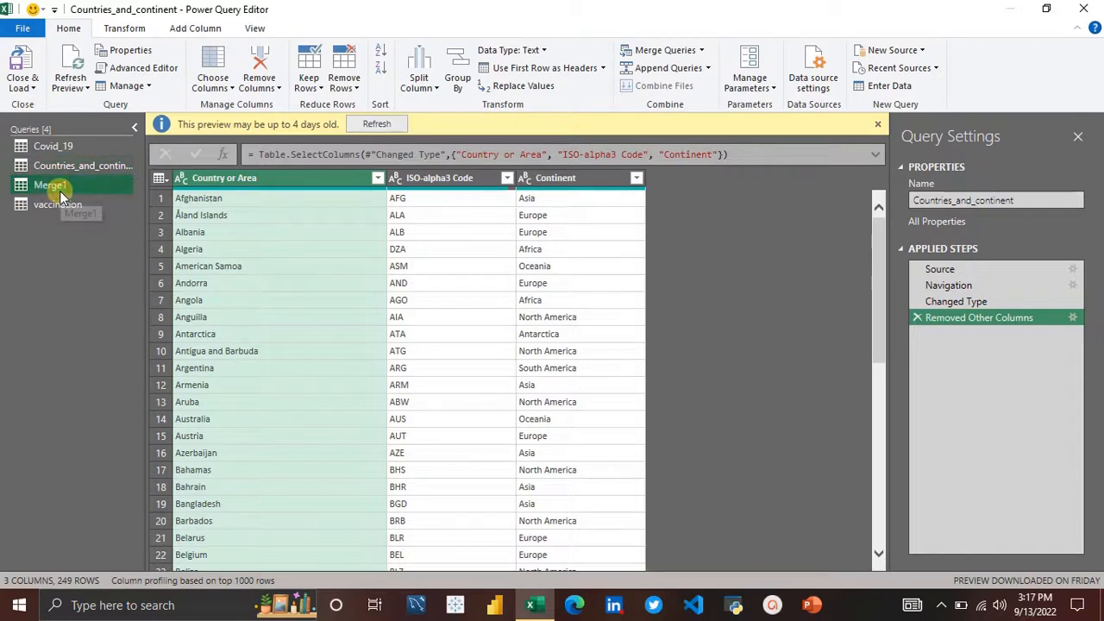